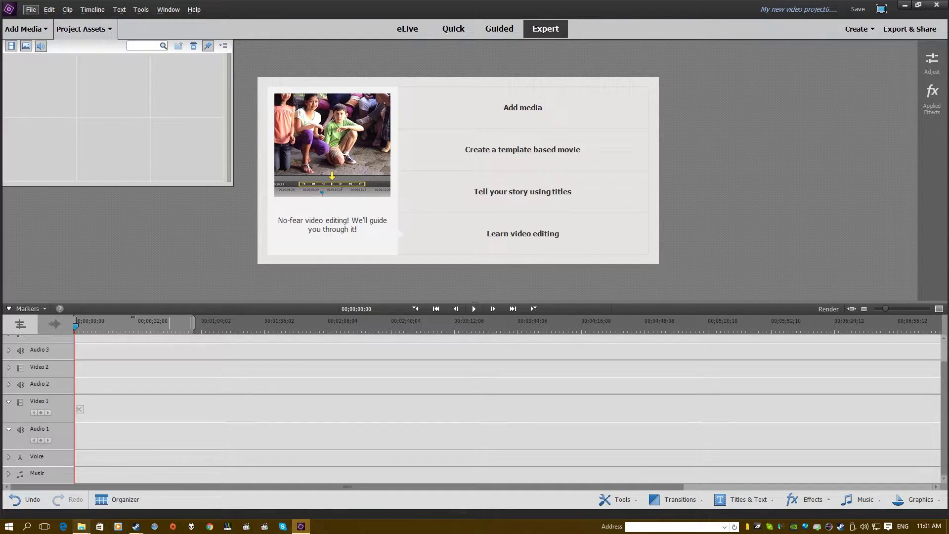
Open the webcam clip 00000.MTS from the Dirt Rally capture folder in MPC-HC 64-bit
left_click(81, 526)
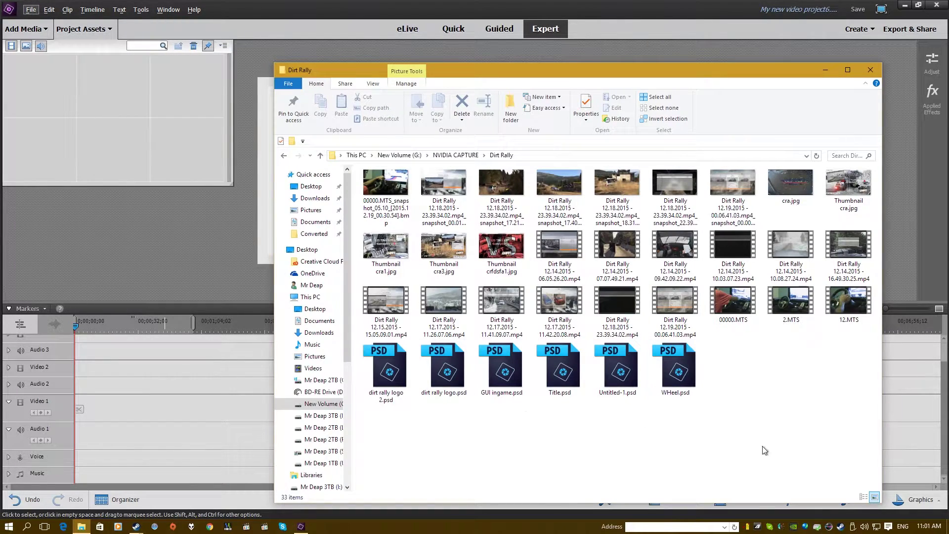
left_click(737, 299)
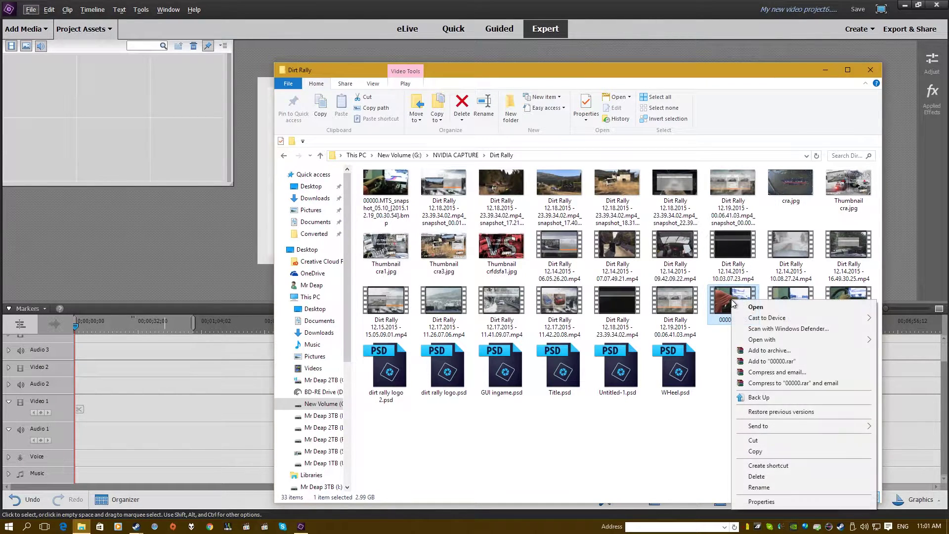
right_click(732, 299)
mouse_move(777, 339)
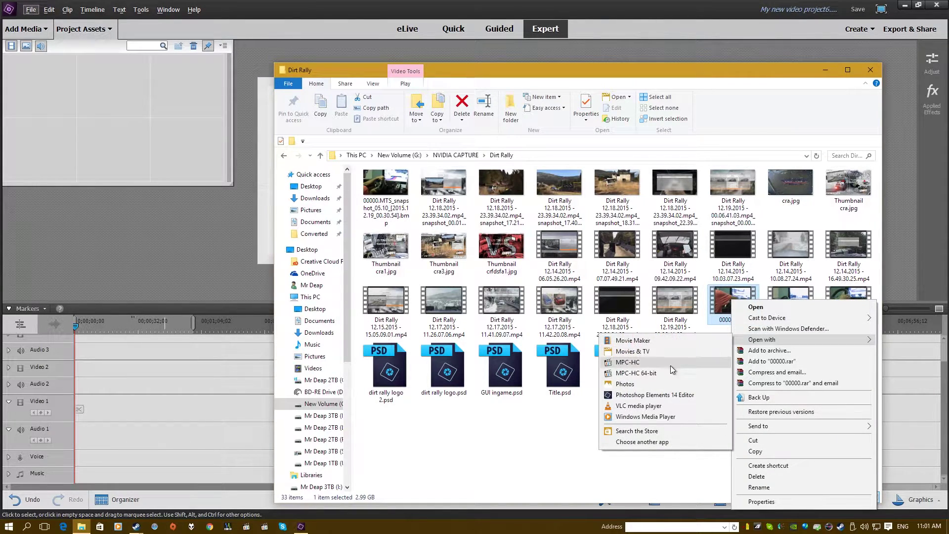
left_click(670, 372)
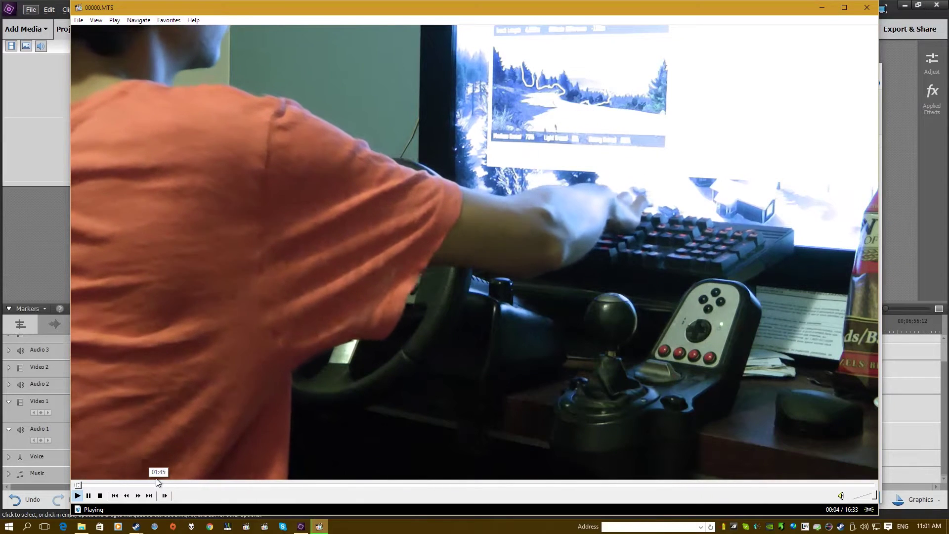
Pause the 00000.MTS webcam clip at 00:05
left_click(283, 415)
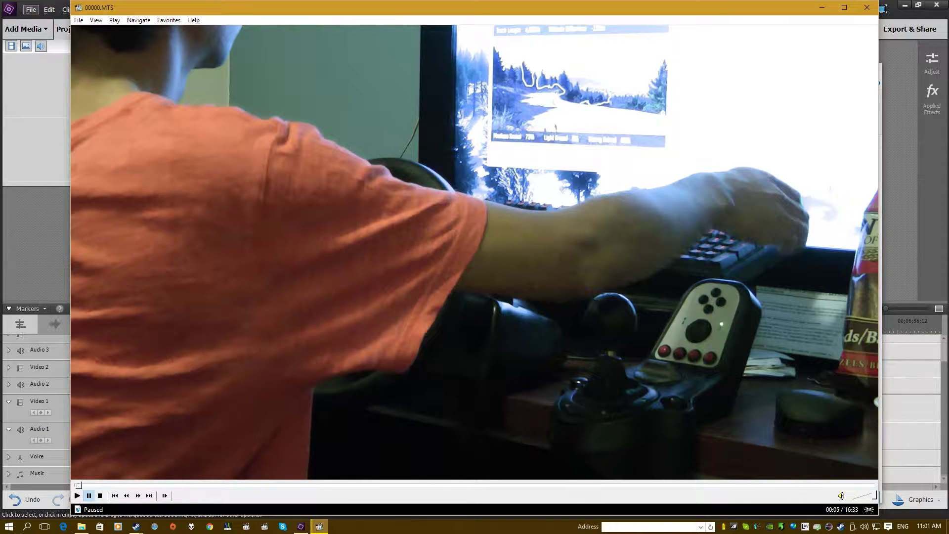
Add 00000.MTS to the project assets and preview the Dirt Rally video around 04:45 in MPC-HC
left_click(858, 12)
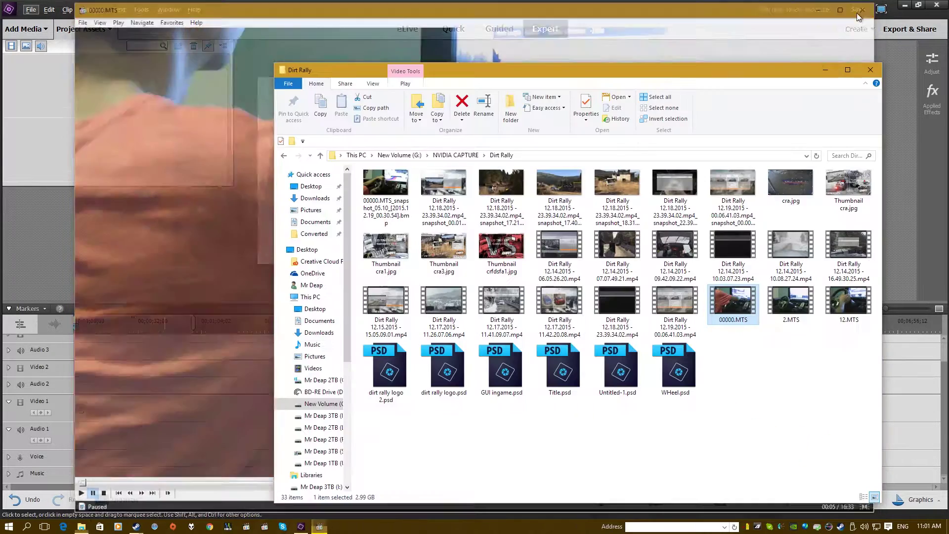
left_click_drag(732, 302, 39, 110)
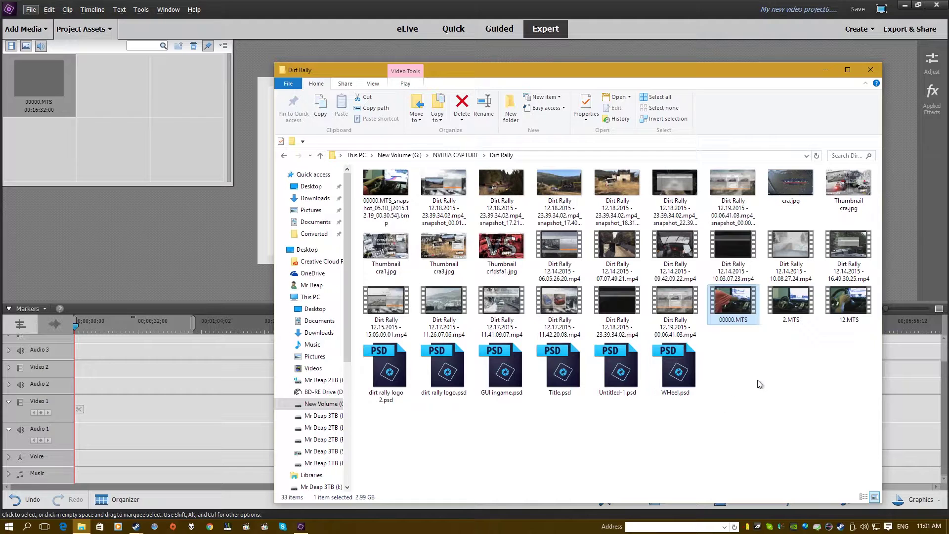
right_click(619, 300)
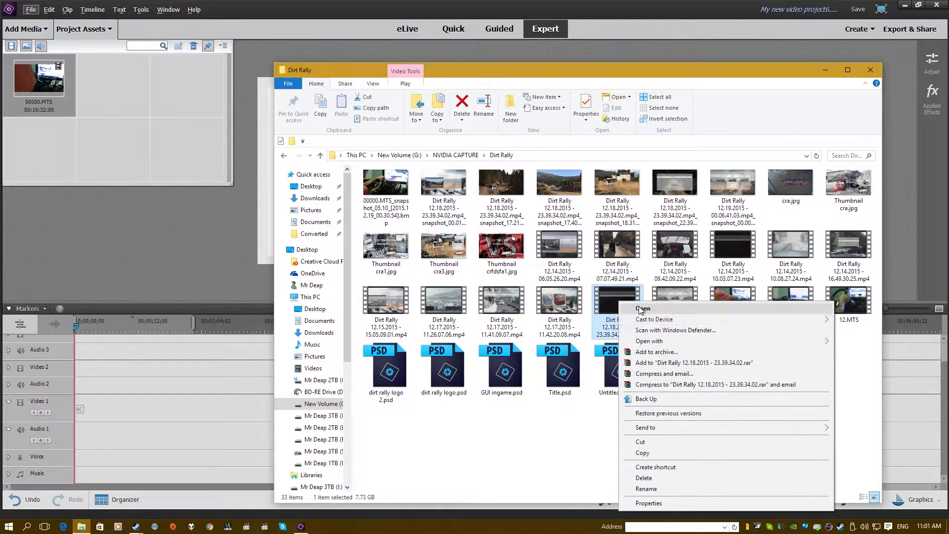
mouse_move(693, 341)
left_click(872, 388)
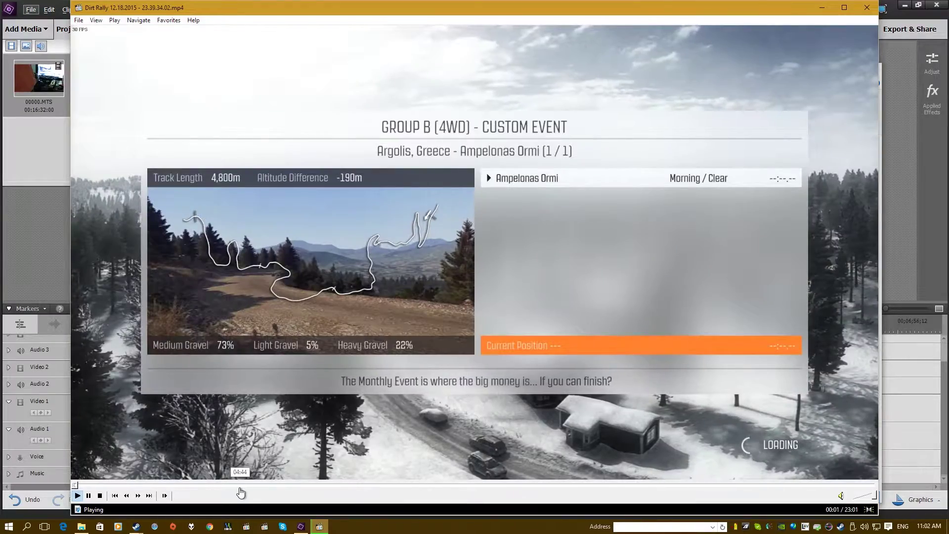
left_click(239, 485)
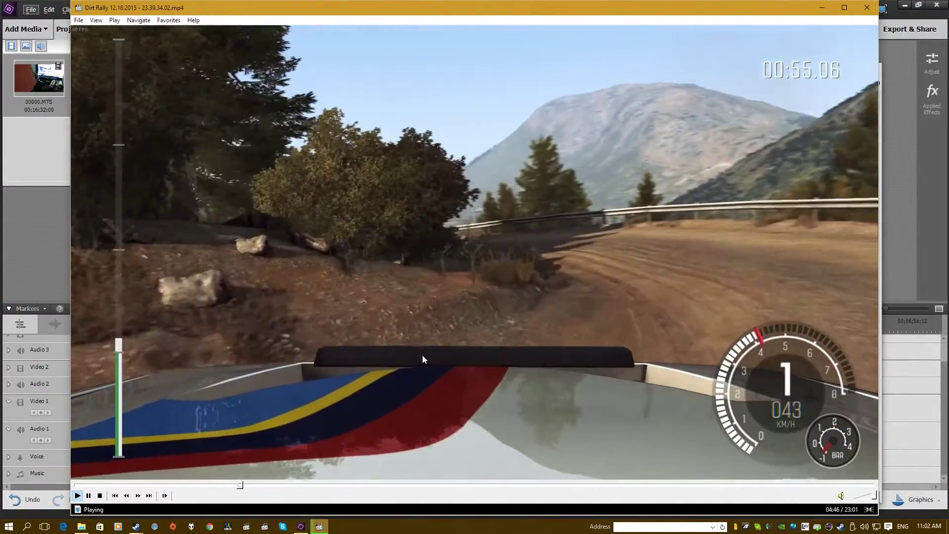
left_click(449, 331)
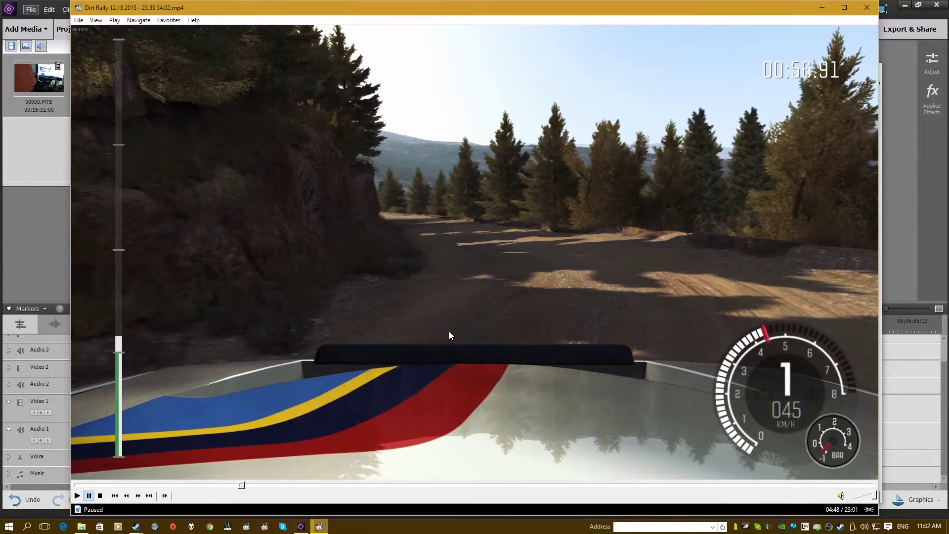
left_click(866, 7)
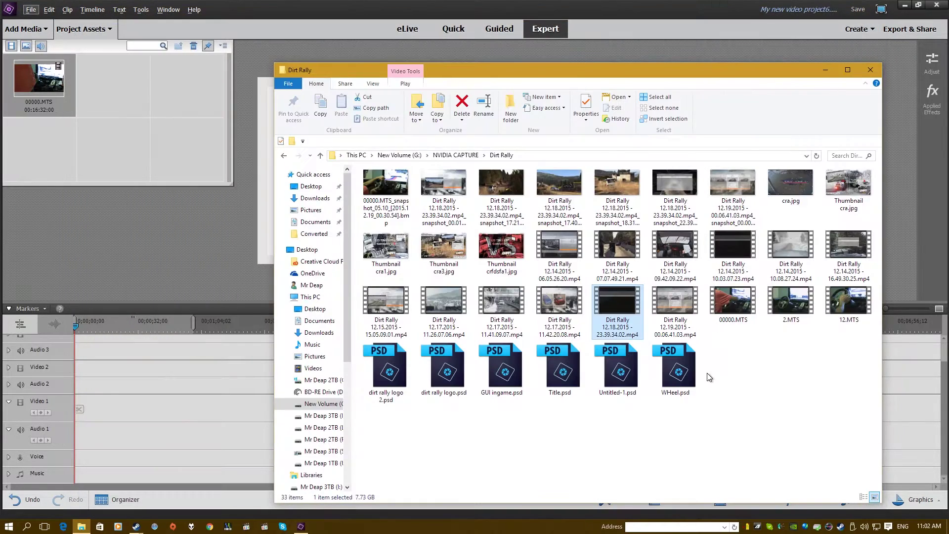
Add the Dirt Rally 12.18.2015 gameplay video to the project assets
left_click(740, 314)
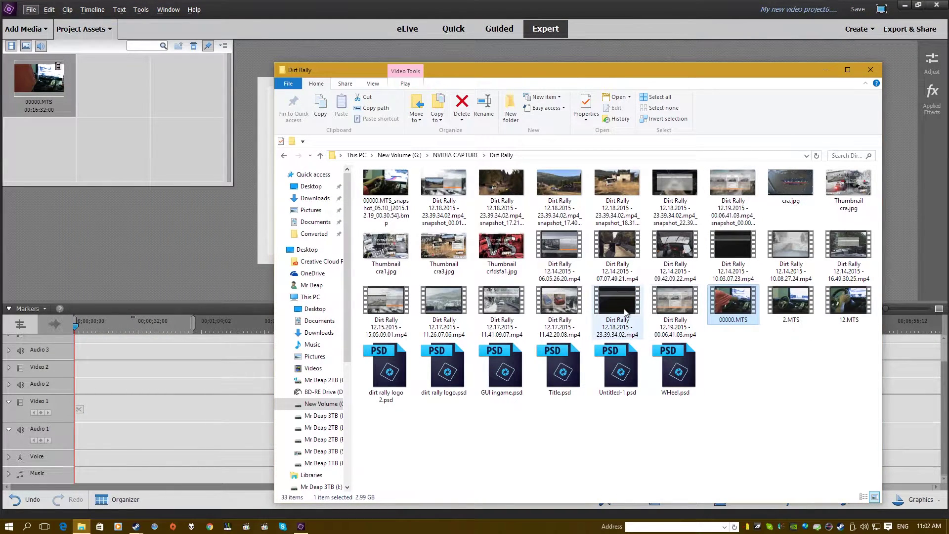
left_click_drag(625, 312, 105, 105)
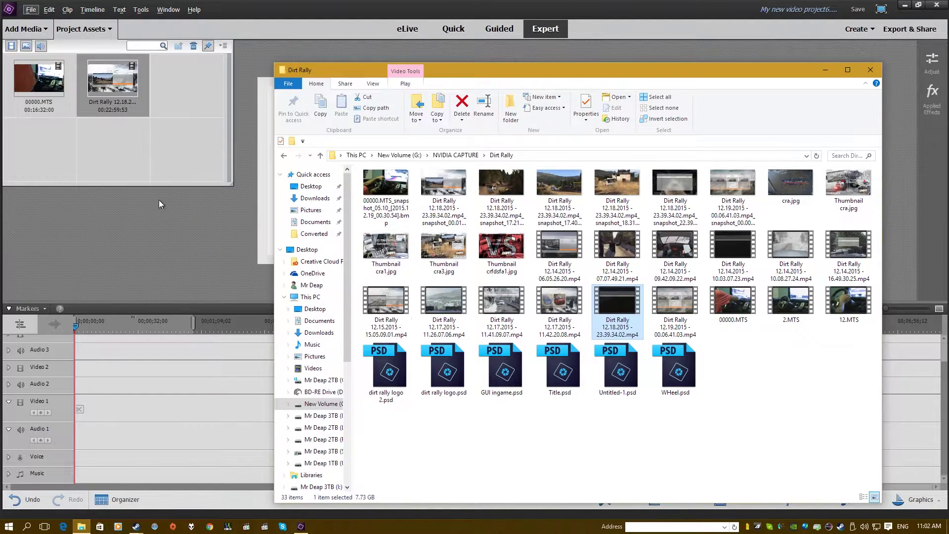
left_click(662, 442)
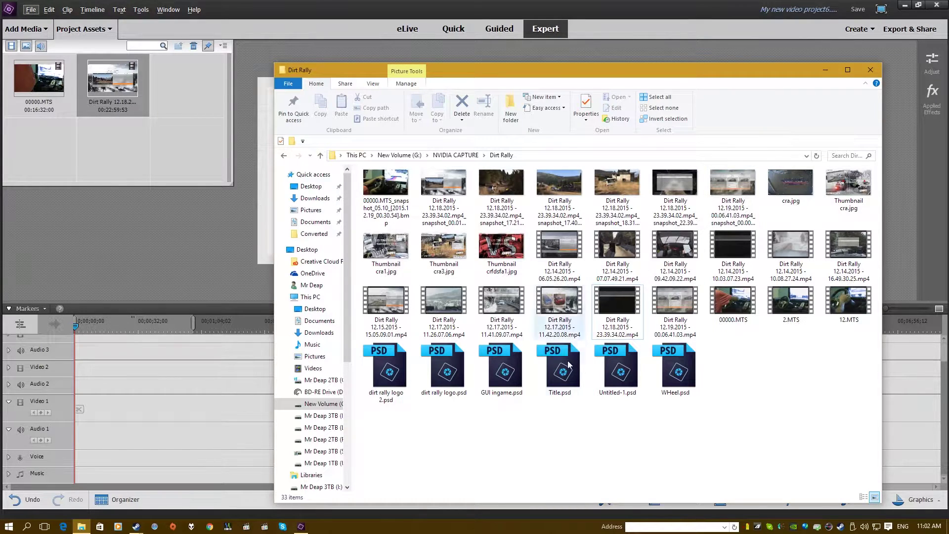
Open Title.psd in Photoshop Elements and toggle Layer 1's visibility
double_click(563, 381)
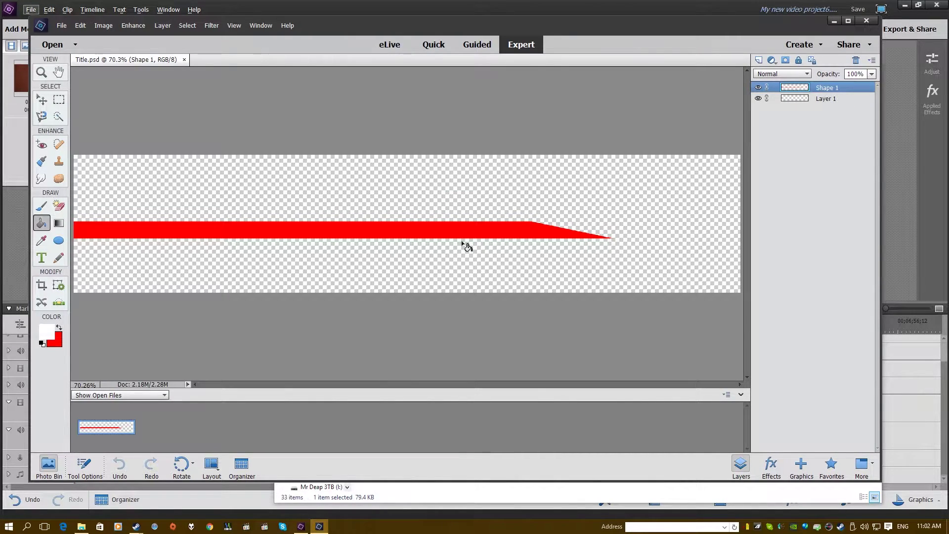
left_click(794, 99)
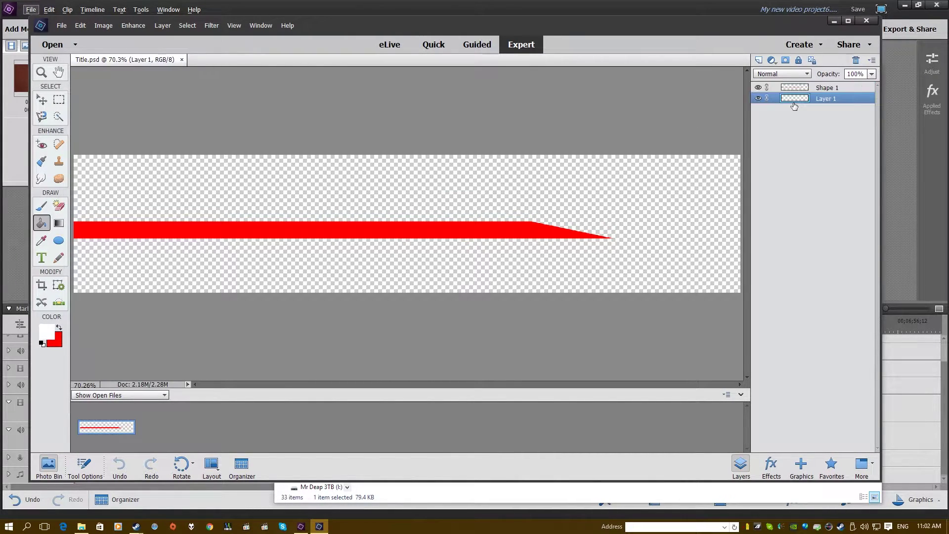
left_click(798, 89)
left_click(758, 99)
left_click(758, 99)
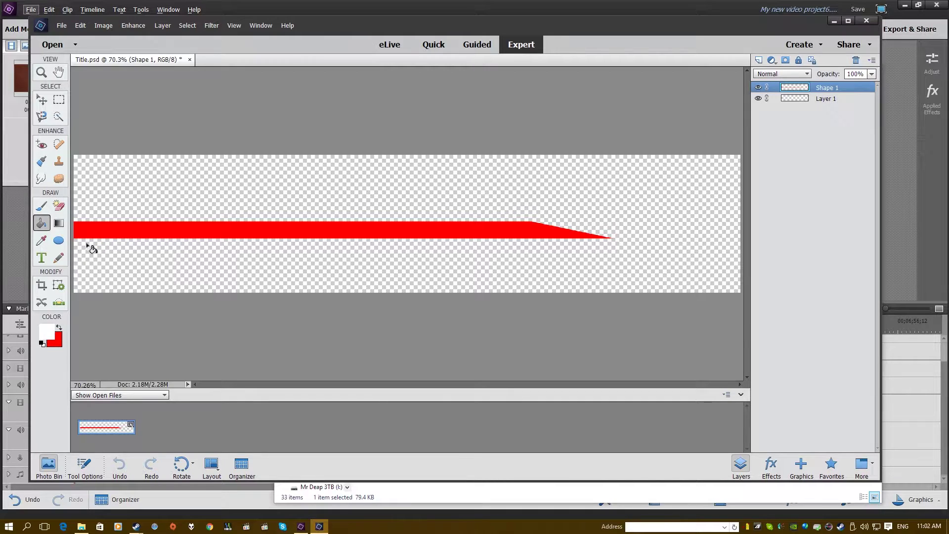
Draw two white circles on the red bar with the Ellipse tool
left_click(59, 240)
left_click_drag(228, 189, 306, 269)
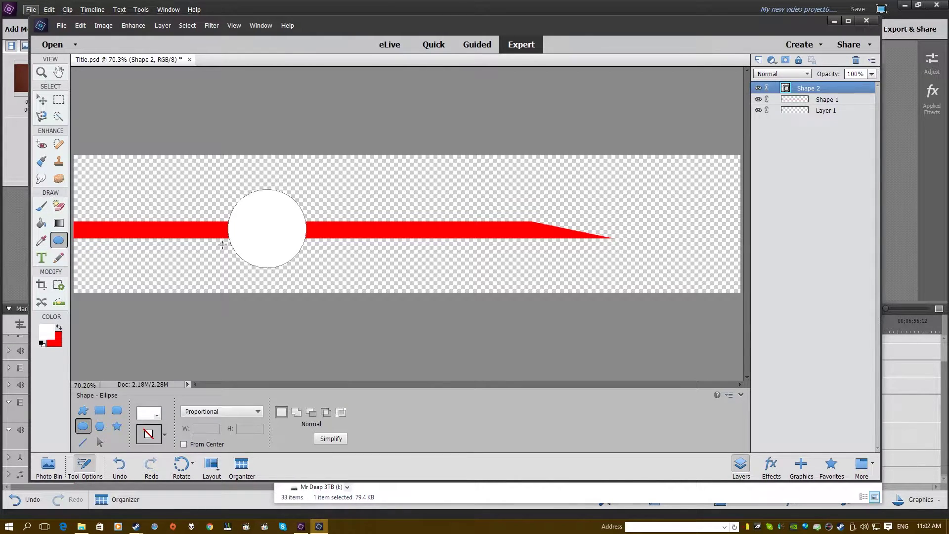
left_click_drag(366, 200, 413, 247)
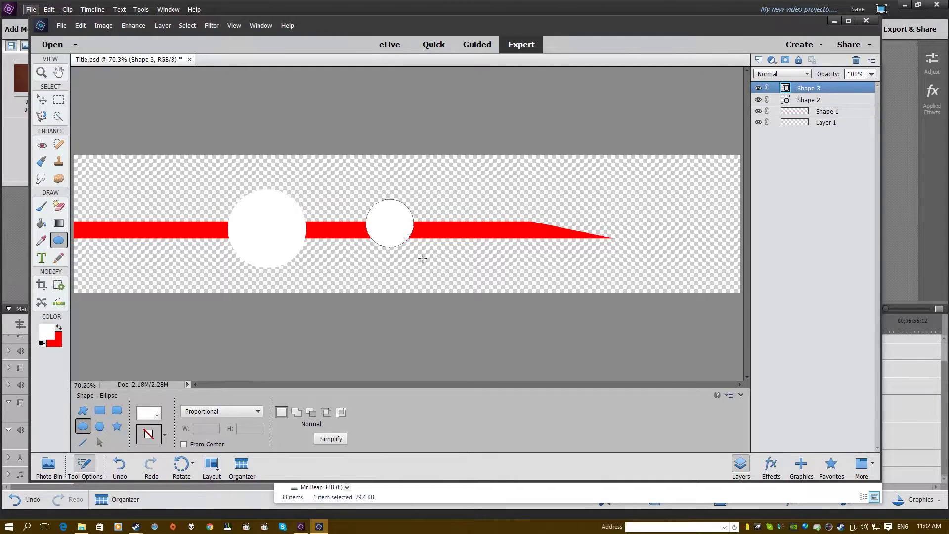
Delete the Shape 3 and Shape 2 layers
right_click(806, 90)
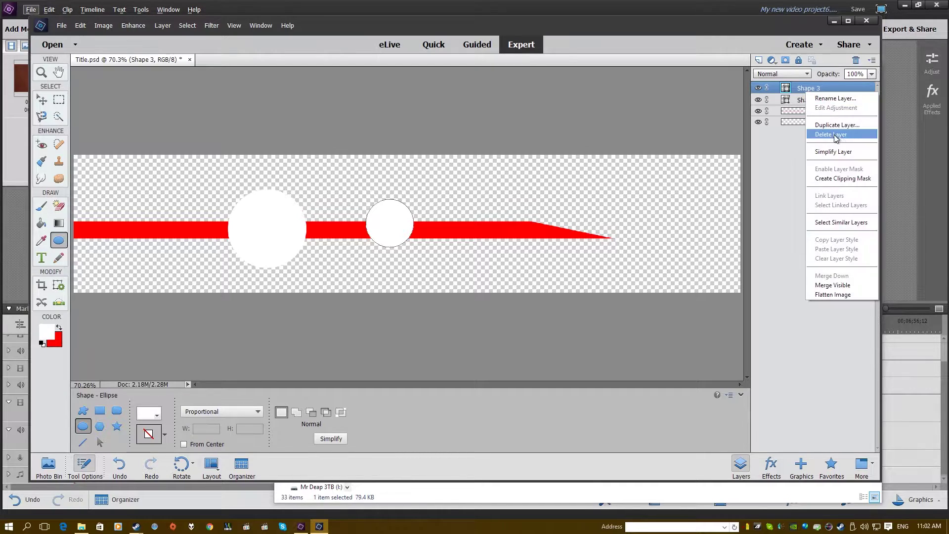
left_click(835, 134)
left_click(435, 195)
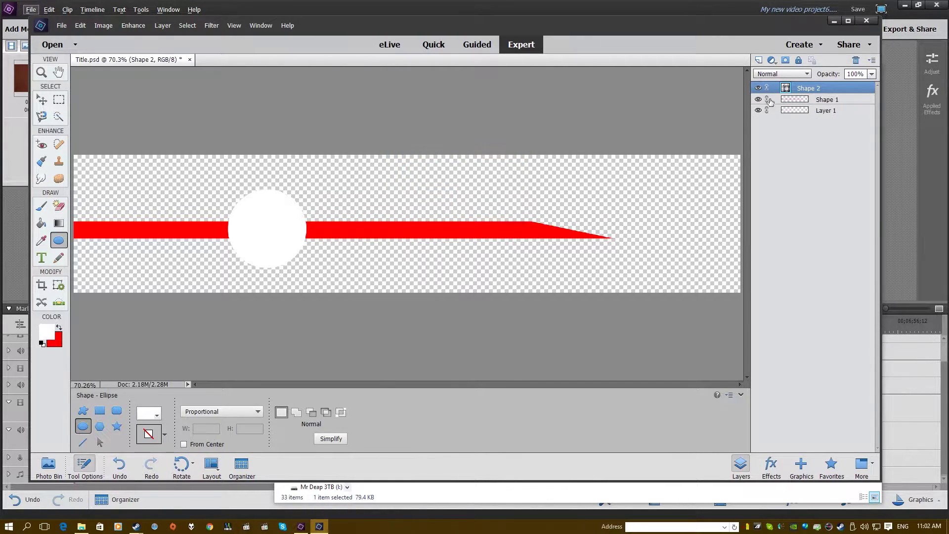
right_click(799, 93)
right_click(797, 92)
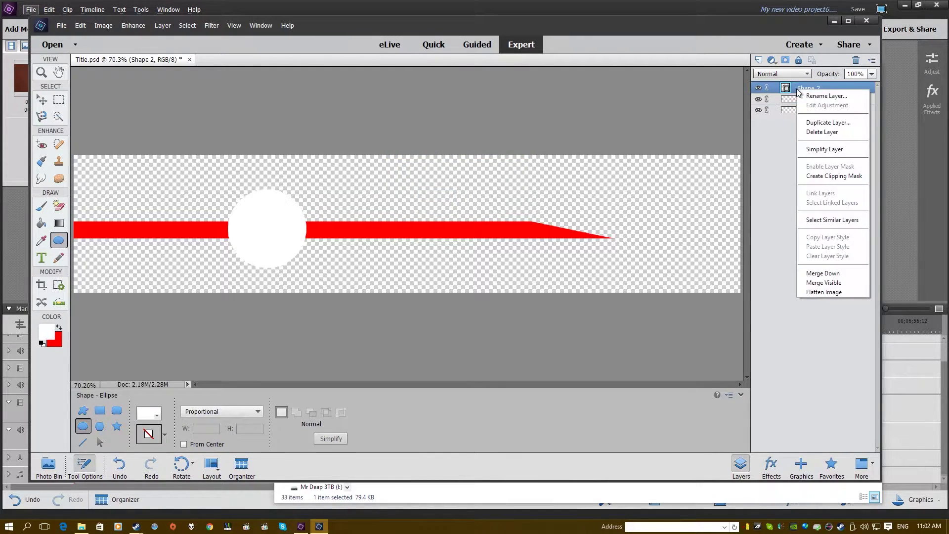
left_click(821, 132)
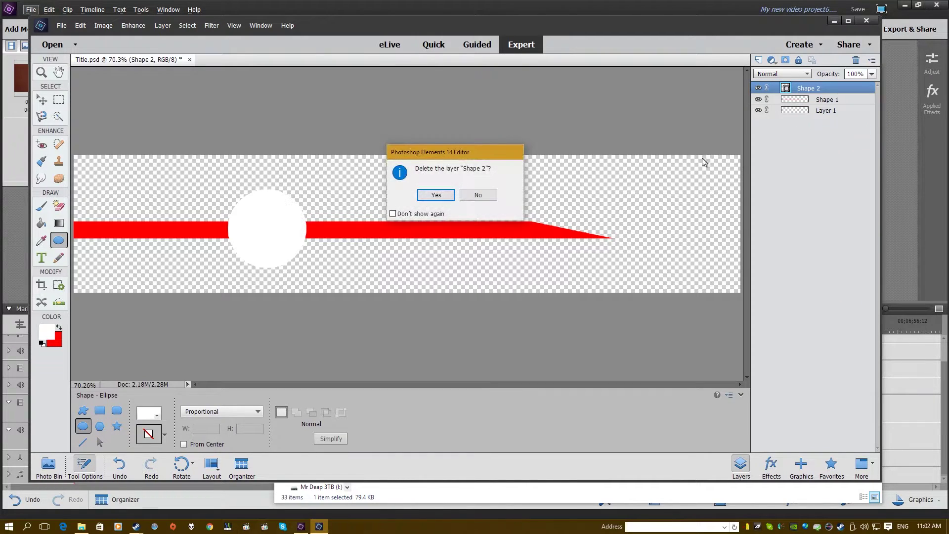
key("Return")
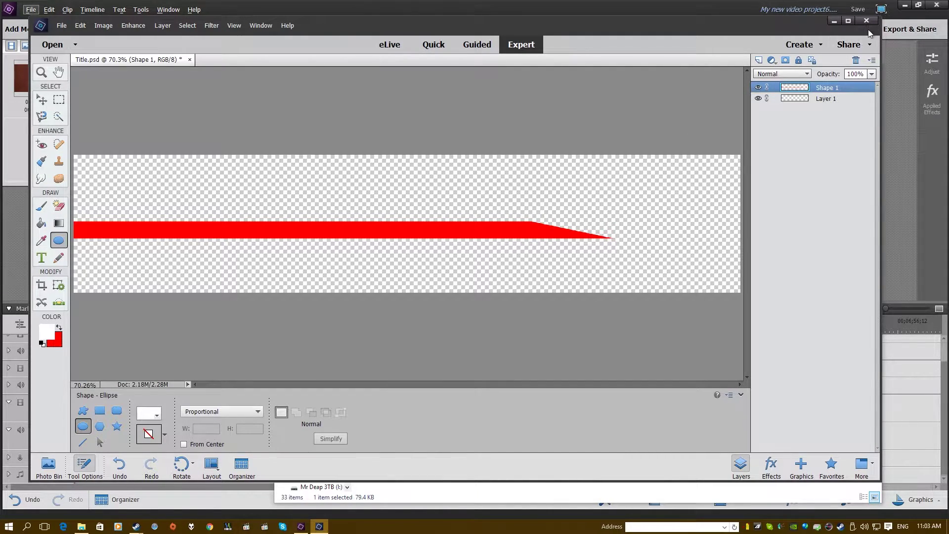
Close Title.psd without saving and add it to the project assets
left_click_drag(618, 36, 544, 180)
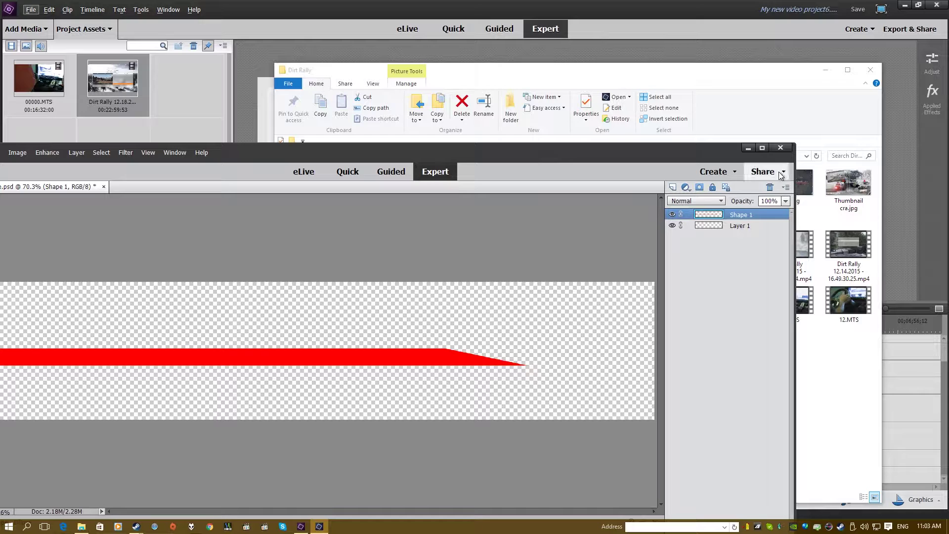
left_click(780, 147)
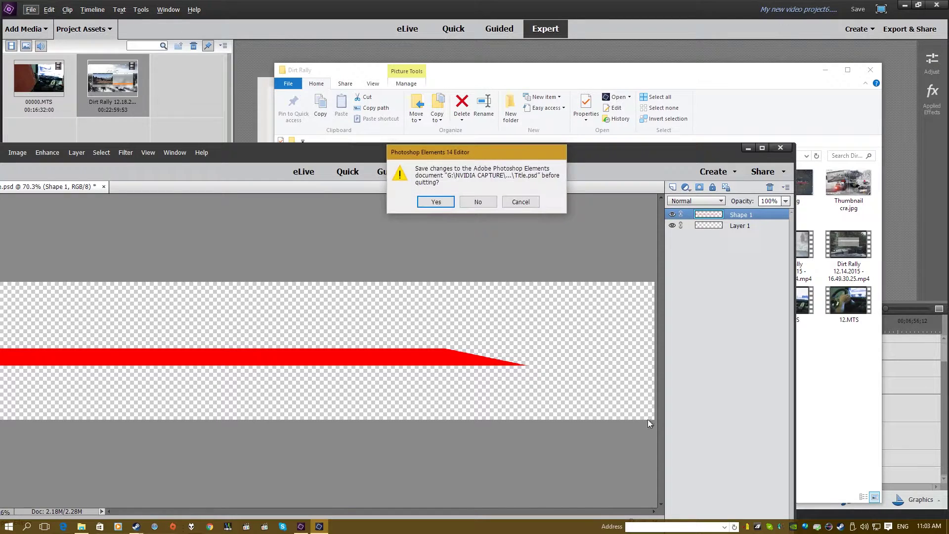
left_click(478, 202)
left_click_drag(573, 371, 212, 137)
Open dirt rally logo 2.psd and toggle the visibility of Layer 3 copy 4 and copy 3
left_click(753, 403)
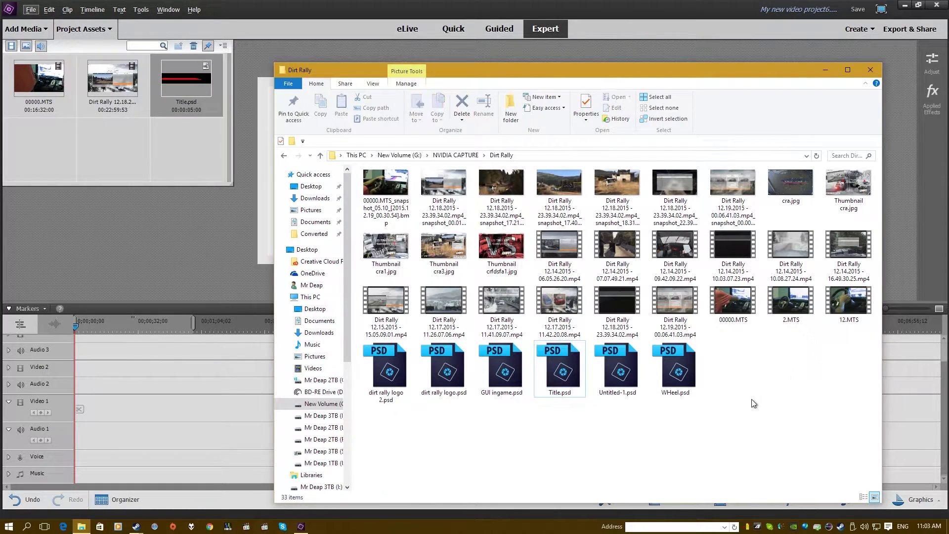
left_click(391, 370)
double_click(393, 370)
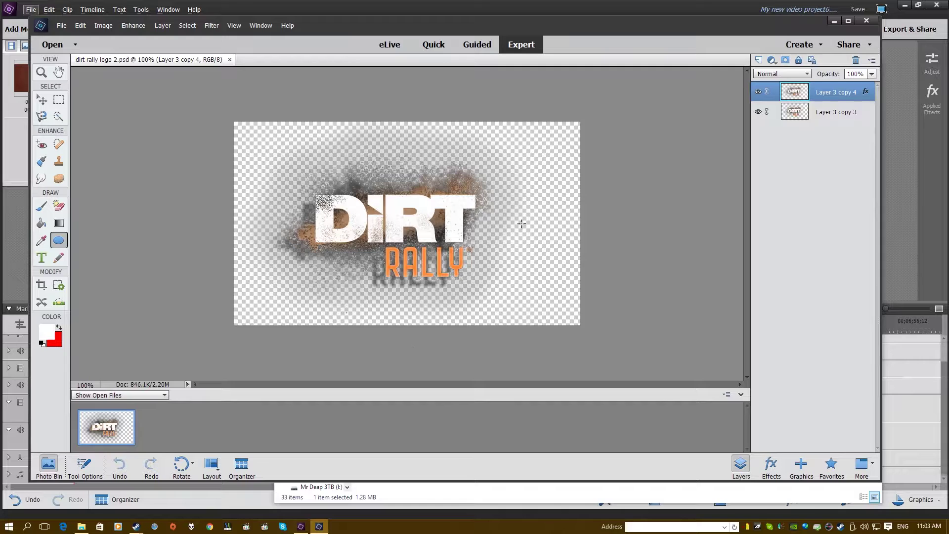
left_click(759, 92)
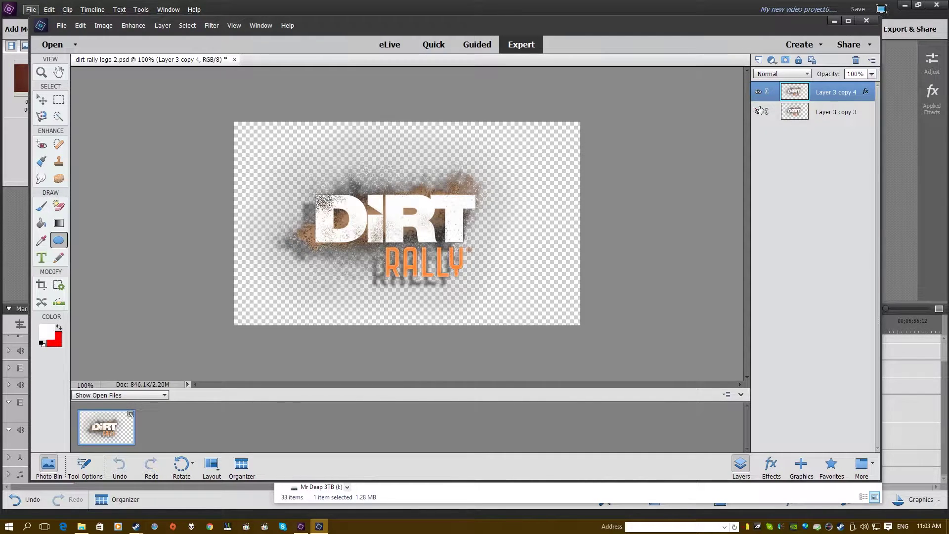
left_click(759, 92)
left_click(759, 112)
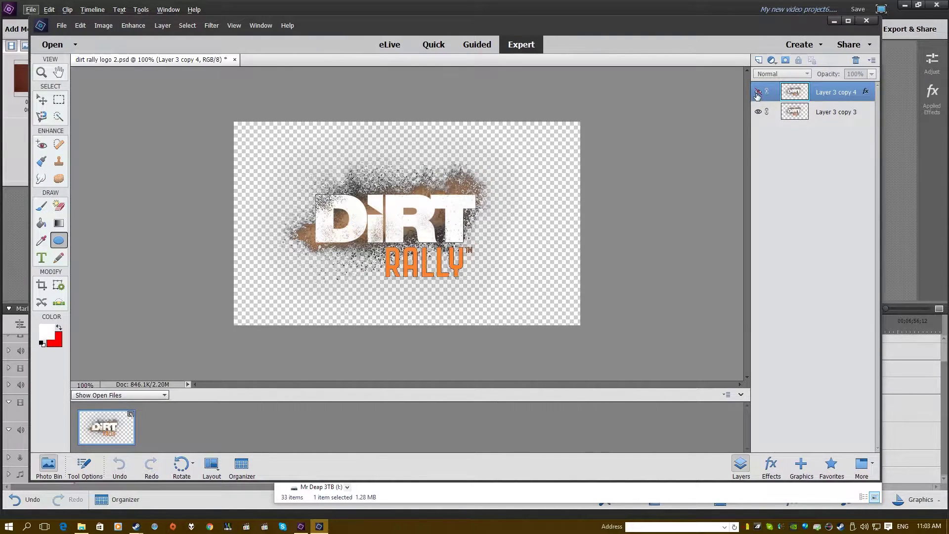
left_click(758, 112)
left_click(758, 112)
left_click(758, 92)
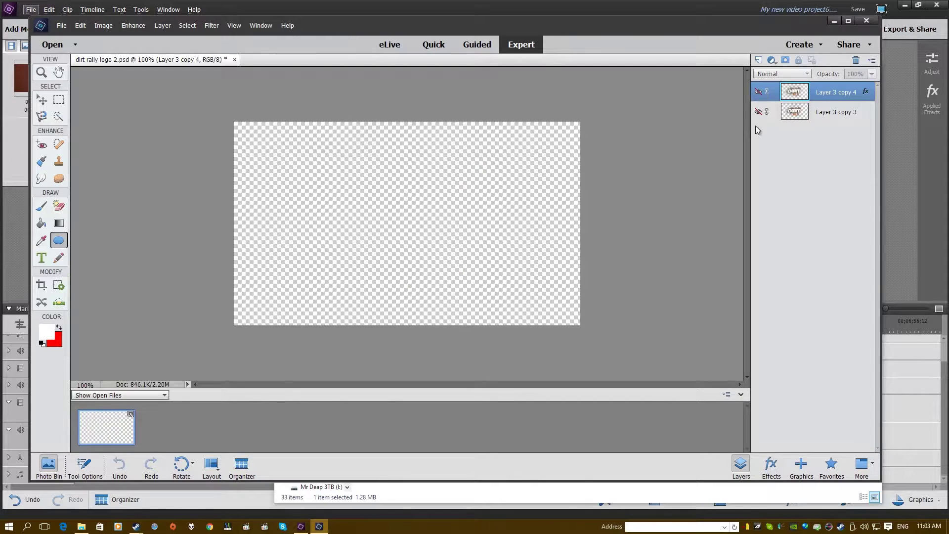
left_click(758, 112)
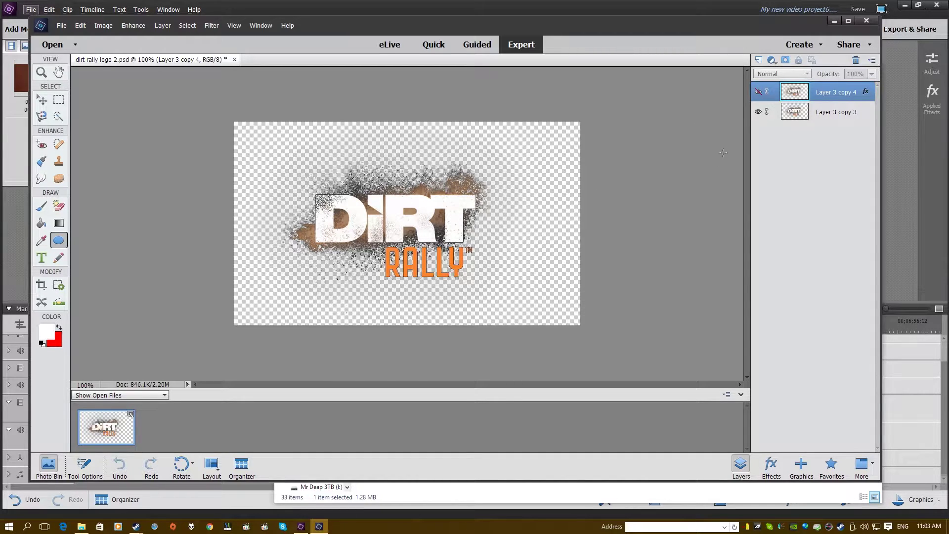
Compare the logo with and without its blurred shadow layer, then close without saving
left_click(760, 97)
left_click(760, 97)
left_click(759, 97)
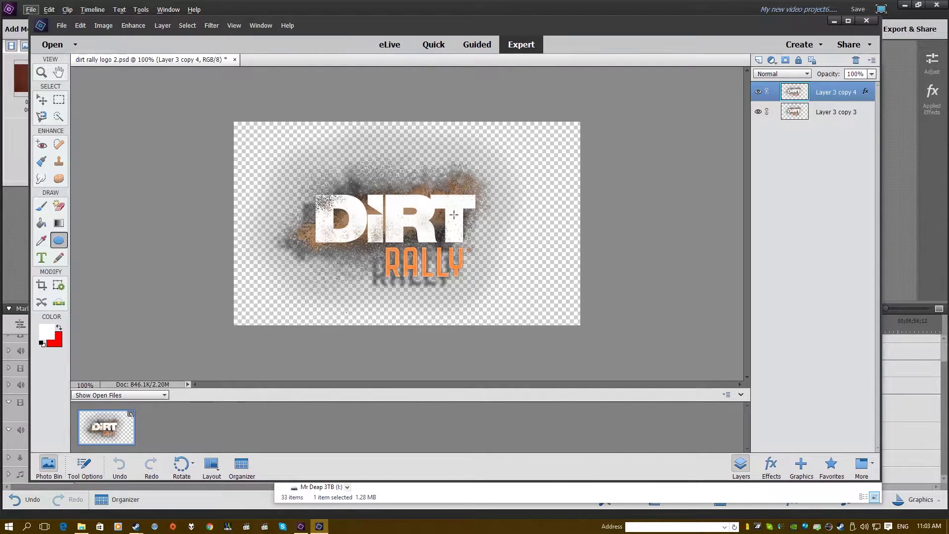
left_click(759, 92)
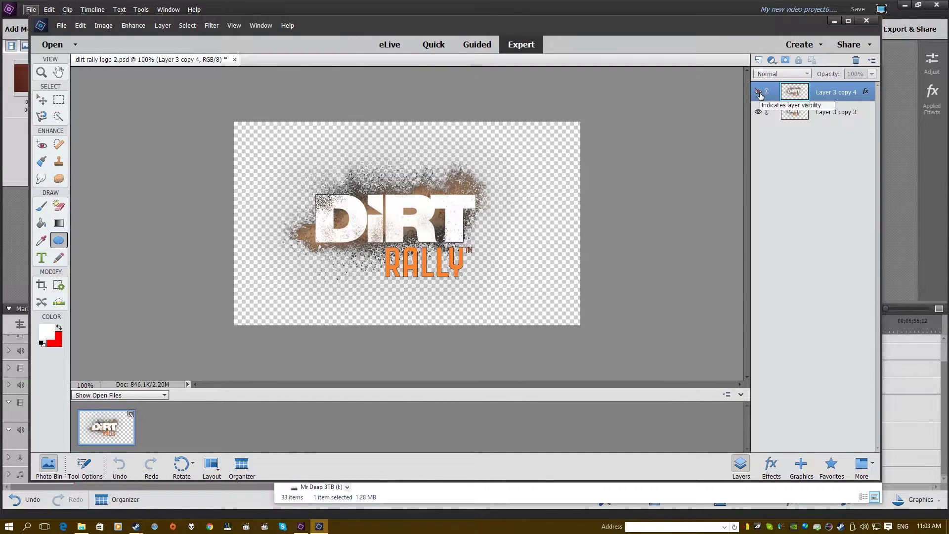
left_click(758, 92)
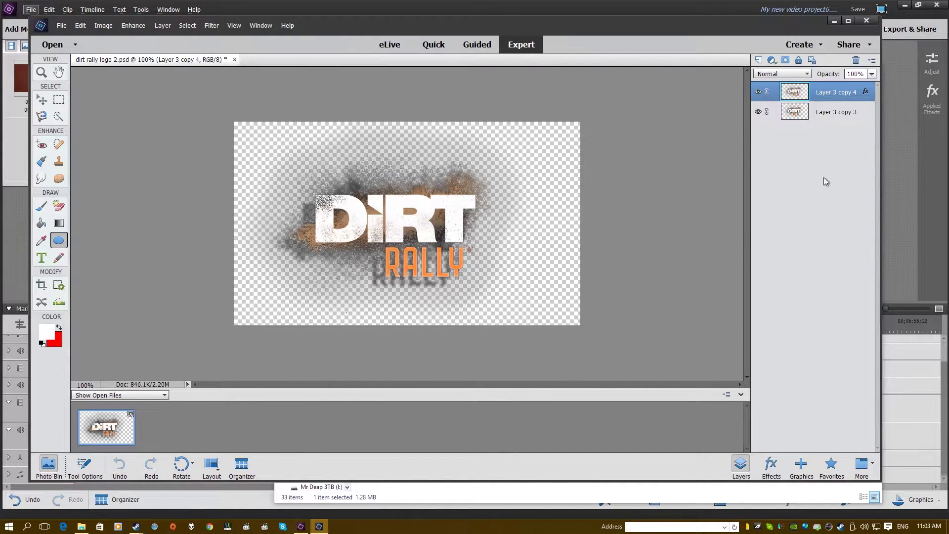
left_click(759, 94)
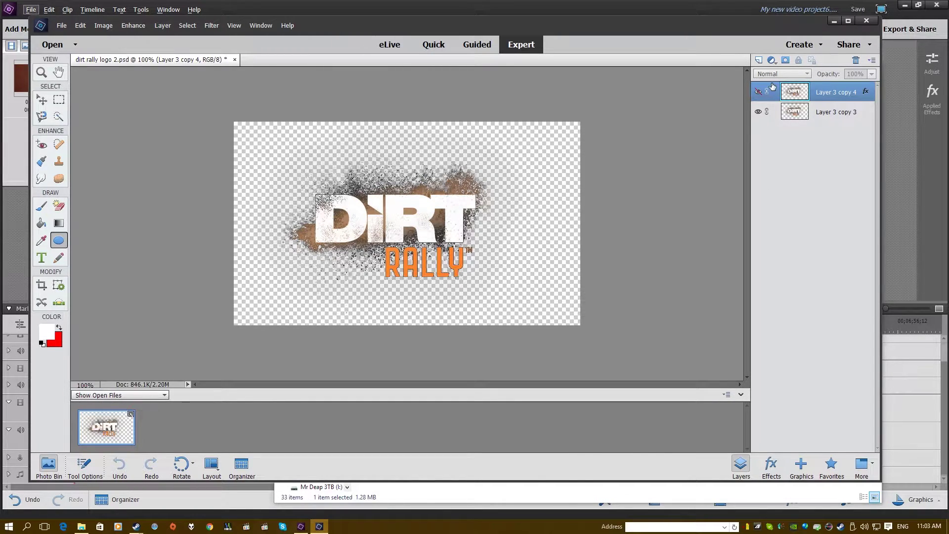
left_click(756, 93)
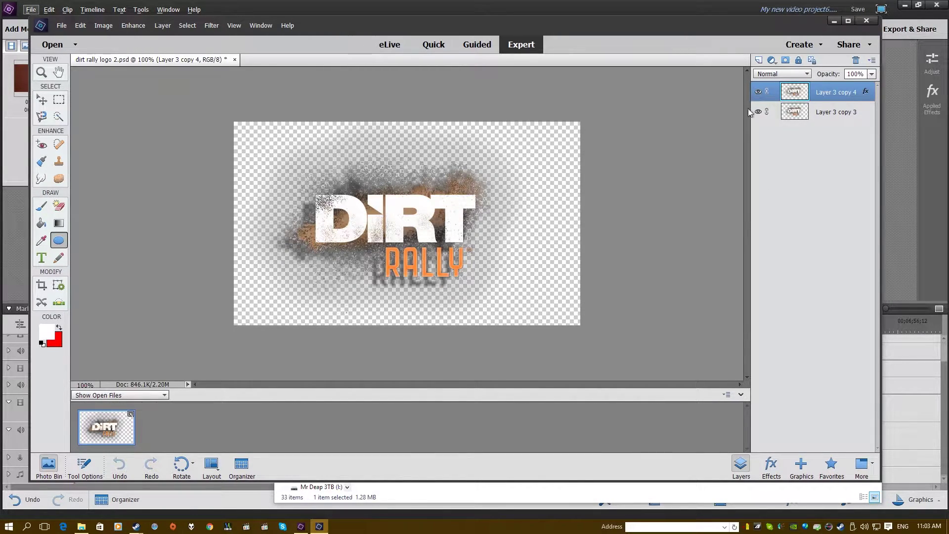
left_click(865, 21)
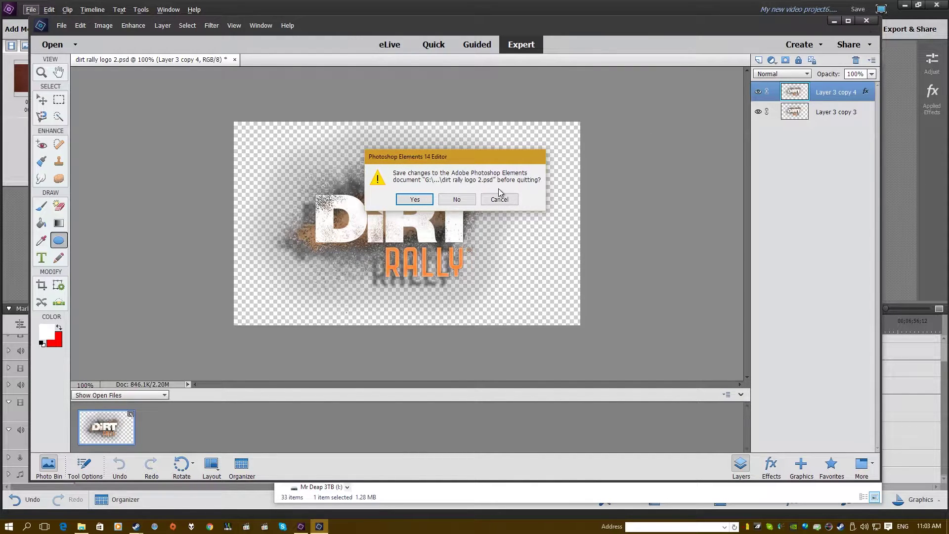
left_click(456, 199)
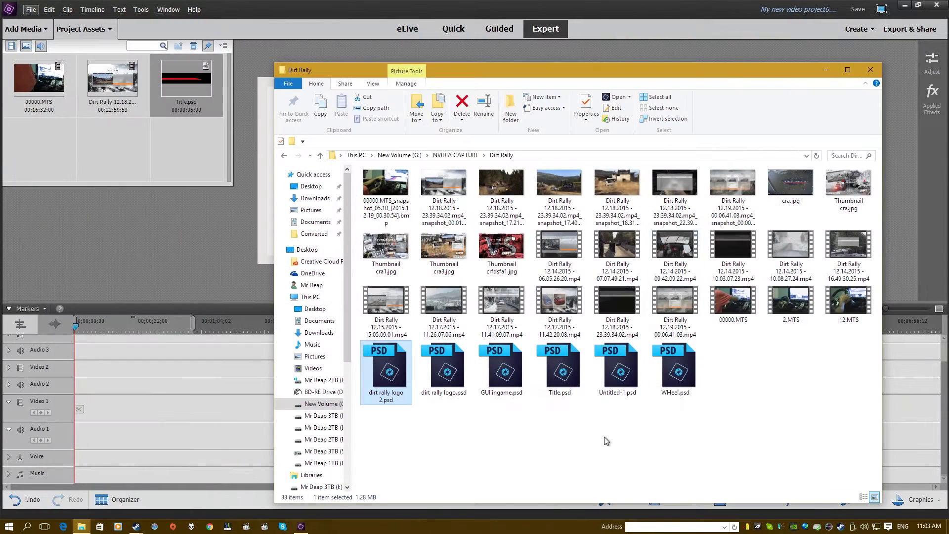
Drag dirt rally logo 2.psd into the project assets and bring Premiere Elements forward
left_click(397, 374)
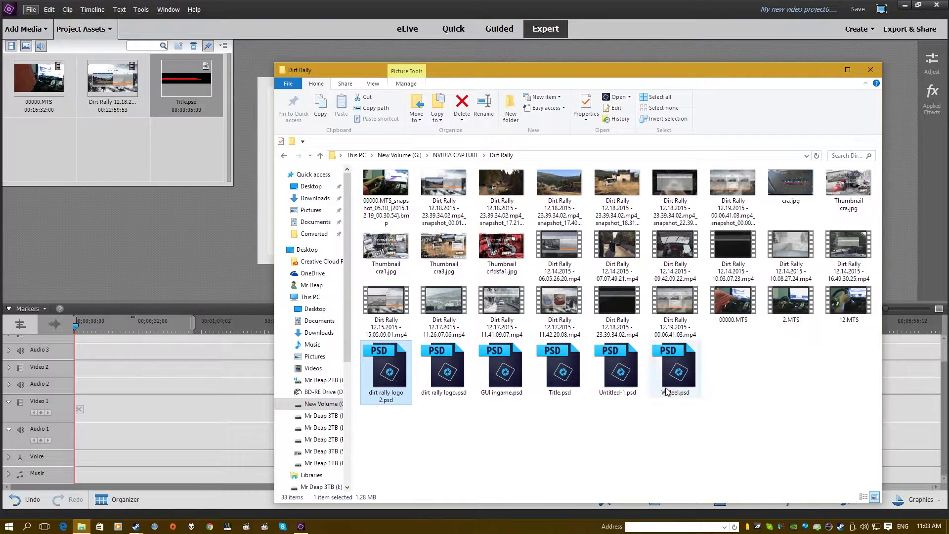
left_click_drag(390, 373, 30, 159)
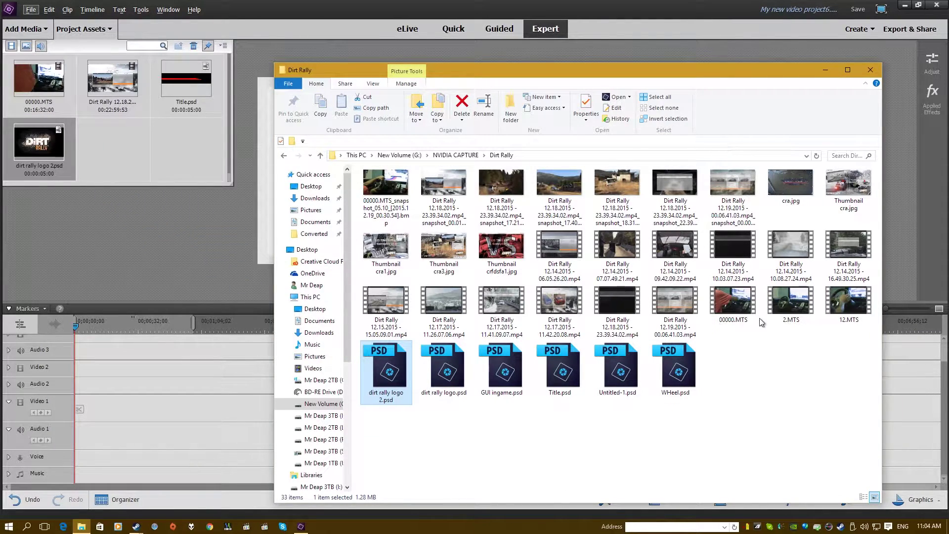
left_click(170, 168)
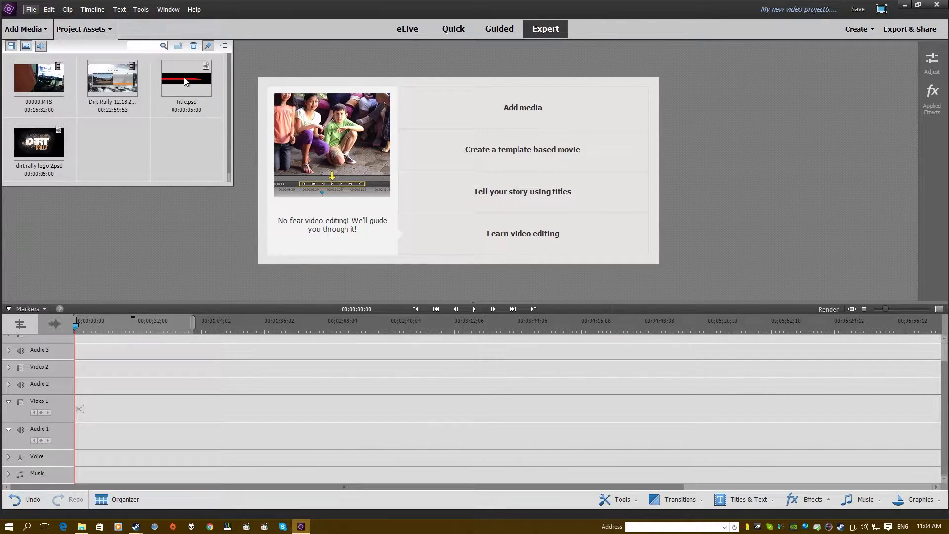
scroll(50, 419, "up", 1)
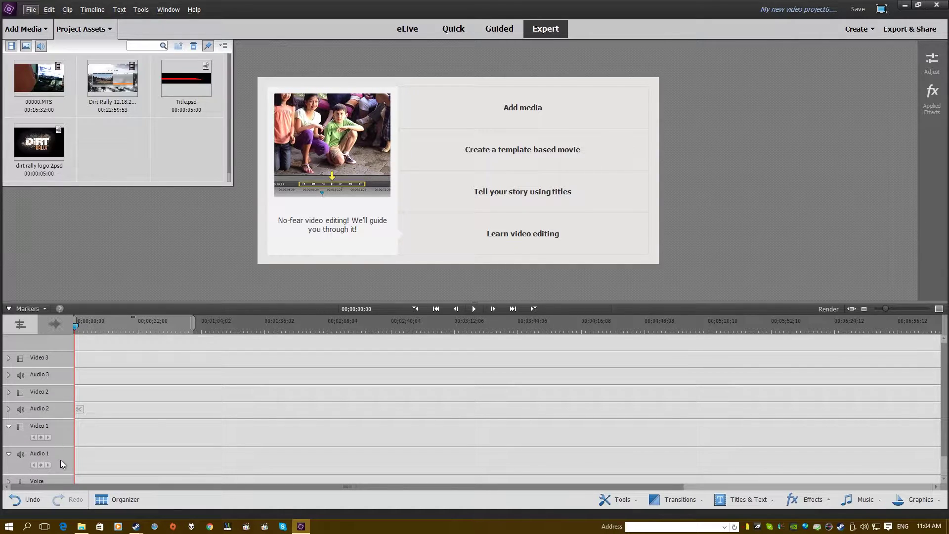
scroll(60, 463, "down", 1)
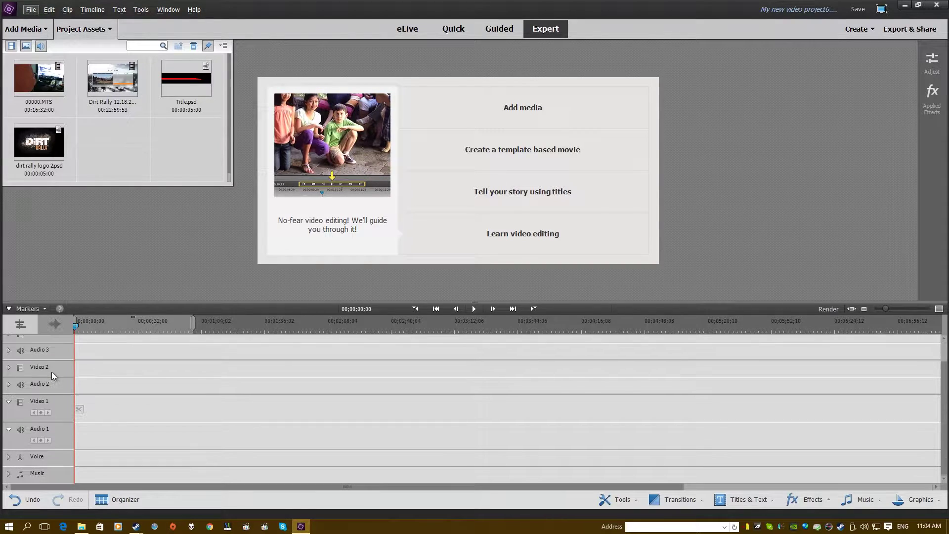
scroll(64, 400, "up", 1)
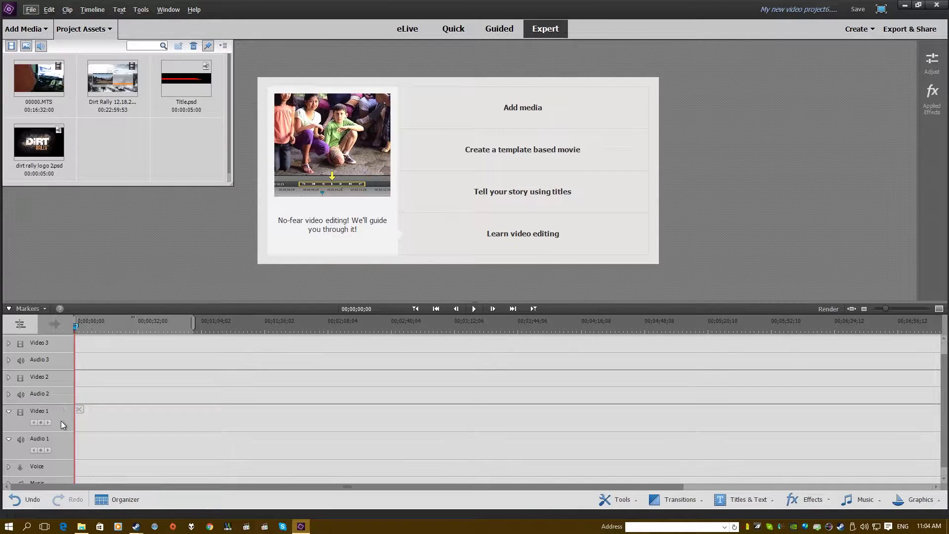
scroll(59, 420, "down", 1)
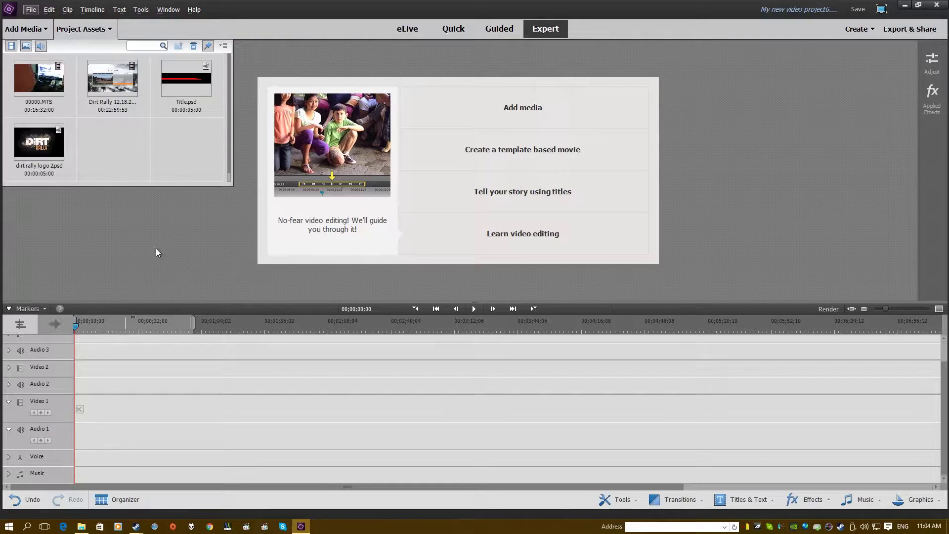
Place 00000.MTS on Video 2 at the start, declining Videomerge, and expand Audio 2
left_click_drag(38, 77, 167, 422)
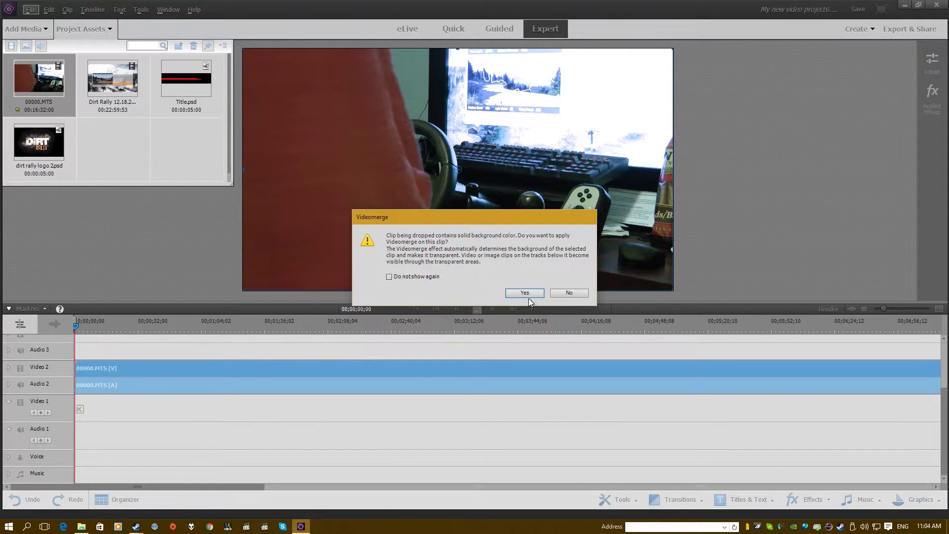
left_click(560, 294)
left_click(9, 384)
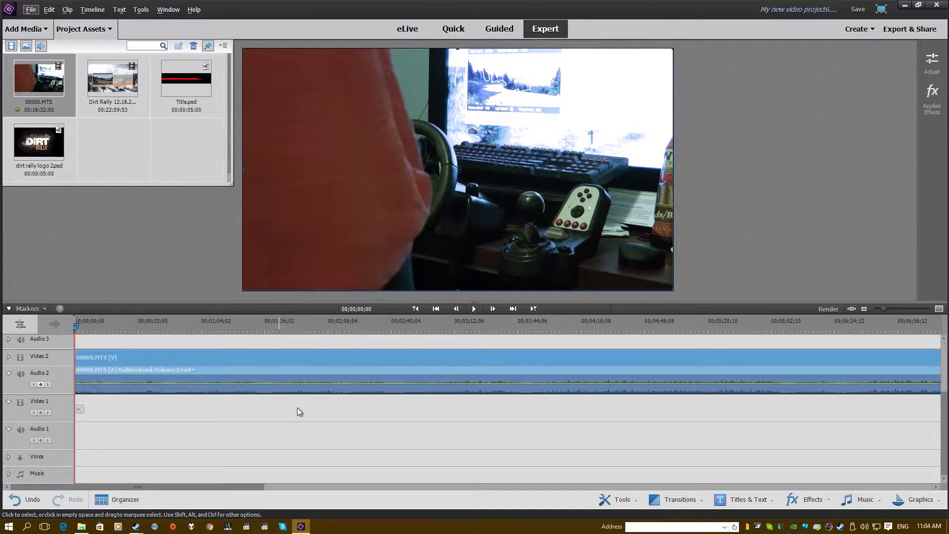
Put the Dirt Rally clip on Video 1 and shrink the webcam clip to a small inset
left_click_drag(116, 72, 67, 439)
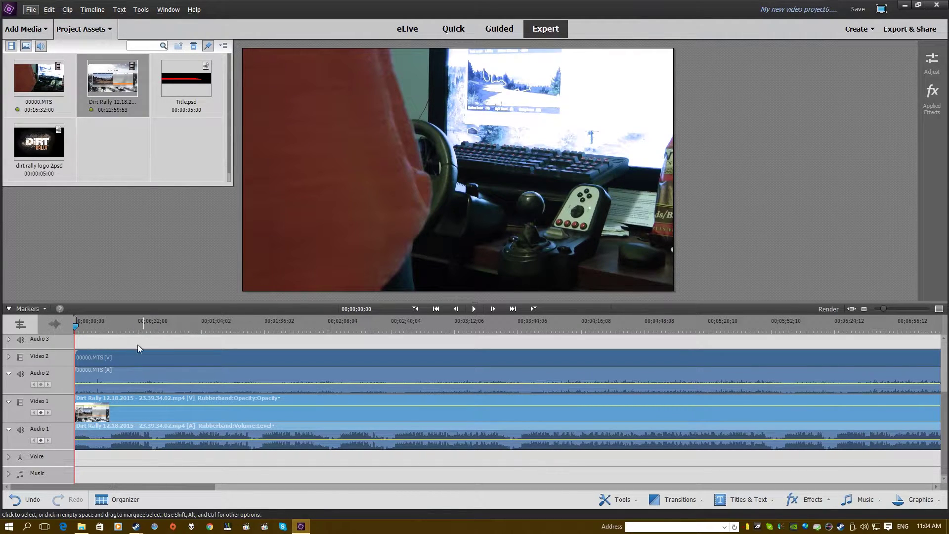
left_click_drag(133, 359, 212, 369)
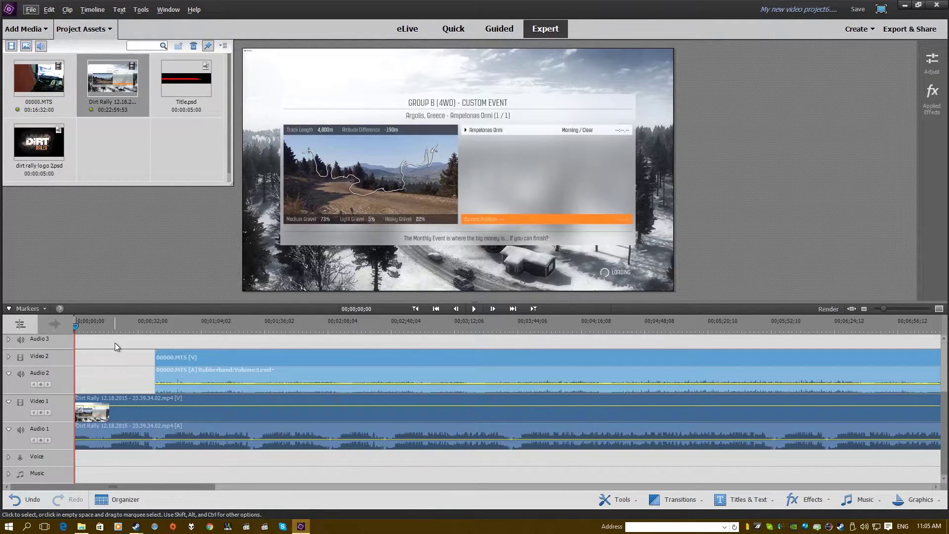
left_click(117, 328)
left_click(197, 323)
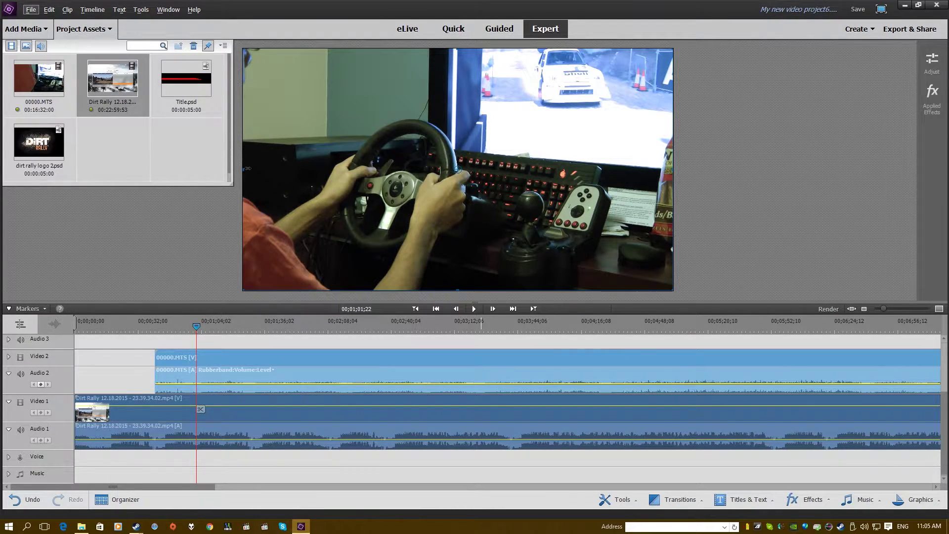
left_click_drag(245, 169, 321, 177)
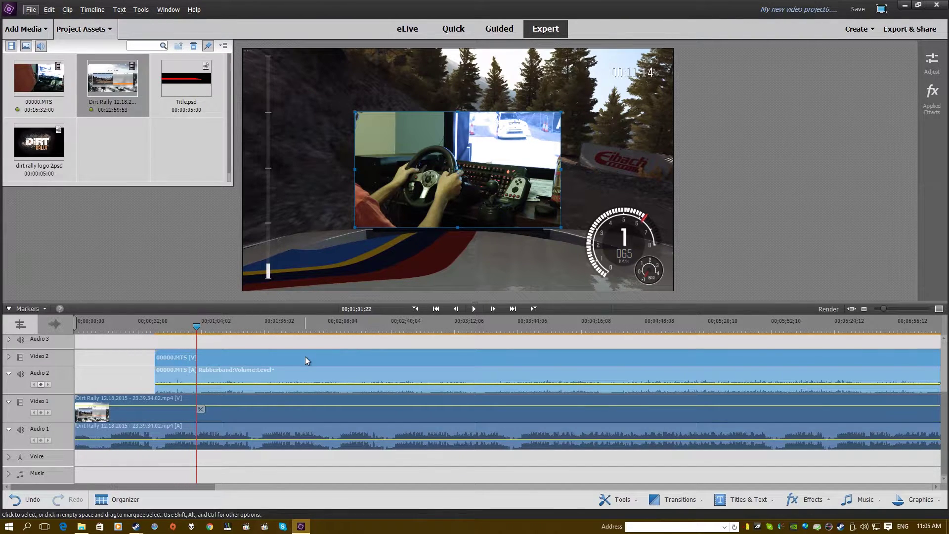
Slide the webcam and Dirt Rally clips later along the timeline
left_click_drag(304, 356, 391, 358)
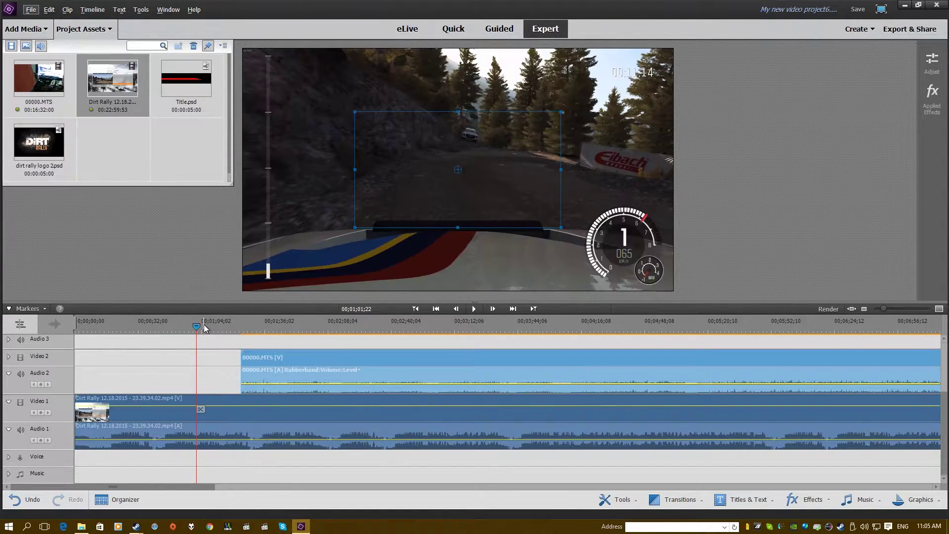
left_click(227, 324)
left_click_drag(300, 421, 616, 423)
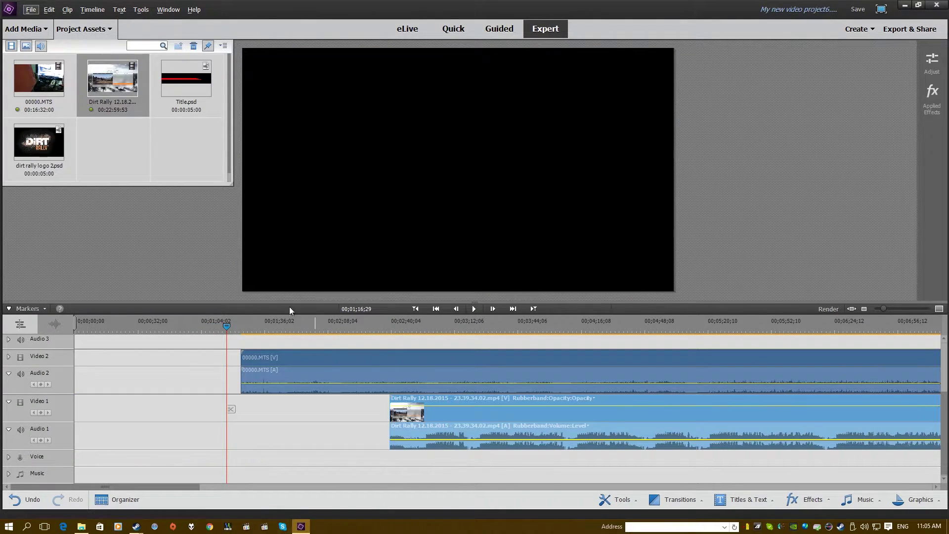
left_click(268, 325)
left_click_drag(267, 325, 245, 327)
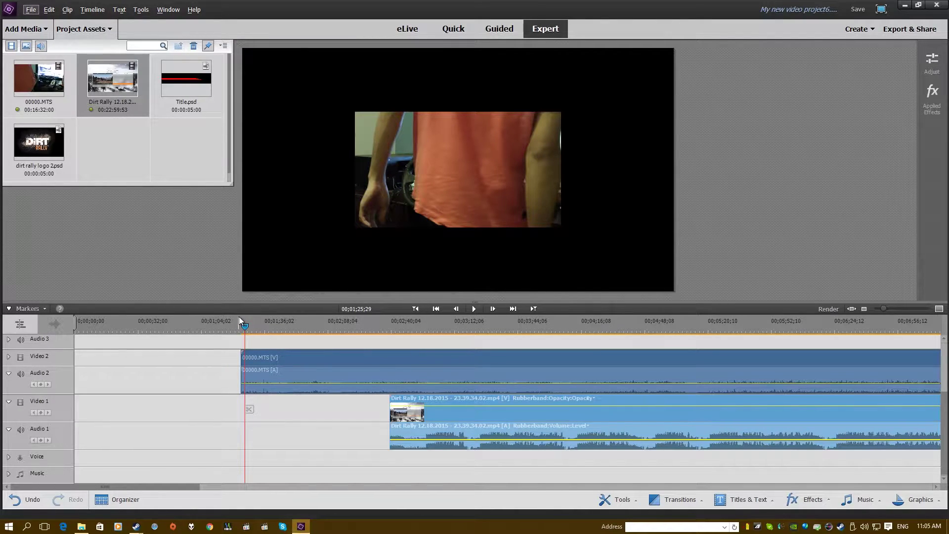
key("Right")
key("Right")
key("Right")
key("Right")
key("Right")
key("Right")
key("Right")
left_click_drag(247, 327, 254, 329)
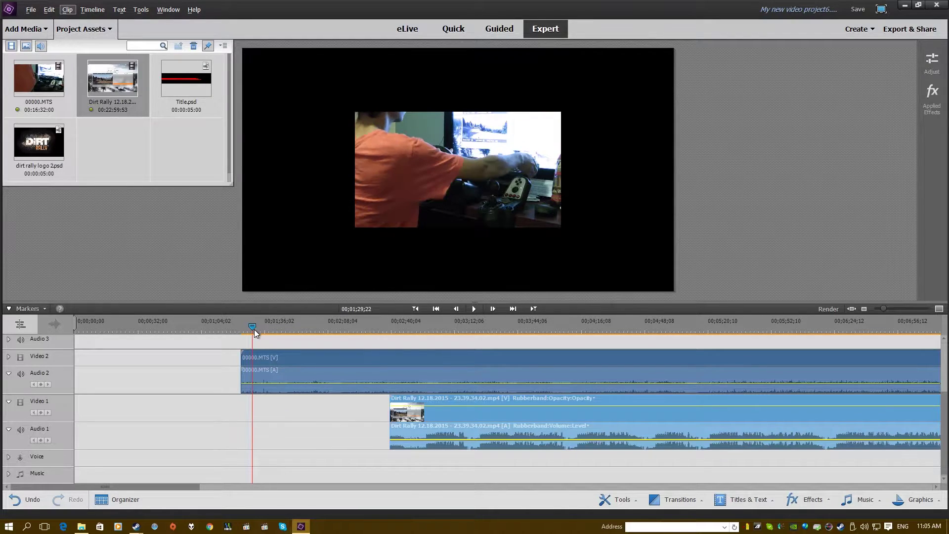
left_click(275, 409)
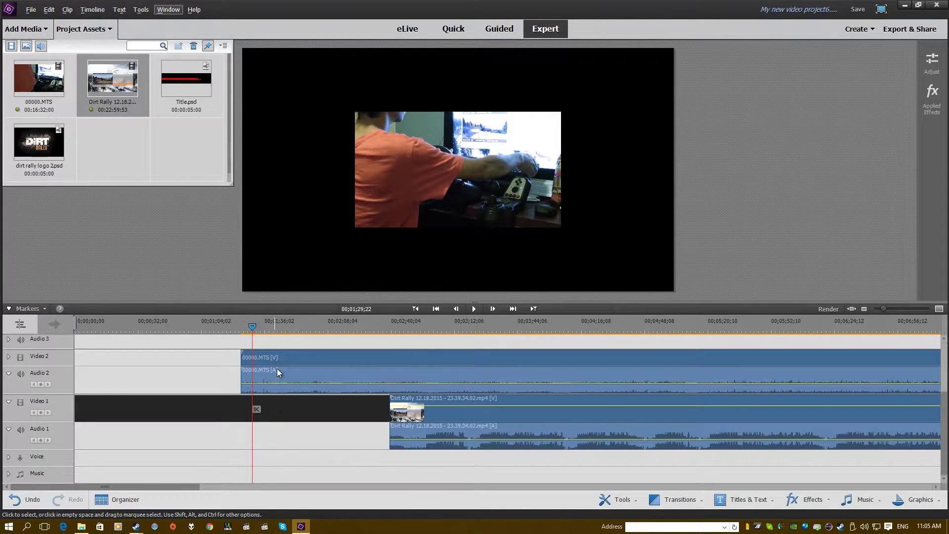
left_click(277, 340)
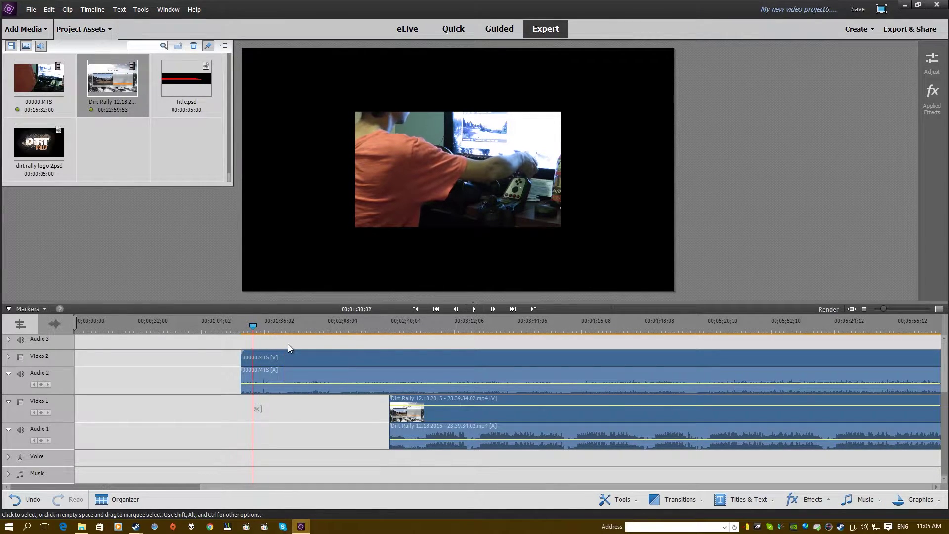
left_click(251, 327)
key("Left")
key("Left")
key("Left")
key("Left")
key("Left")
key("Left")
key("Left")
key("Left")
key("Left")
key("Left")
key("Left")
key("Left")
key("Left")
key("Left")
key("Left")
key("Left")
key("Left")
key("Left")
key("Left")
key("Left")
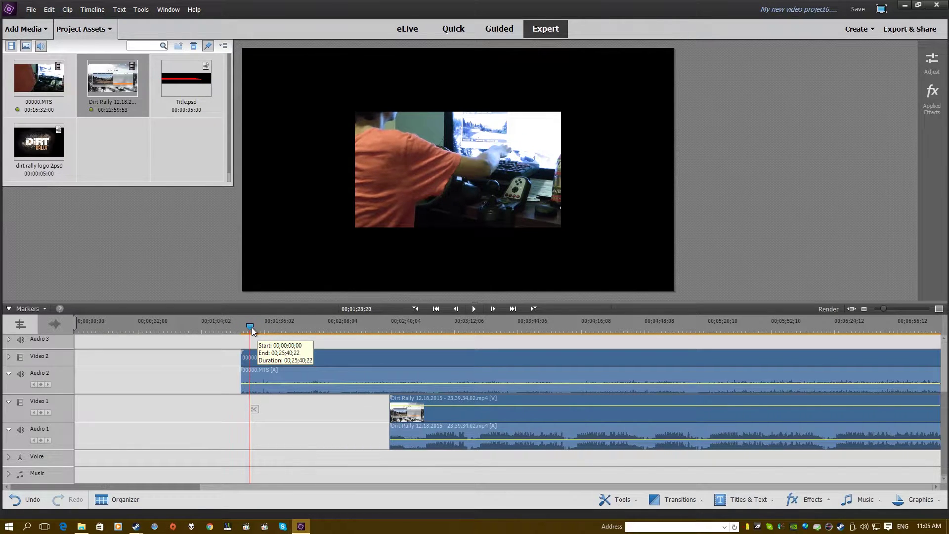
key("Left")
key("Left")
key("Left")
key("Left")
key("Left")
key("Left")
key("Left")
key("Left")
key("Left")
key("Left")
key("Left")
key("Left")
key("Left")
key("Left")
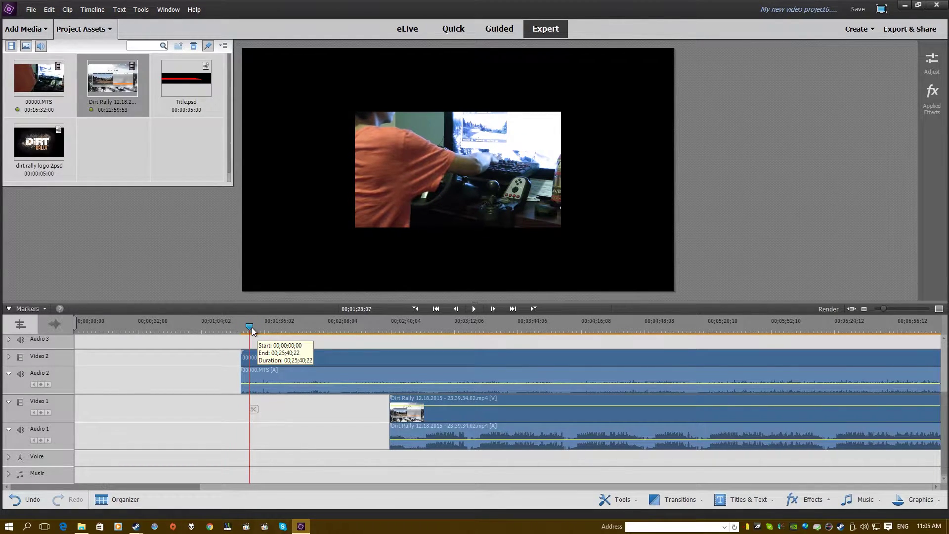
key("Right")
key("Right")
key("Right")
key("Right")
key("Right")
key("Right")
key("Right")
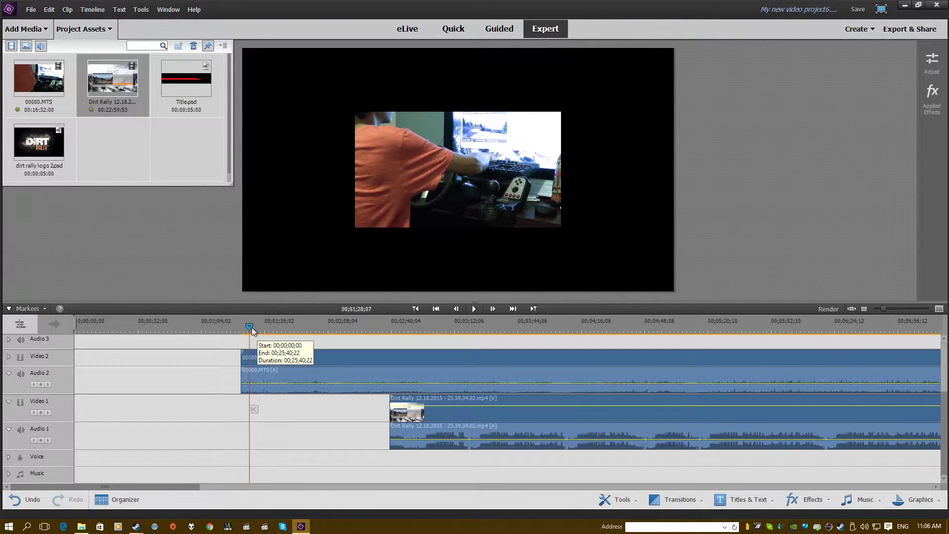
key("Right")
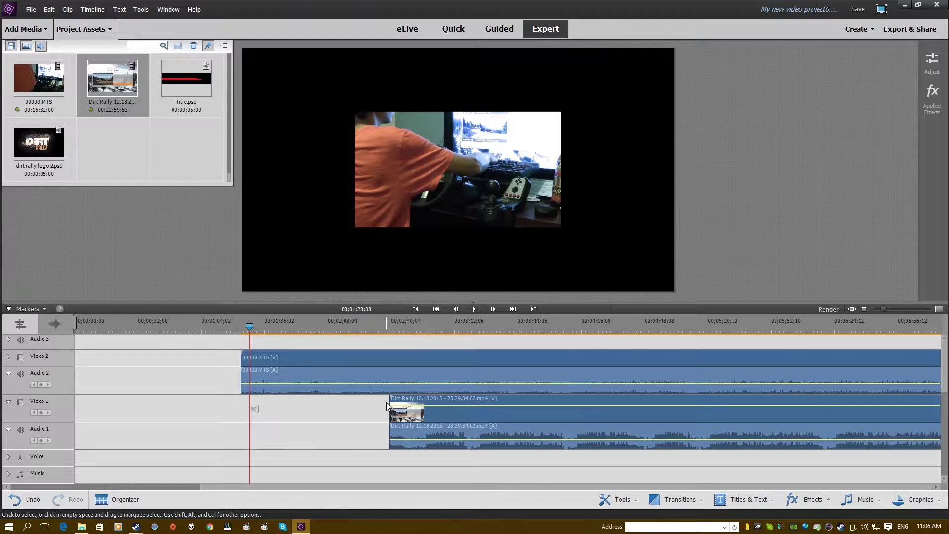
Move the Dirt Rally clip left to start at 00;01;28;17, just after the webcam clip, and preview
left_click(413, 418)
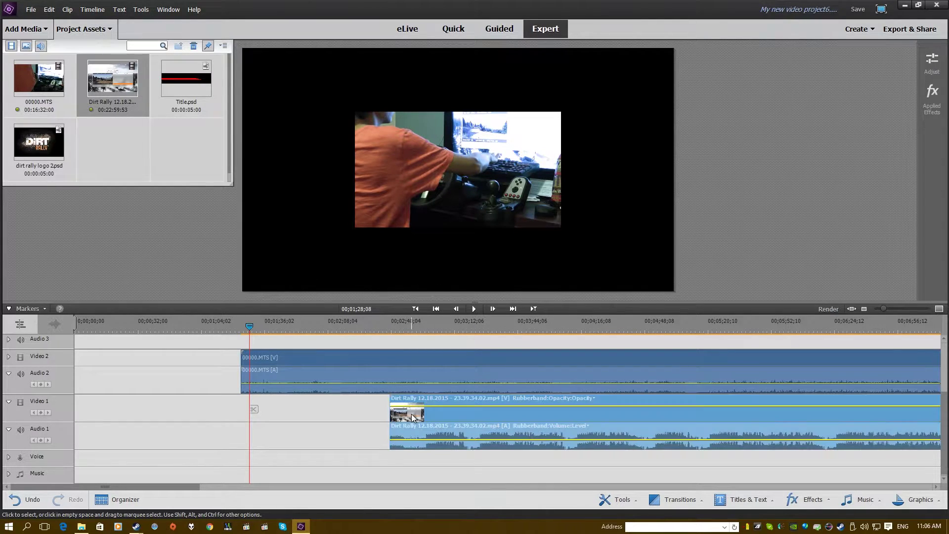
left_click_drag(446, 417, 302, 413)
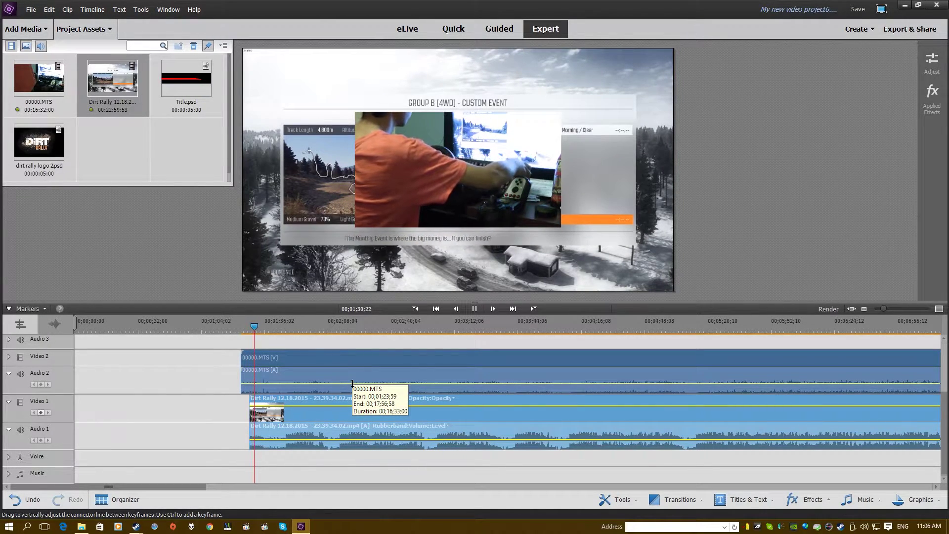
key("space")
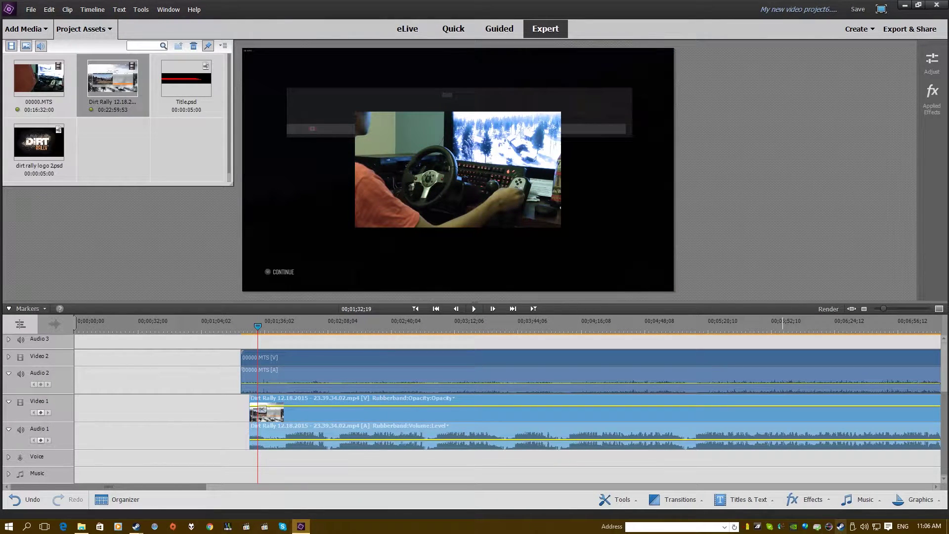
Lower Adobe Premiere Elements 14's volume to about 21 in the Windows Volume Mixer
right_click(864, 527)
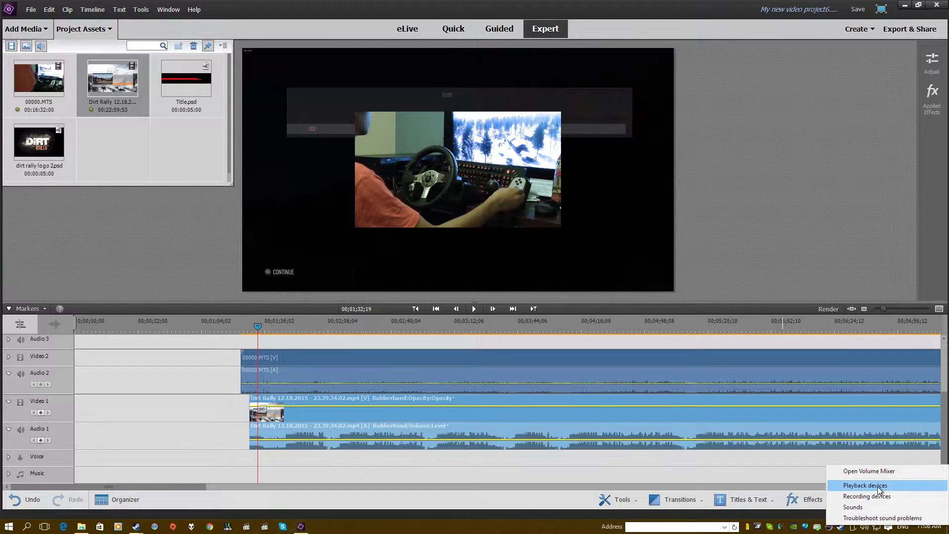
left_click(873, 471)
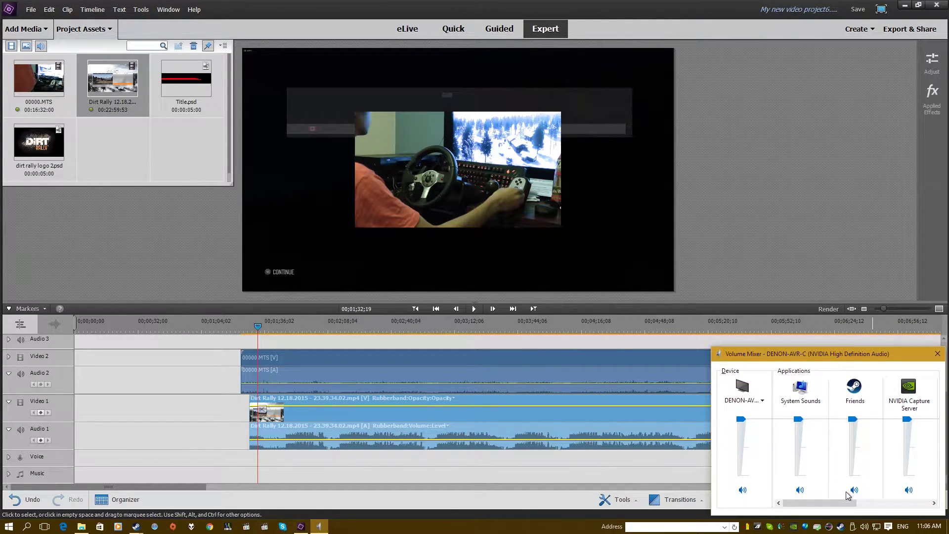
left_click_drag(820, 503, 894, 503)
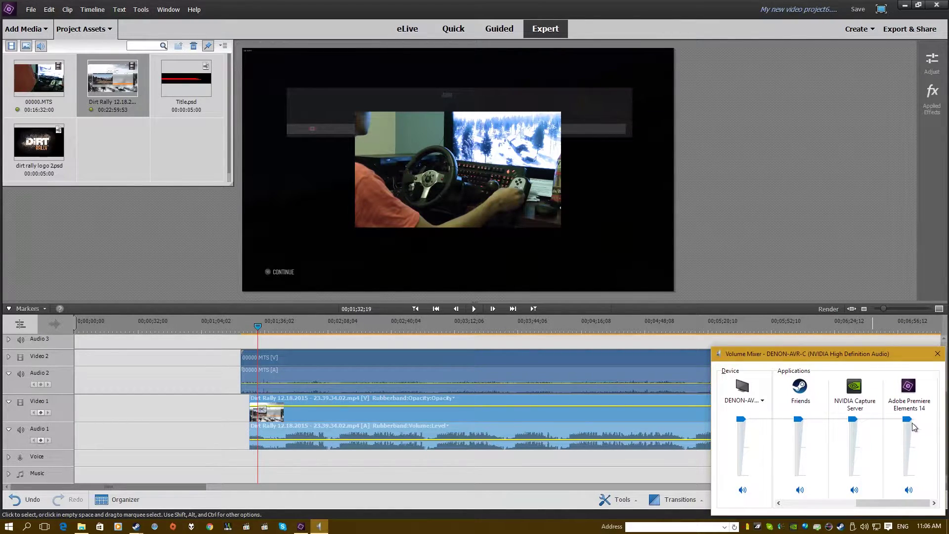
left_click_drag(908, 420, 908, 469)
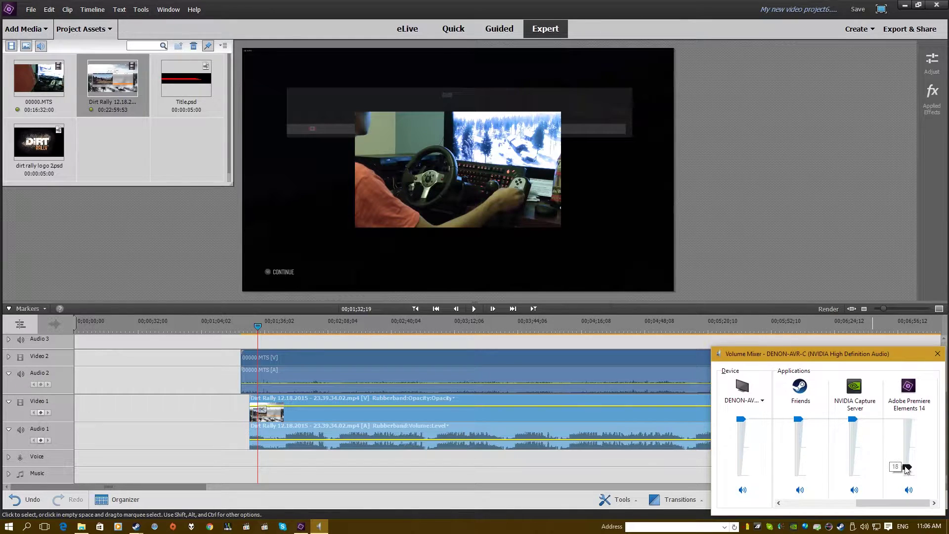
left_click(593, 468)
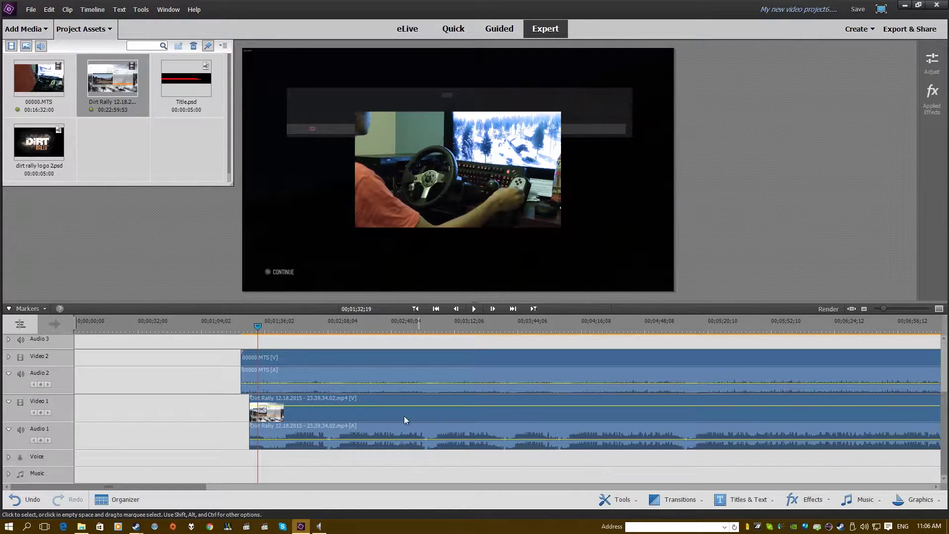
left_click(258, 328)
key("space")
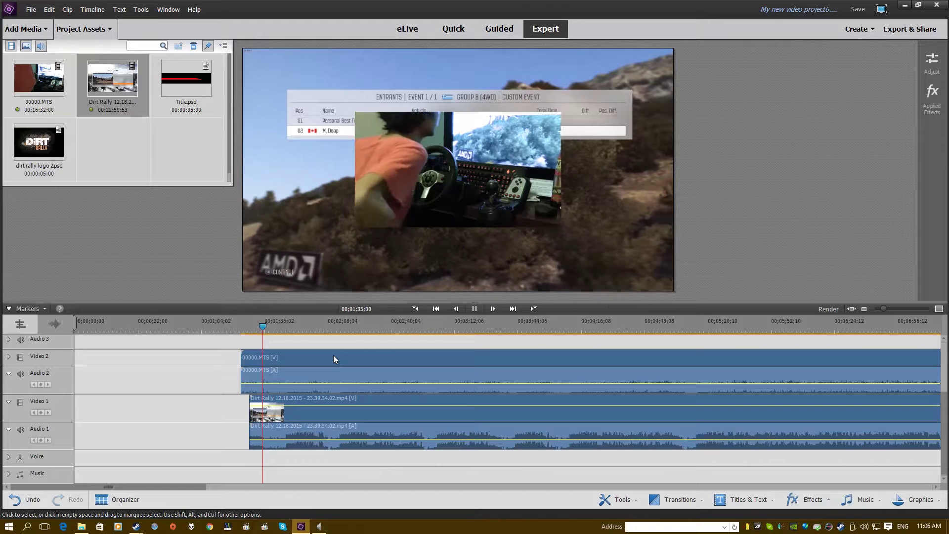
key("space")
key("space")
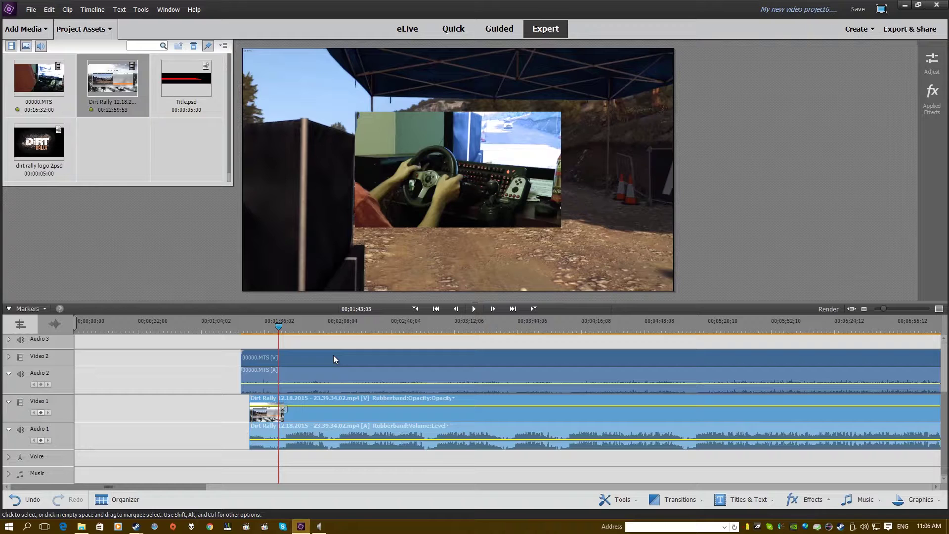
key("space")
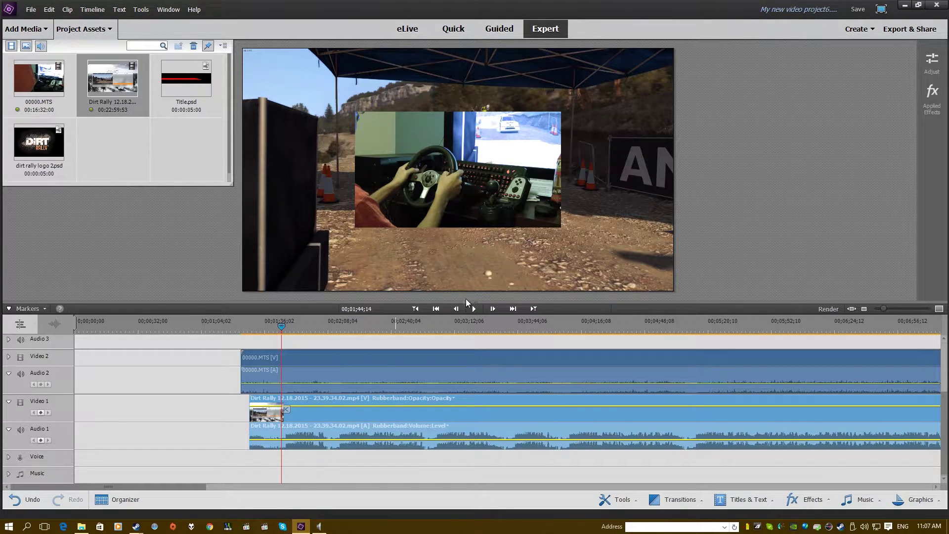
key("space")
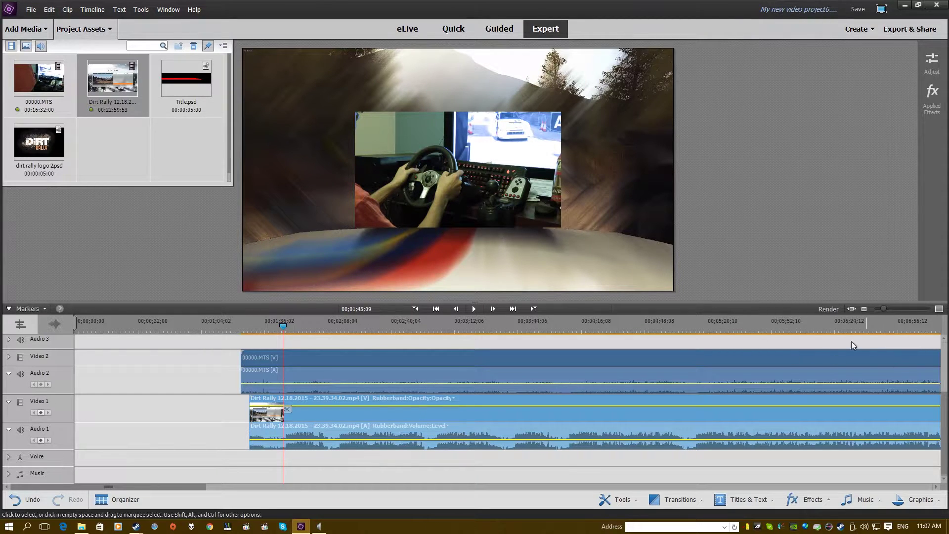
left_click(395, 376)
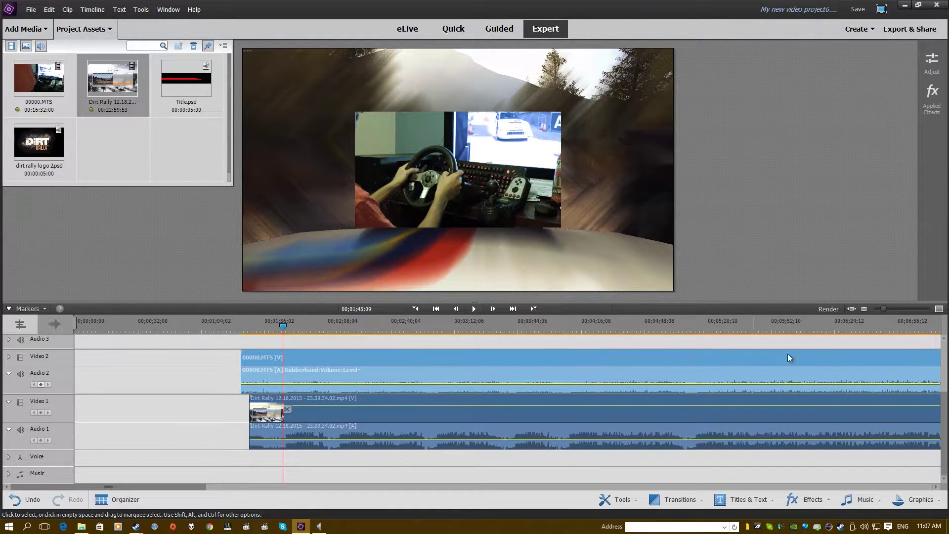
Nudge the 00000.MTS webcam clip on Video 2 a couple of frames earlier to sync with the gameplay
left_click_drag(885, 311, 909, 311)
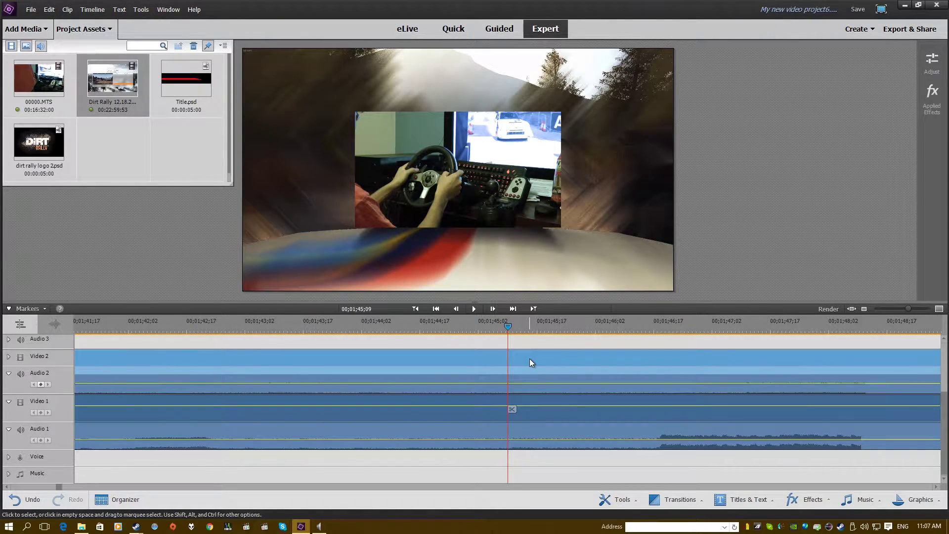
mouse_move(529, 358)
left_mouse_down()
mouse_move(514, 360)
mouse_move(532, 363)
left_mouse_up()
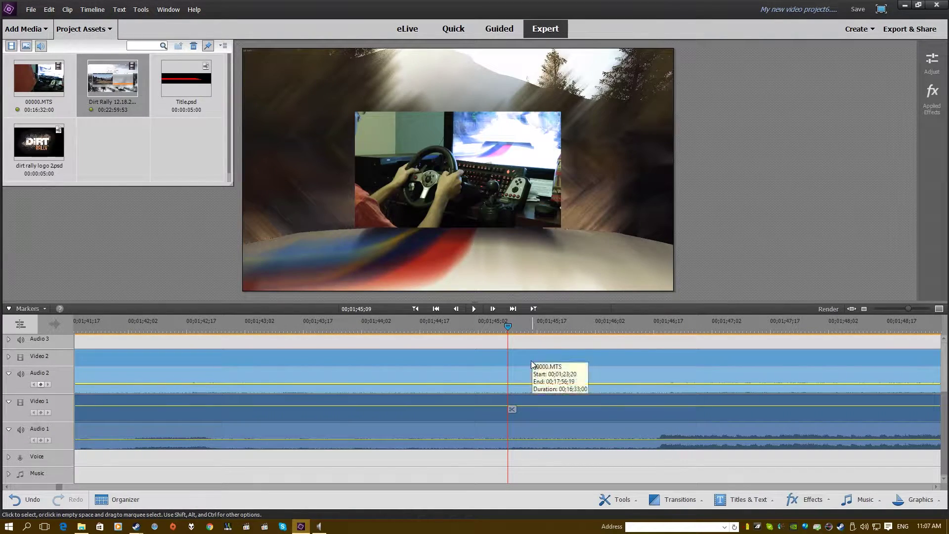
left_click_drag(526, 357, 526, 358)
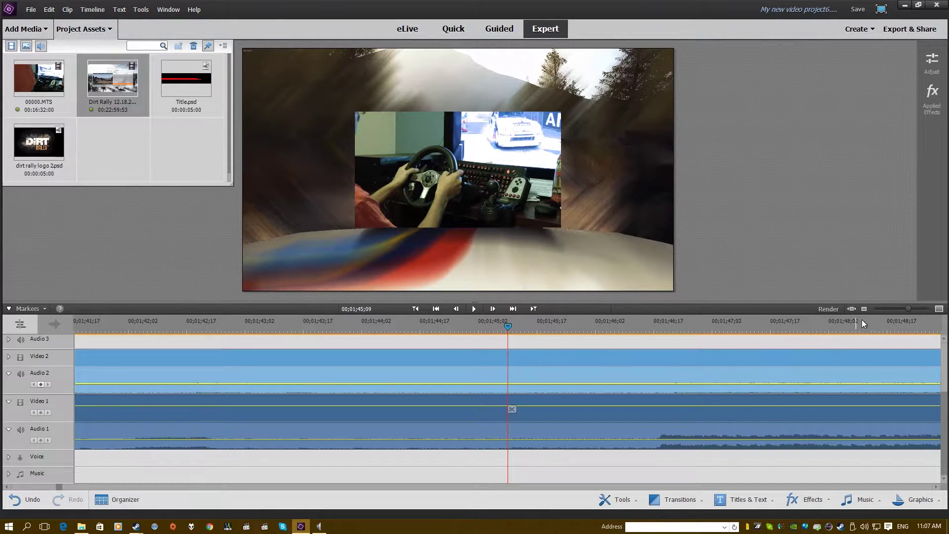
mouse_move(908, 308)
left_mouse_down()
mouse_move(885, 304)
mouse_move(906, 308)
left_mouse_up()
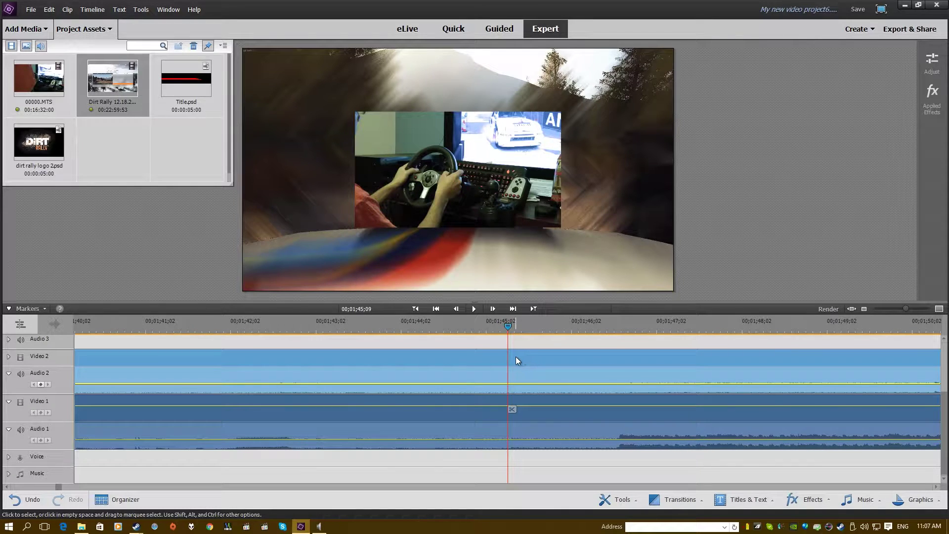
left_click_drag(513, 357, 520, 357)
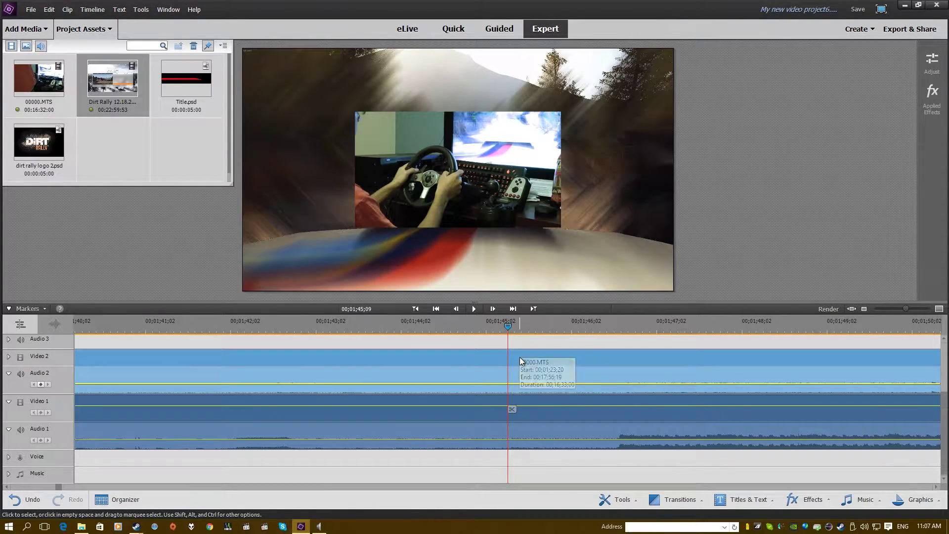
key("Right")
key("Right")
key("Right")
key("Right")
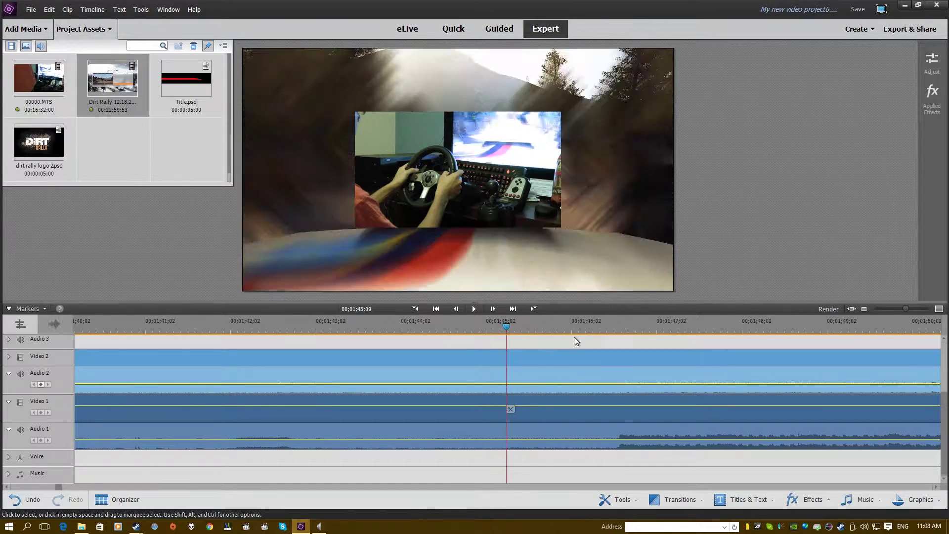
key("Left")
key("Left")
key("Left")
key("Left")
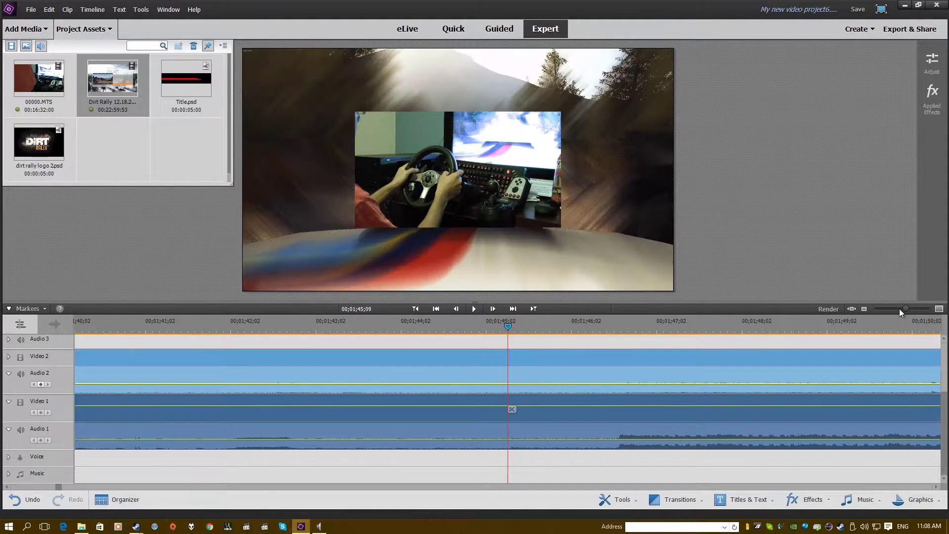
left_click_drag(904, 309, 883, 311)
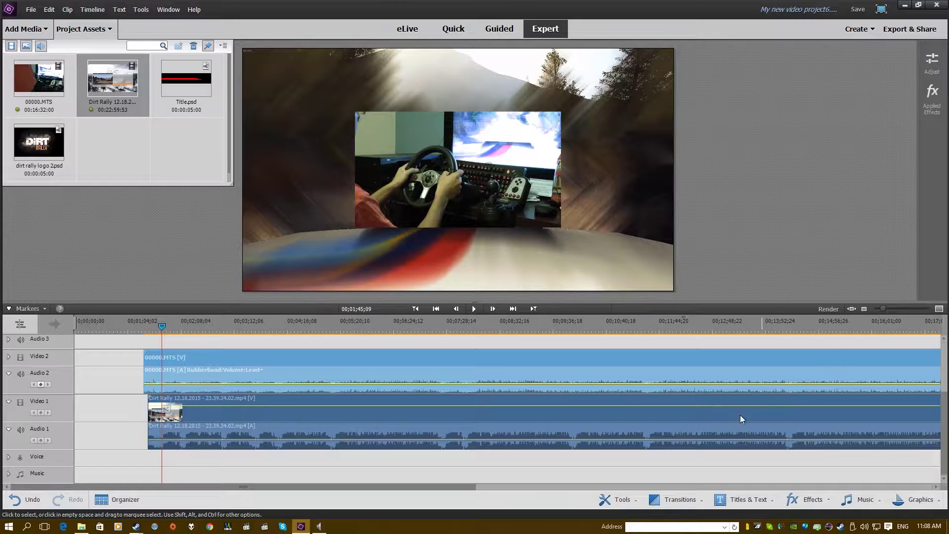
key("space")
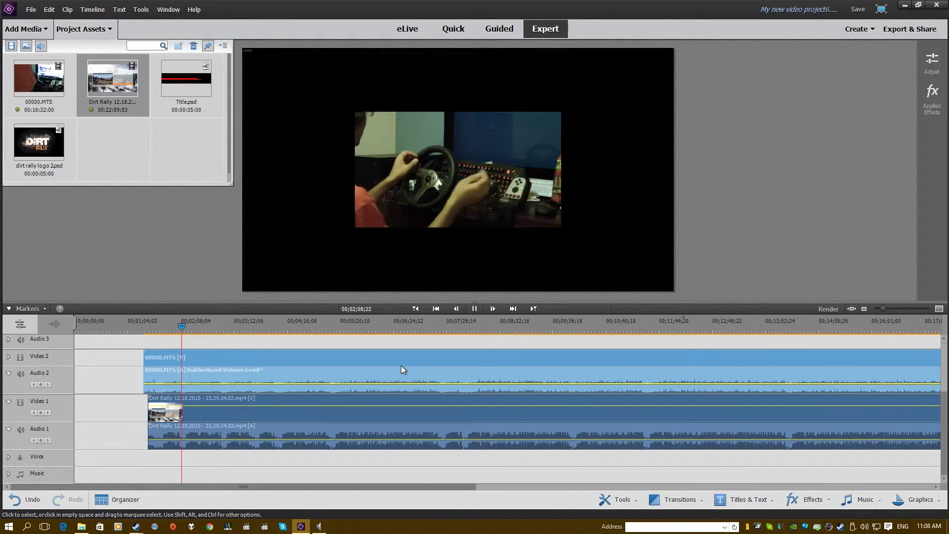
left_click(867, 443)
left_click(879, 309)
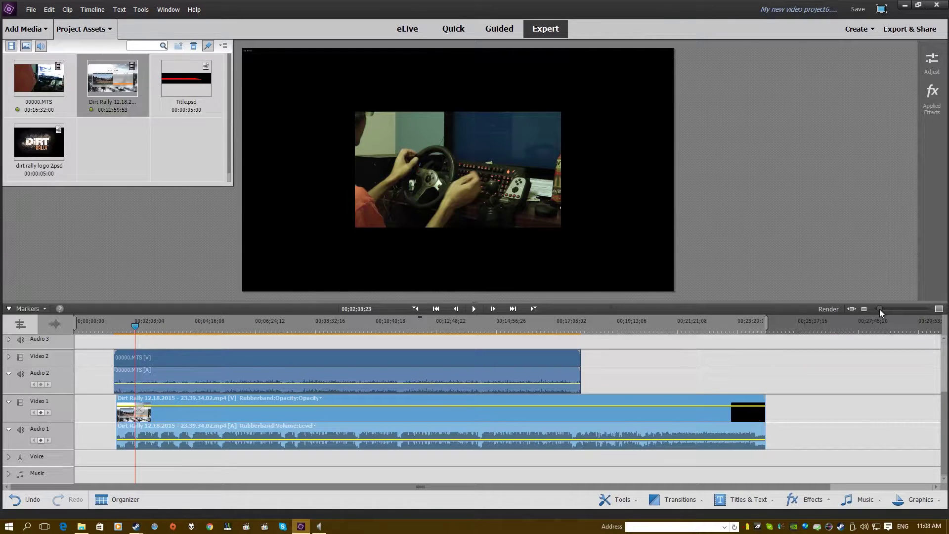
left_click_drag(879, 309, 884, 310)
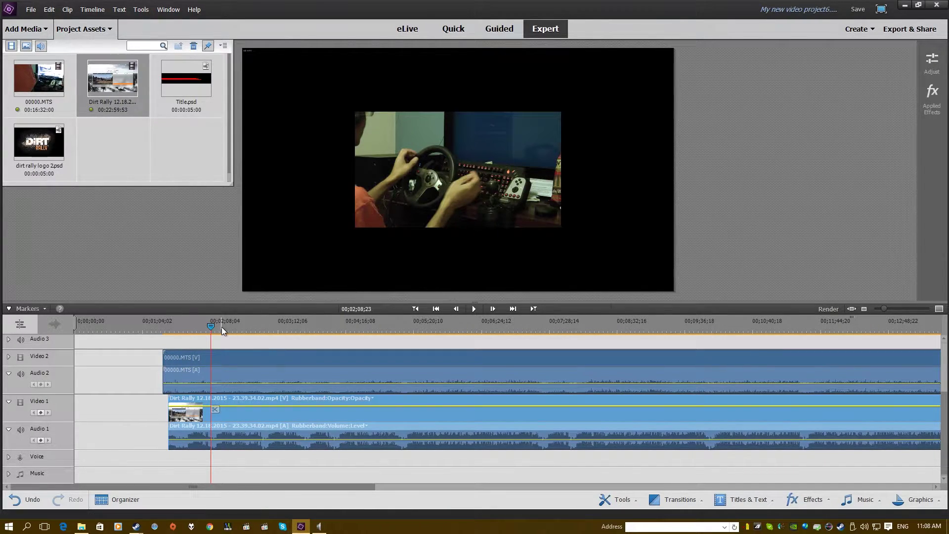
left_click_drag(221, 327, 807, 324)
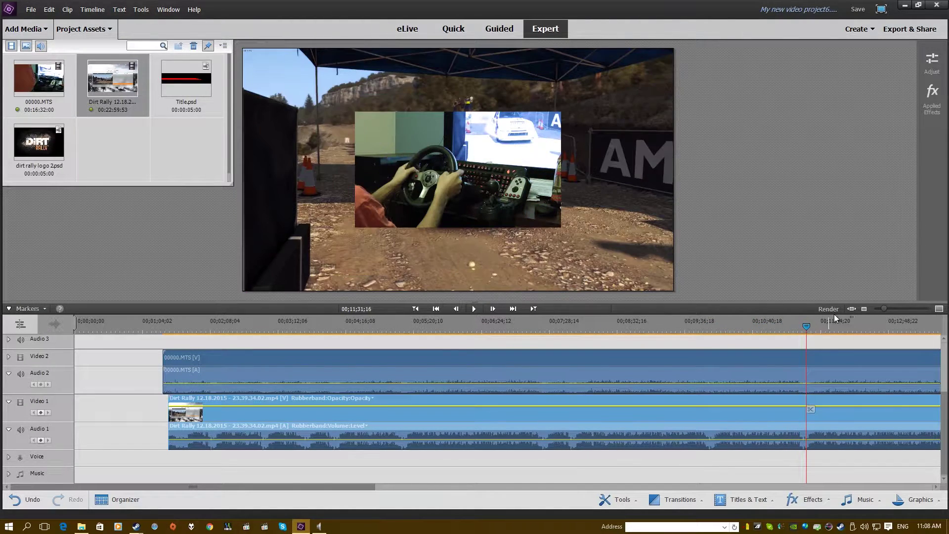
Move the playhead to around 00;14;19;28 and preview playback from there
left_click_drag(886, 311, 883, 309)
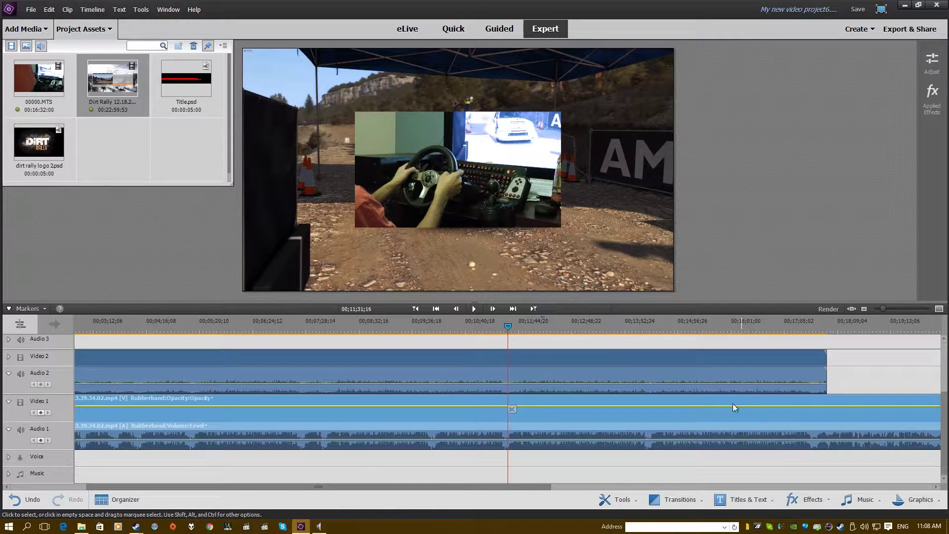
left_click_drag(642, 326, 646, 336)
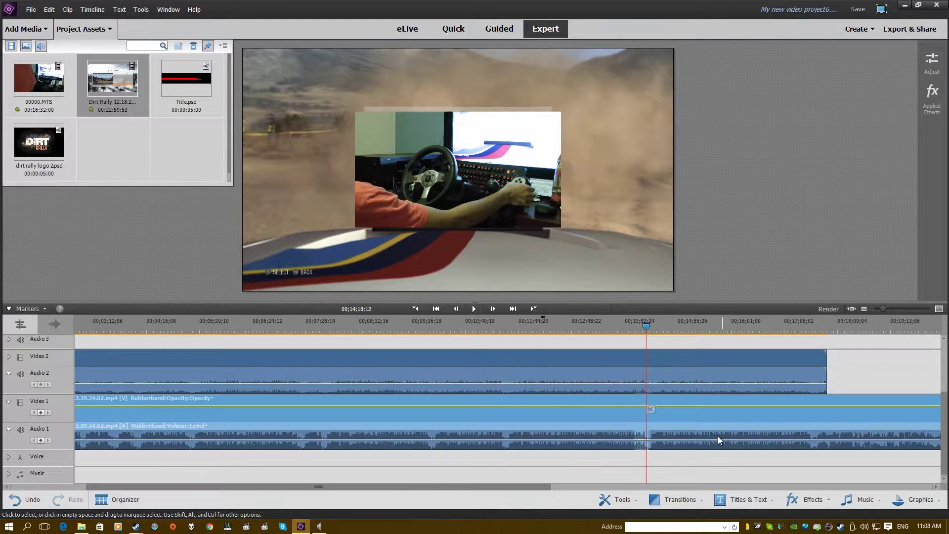
key("space")
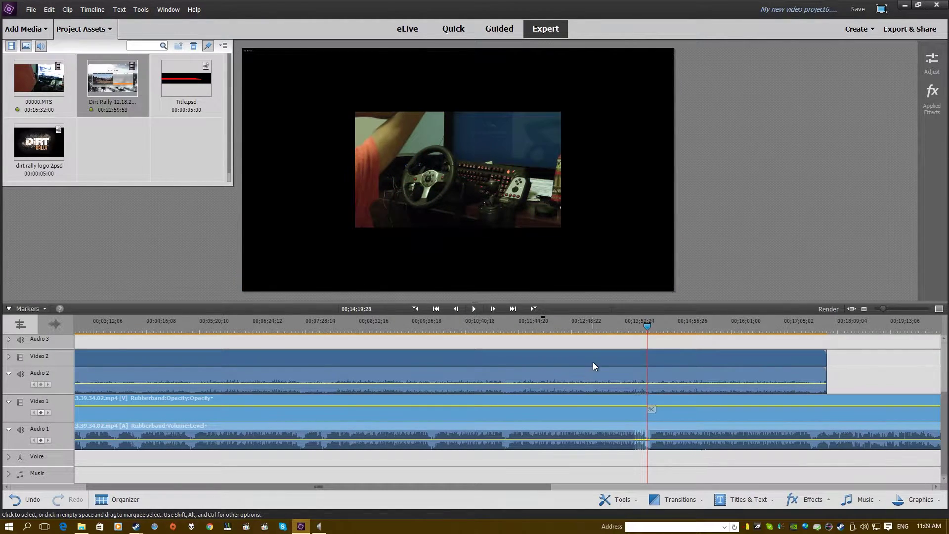
Split the webcam and gameplay clips at the playhead with Ctrl+K, then select the earlier gameplay part
left_click(610, 402)
left_click(603, 410, "shift")
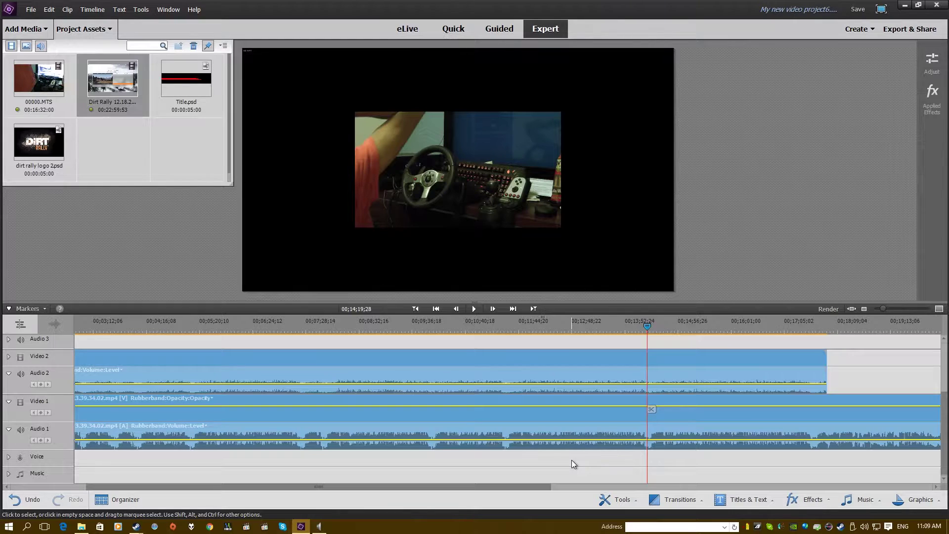
left_click(851, 372)
left_click(590, 375)
left_click(622, 433, "shift")
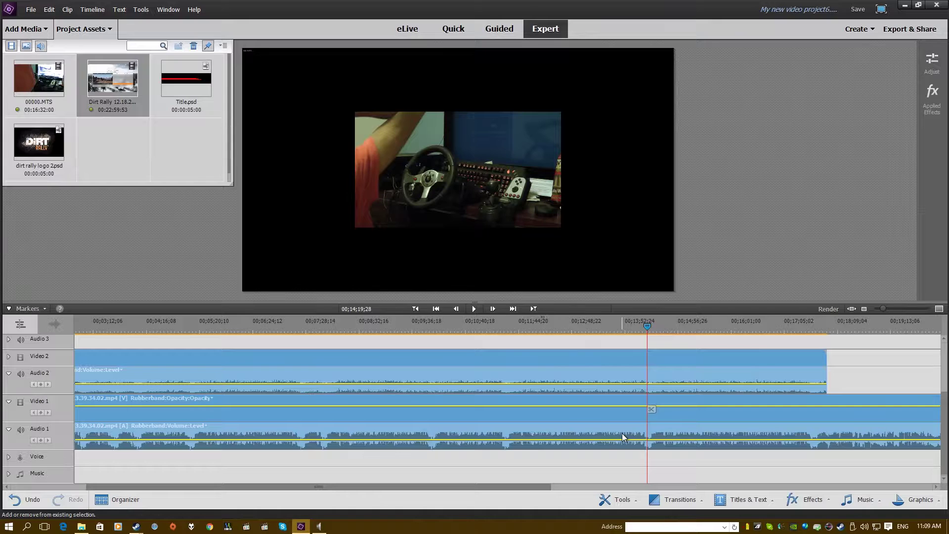
key("ctrl+k")
left_click(606, 408)
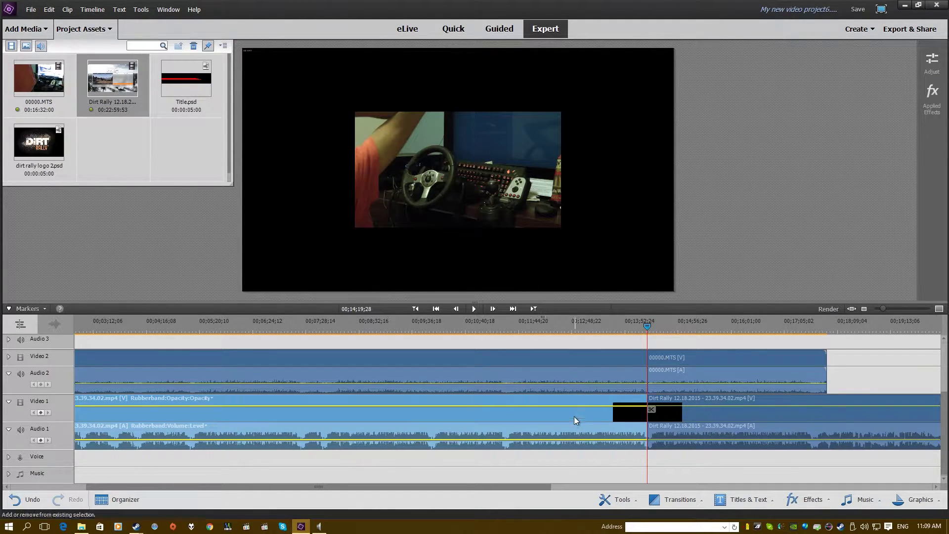
Delete the earlier halves of both clips and scrub through the remaining project
left_click(583, 380, "shift")
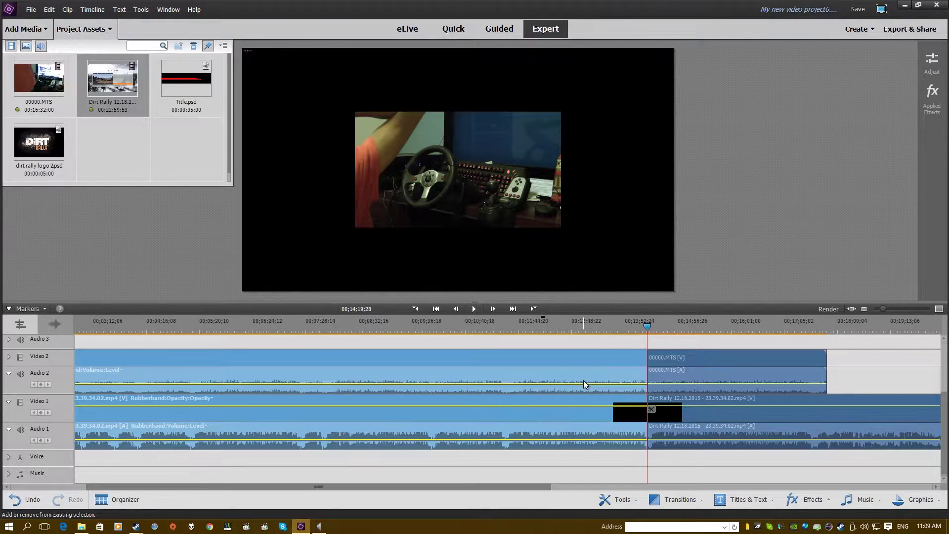
key("Delete")
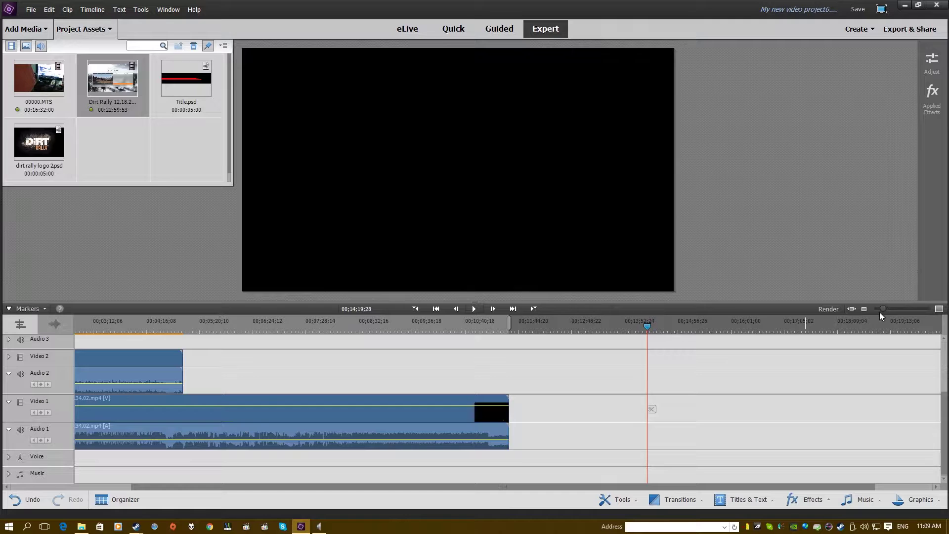
left_click_drag(880, 309, 873, 309)
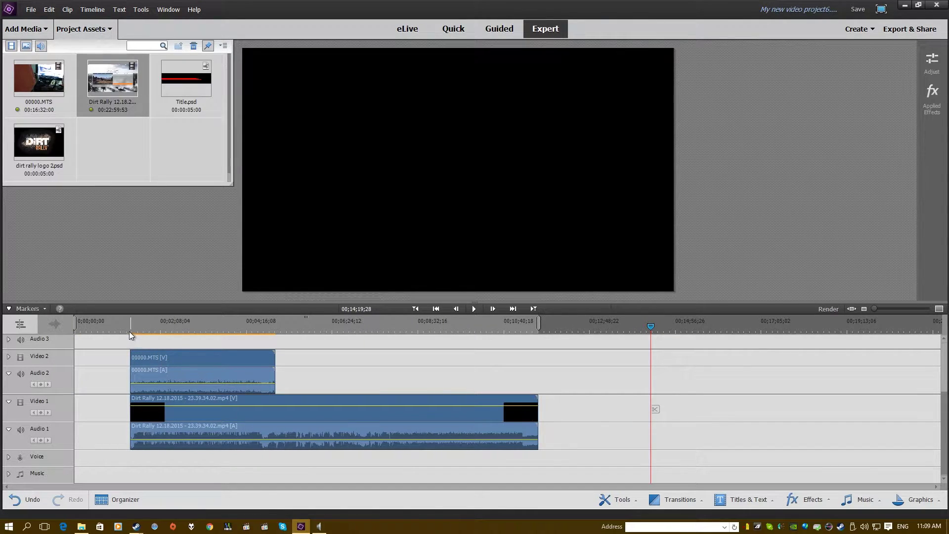
left_click_drag(129, 331, 188, 328)
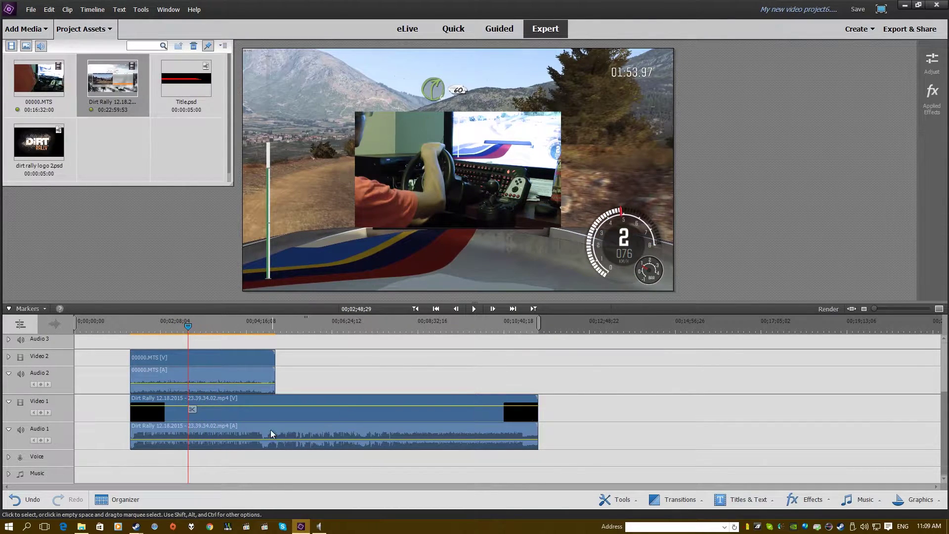
Move both remaining clips to 00;00;00;00 and play the project from the start
left_click(260, 411)
left_click_drag(256, 389, 198, 371)
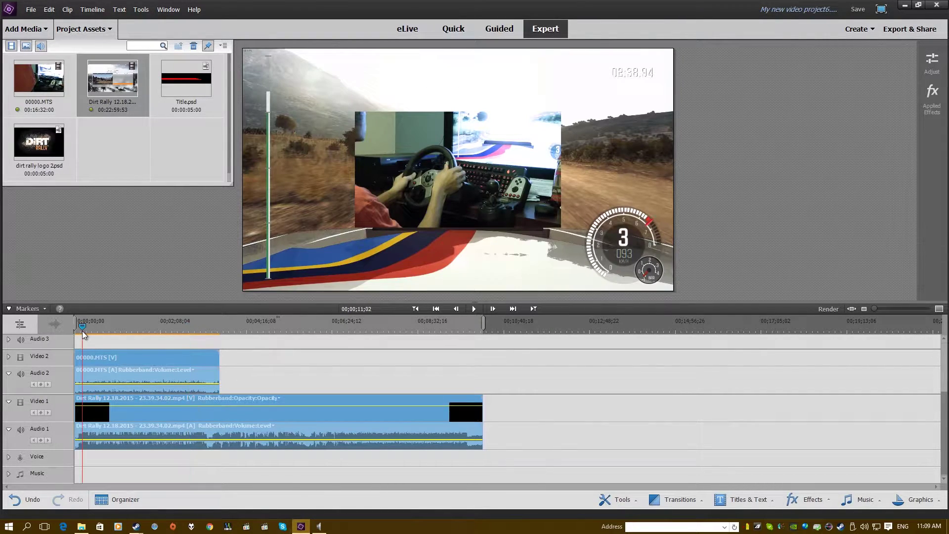
left_click_drag(82, 331, 74, 331)
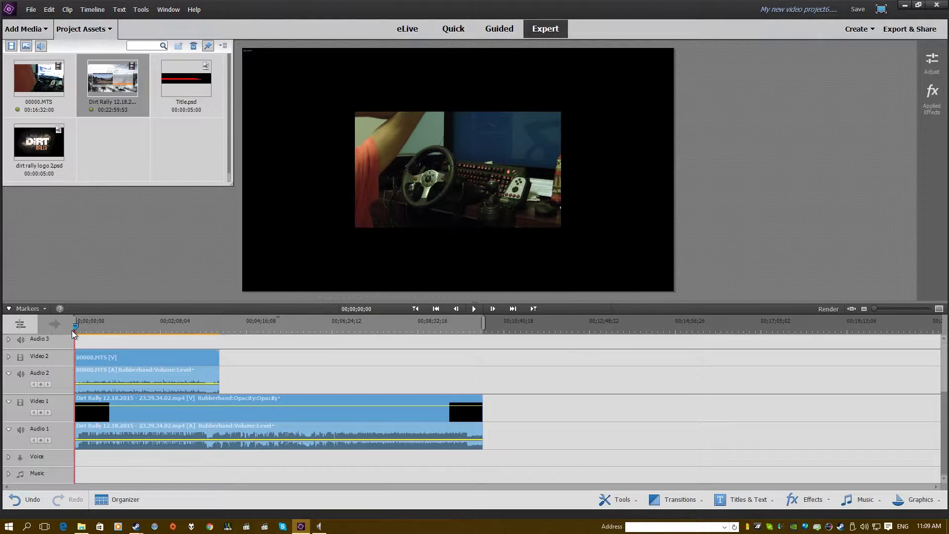
key("space")
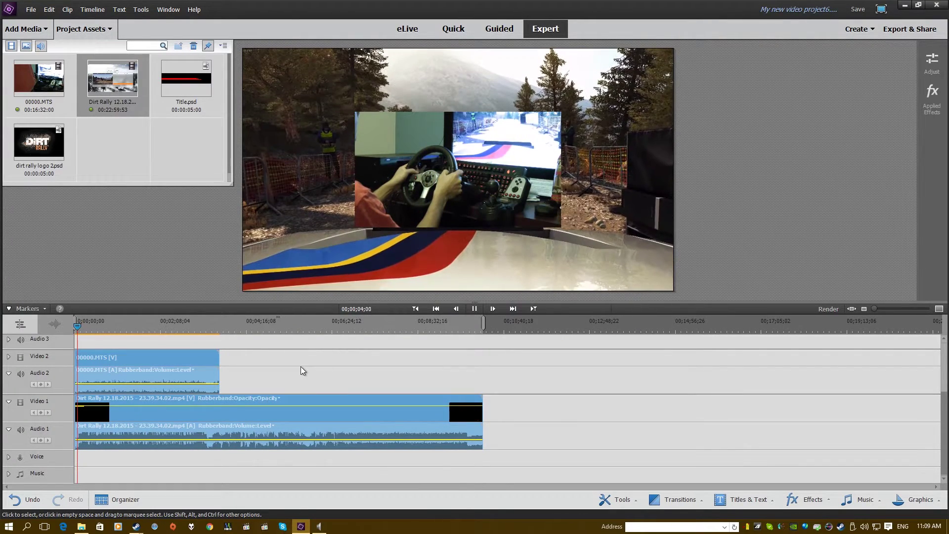
key("space")
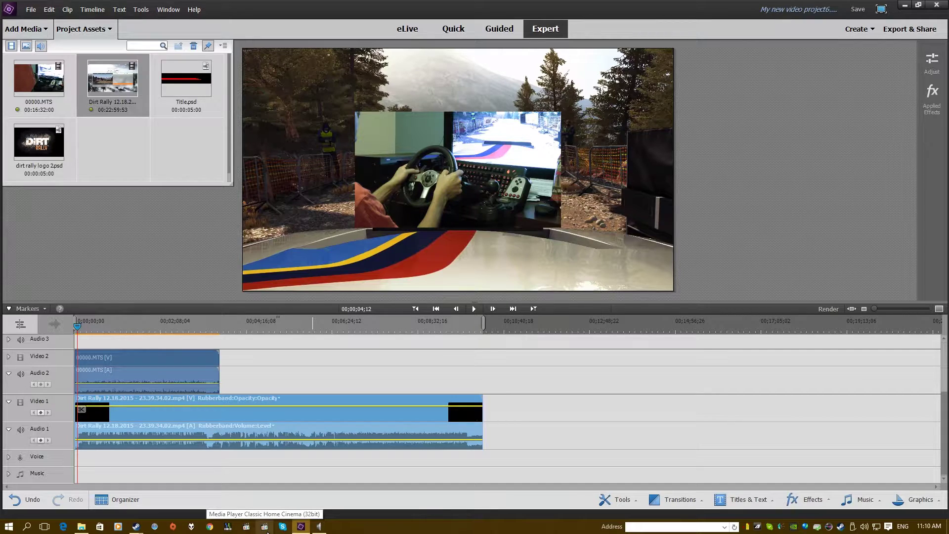
Arrange the enlarged Media Player Classic window beside the Dirt Rally folder
mouse_move(299, 527)
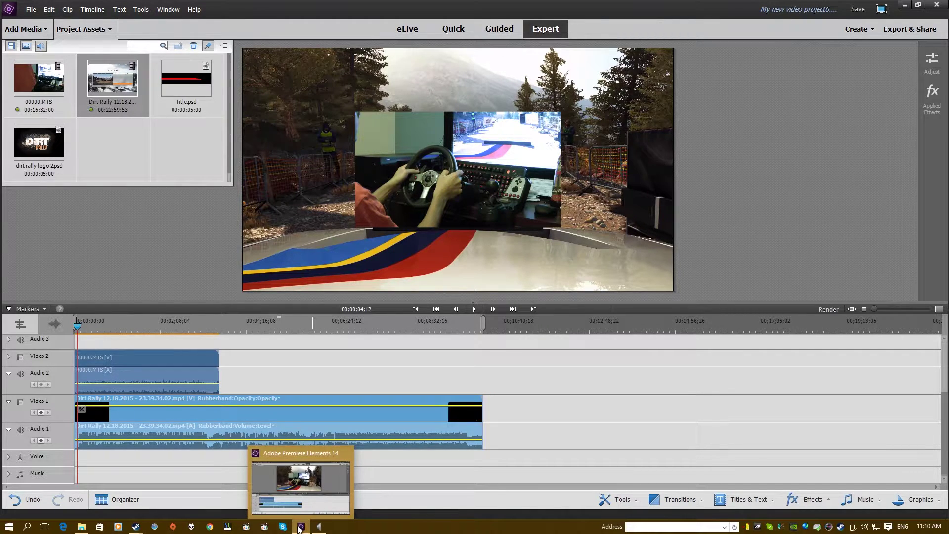
left_click(265, 527)
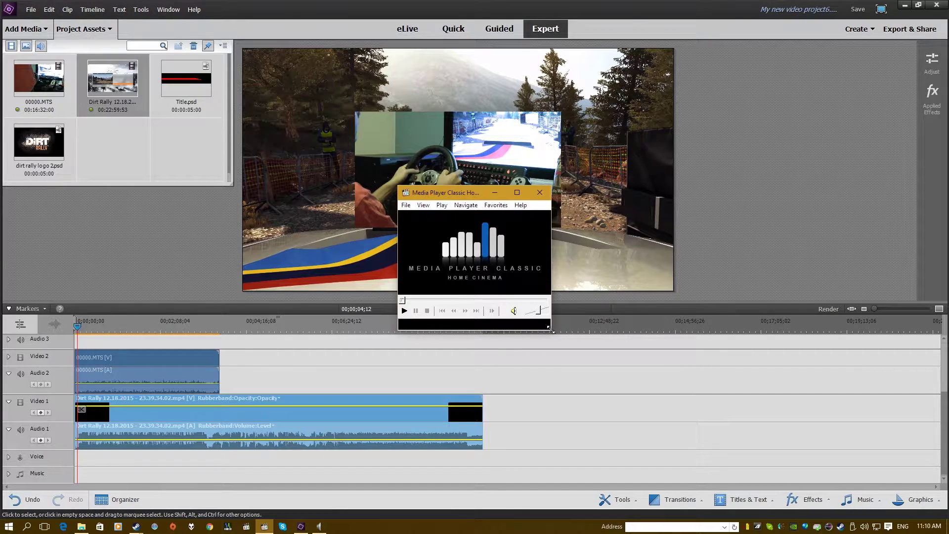
left_click_drag(551, 330, 727, 439)
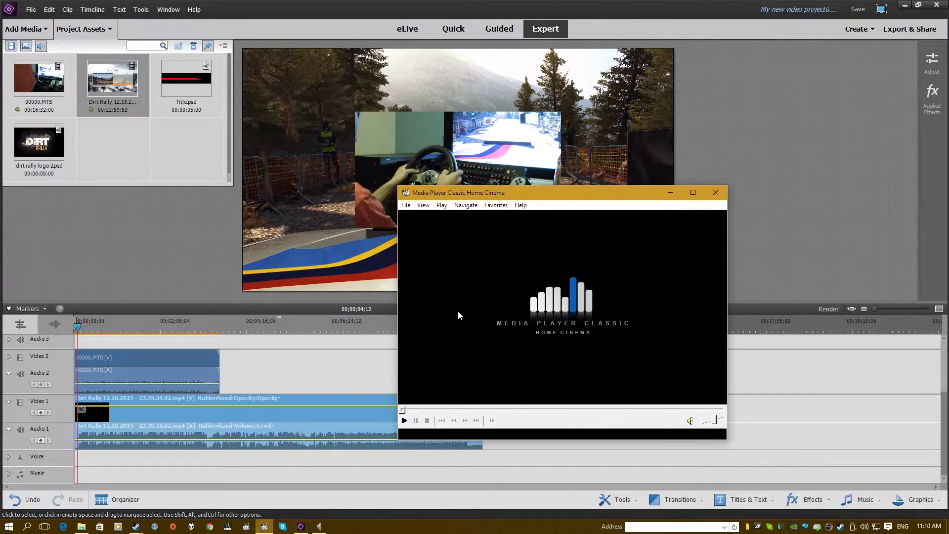
left_click(63, 526)
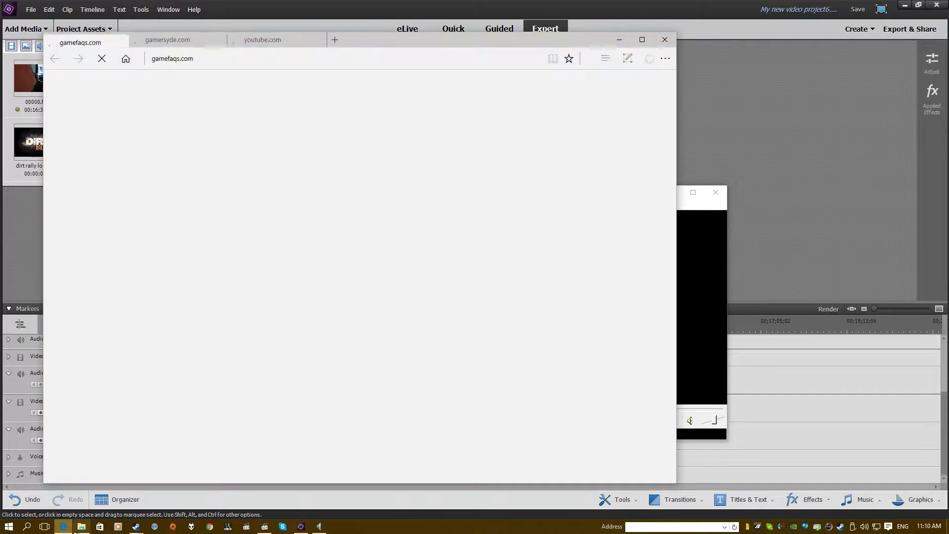
left_click(64, 526)
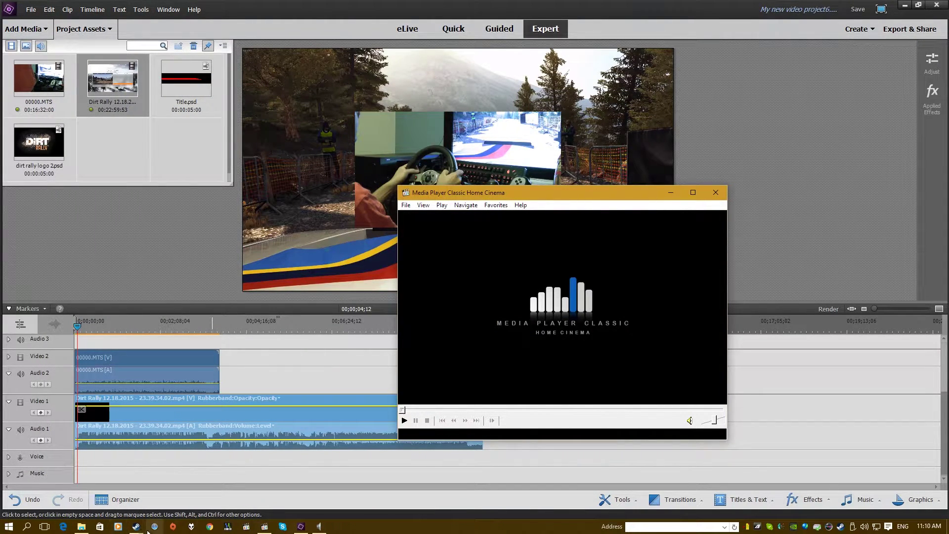
left_click(81, 525)
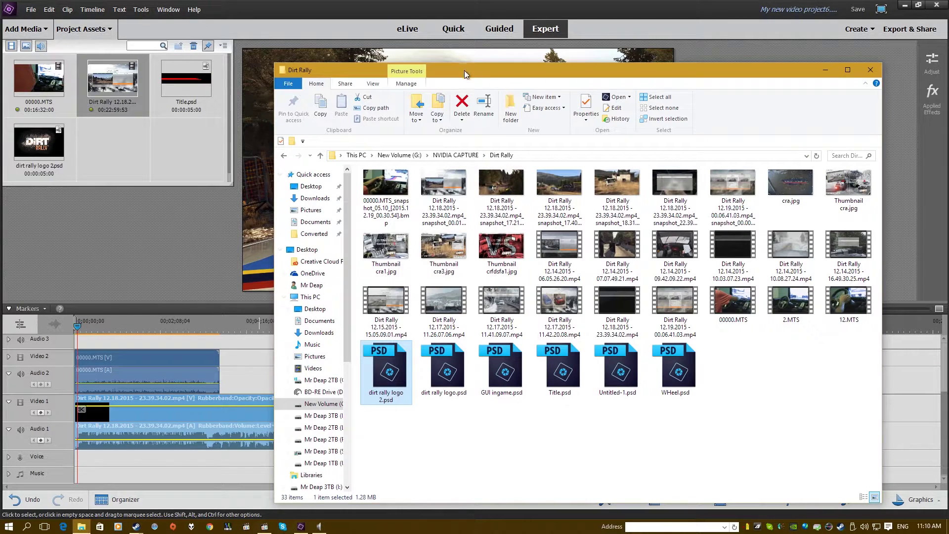
left_click_drag(588, 77, 200, 119)
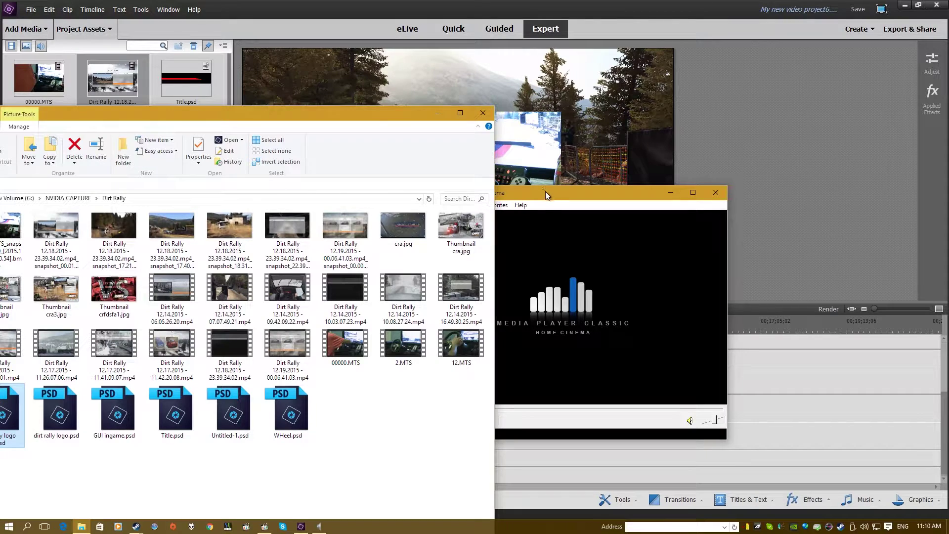
left_click_drag(545, 191, 649, 132)
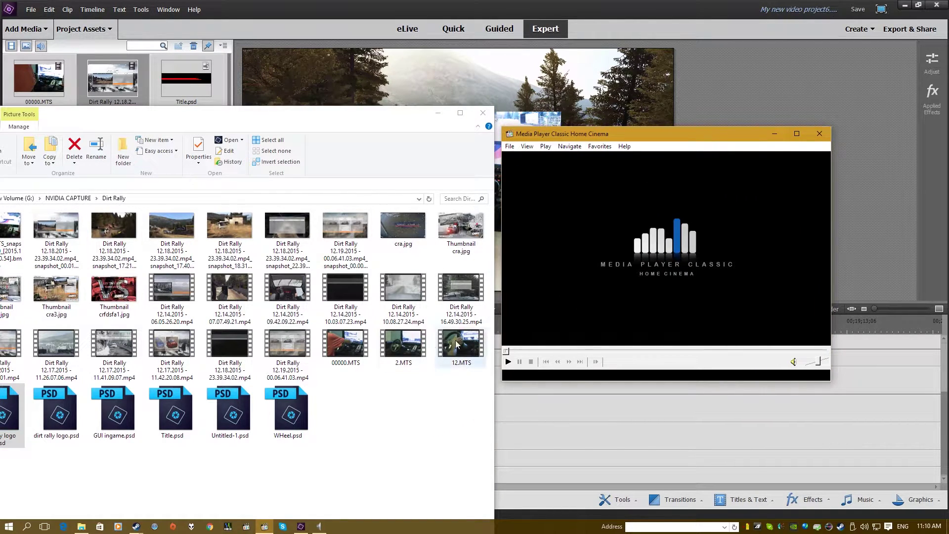
Load 00000.MTS into the player and pause it at about 01:28
left_click_drag(346, 346, 584, 294)
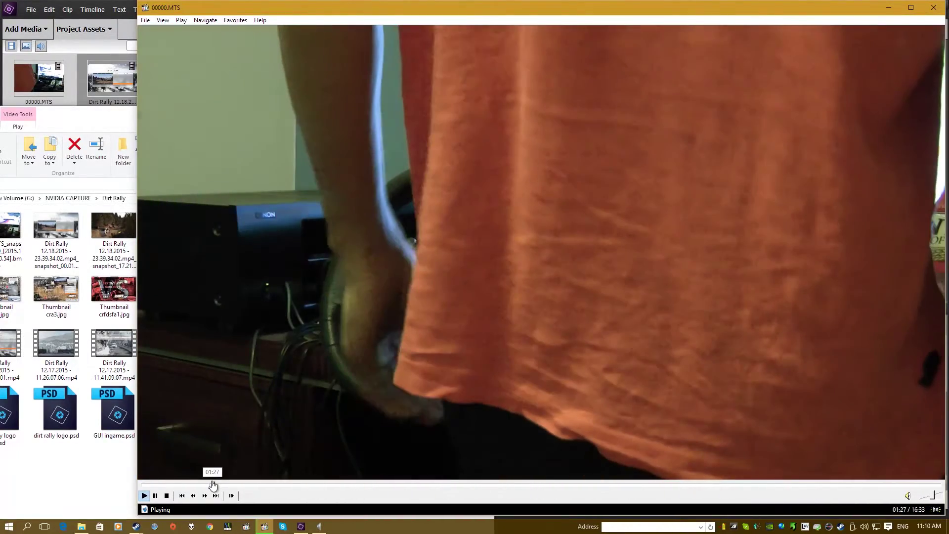
left_click(213, 486)
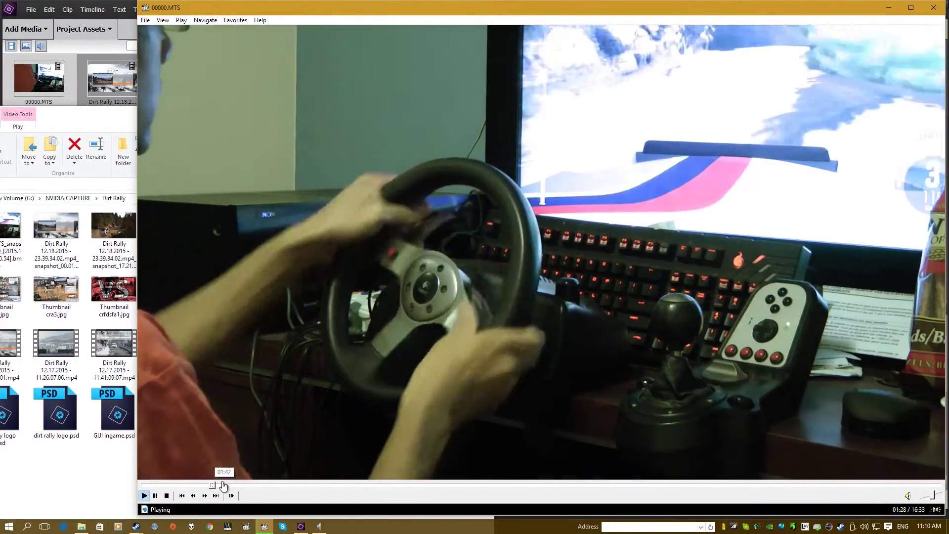
left_click(230, 446)
left_click(237, 443)
left_click(330, 324)
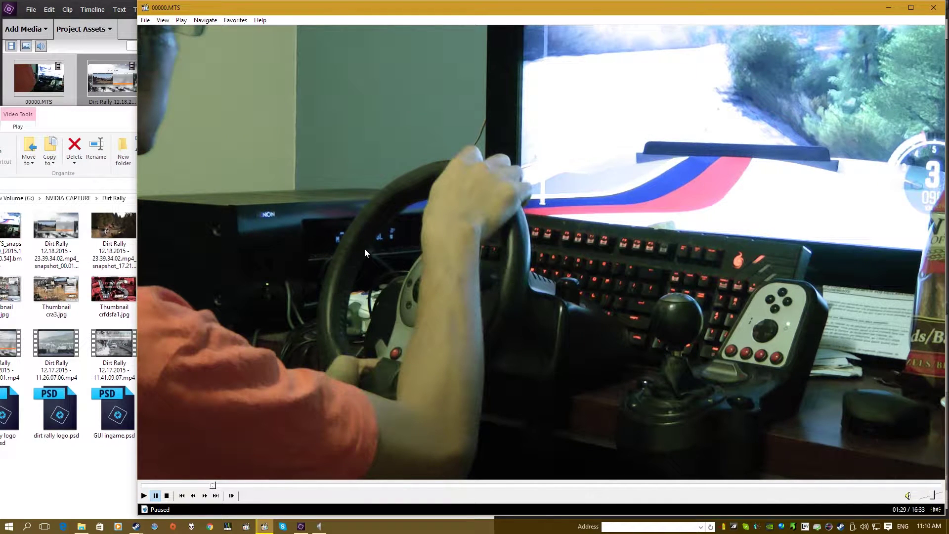
Save the current frame as a JPG in the Dirt Rally folder and close the player
left_click(145, 20)
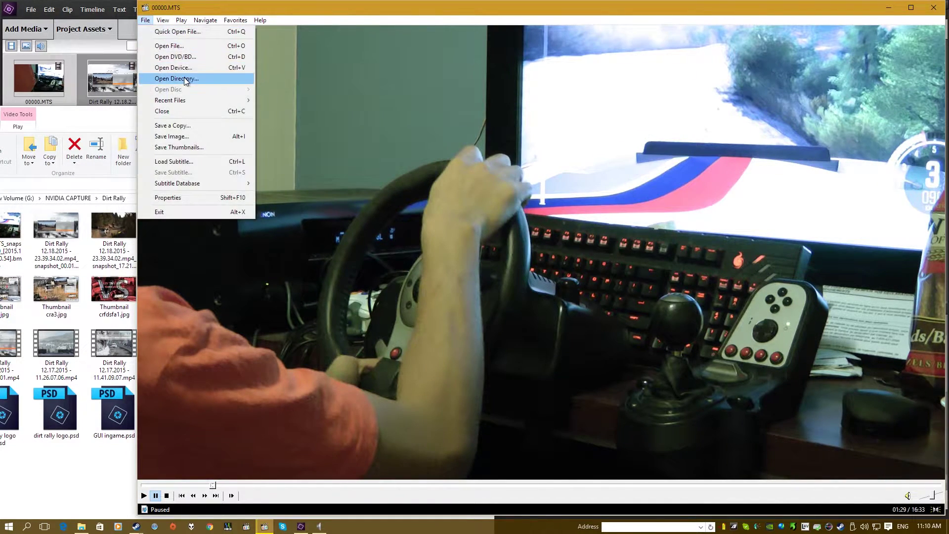
left_click(198, 137)
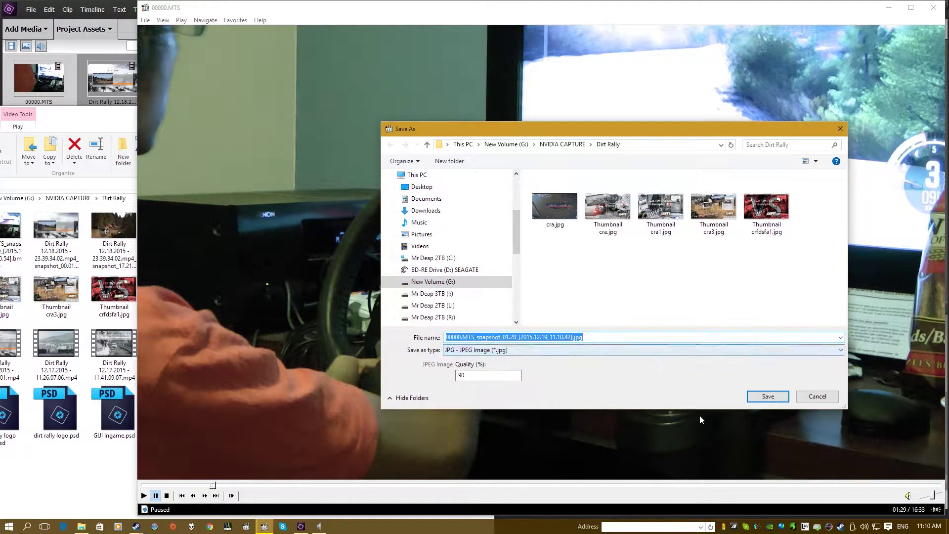
left_click(761, 398)
left_click(926, 10)
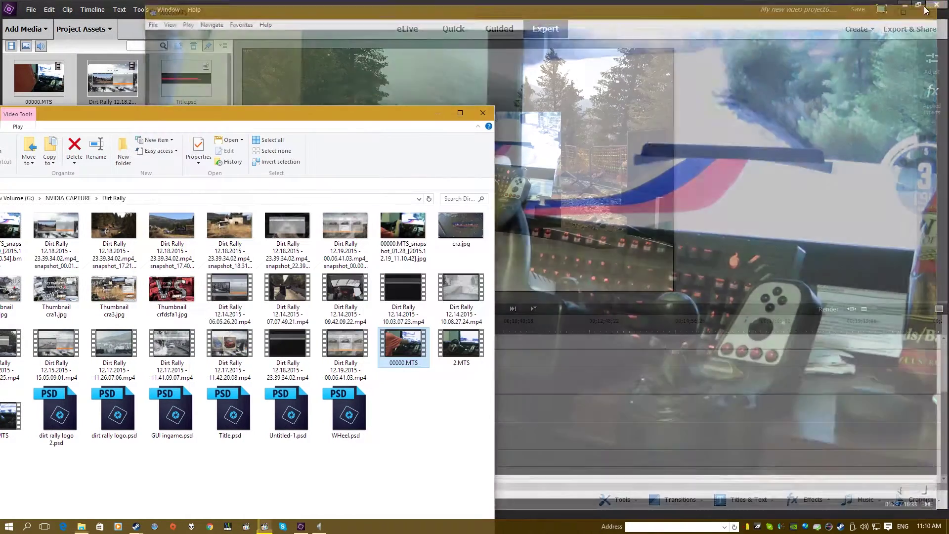
Centre the Explorer window and open WHeel.psd in Photoshop Elements
left_click_drag(206, 117, 452, 111)
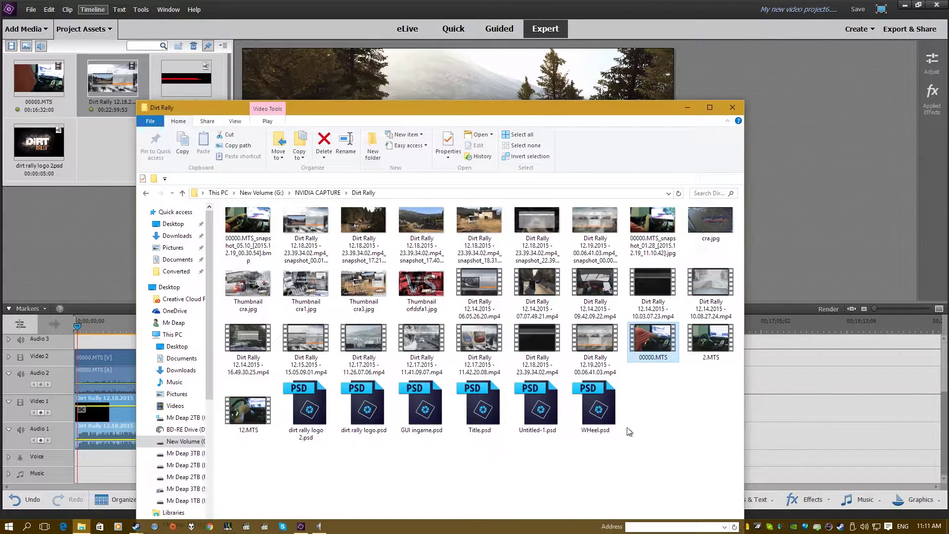
double_click(598, 407)
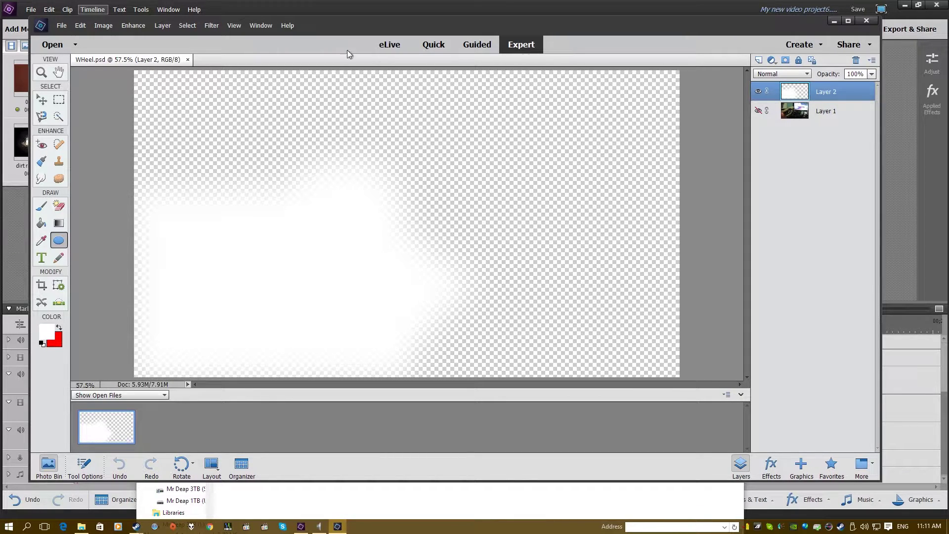
Close WHeel.psd and open the 00000.MTS snapshot bitmap from Explorer as a new document
left_click(187, 59)
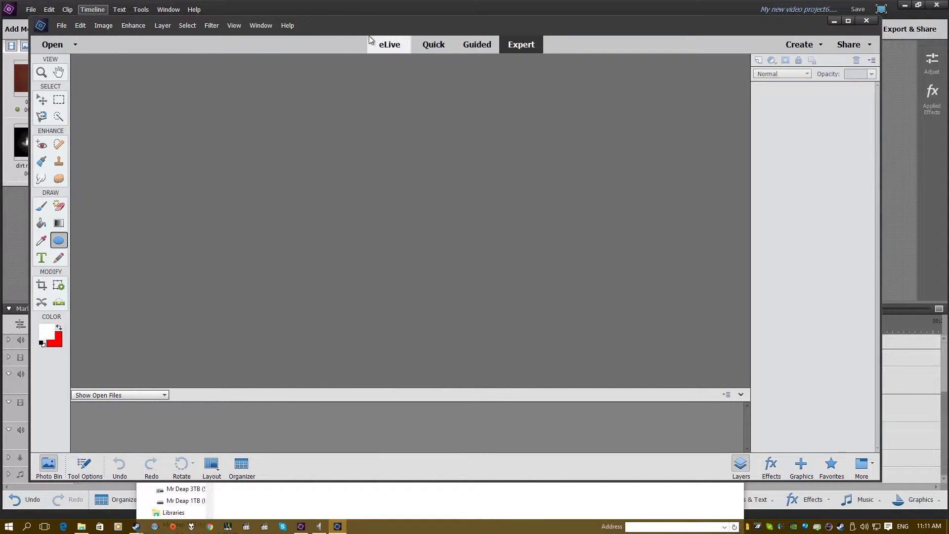
left_click_drag(370, 39, 663, 123)
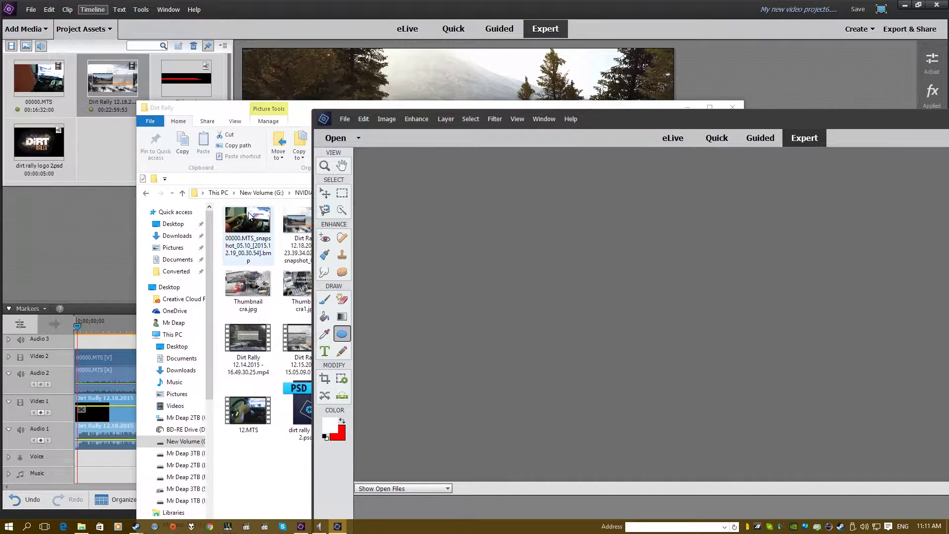
left_click_drag(249, 216, 439, 286)
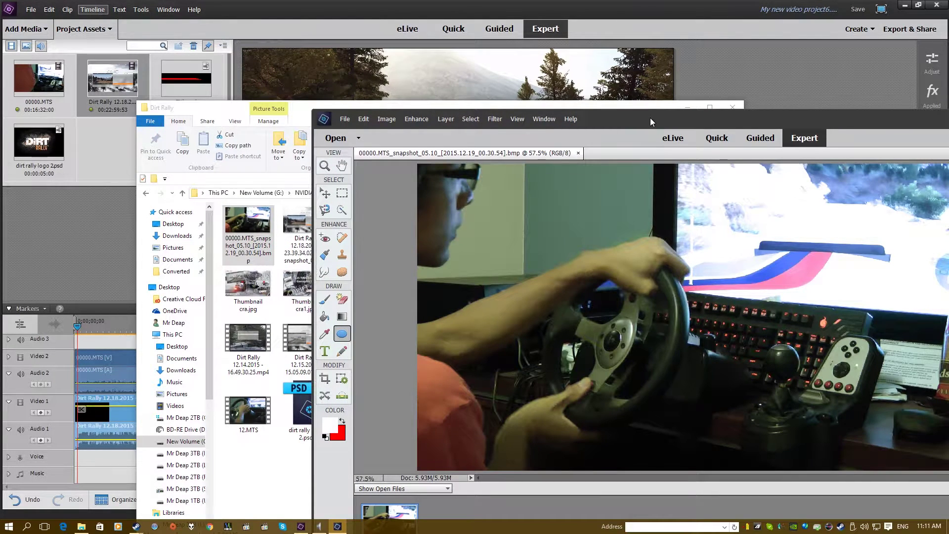
left_click_drag(650, 118, 413, 105)
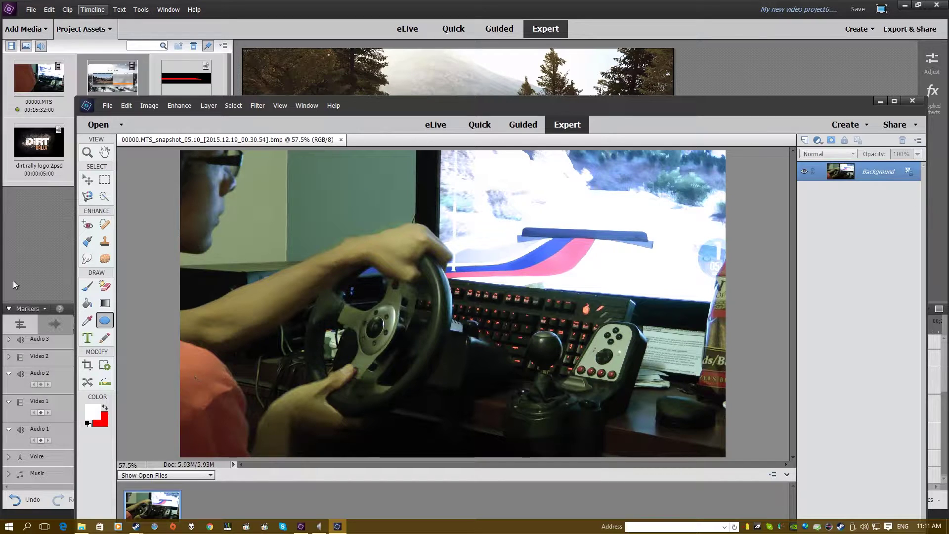
left_click(87, 196)
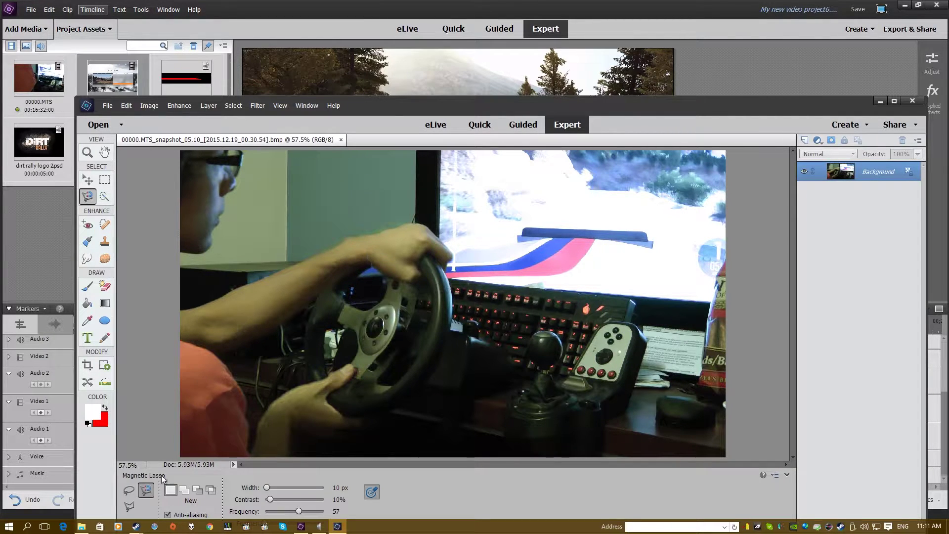
Maximise the editor, try a Polygonal Lasso outline around the driver and wheel, then discard it
double_click(396, 102)
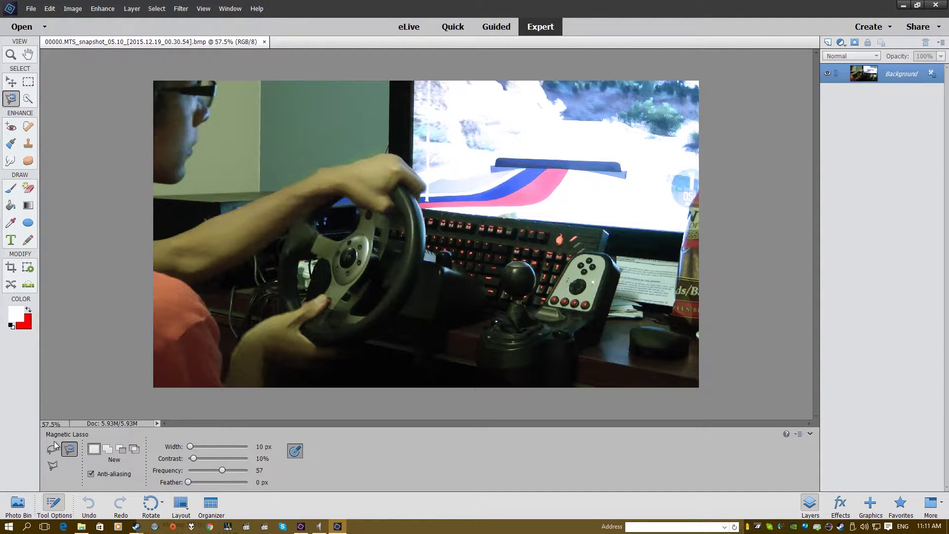
left_click(52, 465)
left_click(203, 119)
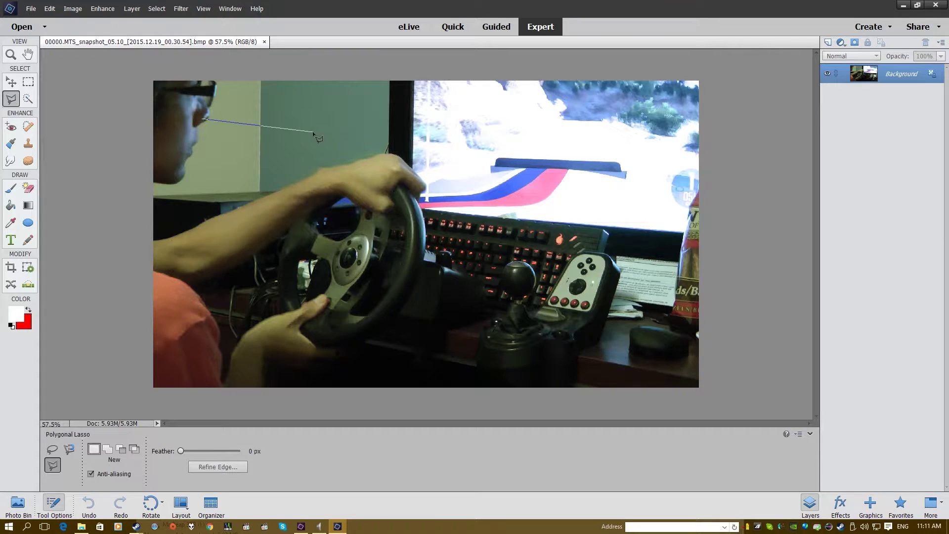
left_click(261, 135)
double_click(179, 103)
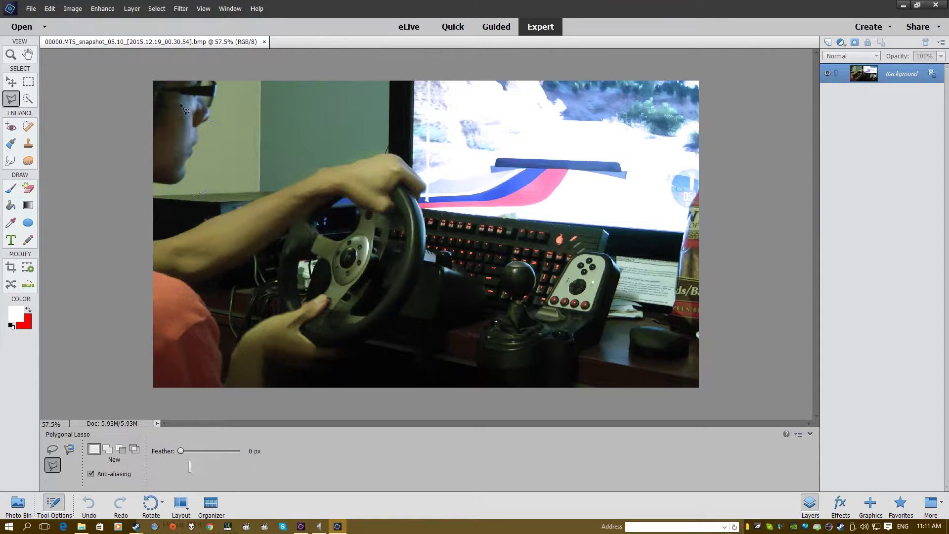
left_click(180, 104)
left_click(291, 185)
left_click(321, 146)
left_click(373, 126)
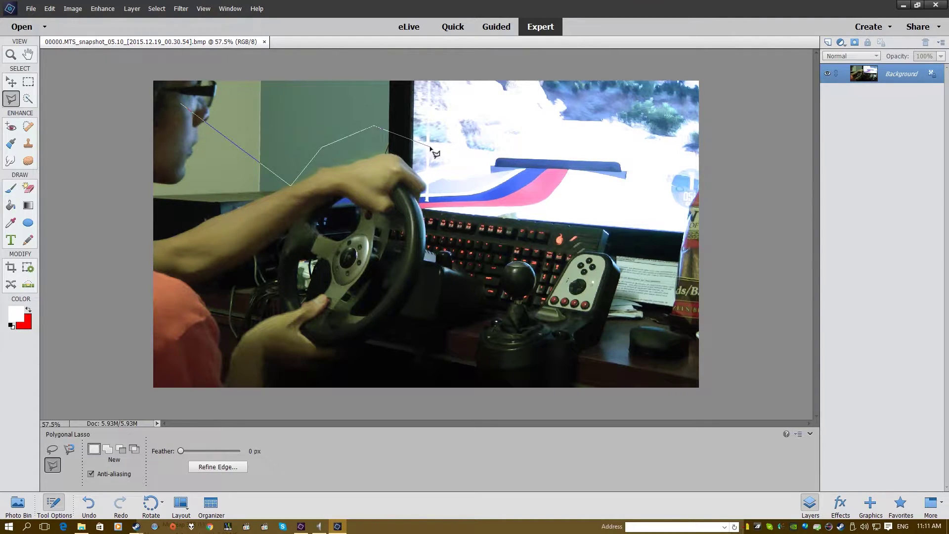
double_click(428, 146)
key("ctrl+d")
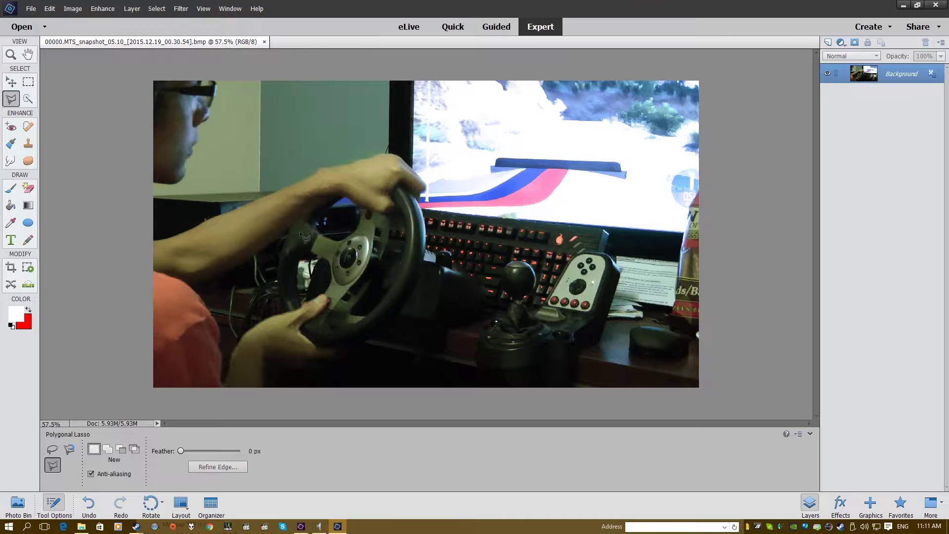
Trace around the arm and wheel edge with the Magnetic Lasso and close the selection
left_click(69, 449)
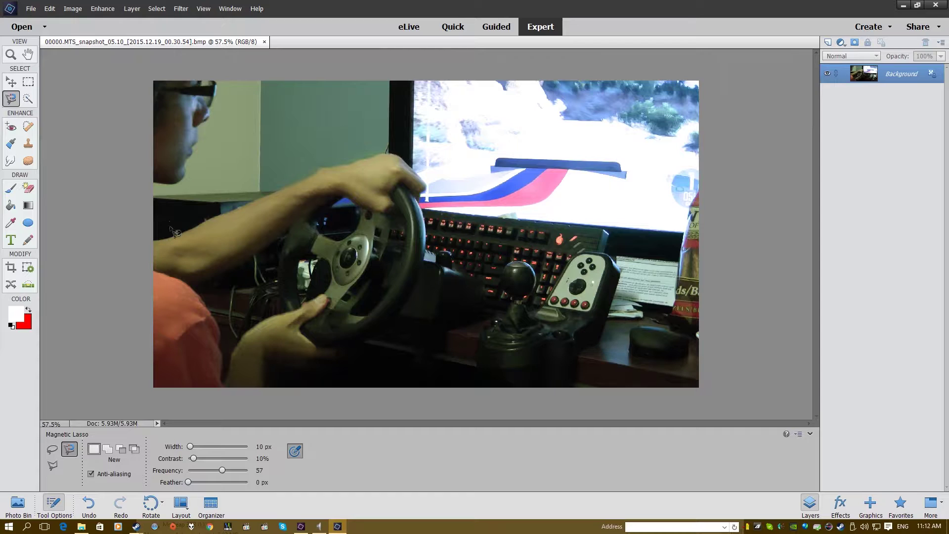
left_click(152, 198)
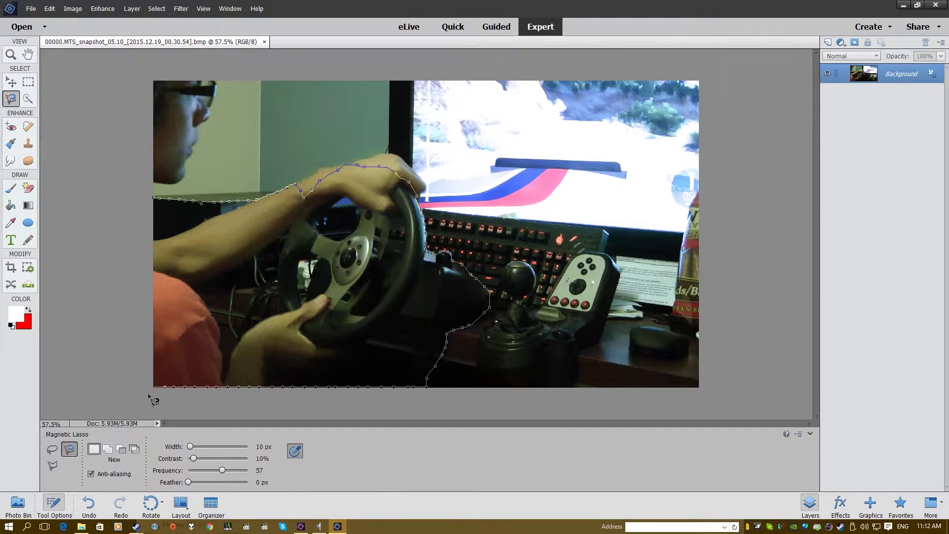
double_click(135, 195)
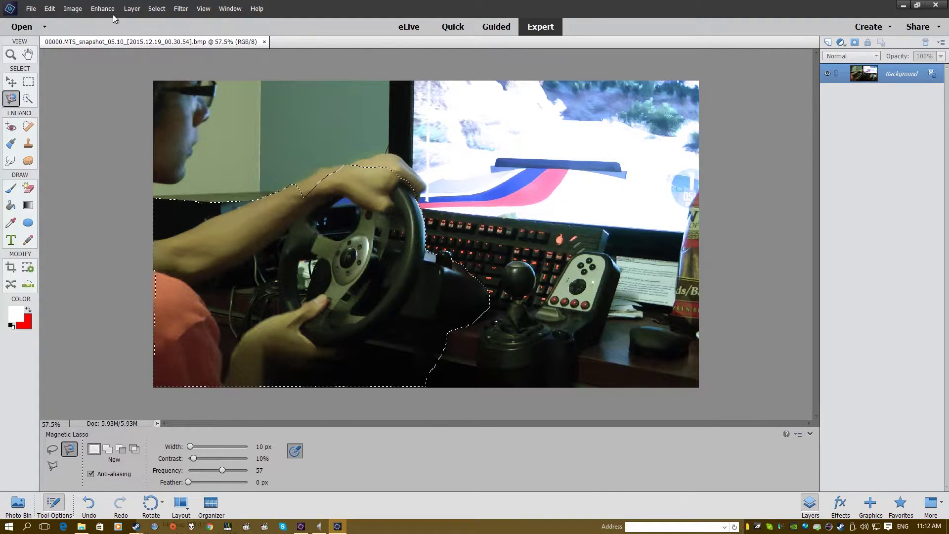
Create a new blank Layer 1 via Layer > New > Layer
left_click(132, 9)
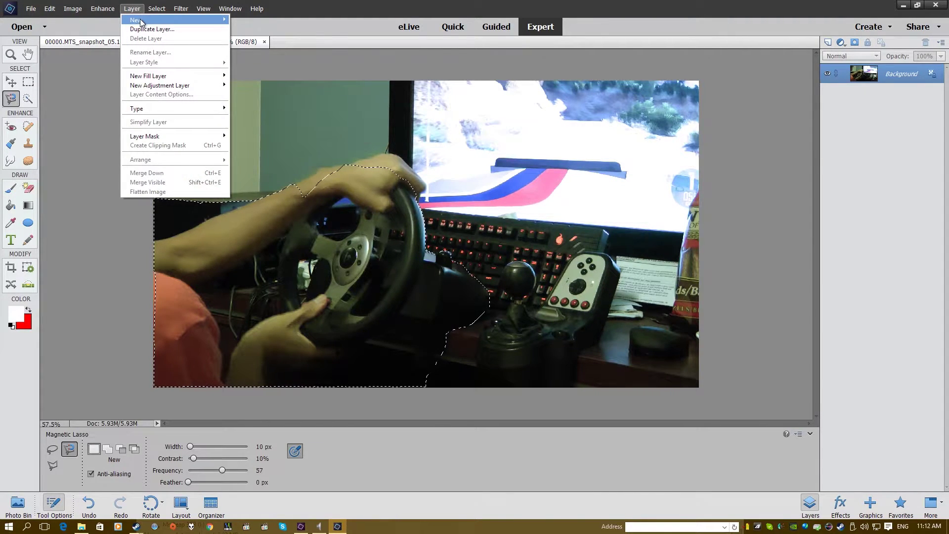
left_click(132, 9)
left_click(203, 8)
left_click(133, 11)
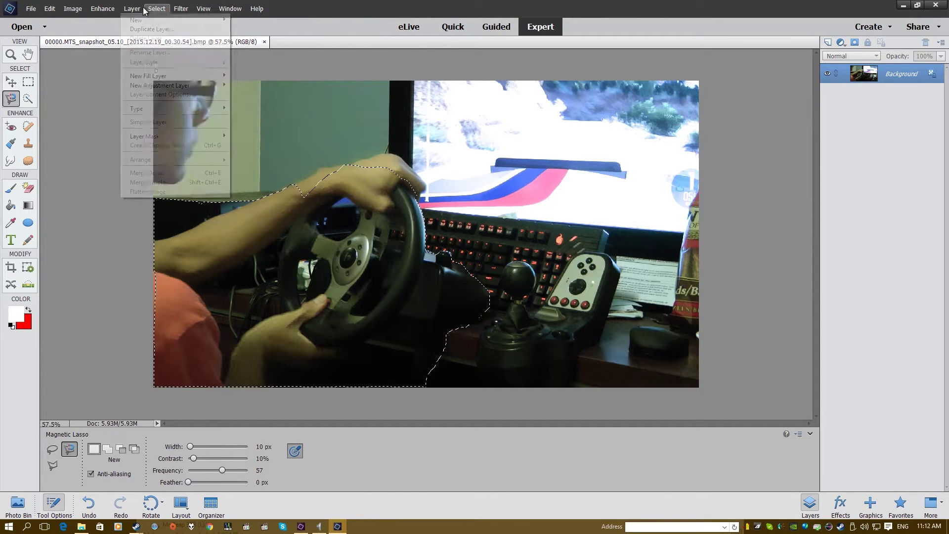
left_click(132, 11)
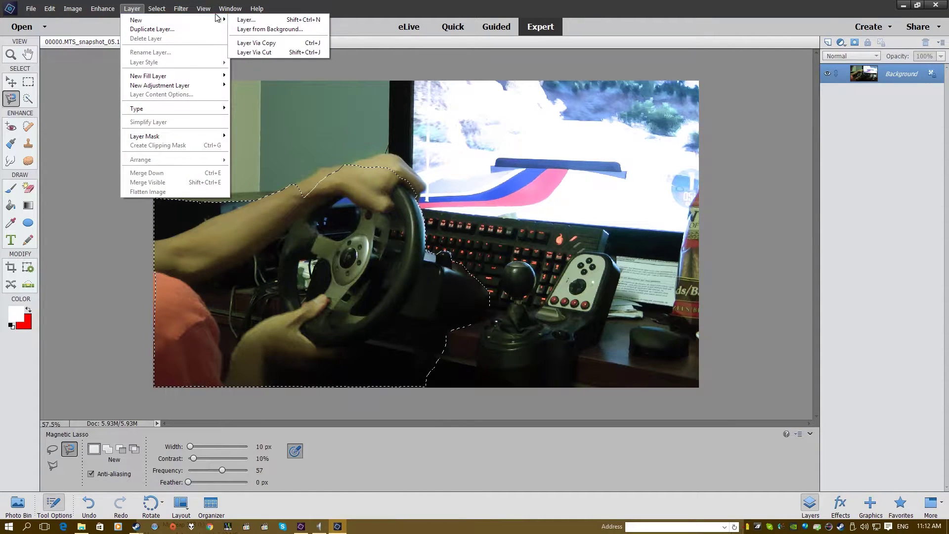
mouse_move(206, 20)
left_click(247, 20)
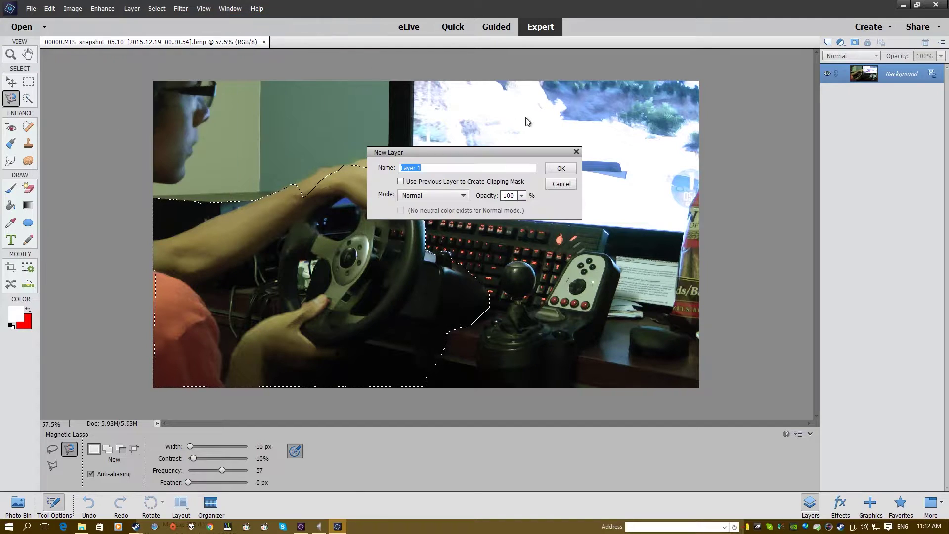
left_click(562, 169)
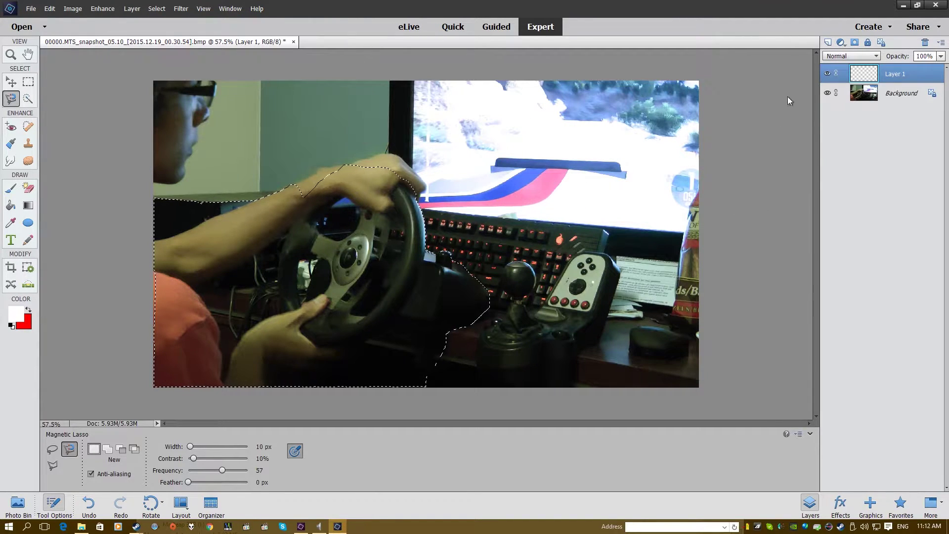
Toggle the Background's visibility to inspect Layer 1, leaving the Background visible
left_click(827, 93)
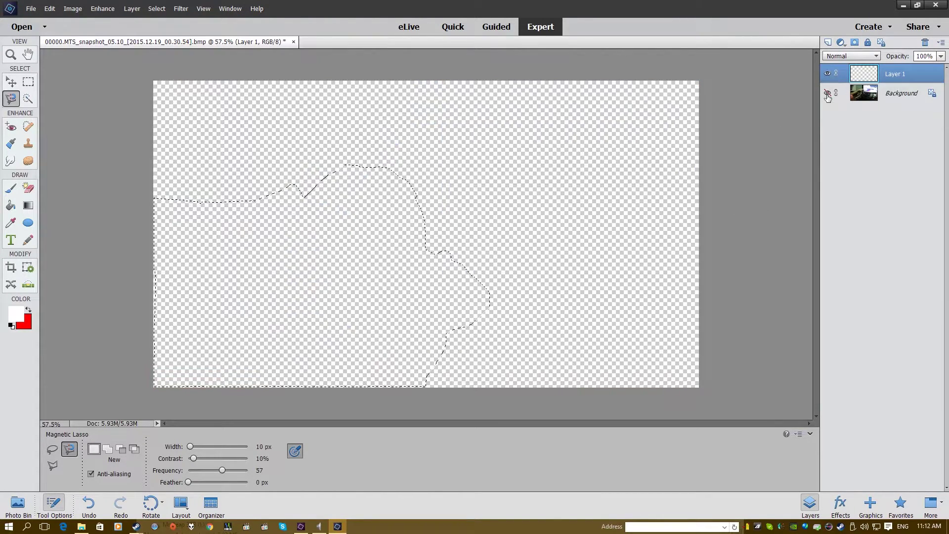
left_click(827, 93)
left_click(827, 93)
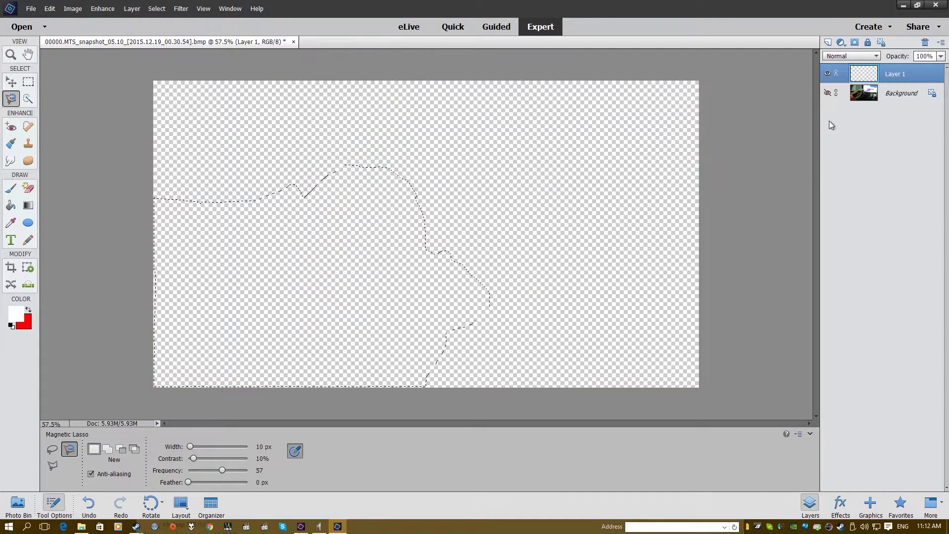
left_click(827, 93)
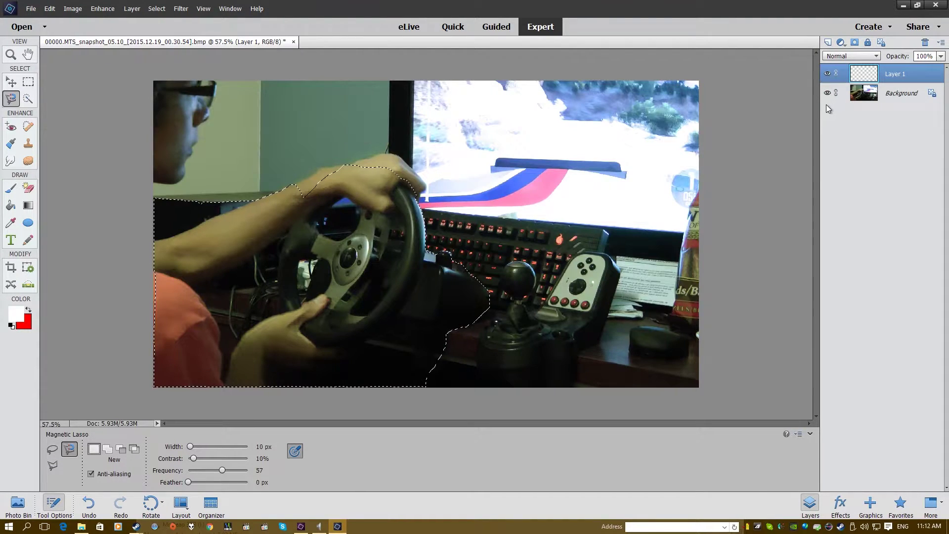
left_click(827, 93)
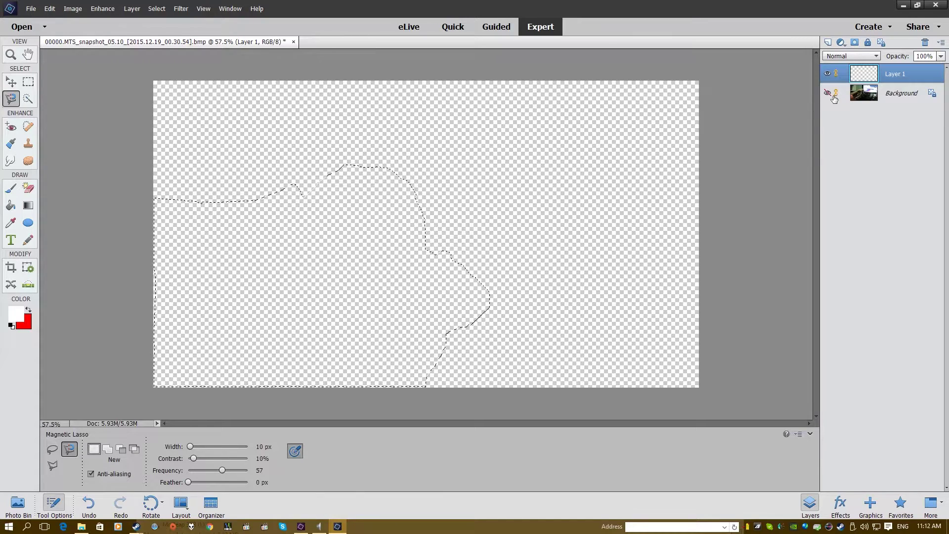
left_click(837, 95)
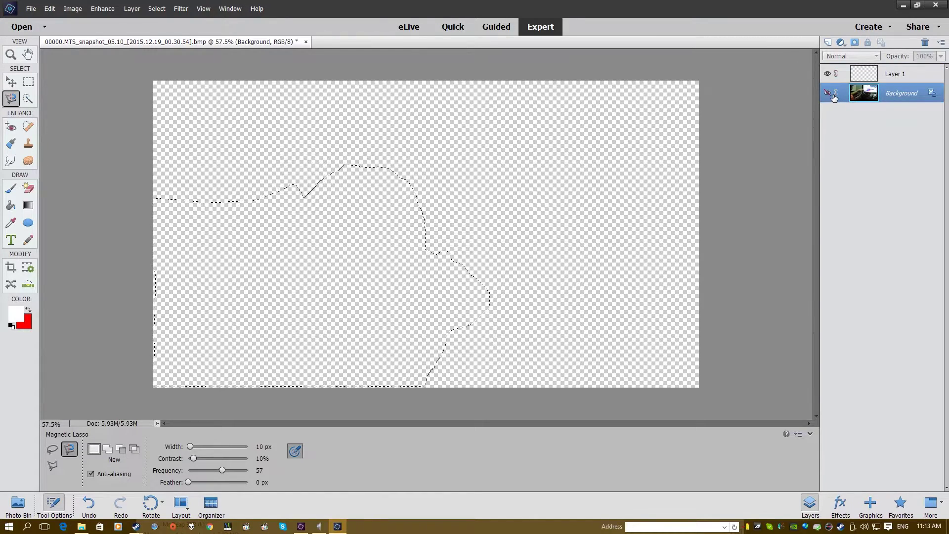
left_click(827, 93)
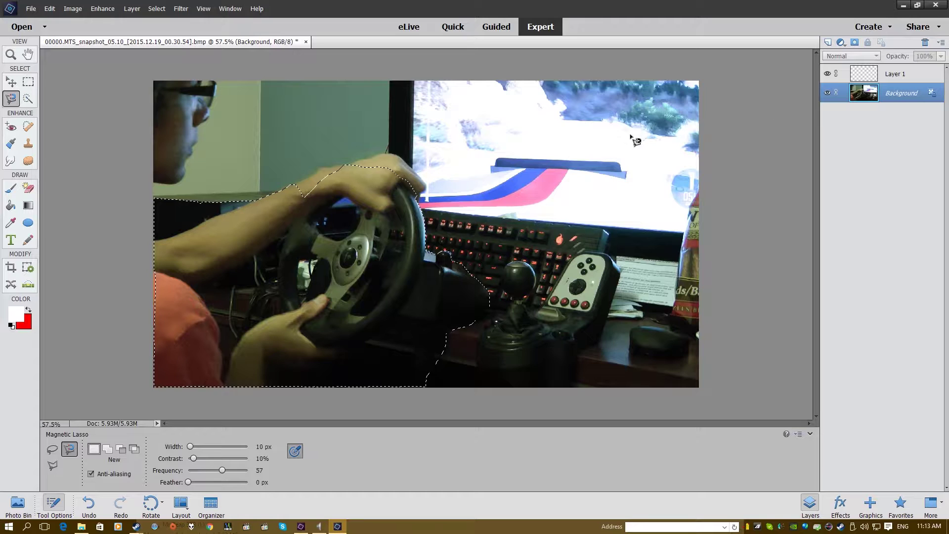
Feather the selection by 50 px, make Layer 1 active and hide the Background
left_click(159, 10)
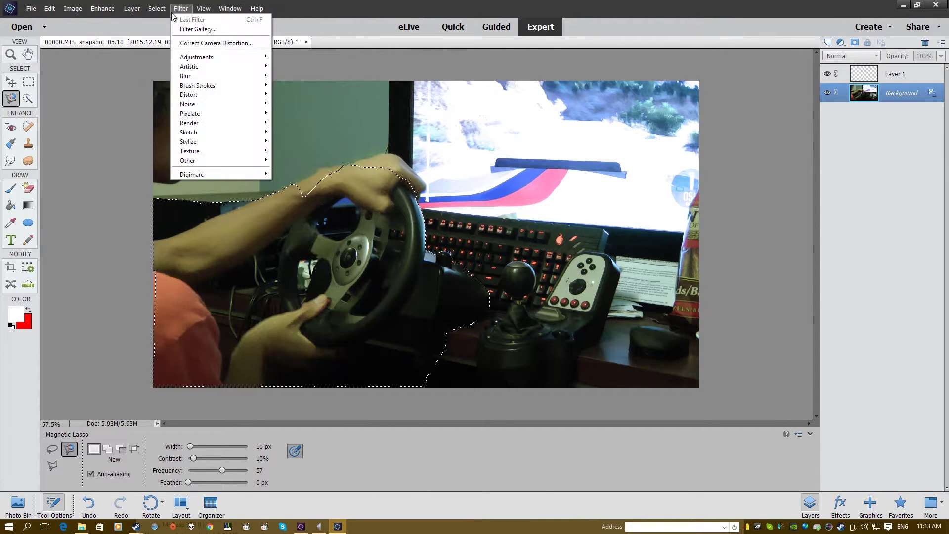
left_click(162, 9)
left_click(163, 10)
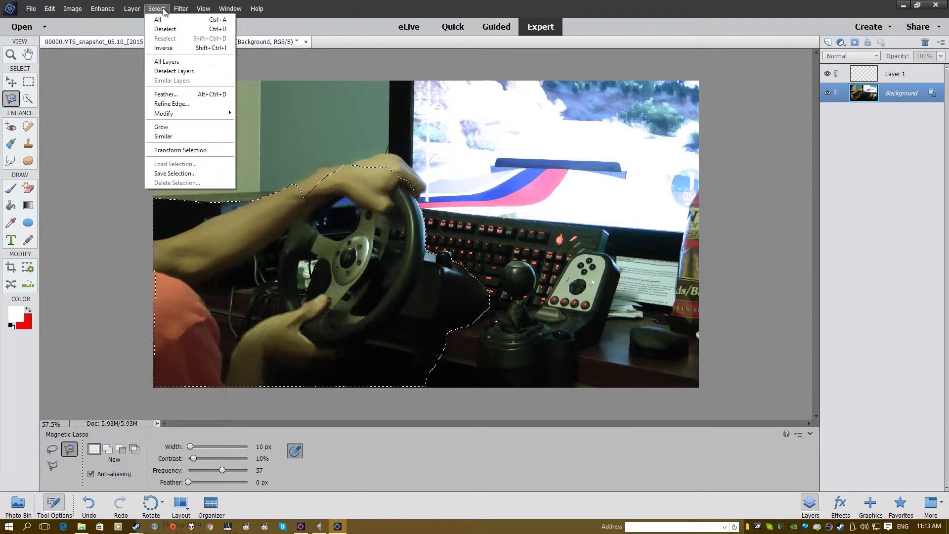
left_click(166, 94)
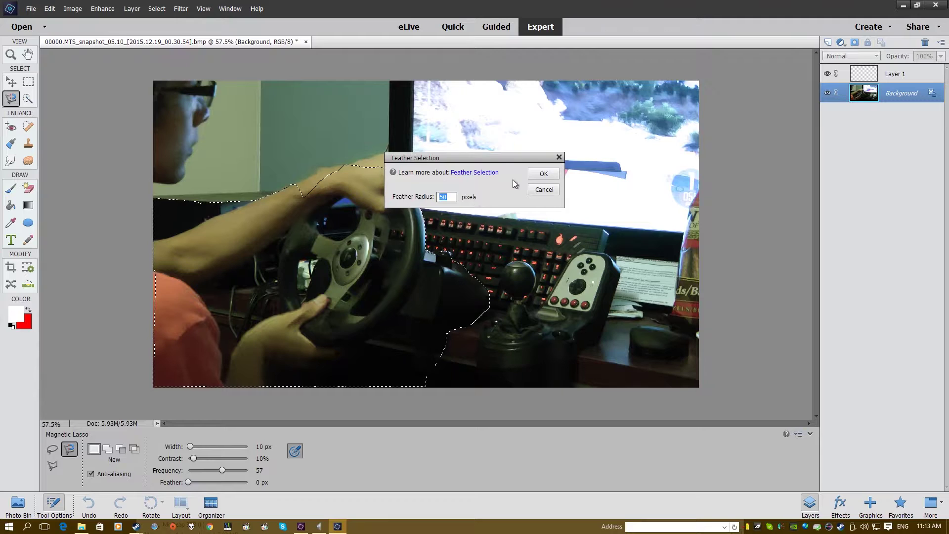
left_click(543, 173)
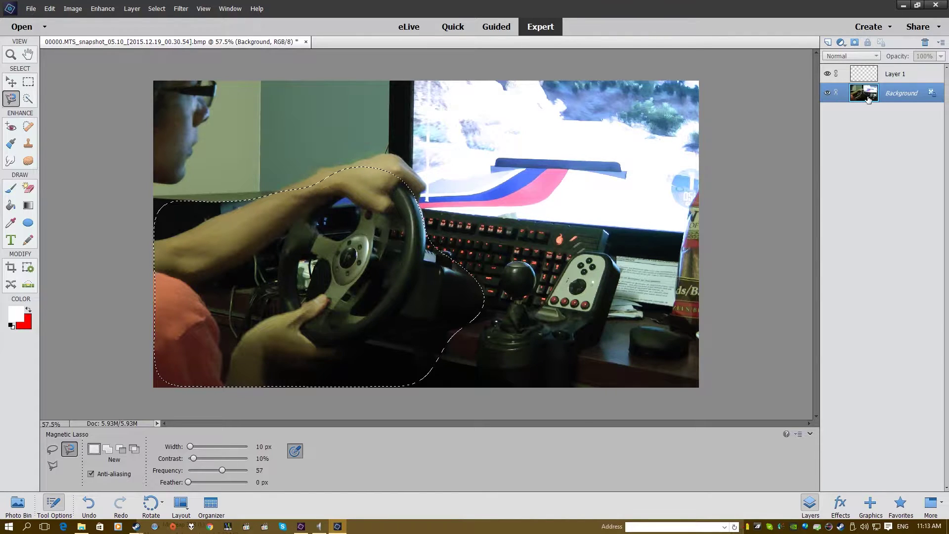
left_click(870, 76)
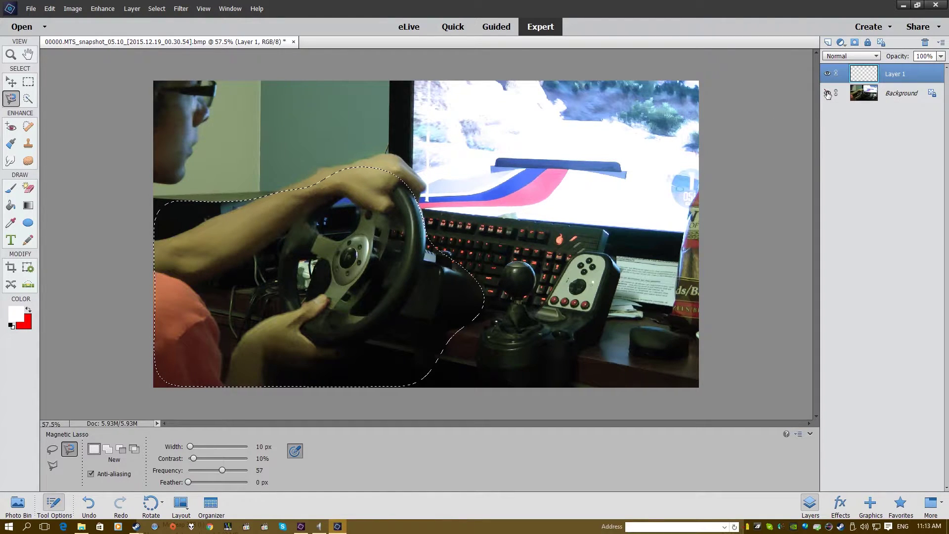
left_click(827, 94)
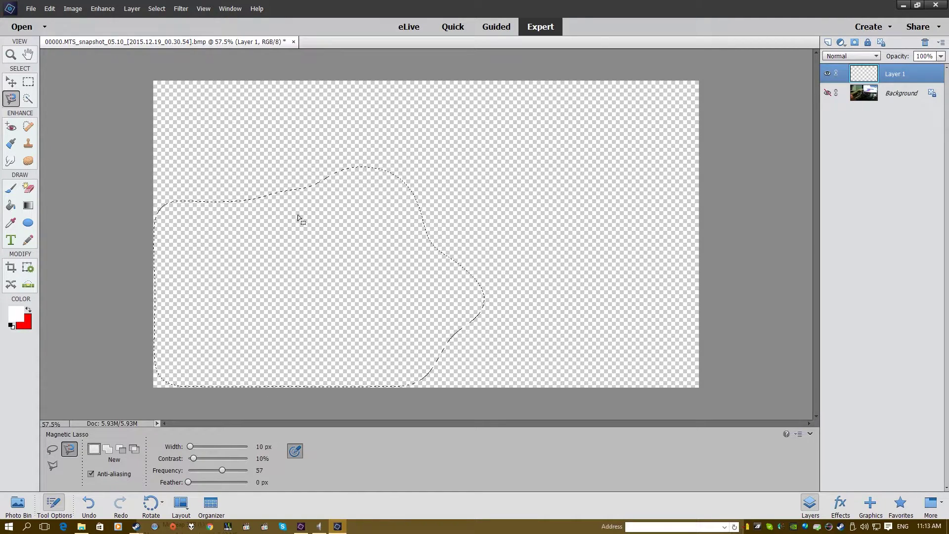
Fill the feathered selection on Layer 1 with white using the Paint Bucket, then deselect
left_click(11, 207)
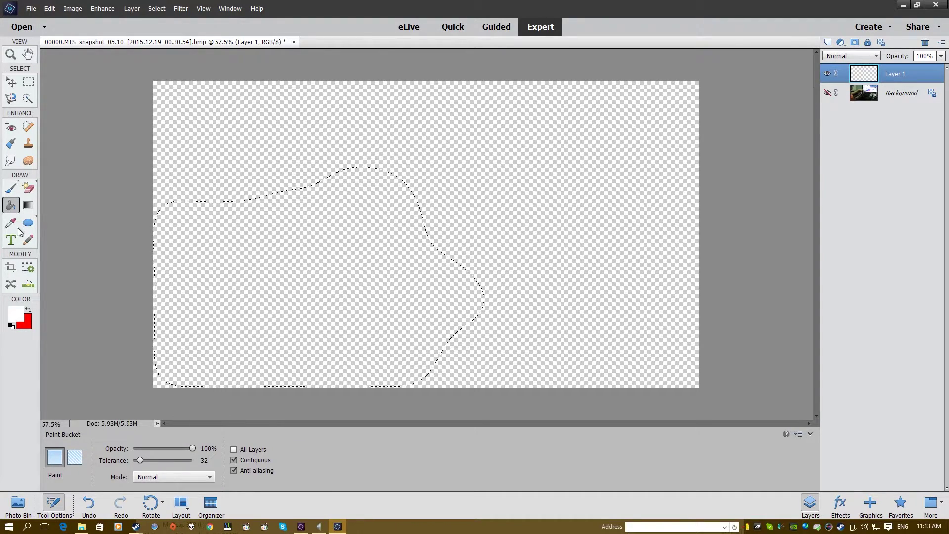
left_click(19, 315)
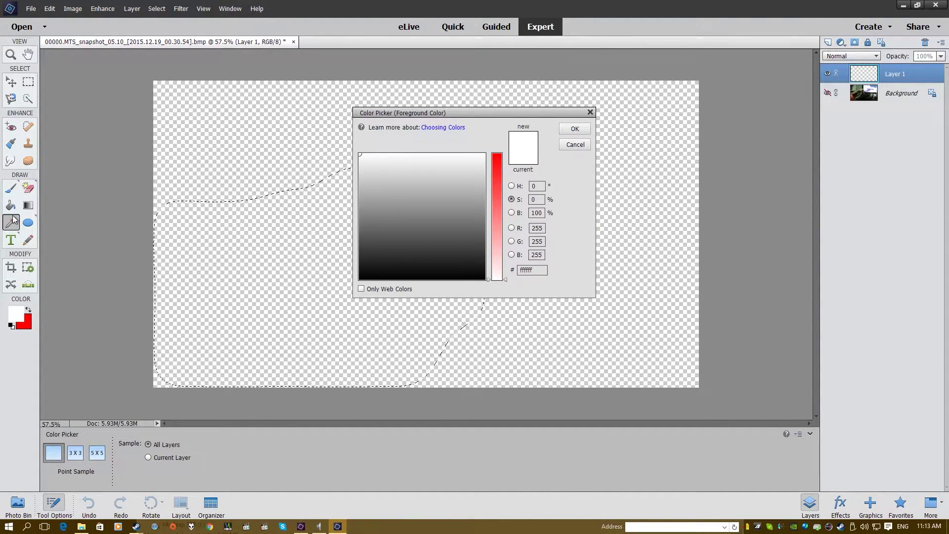
left_click(570, 144)
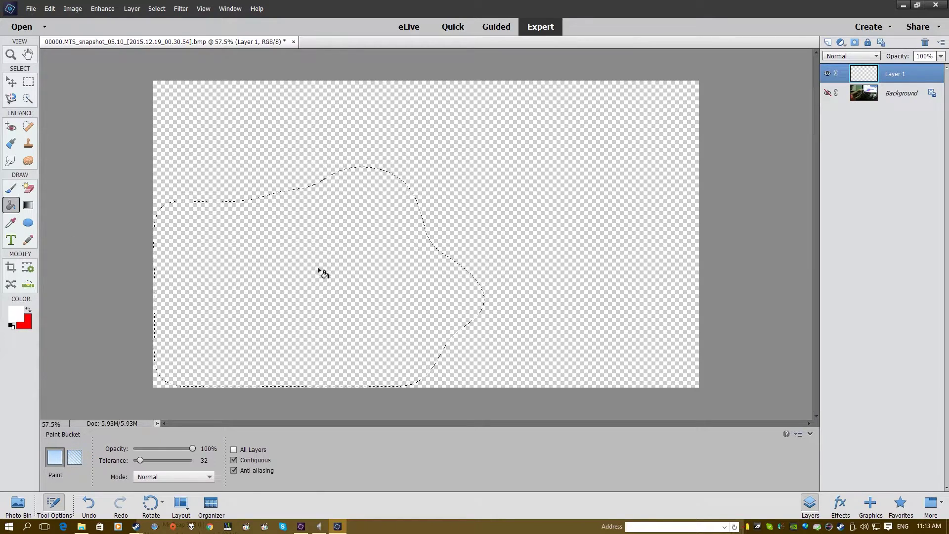
left_click(283, 277)
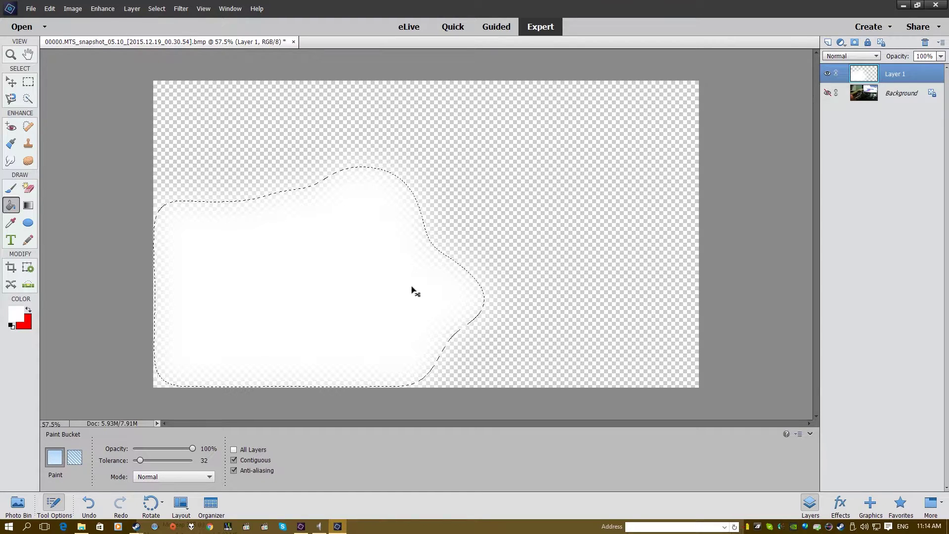
key("ctrl+d")
left_click(31, 8)
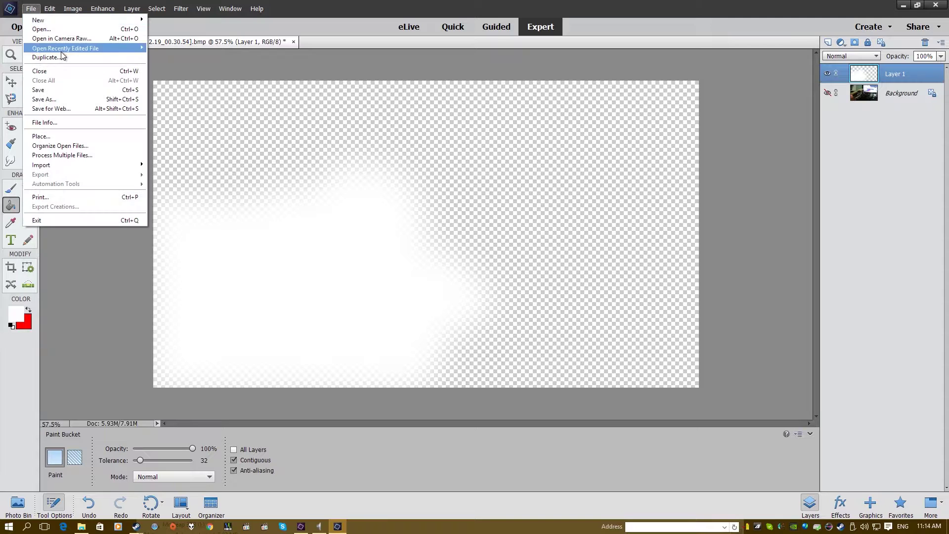
Save the white mask image over the existing WHeel.psd, confirming the replacement, and minimize the editor
left_click(63, 95)
left_click(443, 79)
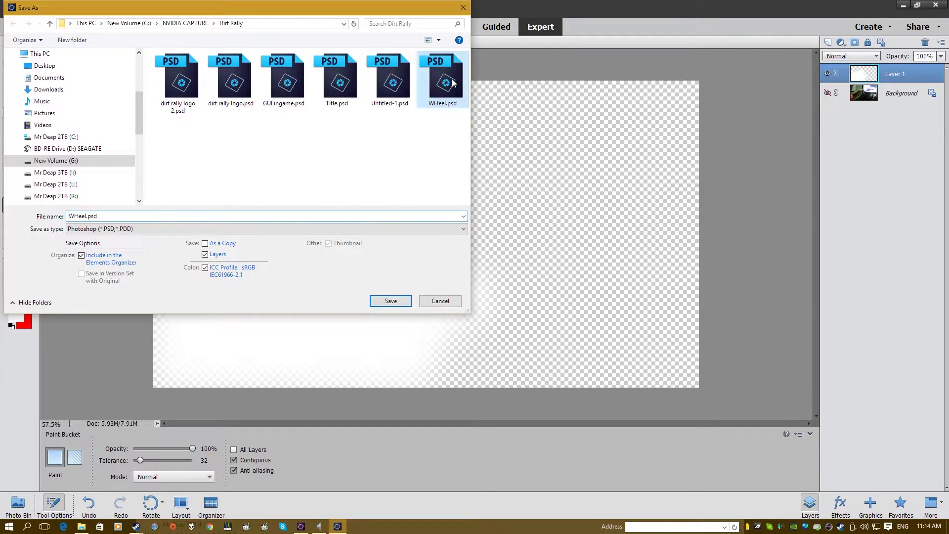
left_click(397, 304)
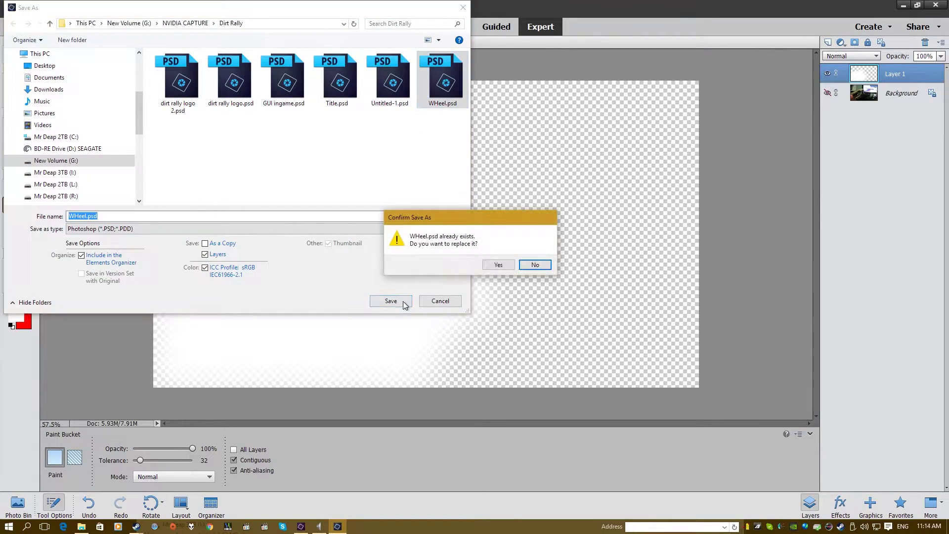
left_click(497, 267)
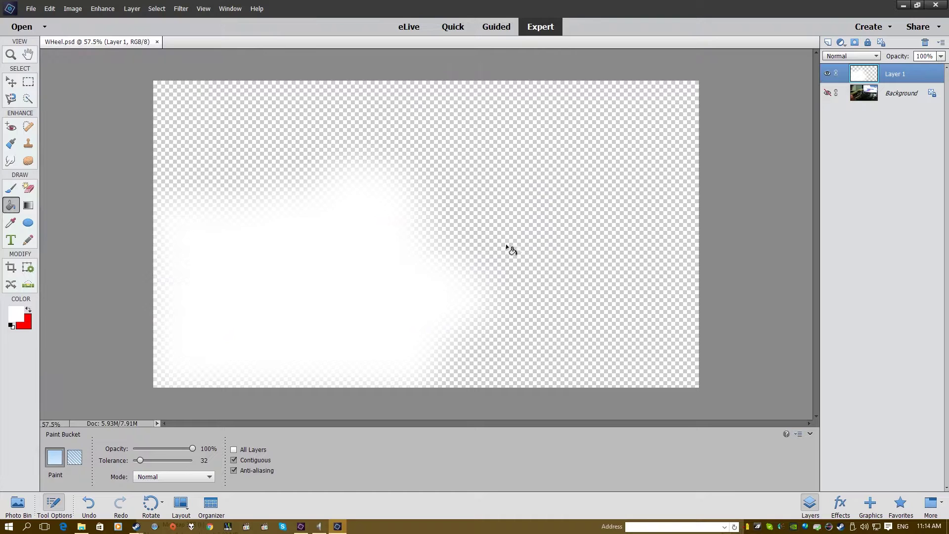
left_click(902, 6)
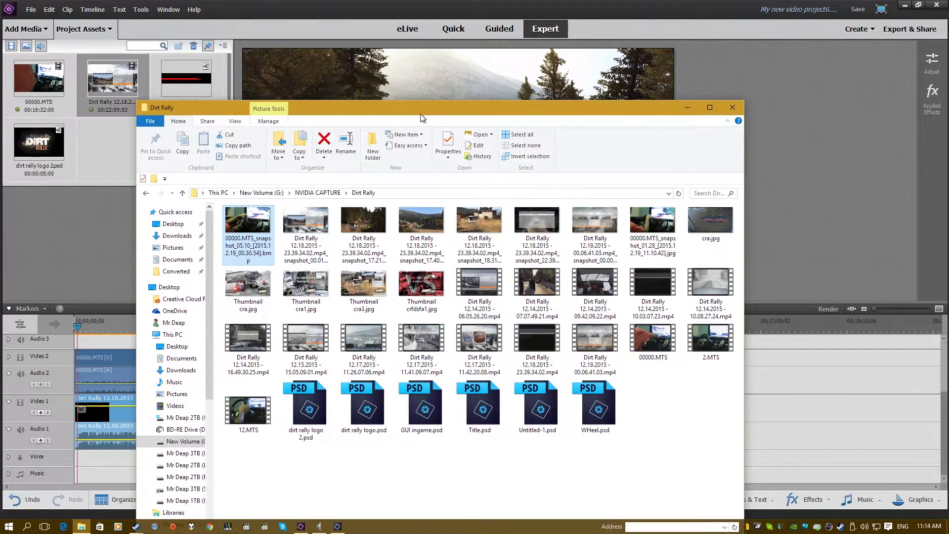
Import WHeel.psd from the Dirt Rally folder into Project Assets, then minimize the folder window
left_click_drag(420, 114, 559, 105)
left_click_drag(735, 406, 109, 156)
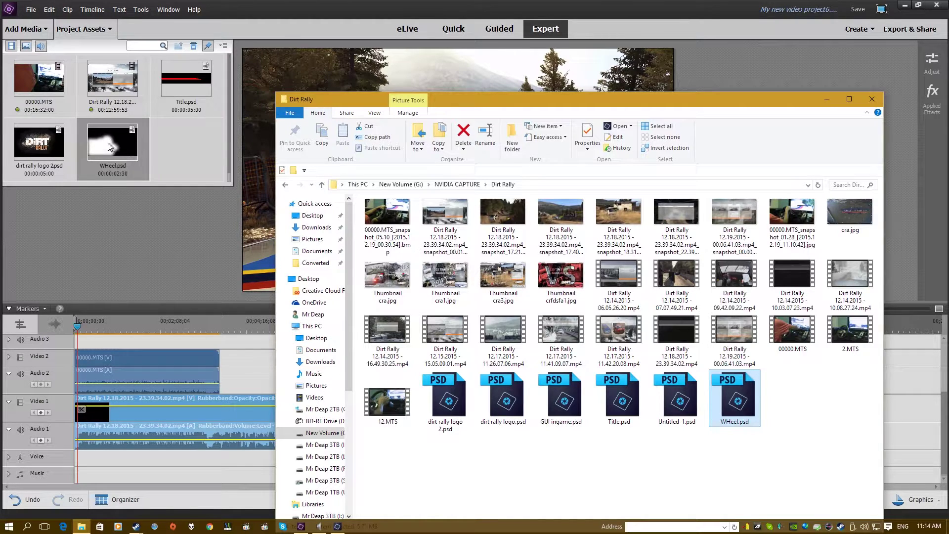
left_click(826, 99)
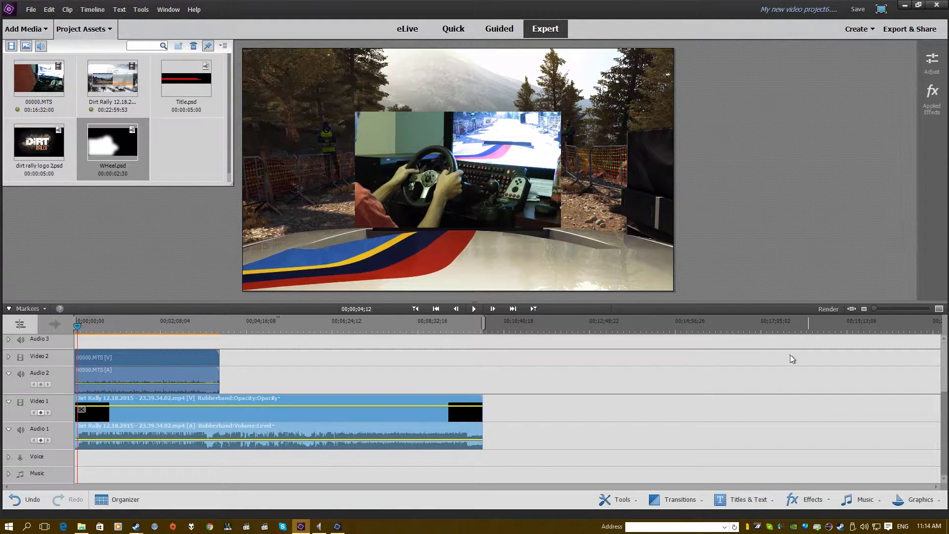
Search the effects for 'keyin' and apply Image Matte Key to the 00000.MTS webcam clip
left_click(804, 500)
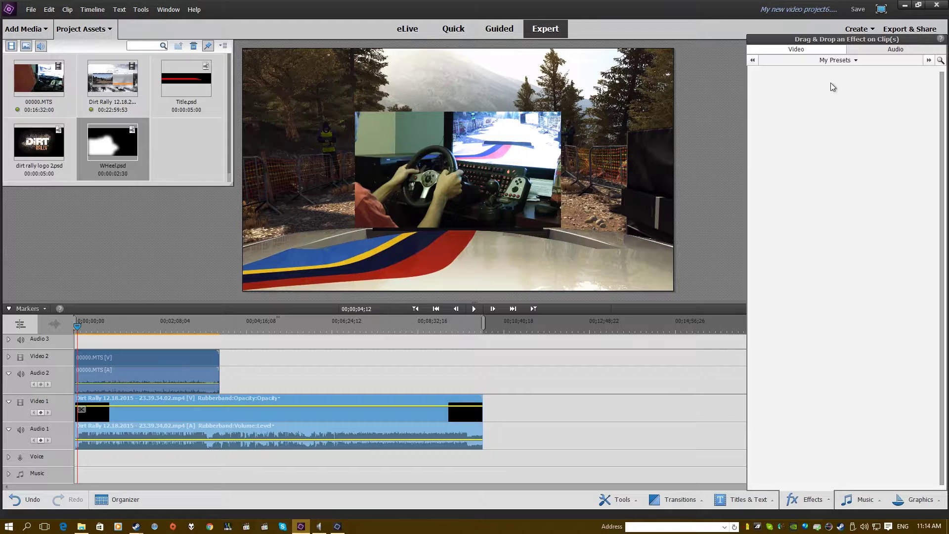
left_click(940, 60)
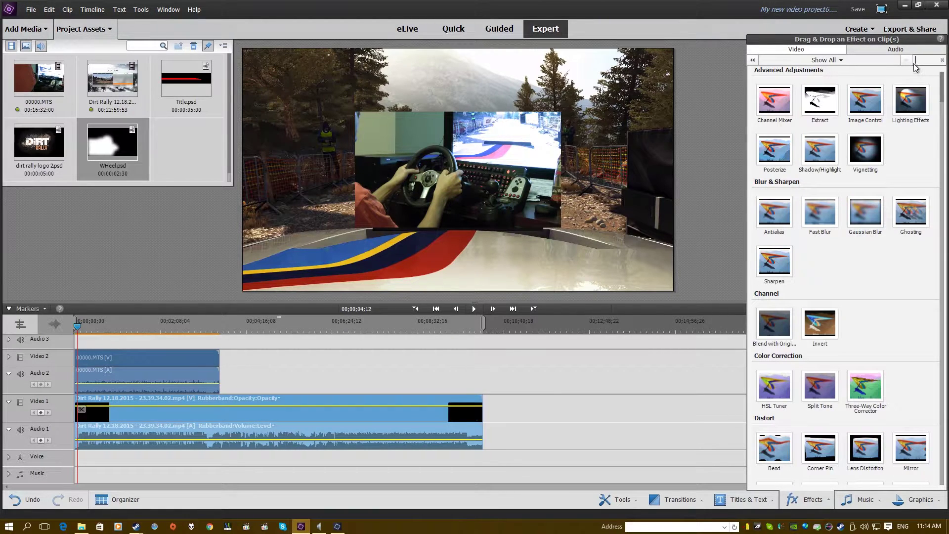
type("keyin")
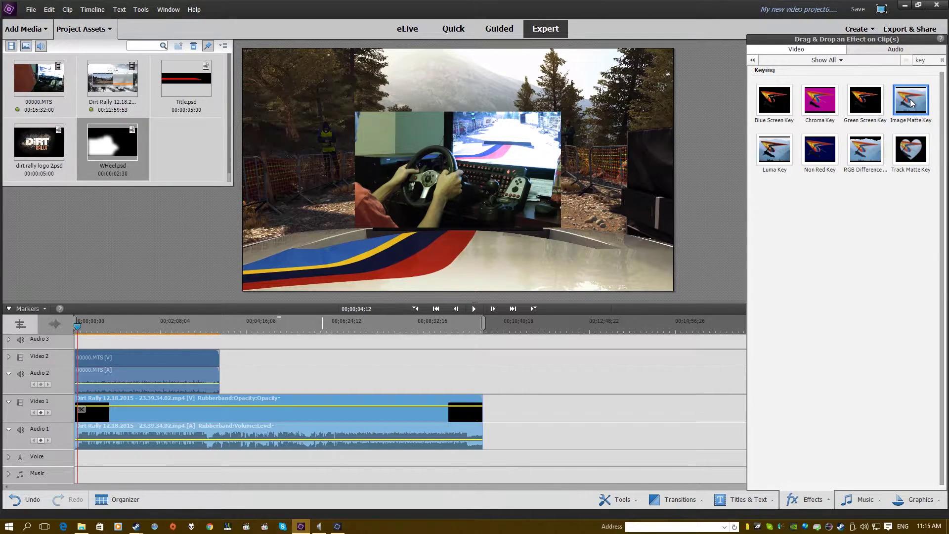
left_click_drag(912, 102, 173, 360)
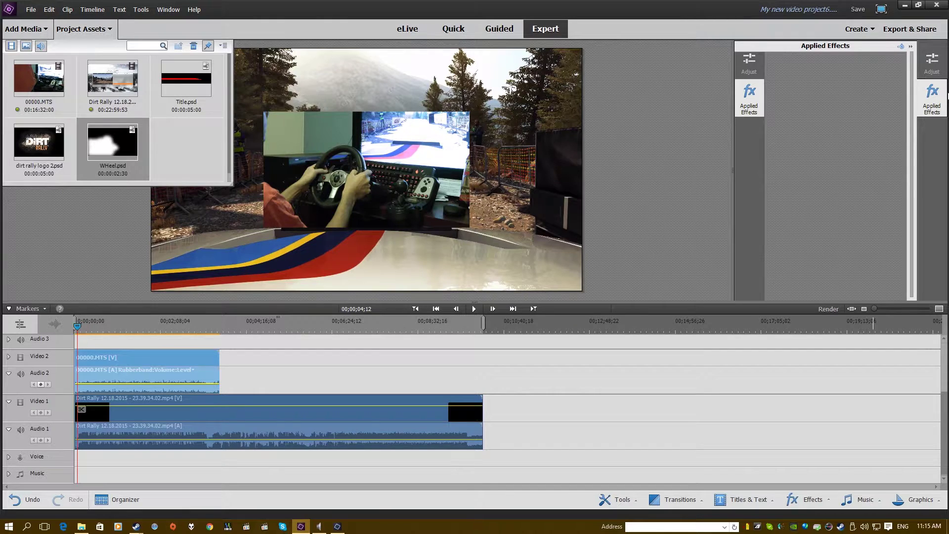
In Image Matte Key, turn off Reverse and set Composite using to Matte Alpha
left_click(936, 97)
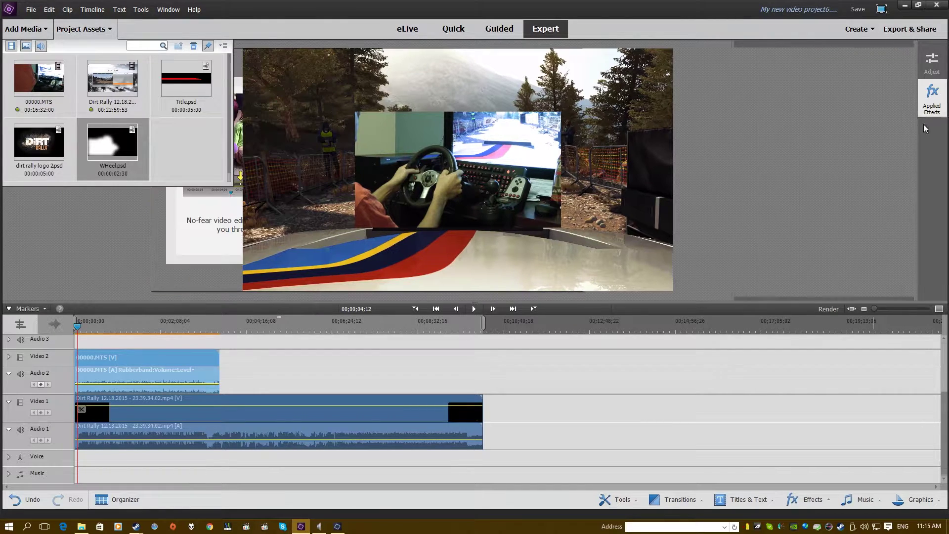
left_click(933, 99)
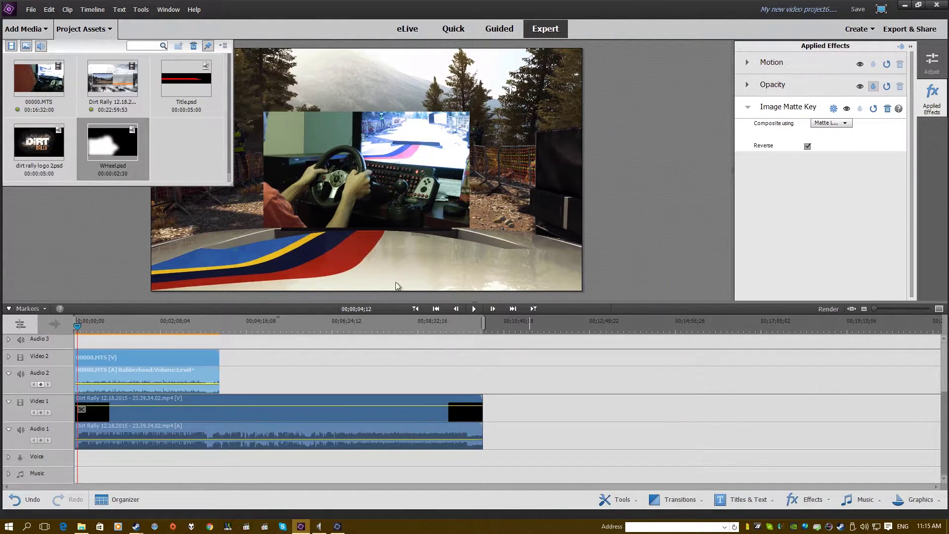
left_click(809, 147)
left_click(831, 123)
left_click(850, 142)
left_click(849, 124)
left_click(847, 132)
Load WHeel.psd from G:\NVIDIA CAPTURE\Dirt Rally as the matte image
left_click(833, 109)
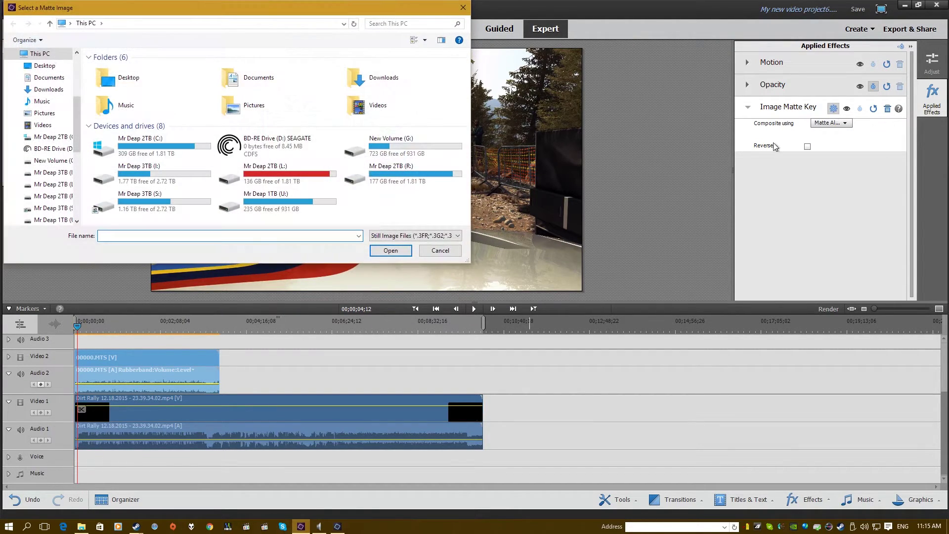
double_click(389, 146)
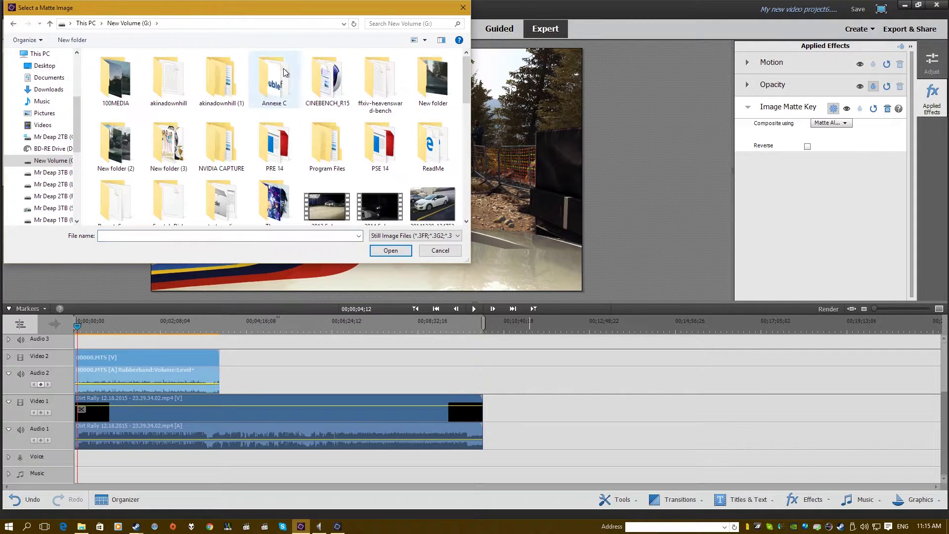
double_click(219, 173)
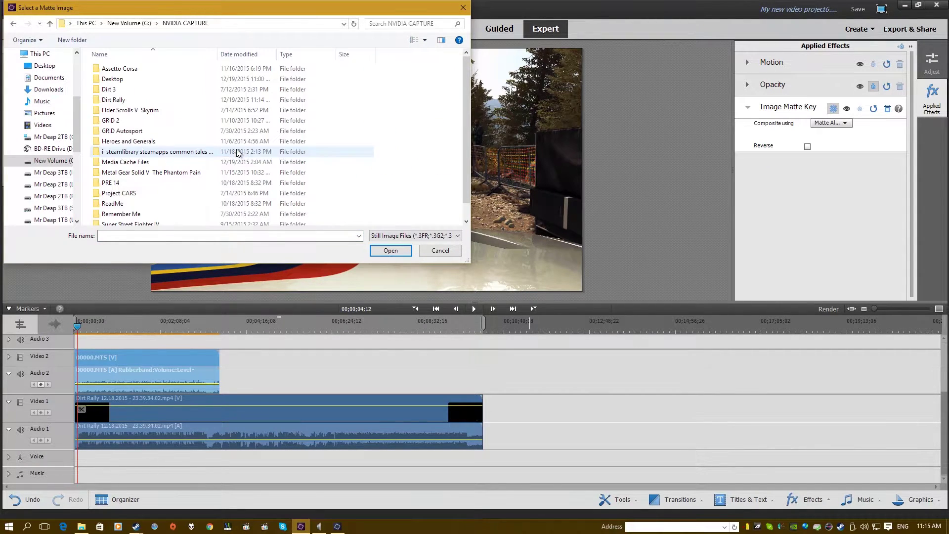
double_click(111, 101)
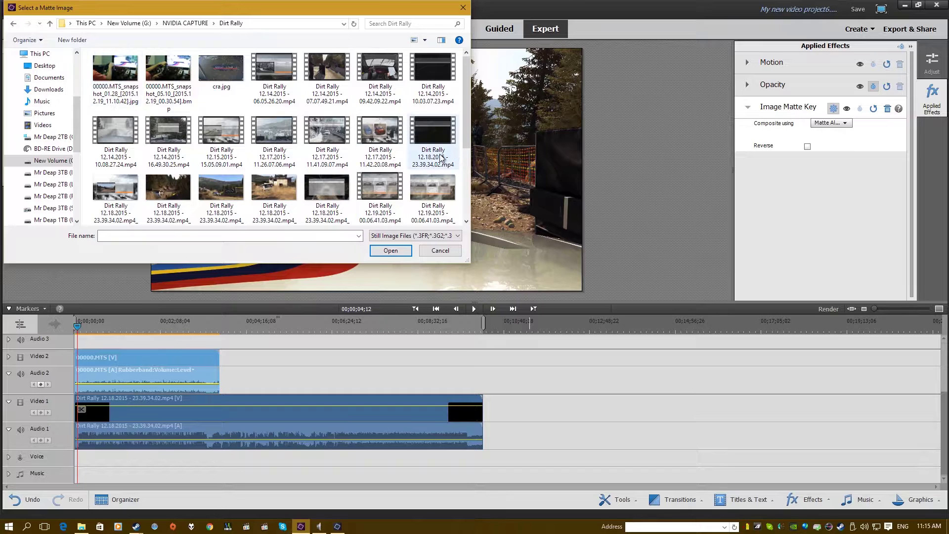
scroll(442, 153, "down", 3)
left_click(224, 197)
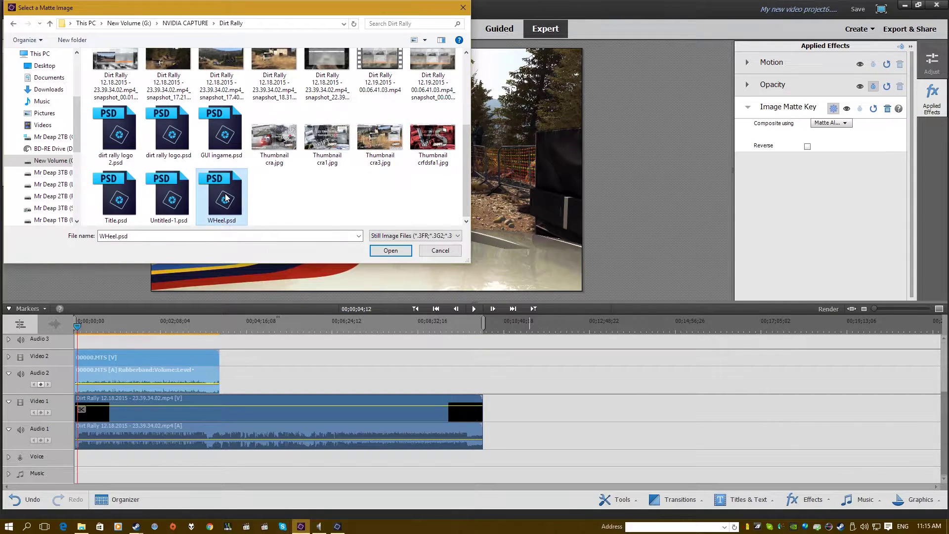
left_click(389, 250)
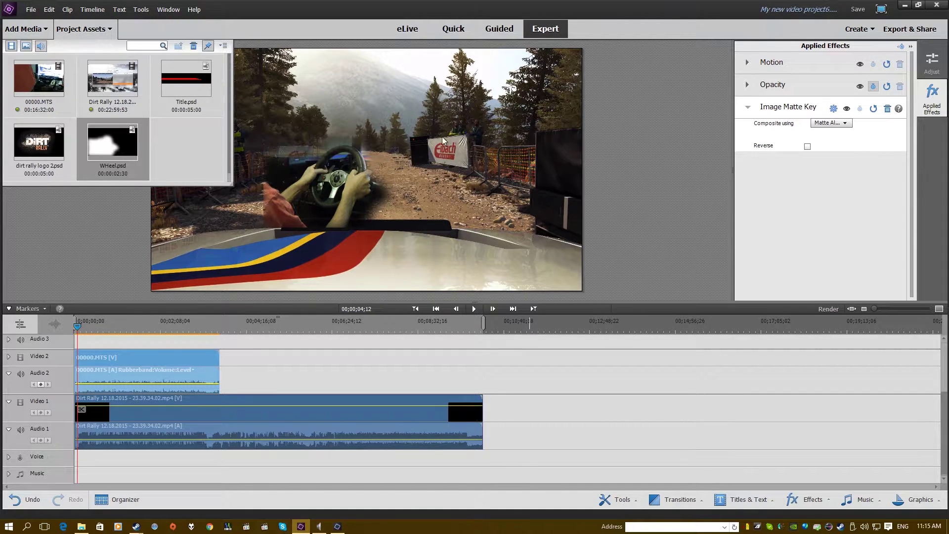
Move the matted webcam overlay to the lower-left corner and enlarge it to scale 56.8
left_click(82, 28)
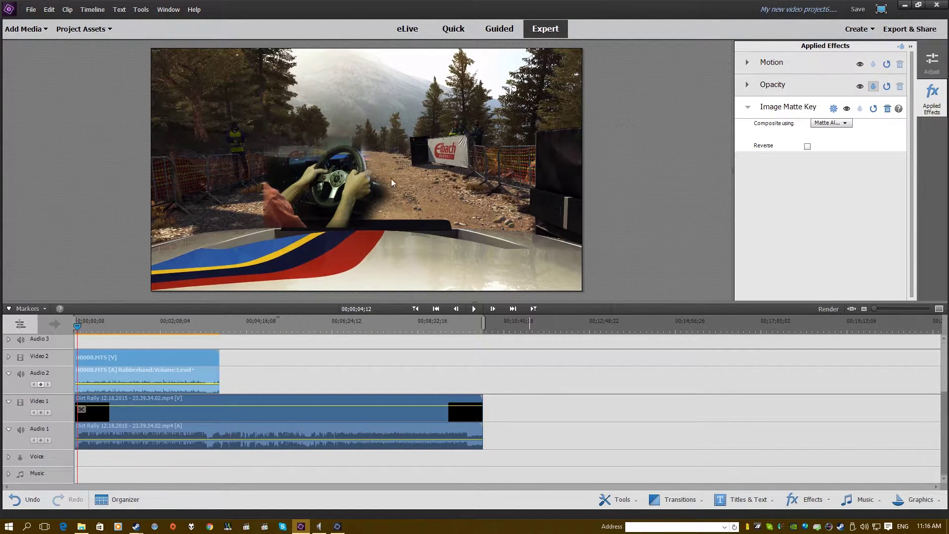
left_click(748, 64)
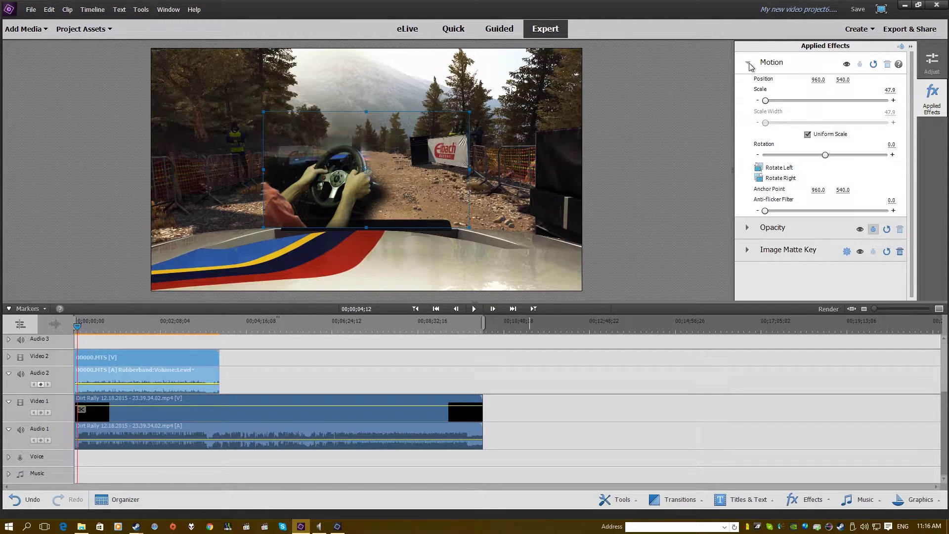
left_click_drag(376, 206, 253, 250)
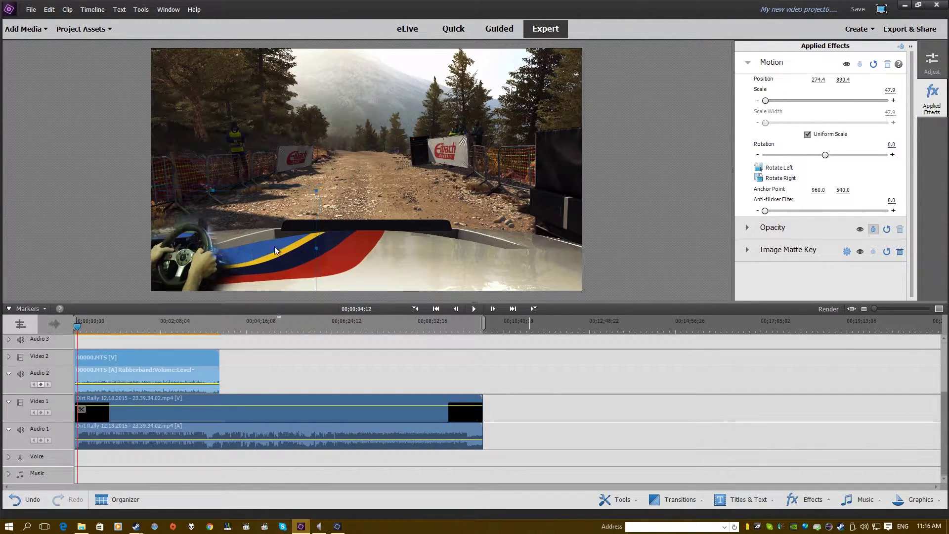
left_click_drag(315, 246, 160, 248)
Trim the end of the 00000.MTS webcam clip back to about 00;03;24;12
left_click(313, 370)
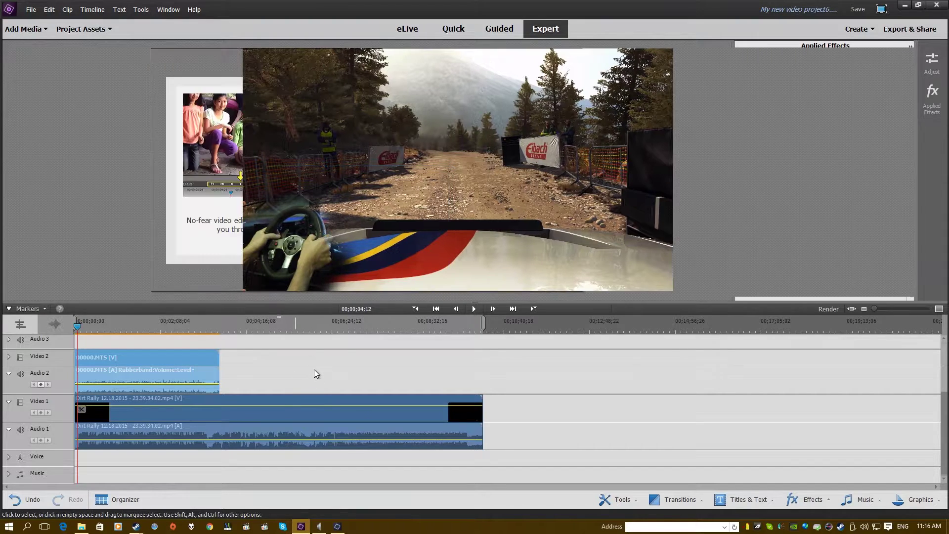
left_click_drag(87, 325, 115, 332)
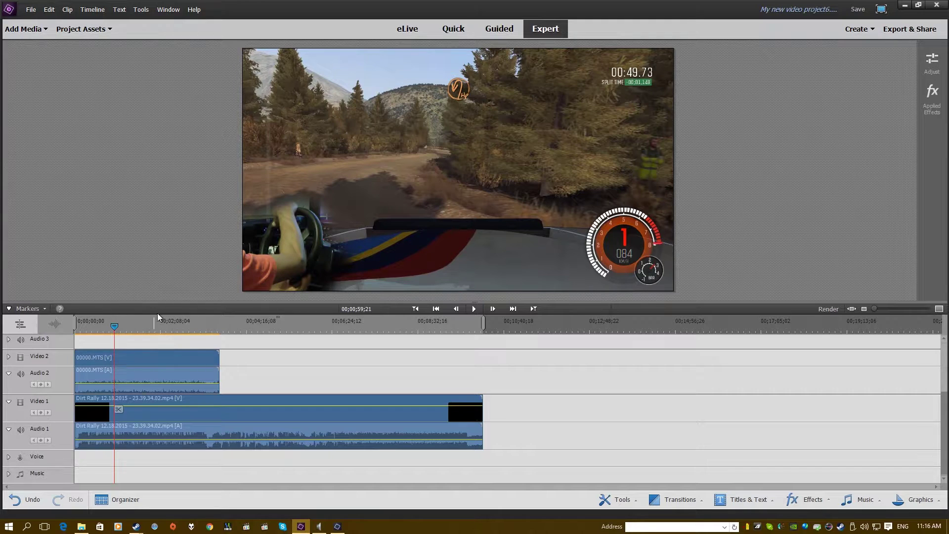
left_click_drag(111, 327, 202, 325)
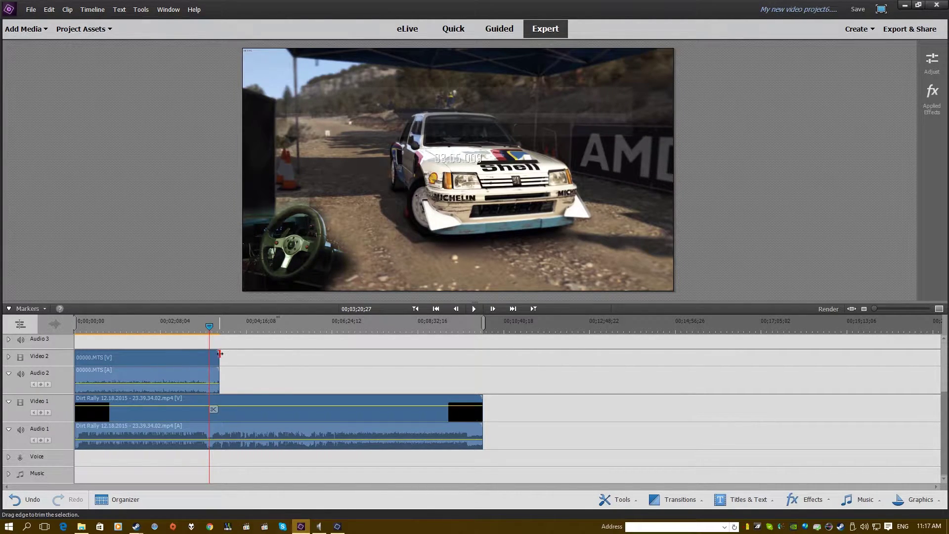
left_click_drag(219, 355, 213, 332)
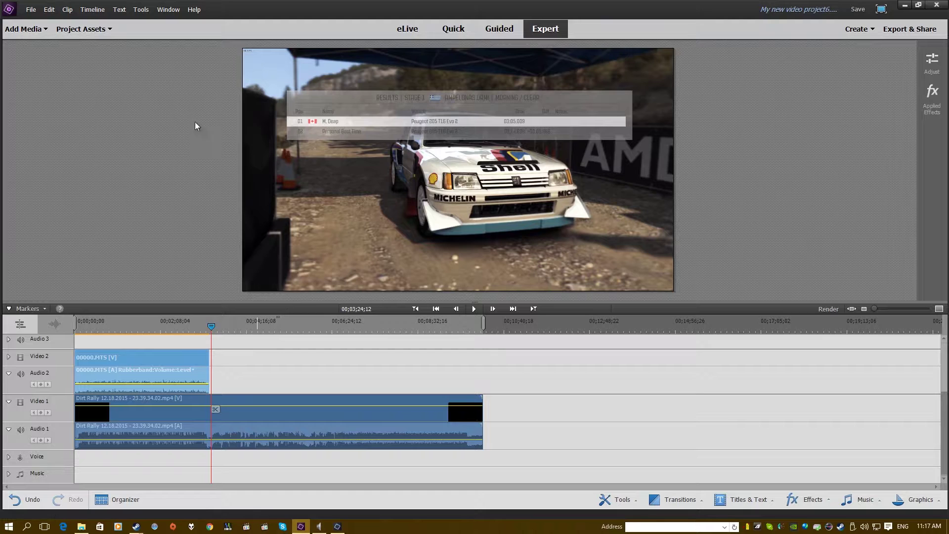
Apply Fade In and Out Audio and Video to the 00000.MTS clip, then return to the start
left_click(157, 370)
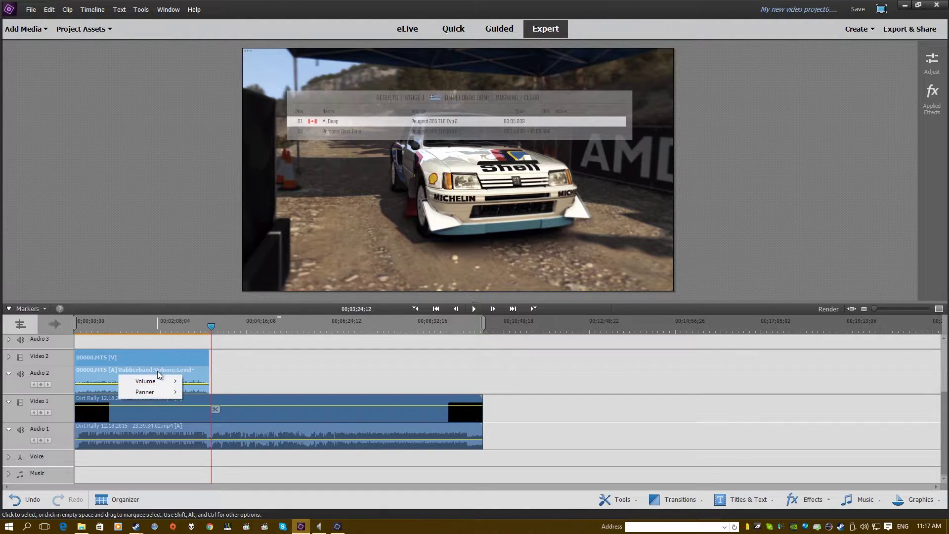
right_click(132, 358)
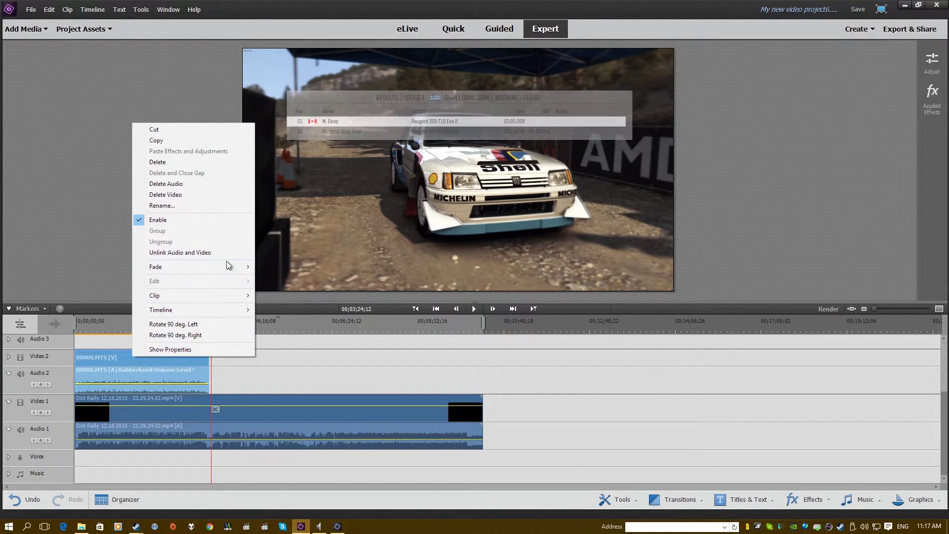
mouse_move(229, 267)
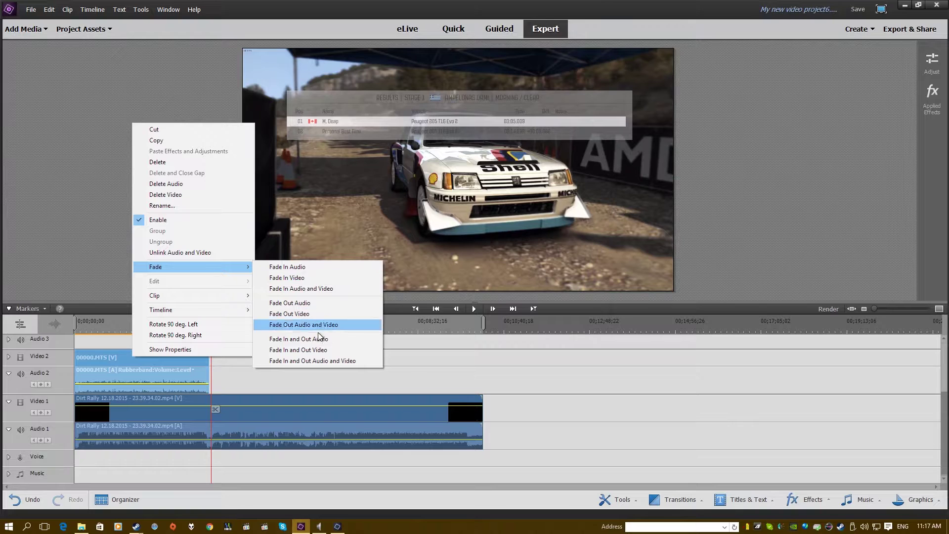
left_click(311, 360)
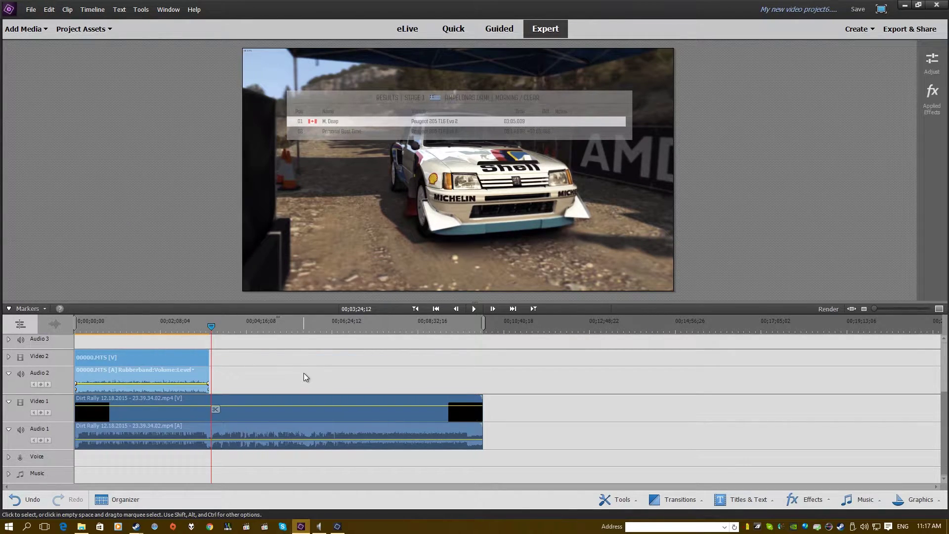
left_click(215, 369)
left_click_drag(107, 329, 74, 331)
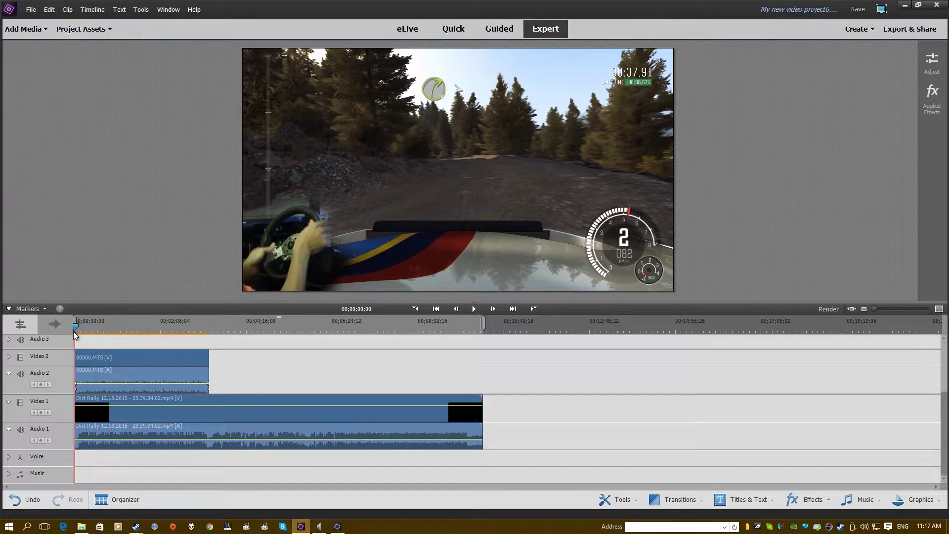
Unlink the webcam clip's audio from its video and delete the audio
right_click(145, 359)
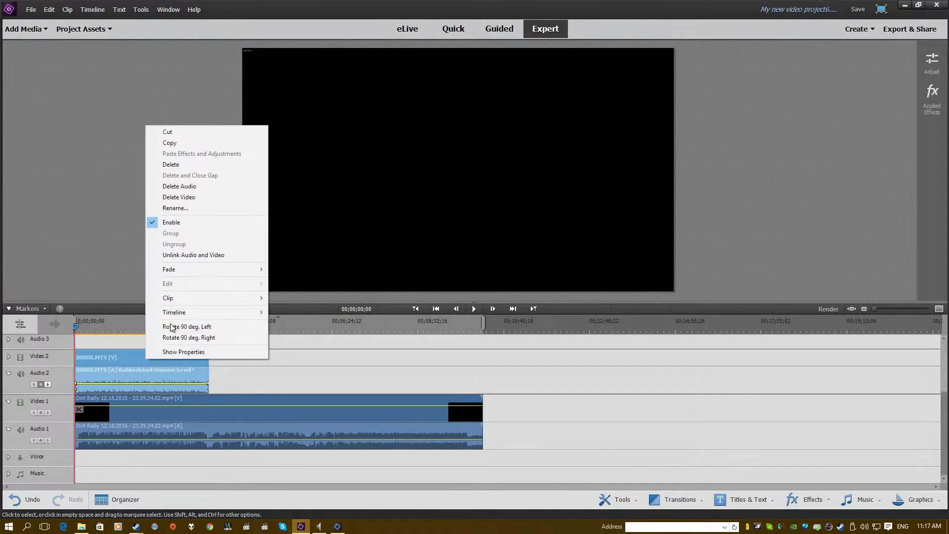
left_click(207, 254)
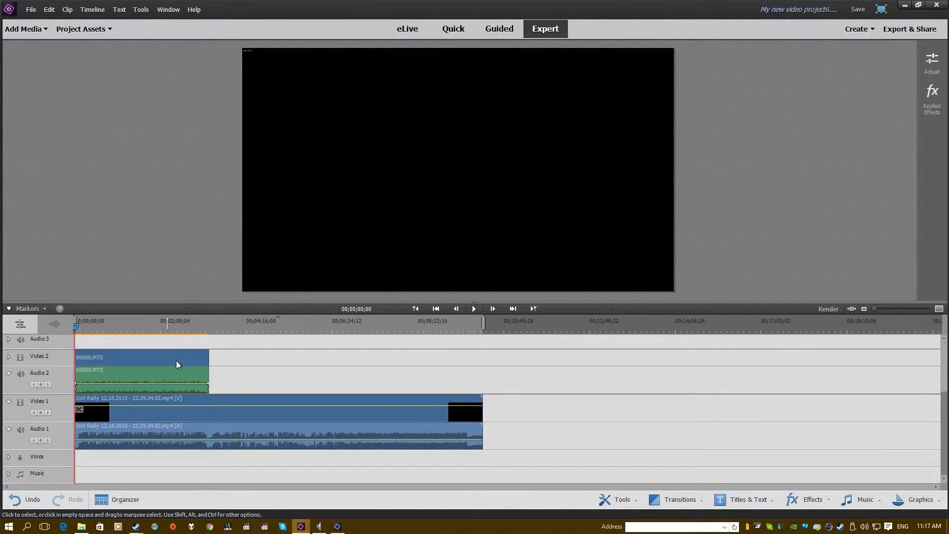
left_click(172, 381)
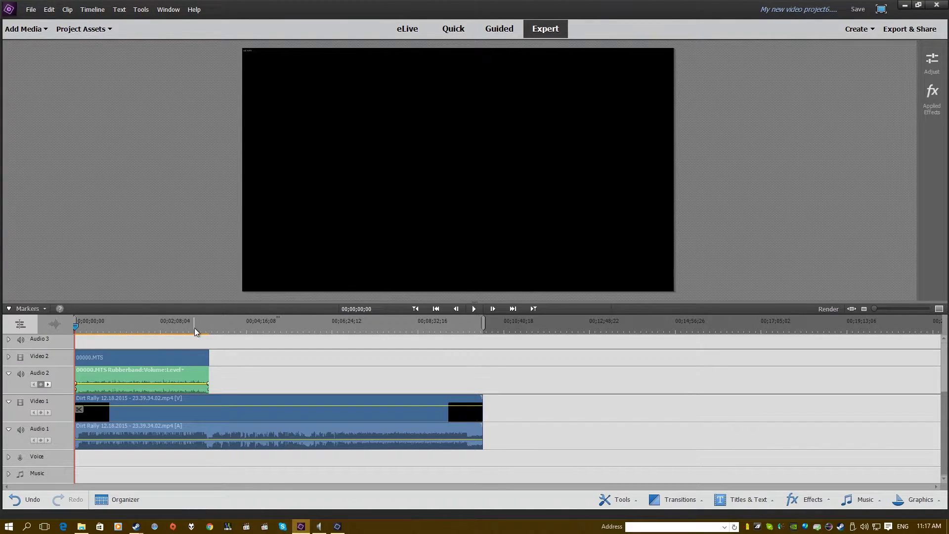
mouse_move(195, 328)
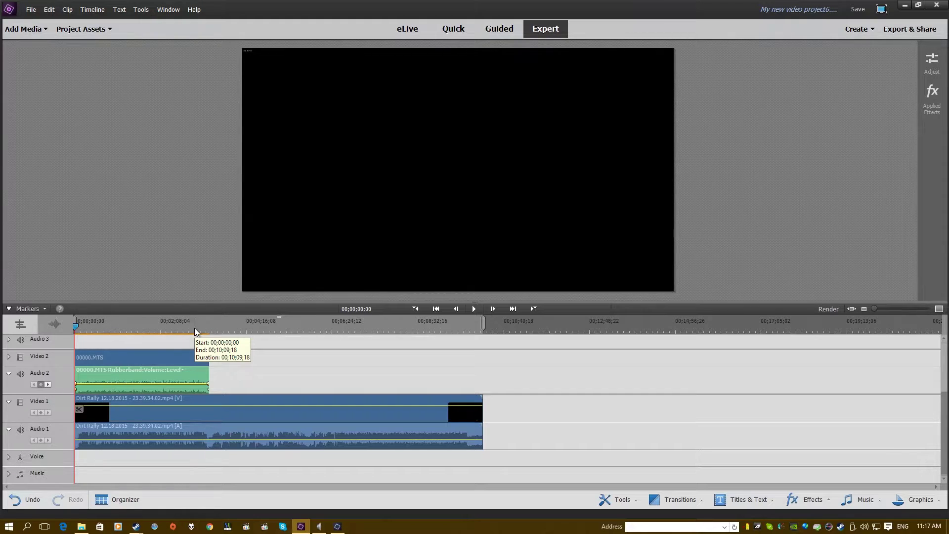
key("Delete")
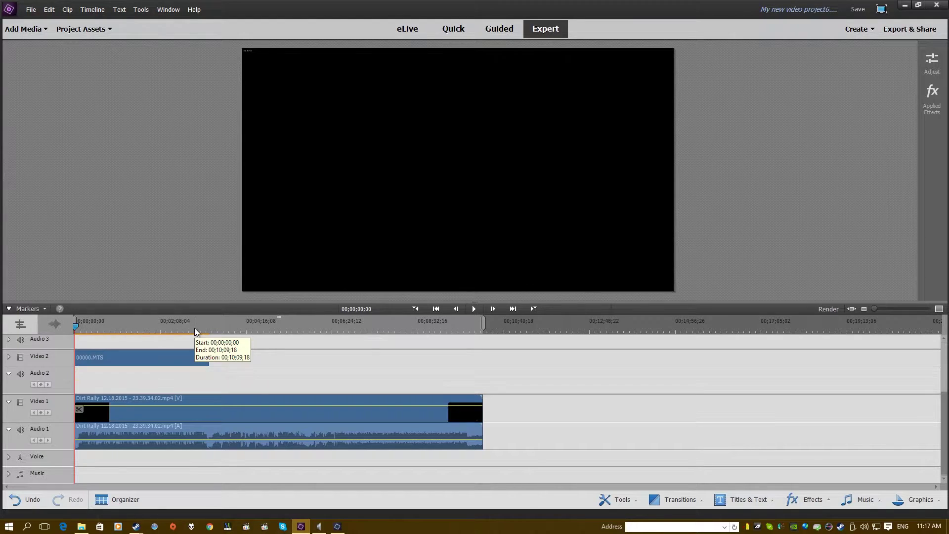
Delete the empty tracks from the timeline
right_click(208, 381)
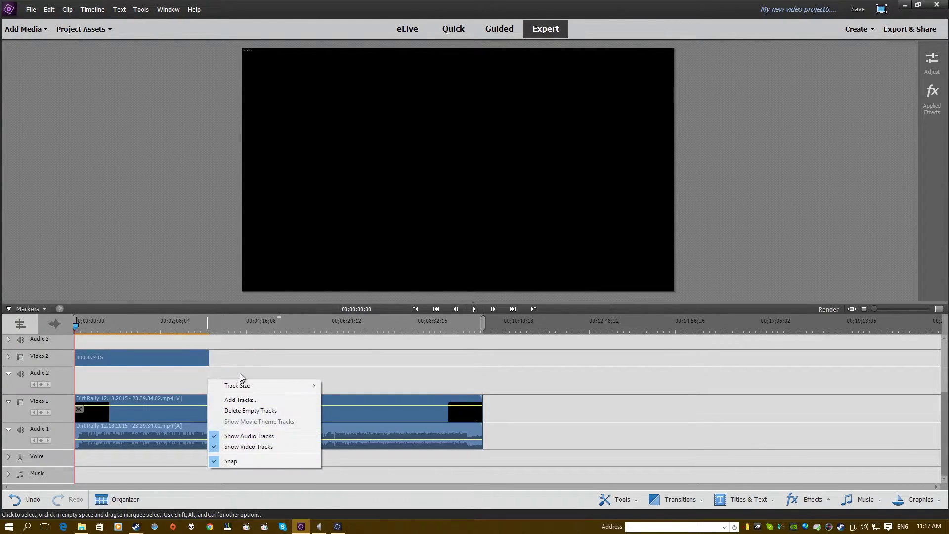
left_click(257, 410)
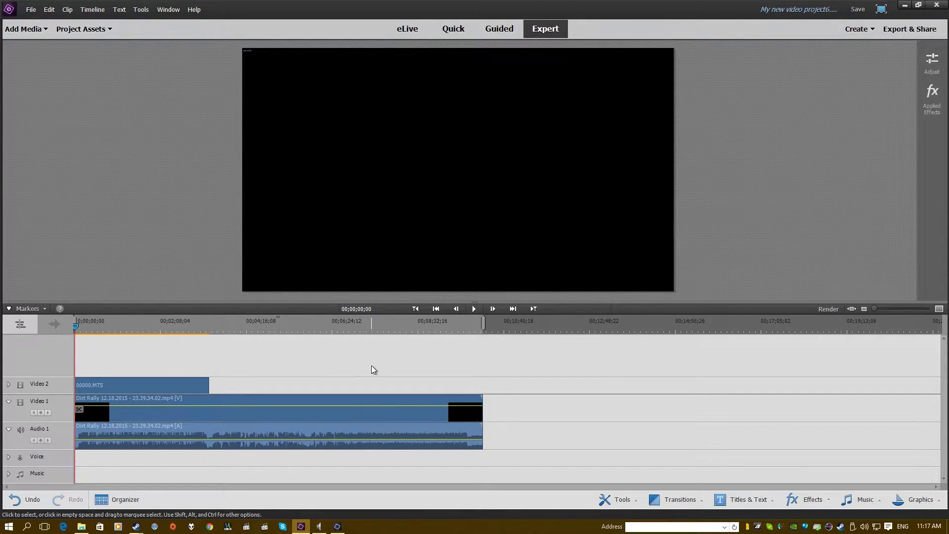
left_click_drag(207, 329, 209, 328)
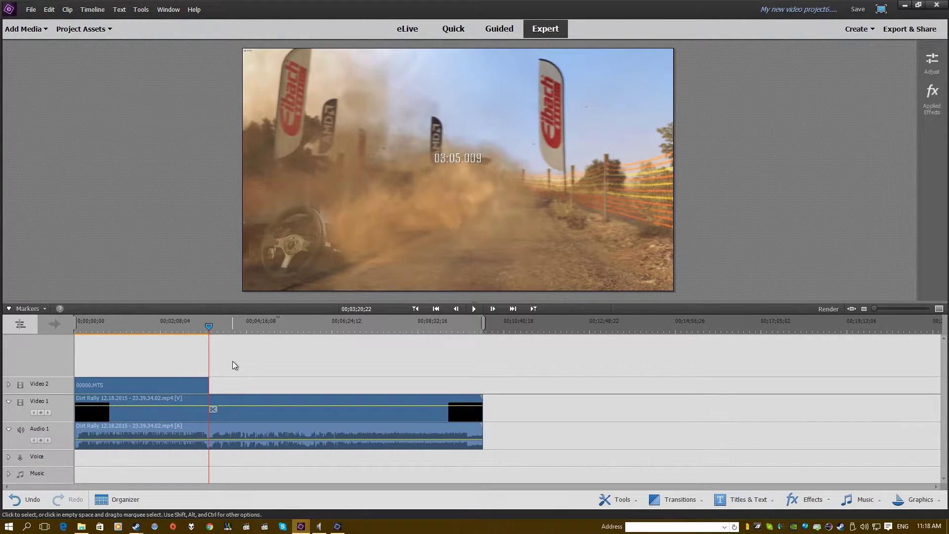
Add four new video and audio tracks, giving Video 3 and Audio 3 above Video 2
right_click(230, 384)
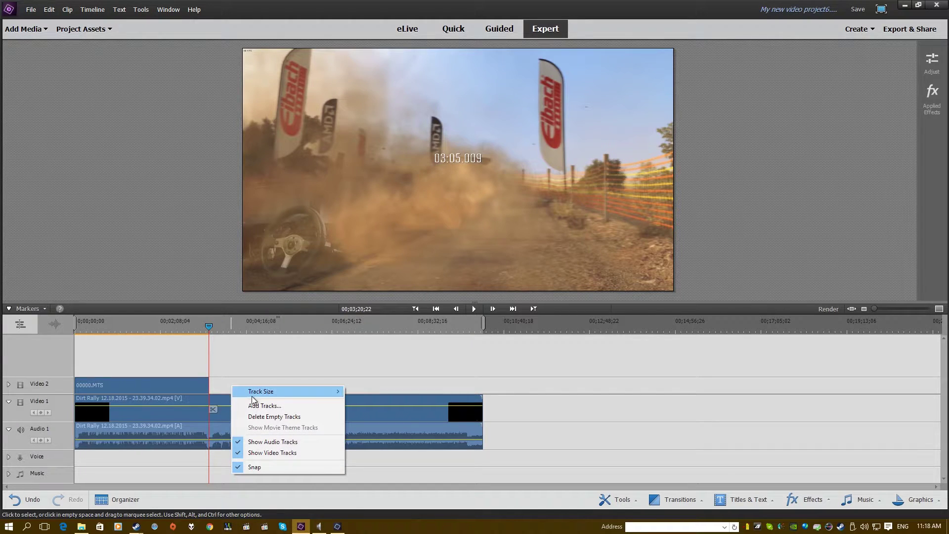
left_click(260, 406)
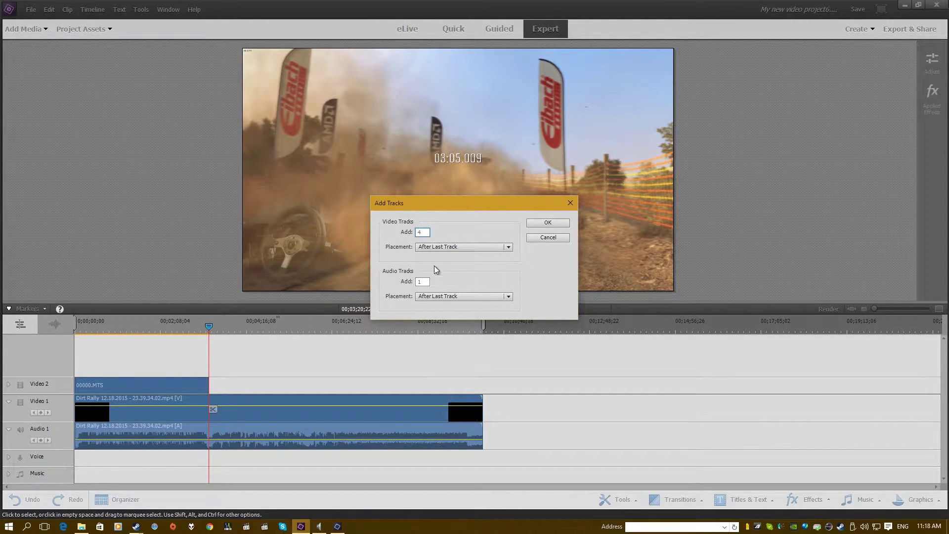
double_click(423, 281)
left_click(548, 223)
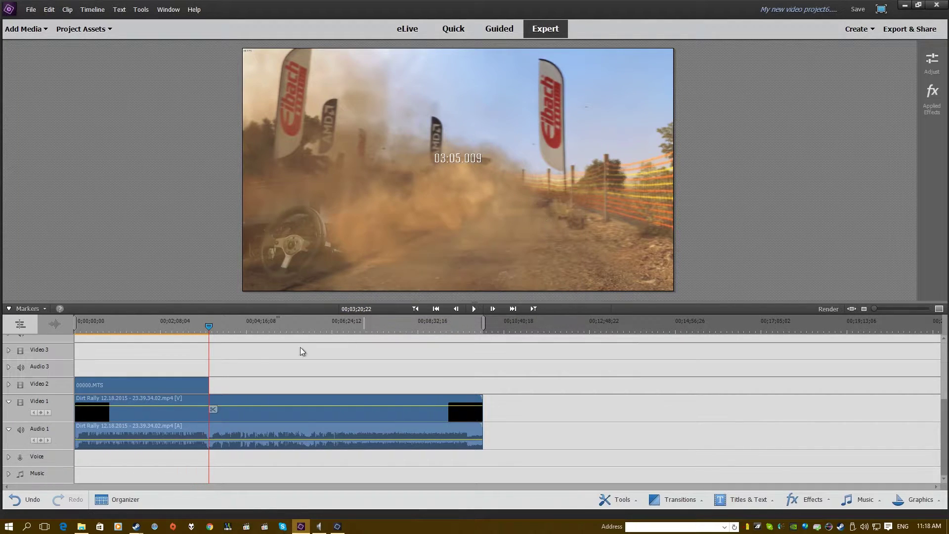
Split the Dirt Rally clip on Video 1 at 00;03;20;27, where the race ends
scroll(224, 378, "up", 5)
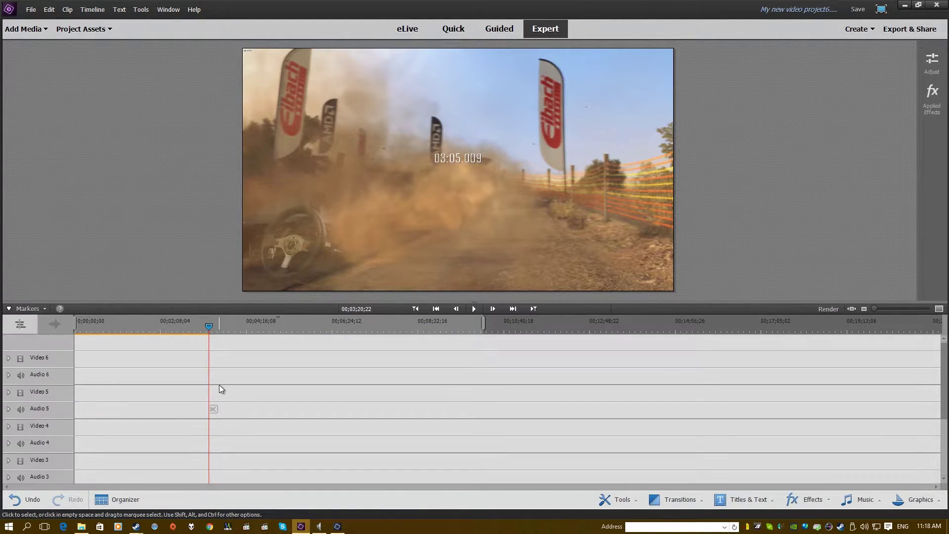
scroll(218, 384, "down", 5)
scroll(213, 378, "up", 5)
scroll(213, 379, "down", 5)
scroll(213, 378, "up", 1)
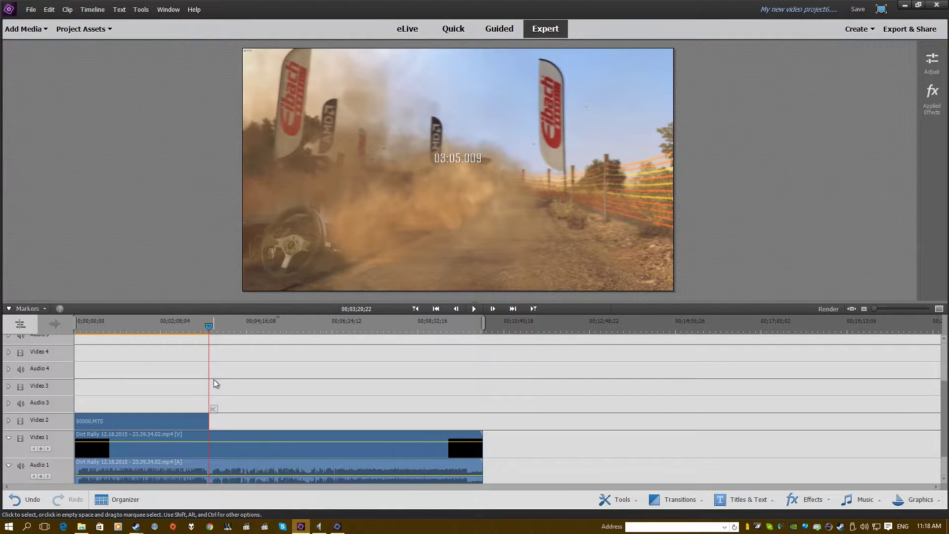
left_click(209, 324)
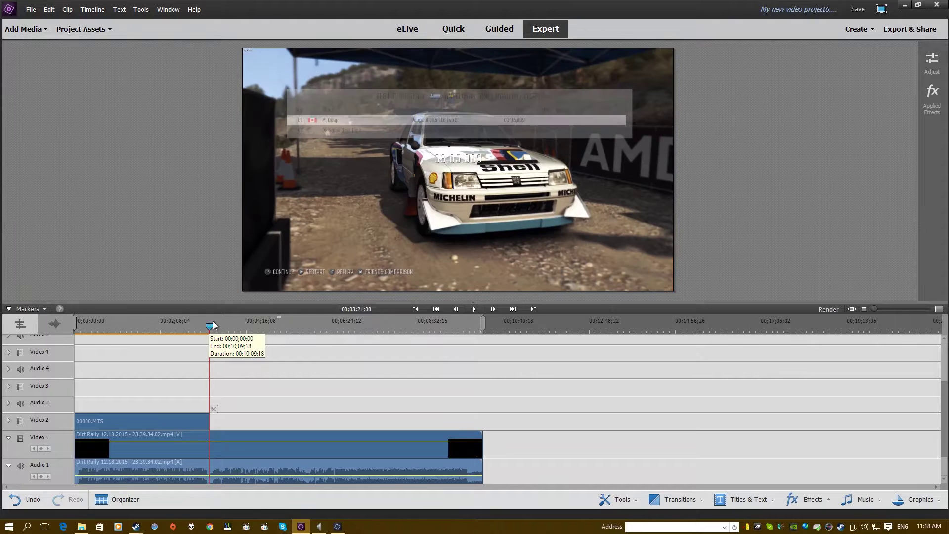
key("Left")
key("Left")
key("Left")
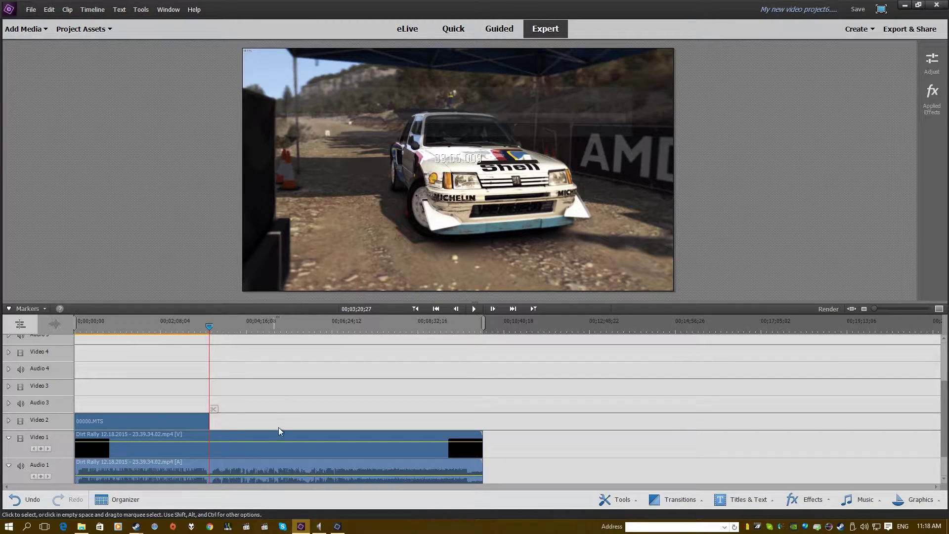
left_click(262, 456)
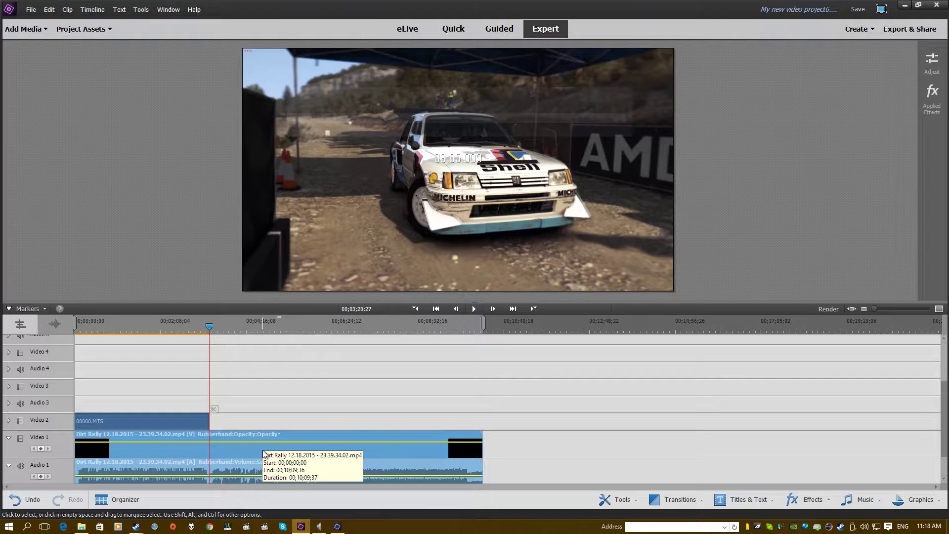
key("Left")
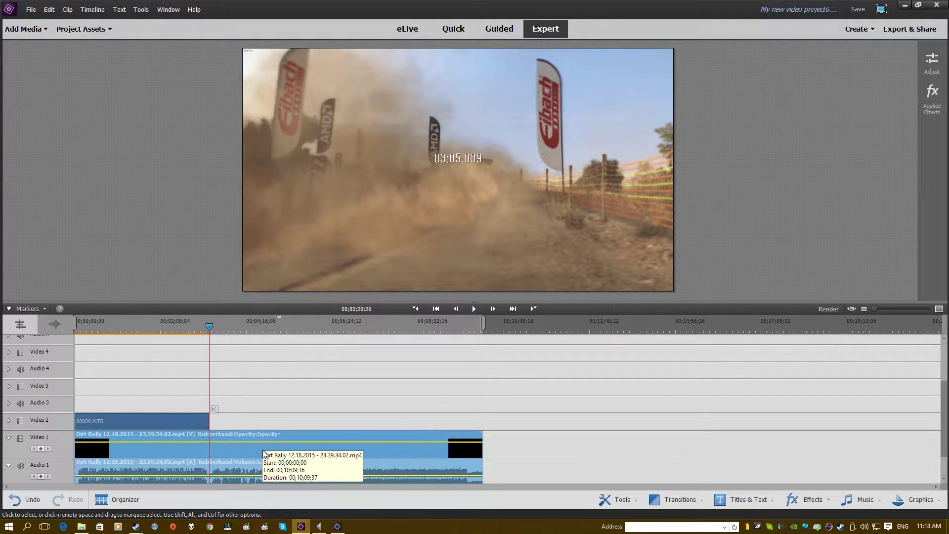
key("Right")
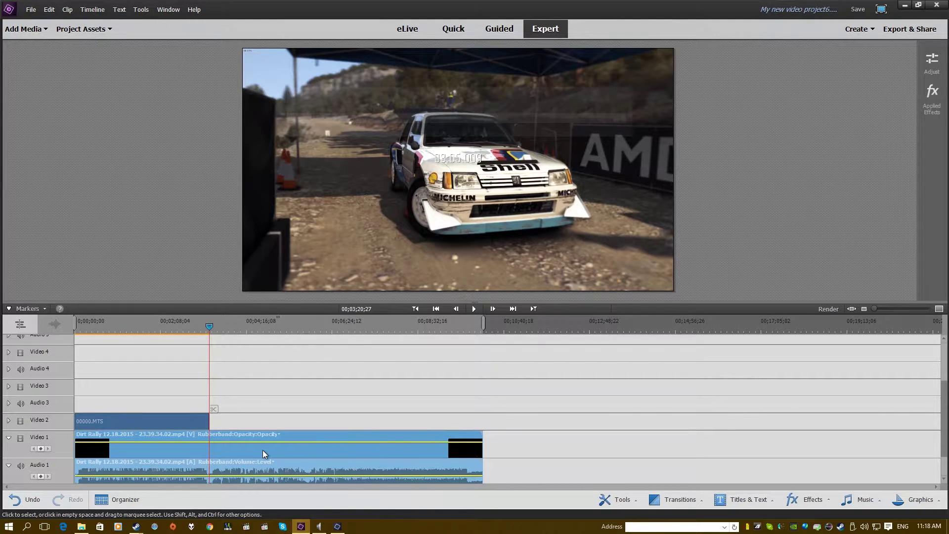
key("ctrl+k")
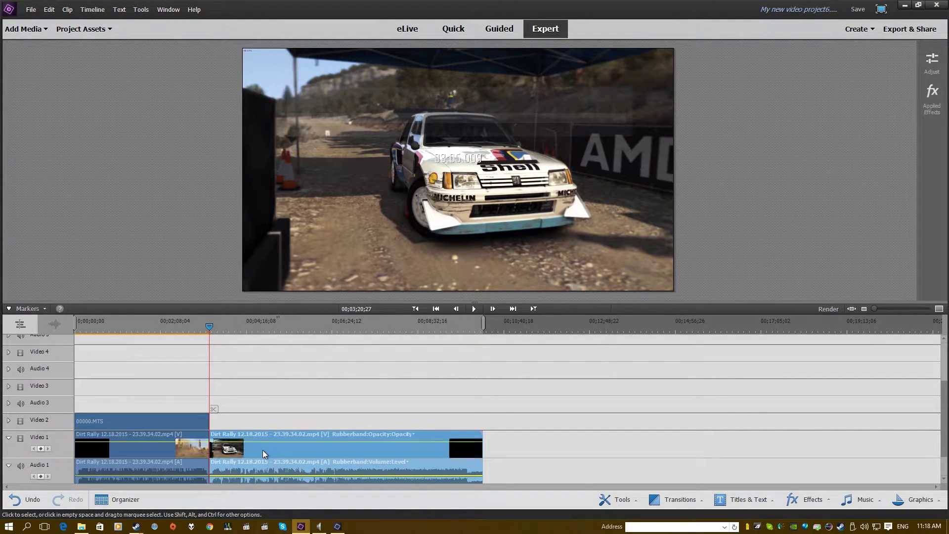
Split the Dirt Rally clip again near 00;06;31
left_click(333, 325)
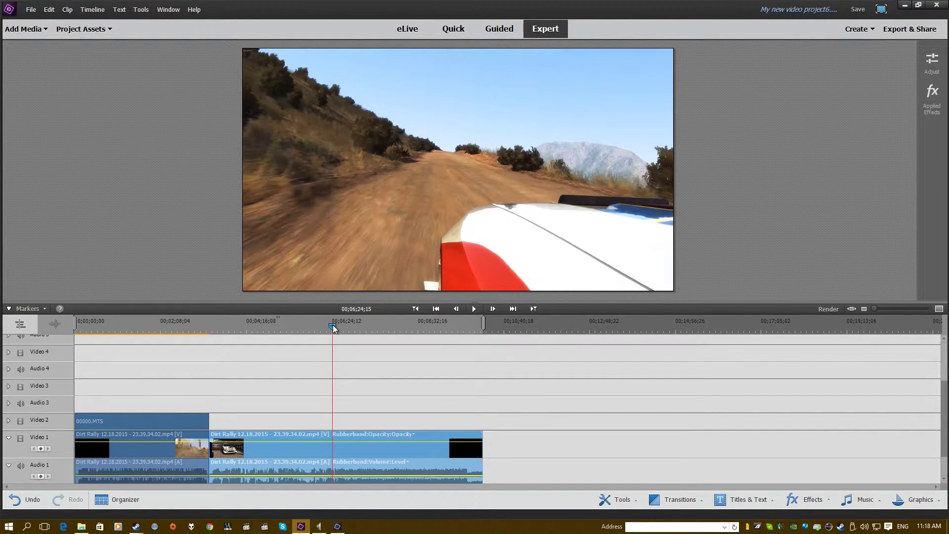
left_click_drag(330, 324, 337, 343)
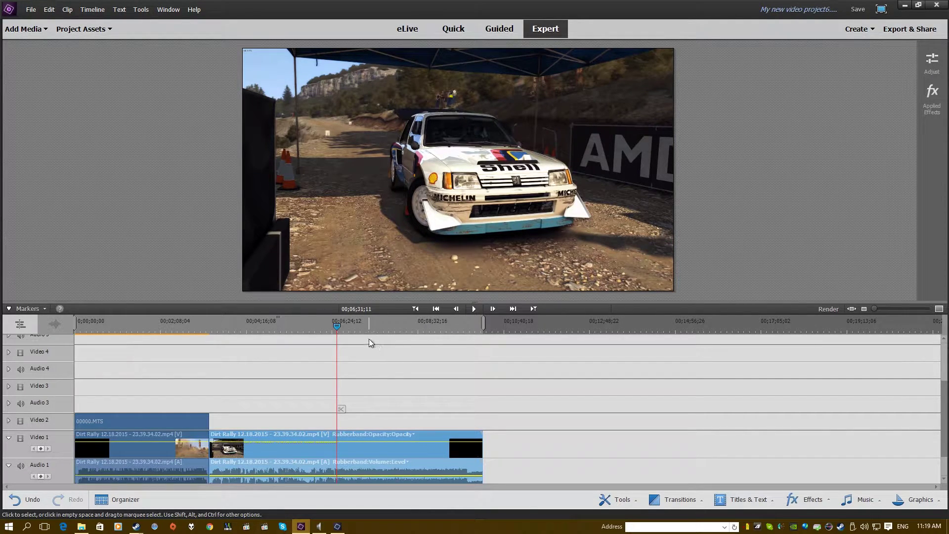
key("ctrl+k")
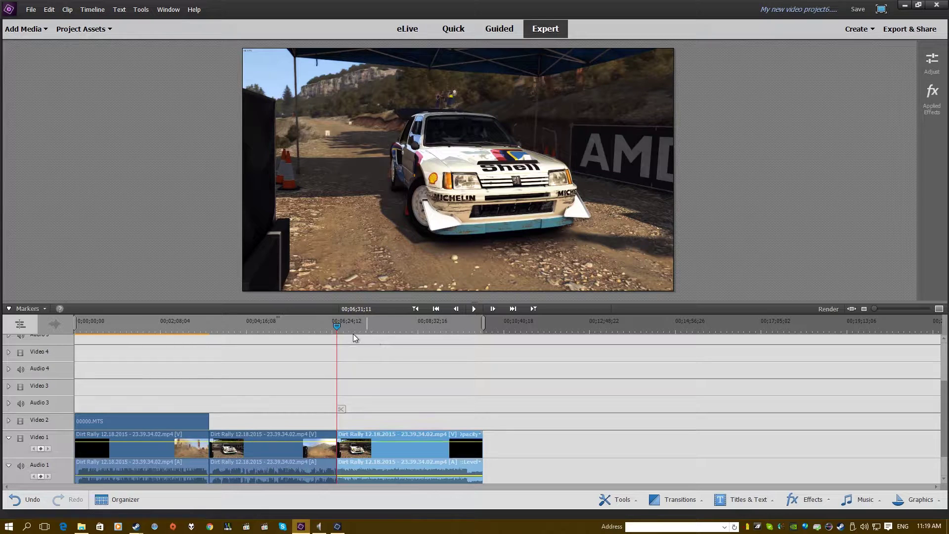
left_click_drag(353, 335, 296, 338)
left_click(285, 464)
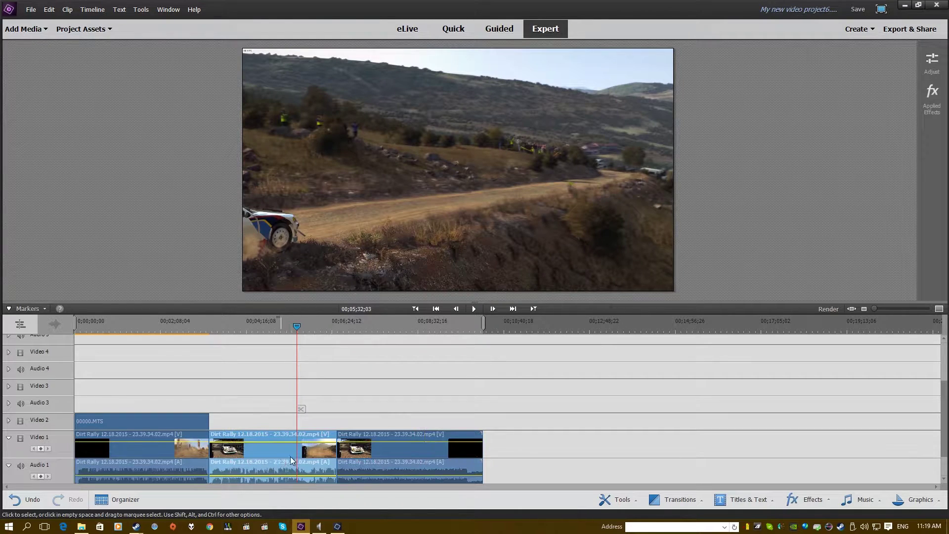
left_click(387, 458)
left_click(144, 459)
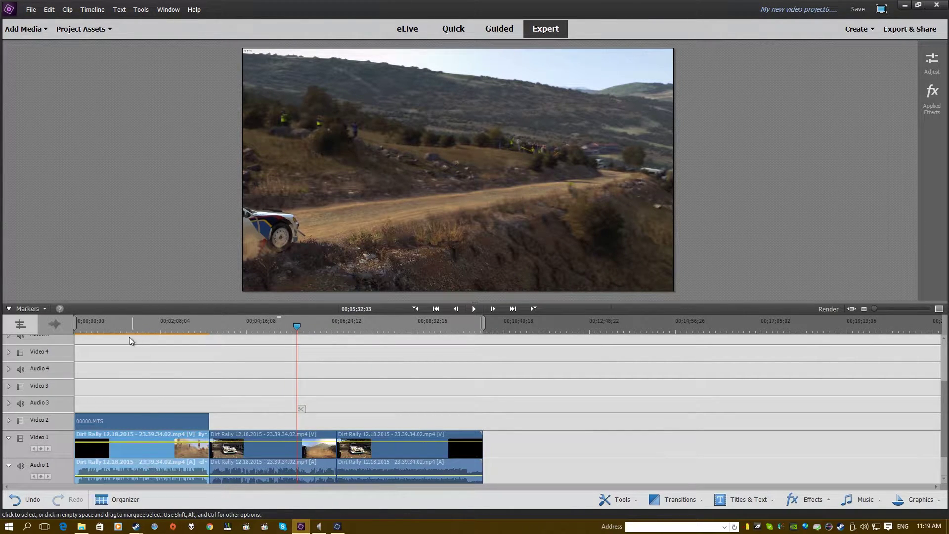
left_click(90, 327)
left_click(117, 327)
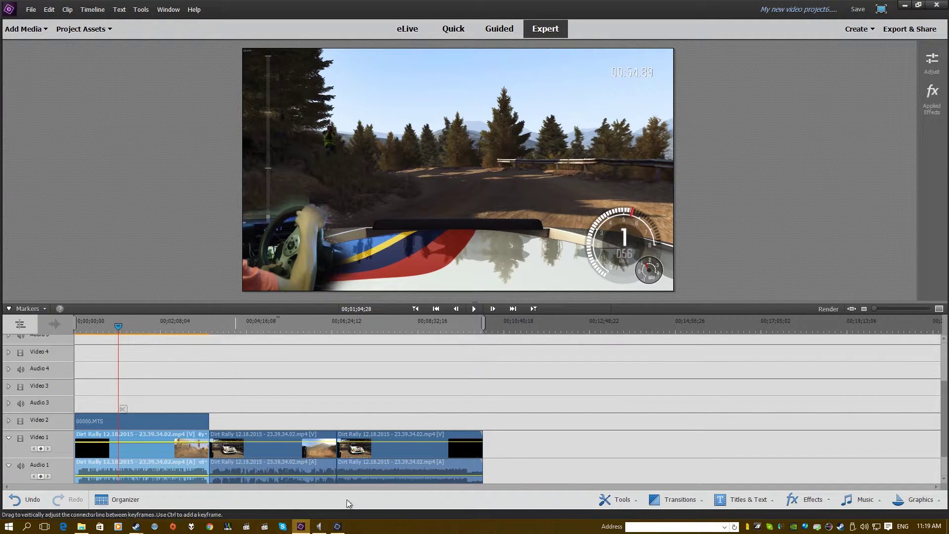
left_click(277, 446)
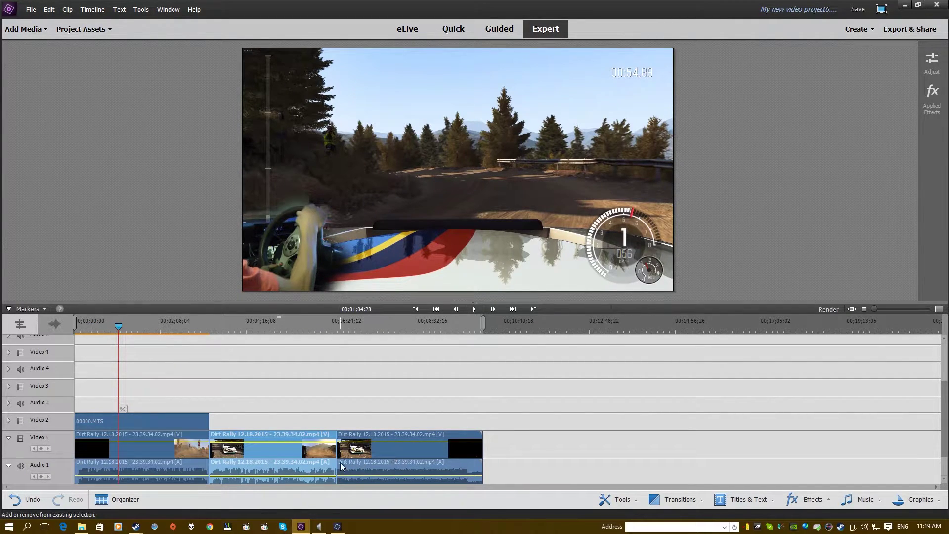
left_click(257, 325)
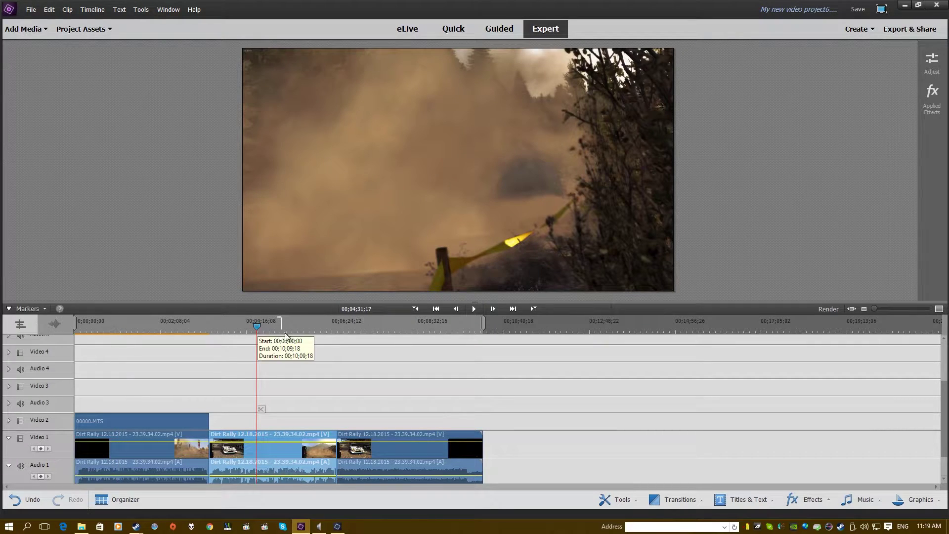
left_click(392, 328)
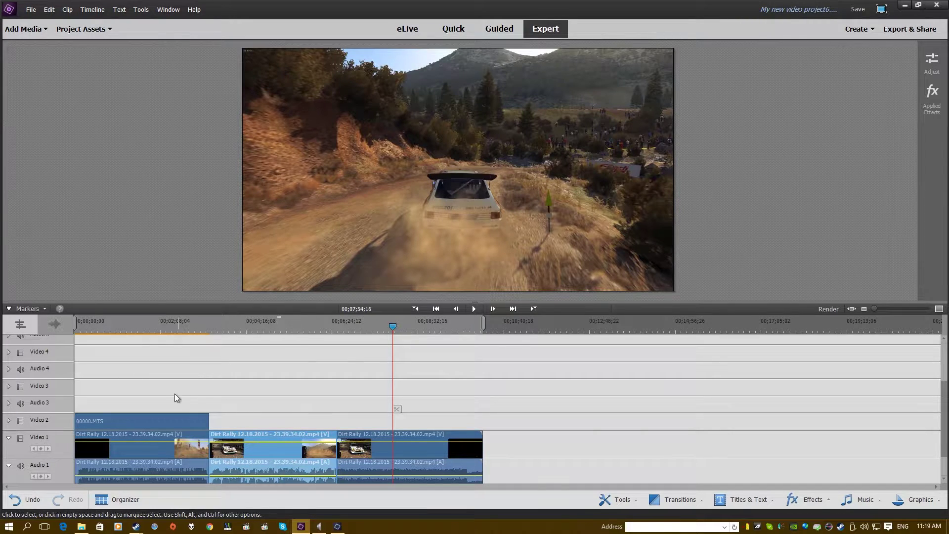
left_click(136, 323)
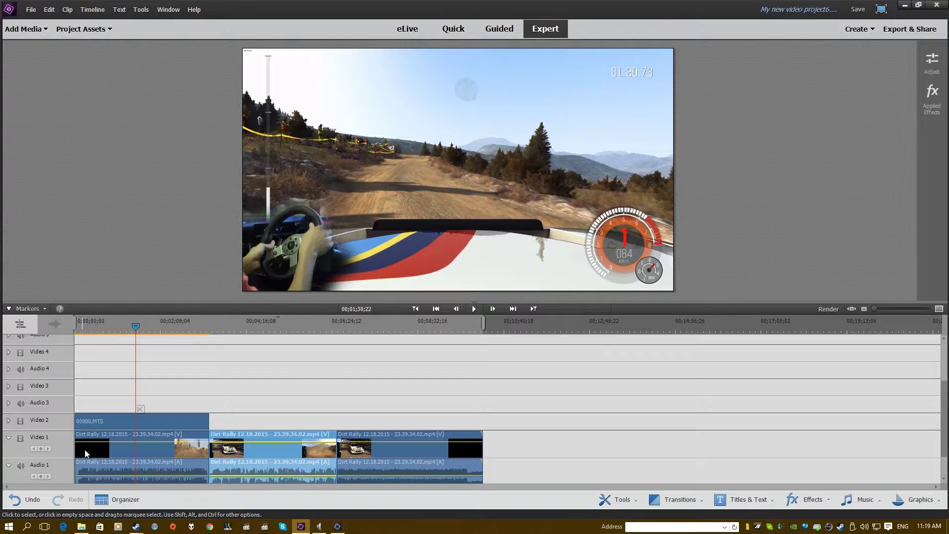
mouse_move(122, 325)
left_mouse_down()
mouse_move(114, 322)
mouse_move(129, 325)
left_mouse_up()
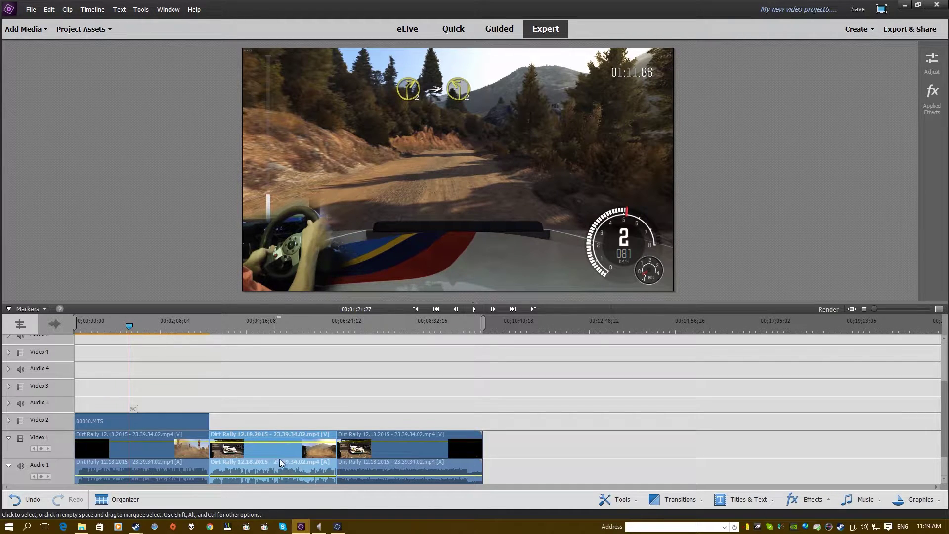
left_click(366, 455)
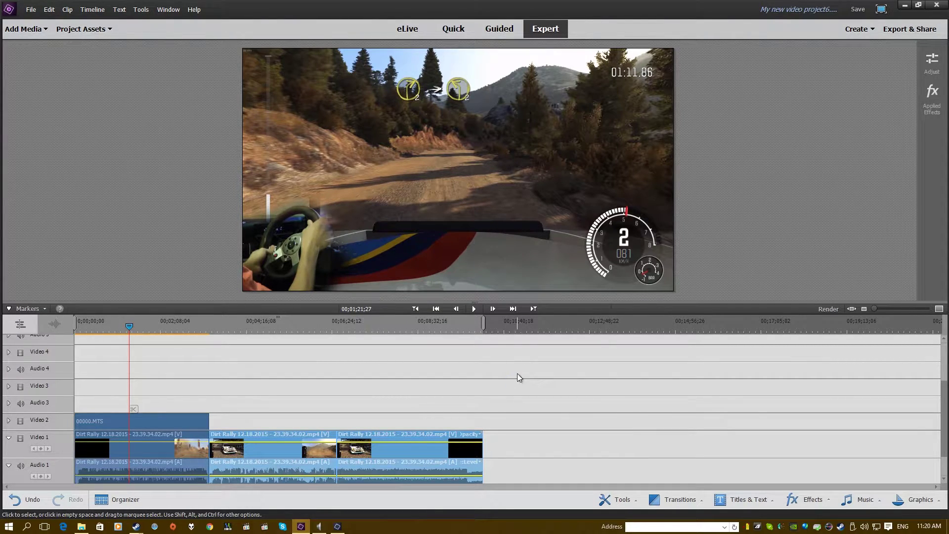
left_click(519, 331)
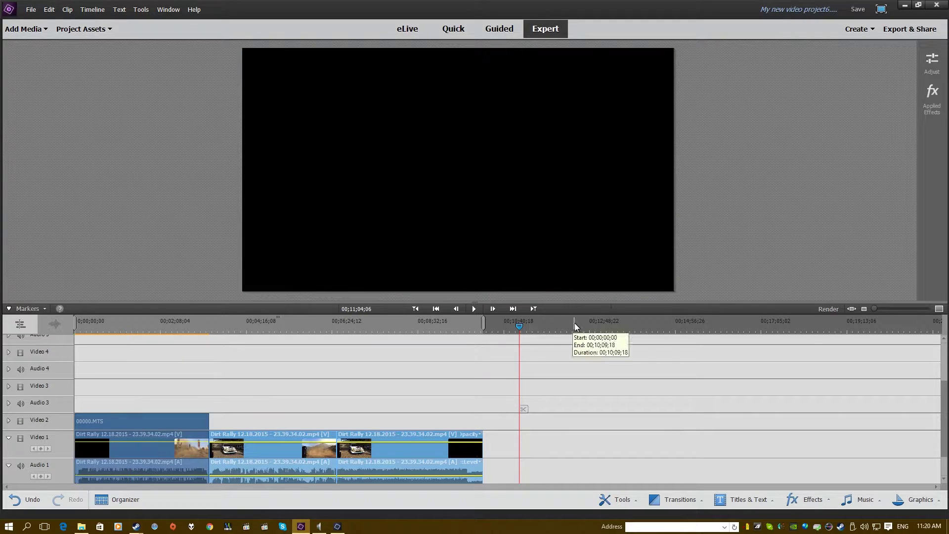
Paste copies of the Dirt Rally clips at the playhead, after the gap on Video 1
key("ctrl+v")
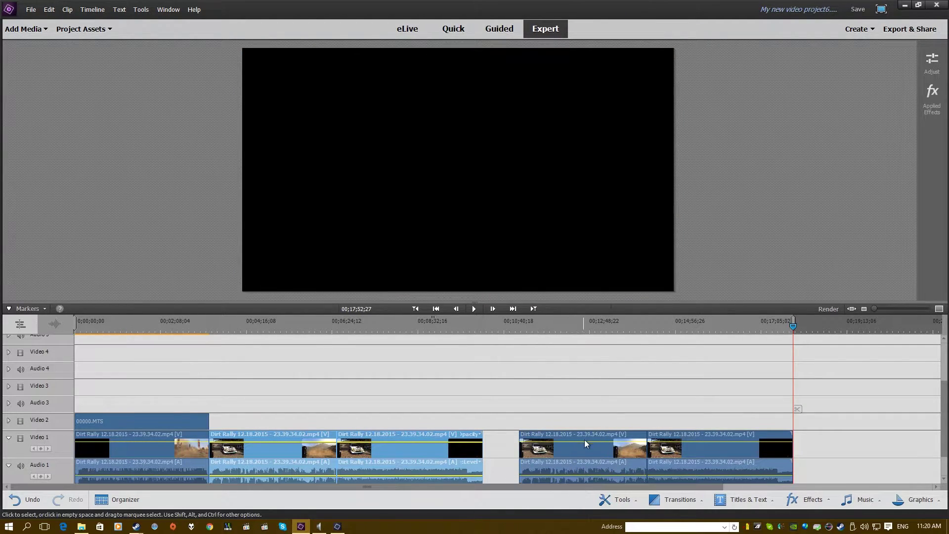
left_click(589, 449)
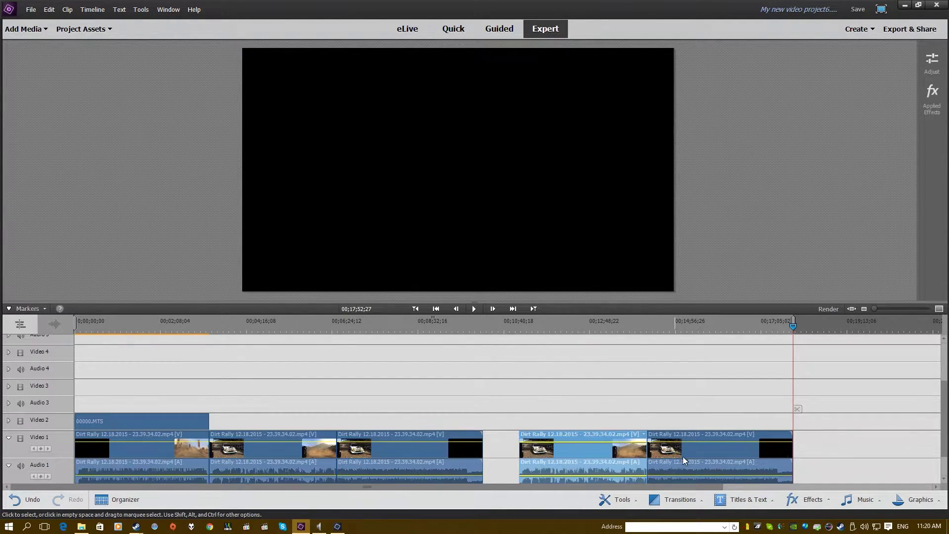
left_click(683, 455)
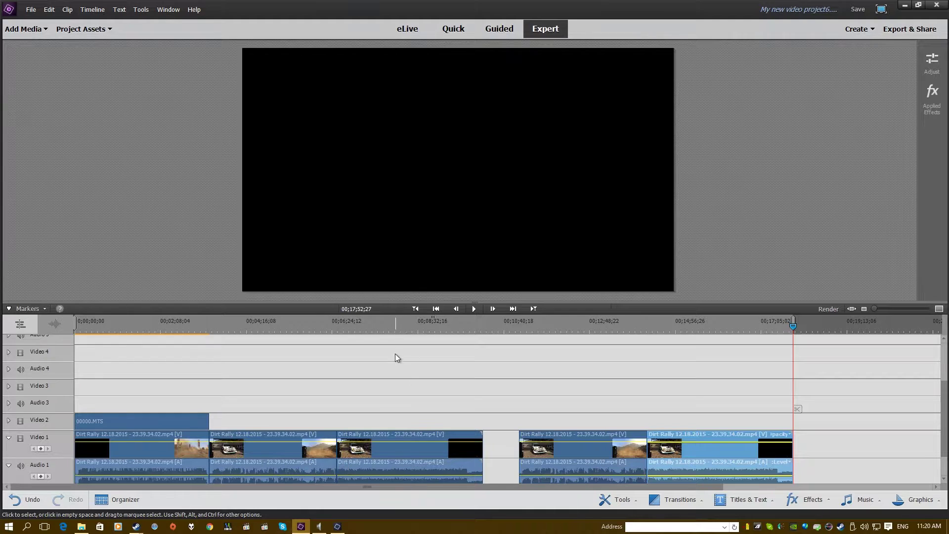
Move the second pasted Dirt Rally piece up onto Video 3 at the timeline start
left_click(392, 326)
left_click(393, 453)
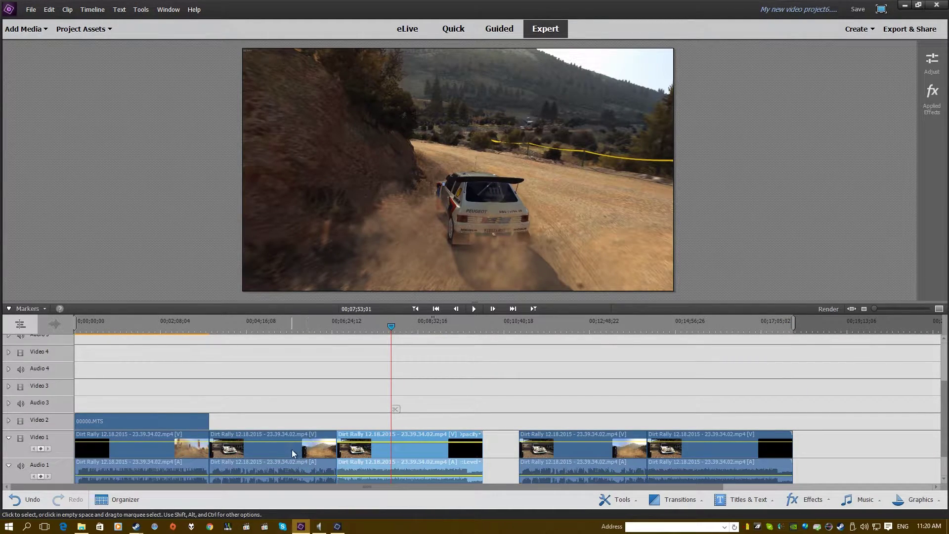
left_click_drag(309, 440, 166, 385)
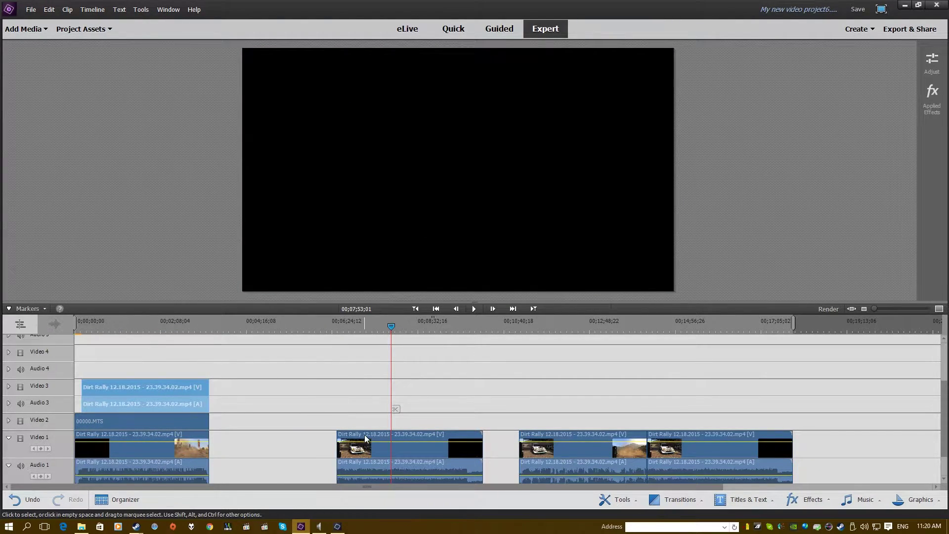
Move the third Dirt Rally piece onto Video 4 near the start, around 00;00;30
left_click(90, 330)
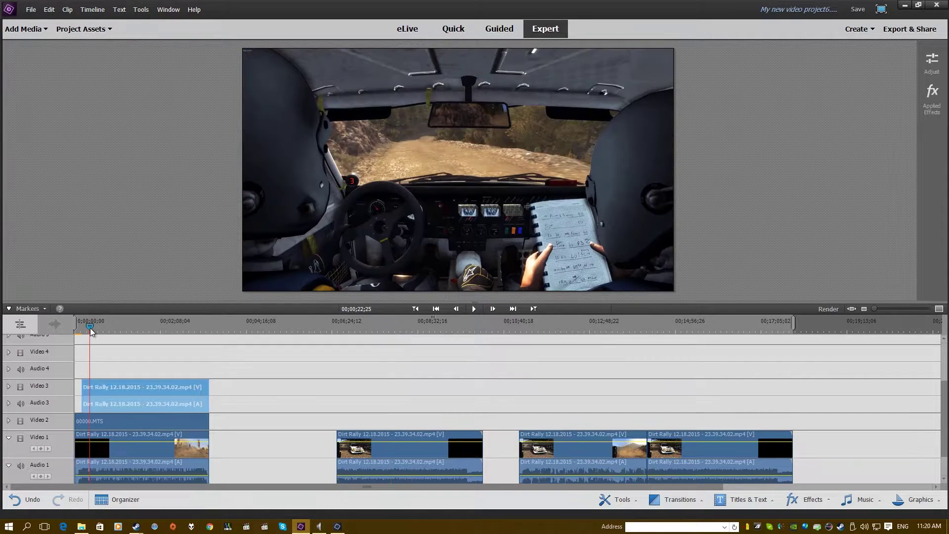
left_click_drag(91, 330, 97, 331)
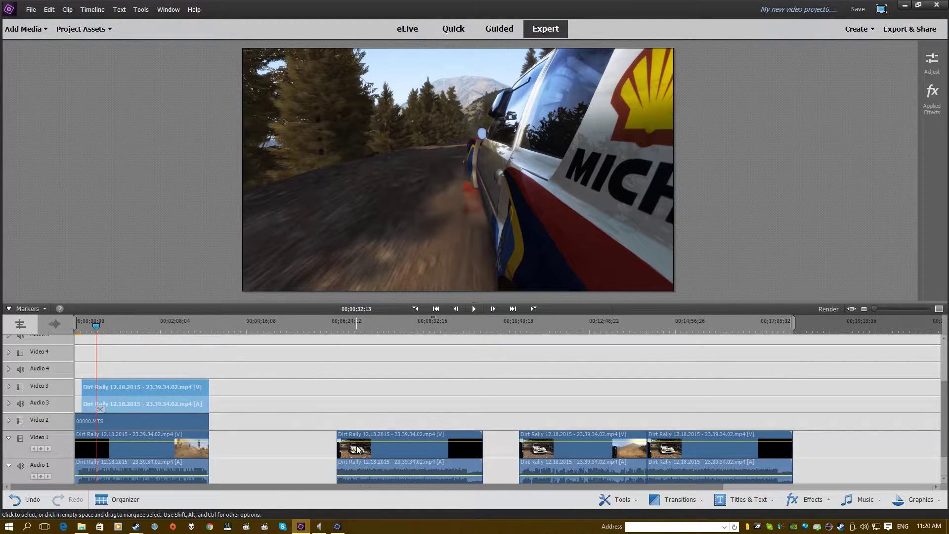
left_click_drag(383, 454, 125, 356)
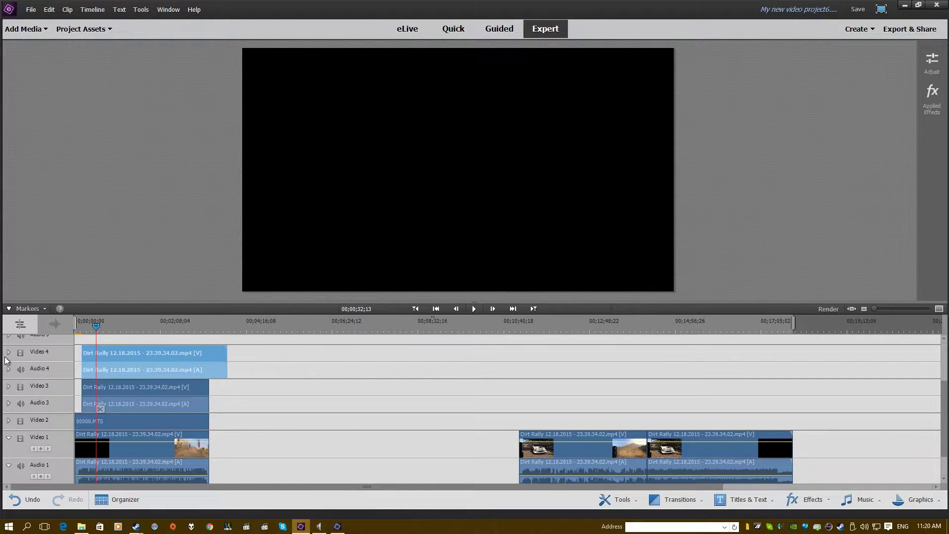
Turn off the Video 4 and Video 3 tracks in the preview
left_click(100, 330)
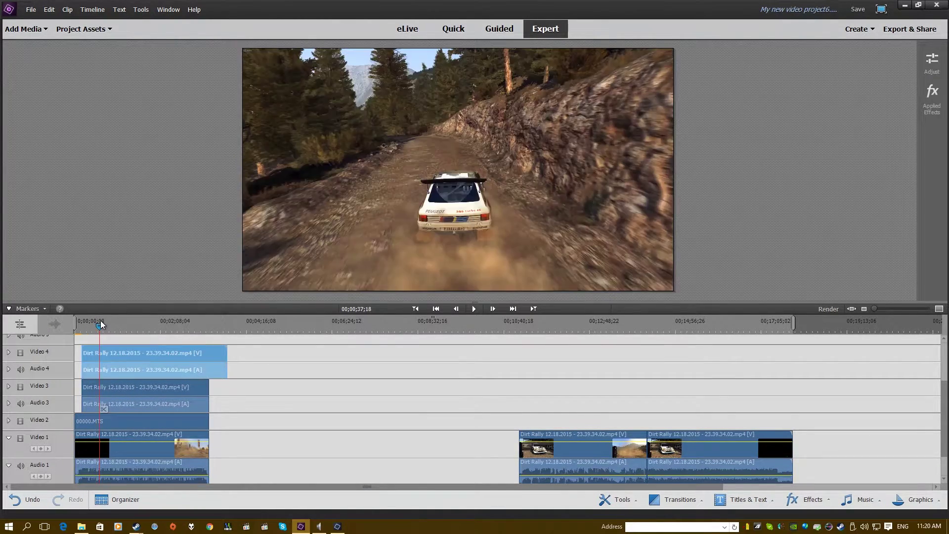
left_click(21, 353)
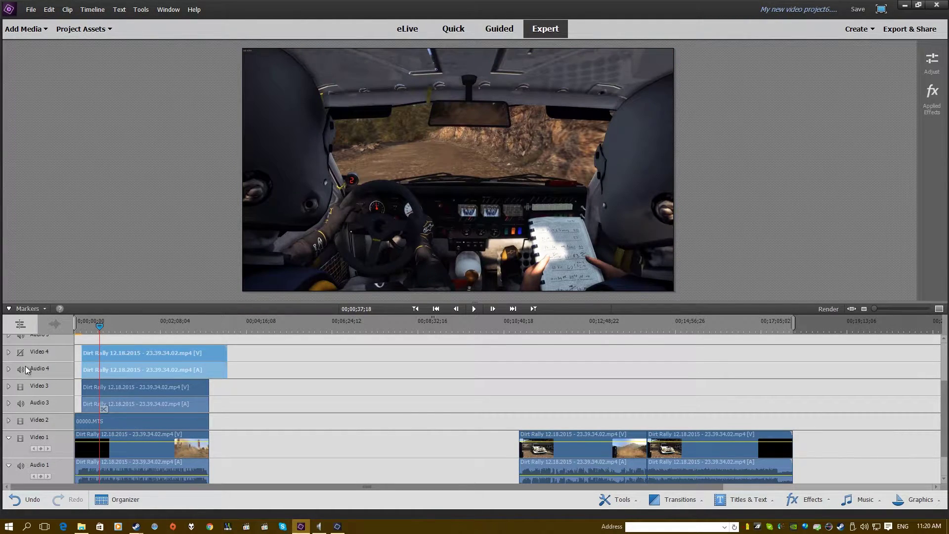
left_click(21, 384)
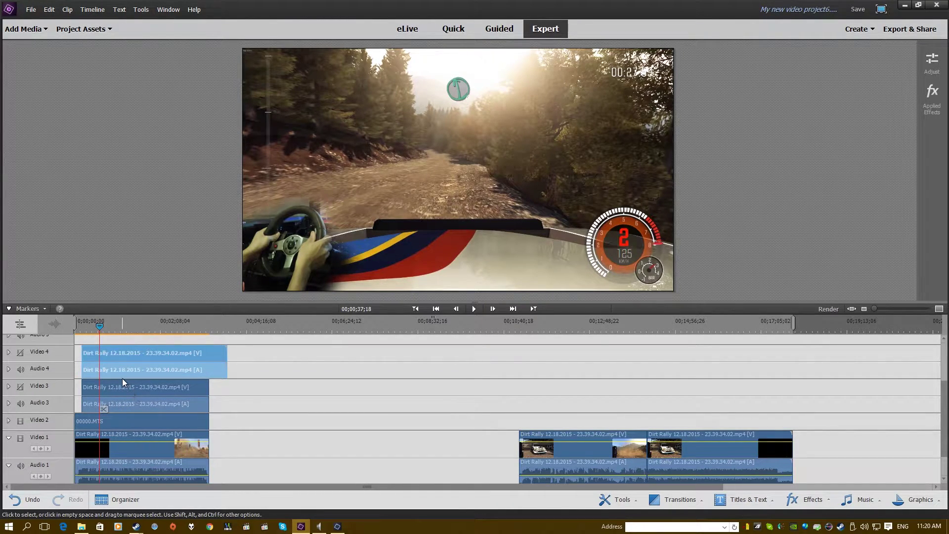
Show Video 4 again and park the playhead at frame 00;03;20;28
left_click_drag(202, 328, 208, 327)
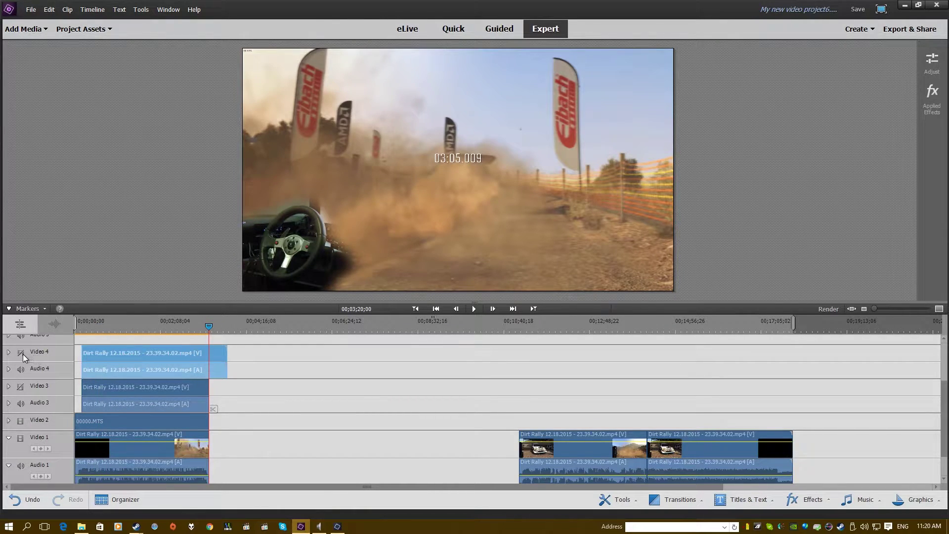
left_click(23, 353)
mouse_move(210, 324)
left_mouse_down()
mouse_move(201, 326)
mouse_move(212, 330)
left_mouse_up()
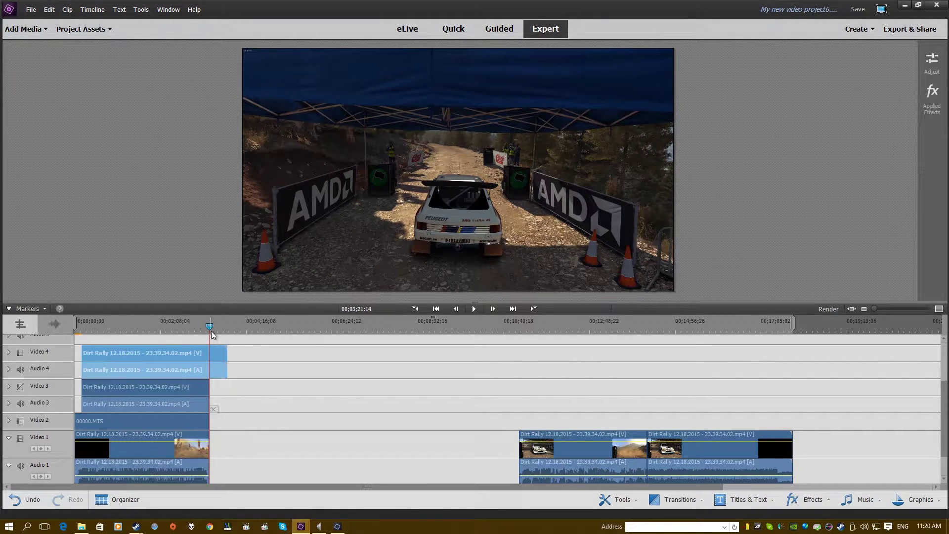
key("Left")
key("Left")
key("Left")
key("Left")
key("Left")
key("Left")
key("Left")
key("Left")
key("Left")
key("Left")
key("Left")
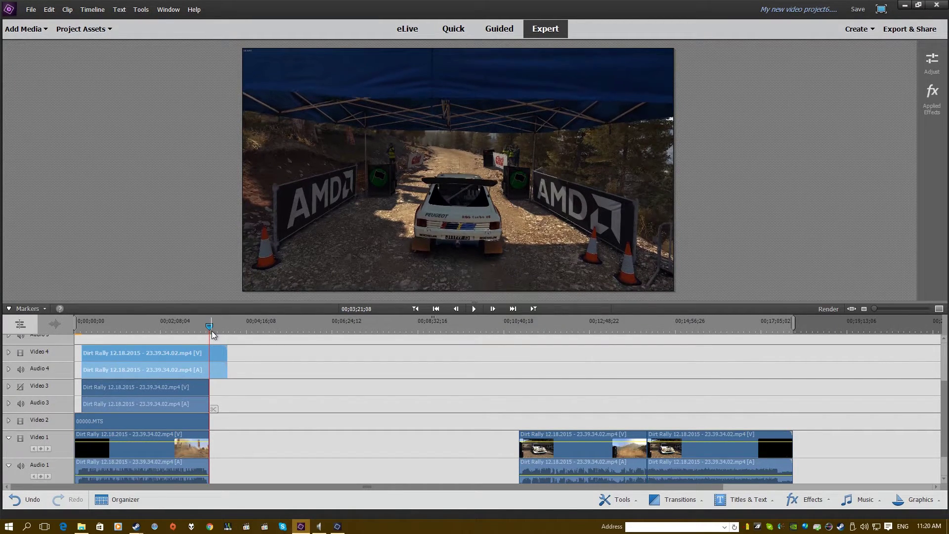
key("Left")
key("Left")
key("Left")
key("Left")
key("Left")
key("Left")
key("Left")
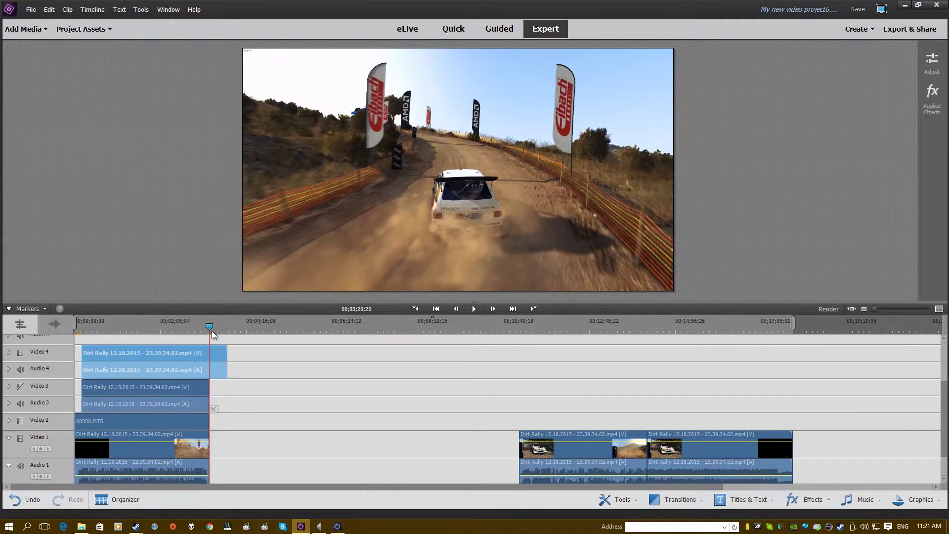
key("Right")
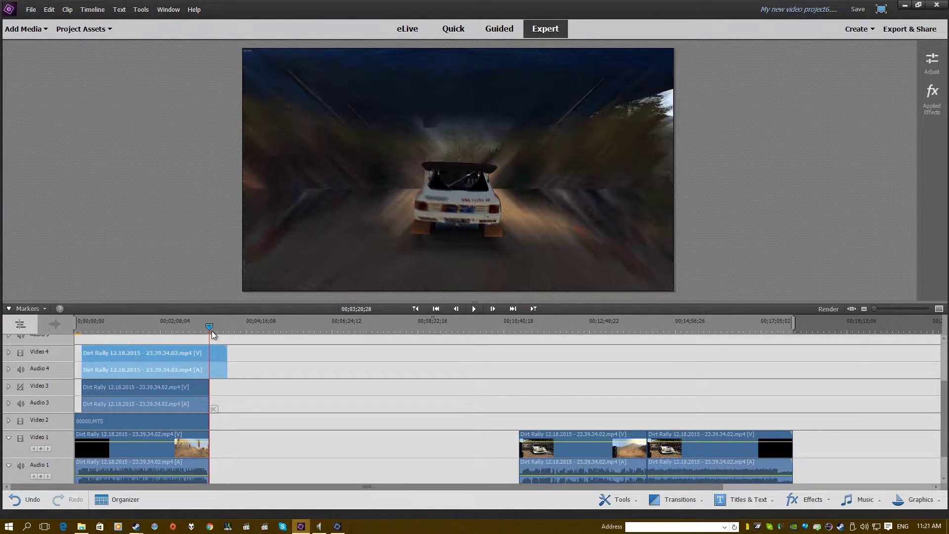
key("Right")
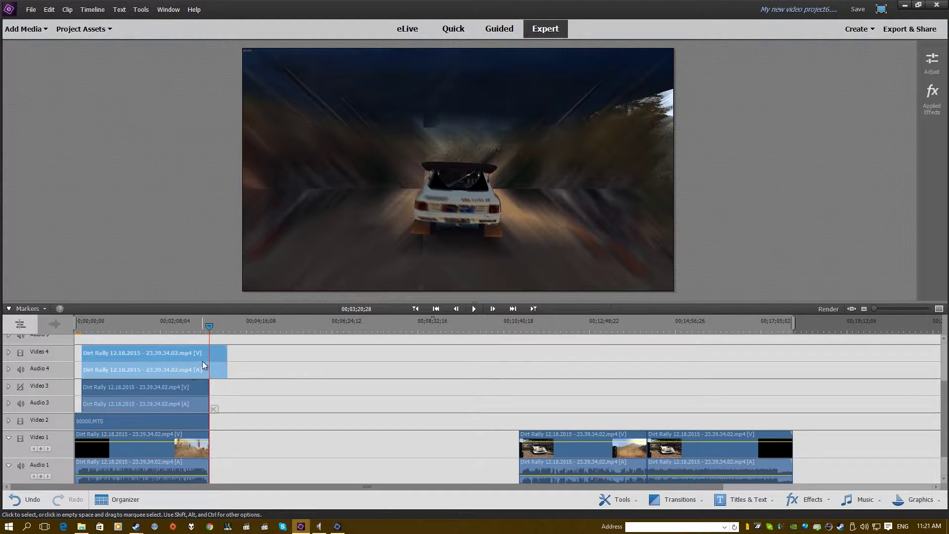
Split the Video 4 clip at 00;03;20;28 and delete the short leftover piece
key("ctrl+k")
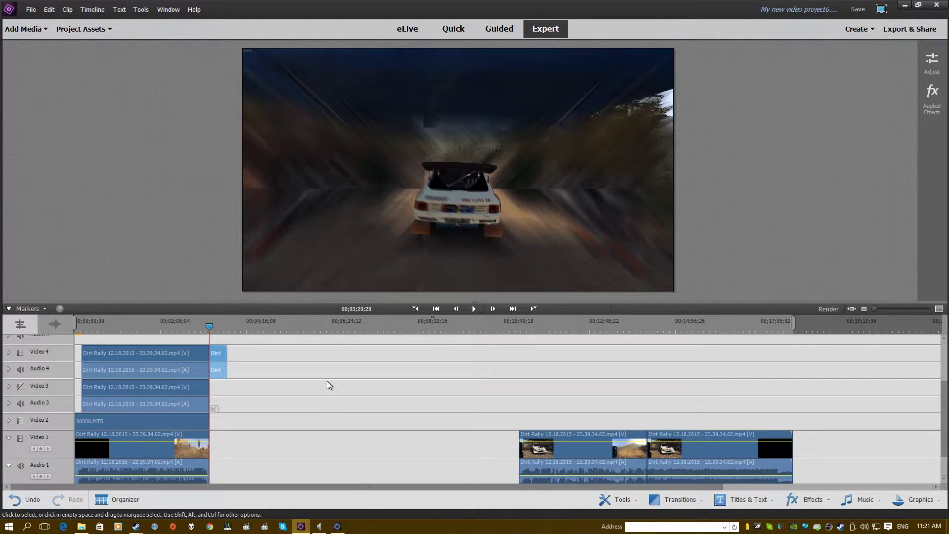
key("Delete")
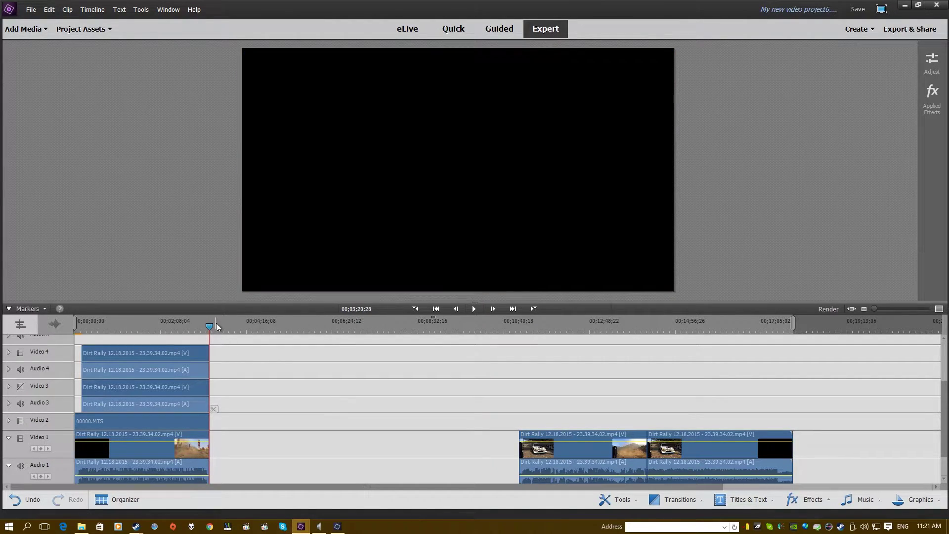
left_click_drag(201, 330, 84, 330)
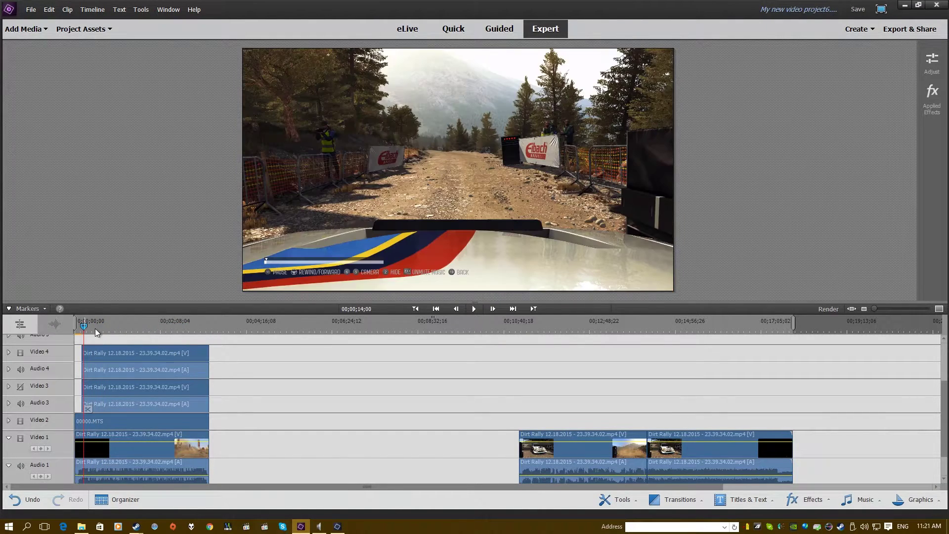
Trim the Video 4 clip's end edge to match the other tracks near 00;03;20
left_click(888, 309)
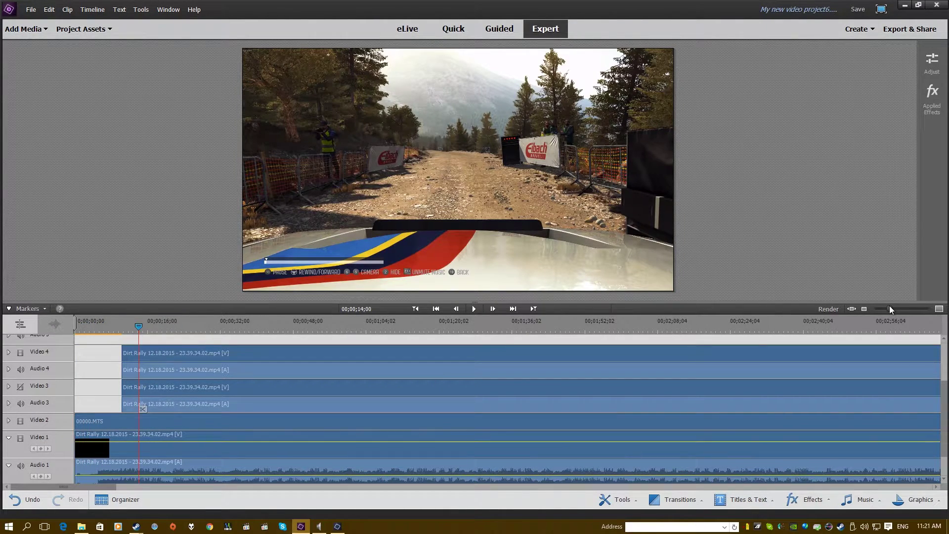
mouse_move(889, 309)
left_mouse_down()
mouse_move(908, 309)
mouse_move(888, 314)
left_mouse_up()
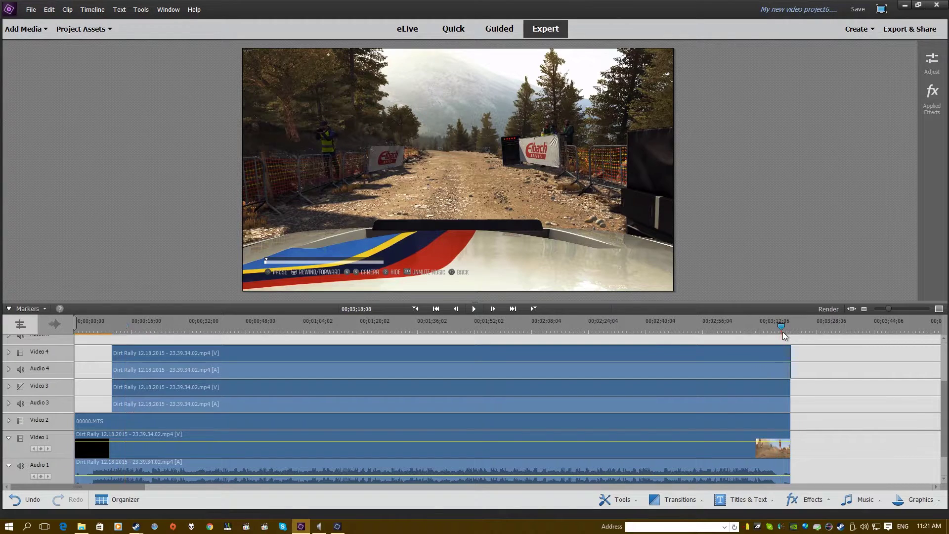
left_click(786, 331)
left_click_drag(786, 332, 791, 331)
left_click(903, 309)
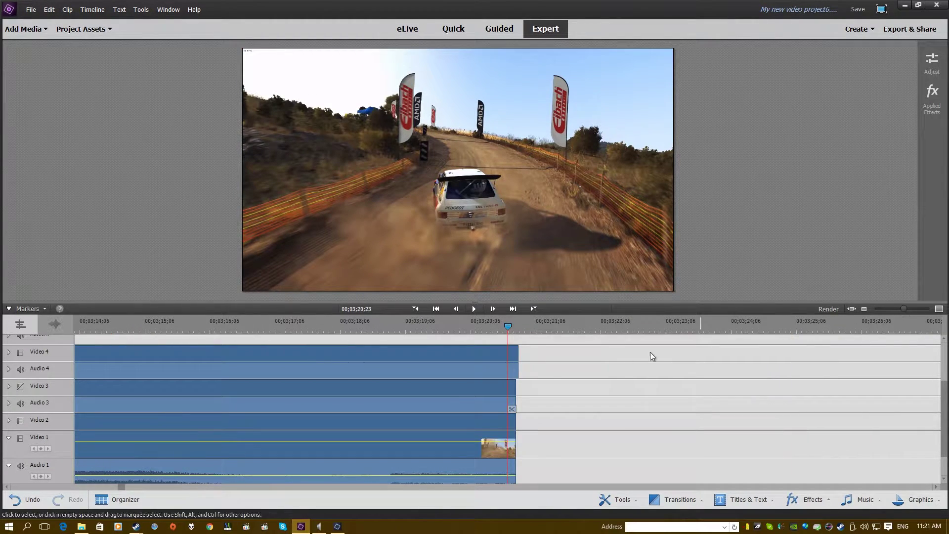
left_click(510, 368)
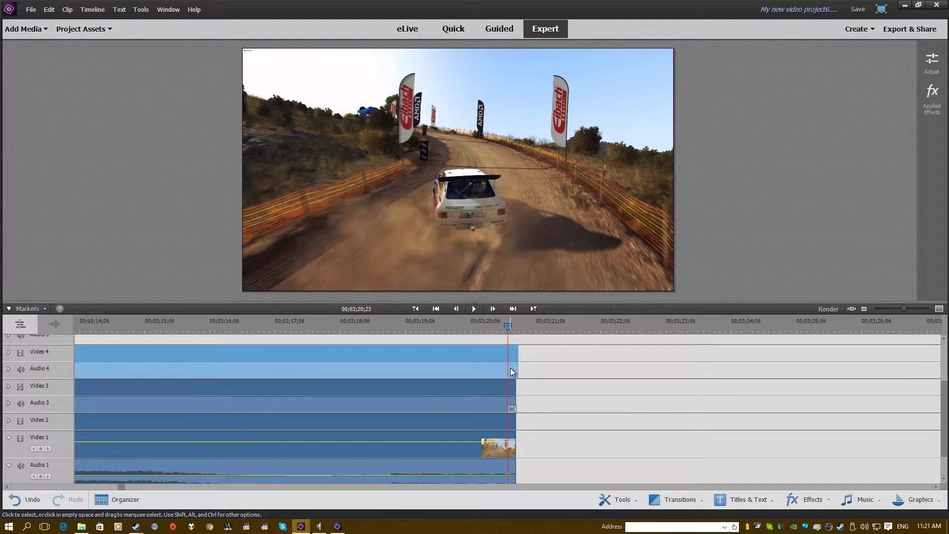
left_click(503, 399)
left_click(511, 366)
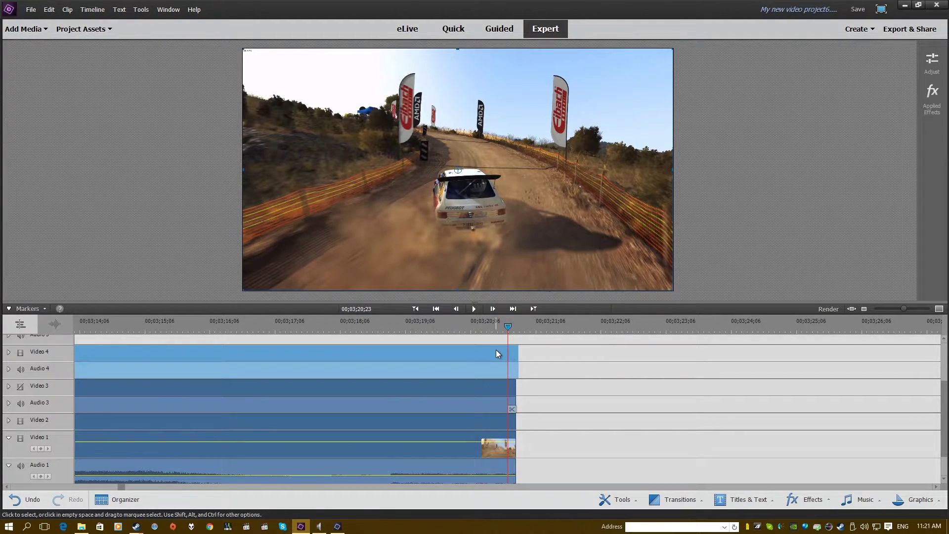
left_click_drag(518, 353, 515, 353)
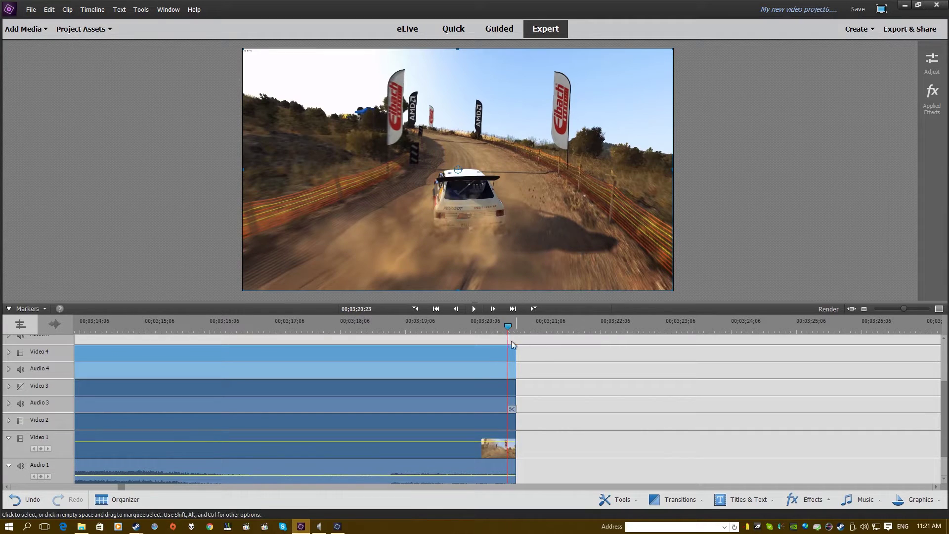
left_click(891, 309)
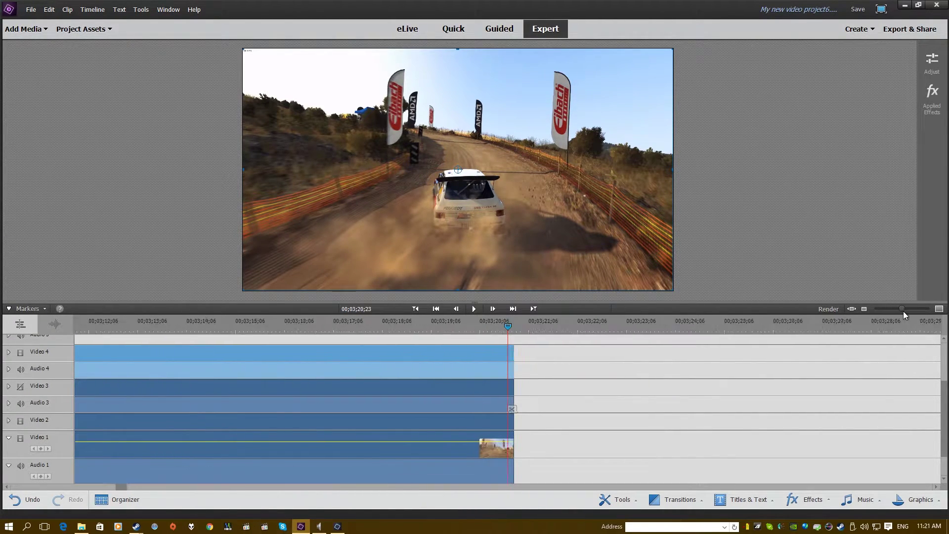
left_click_drag(902, 309, 925, 308)
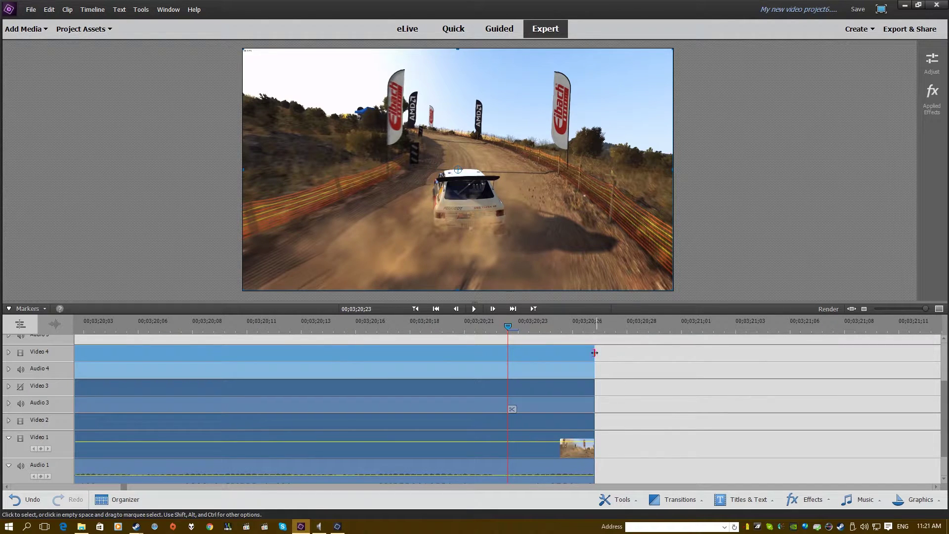
left_click(888, 309)
Trim the Video 4 clip's start edge to line up with the Video 3 clip
left_click_drag(888, 308, 879, 310)
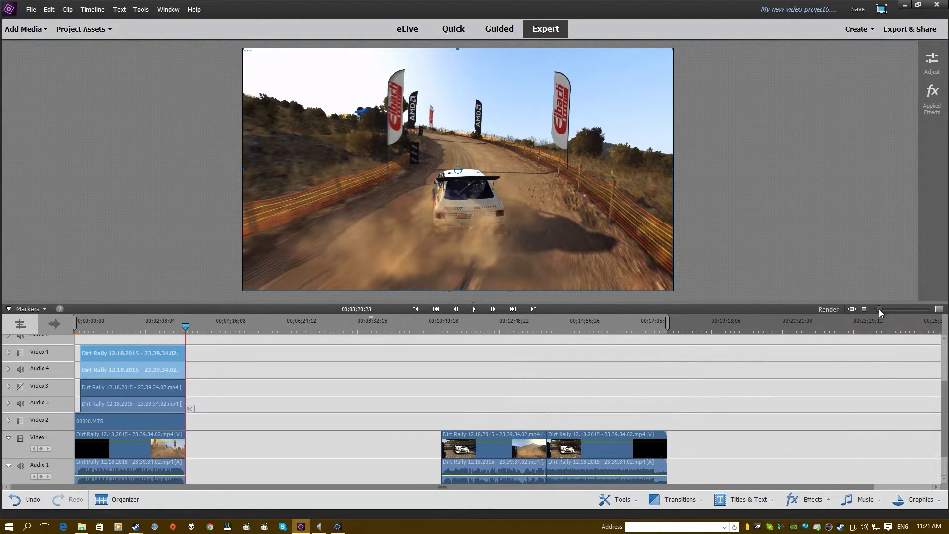
left_click(82, 325)
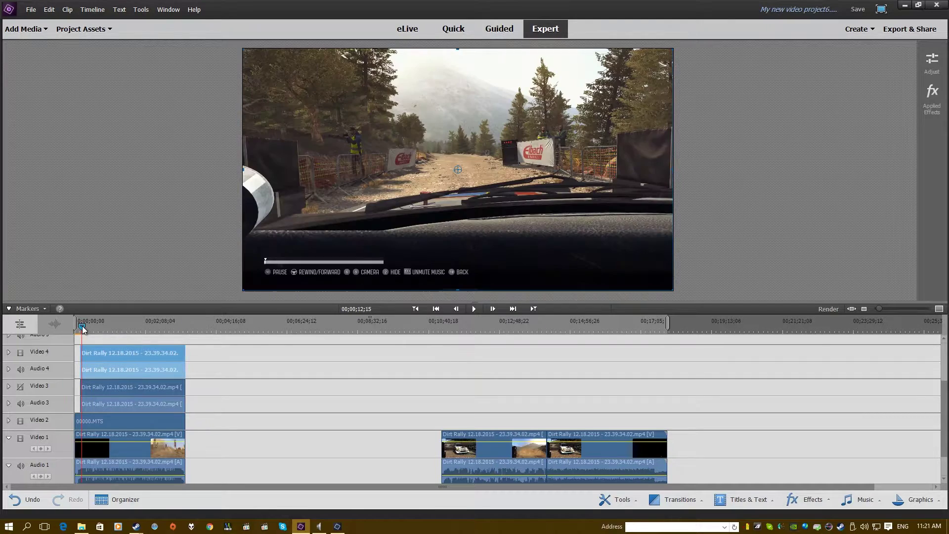
left_click_drag(82, 326, 81, 325)
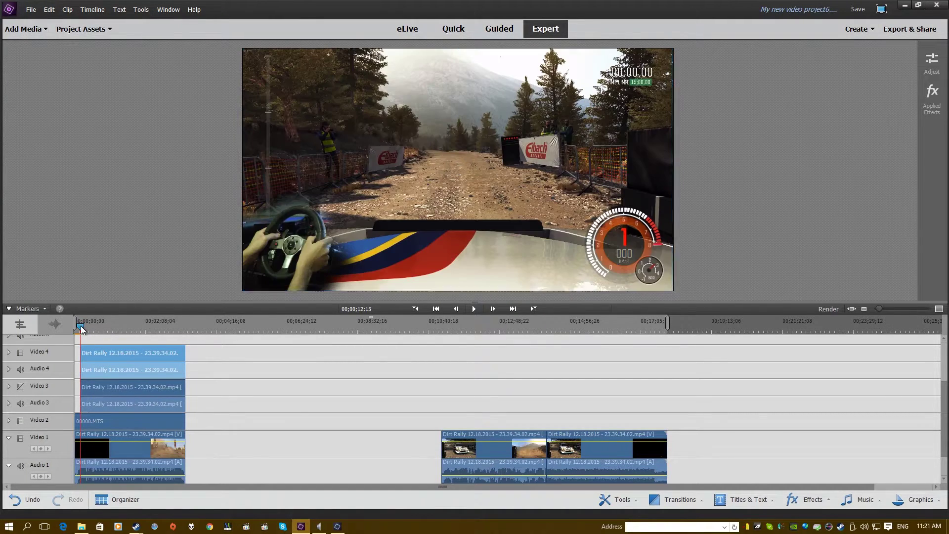
left_click_drag(879, 308, 902, 311)
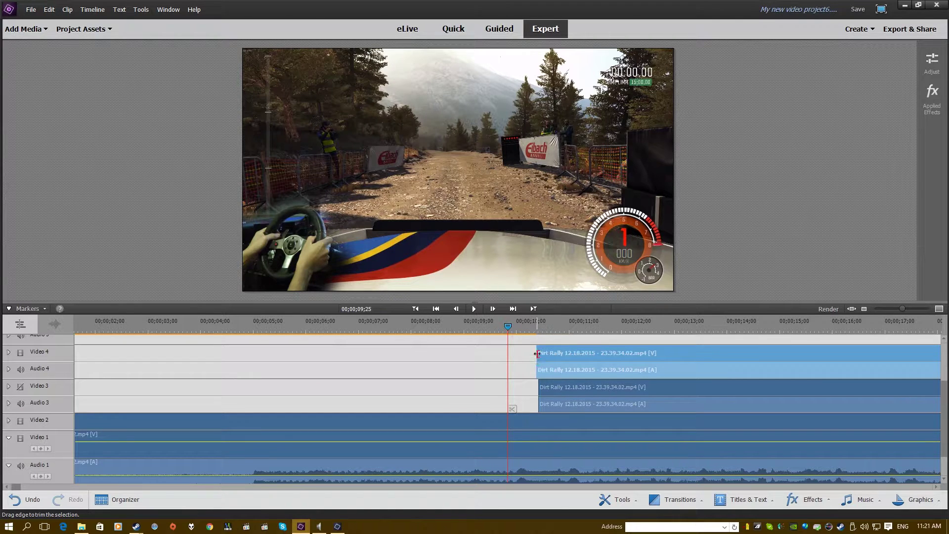
left_click_drag(537, 353, 539, 353)
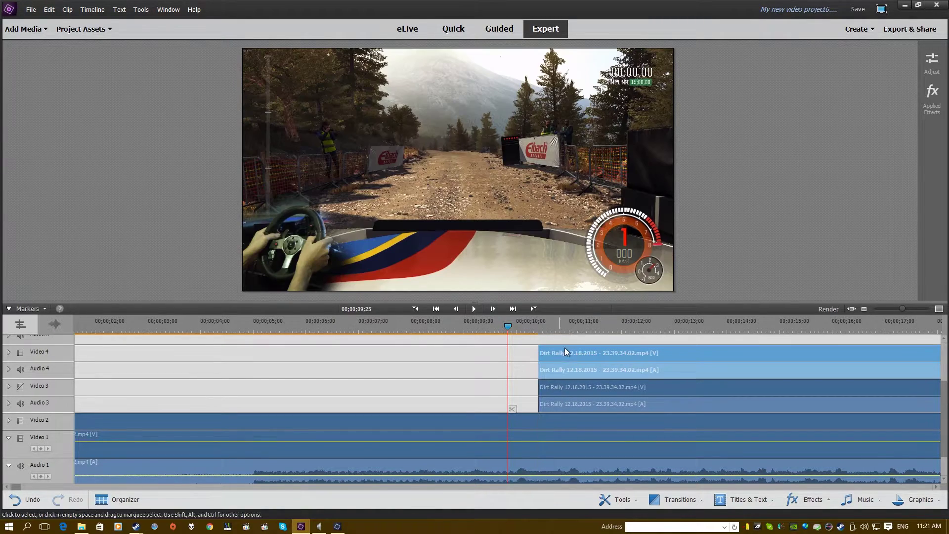
Add the Video 3 clips to the selection and park at 00;00;11;09
left_click(548, 323)
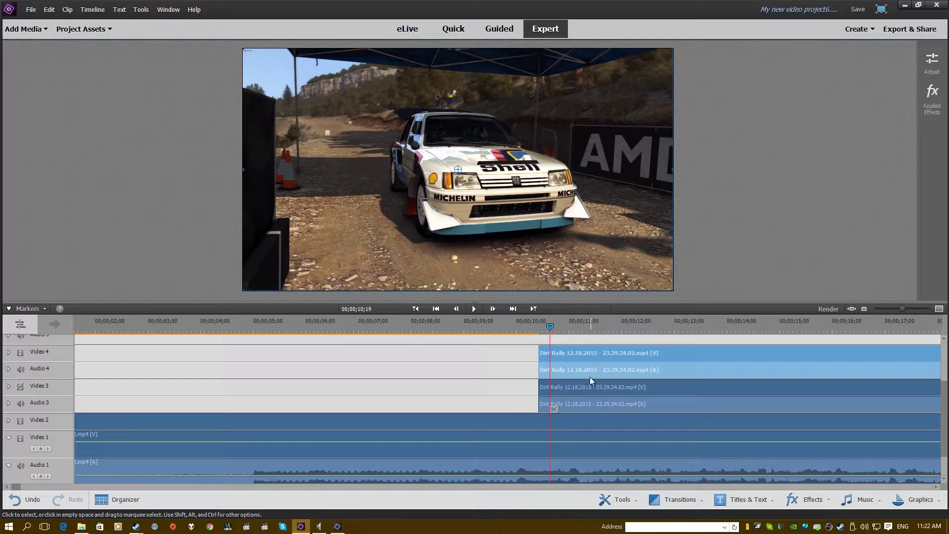
left_click(590, 390, "shift")
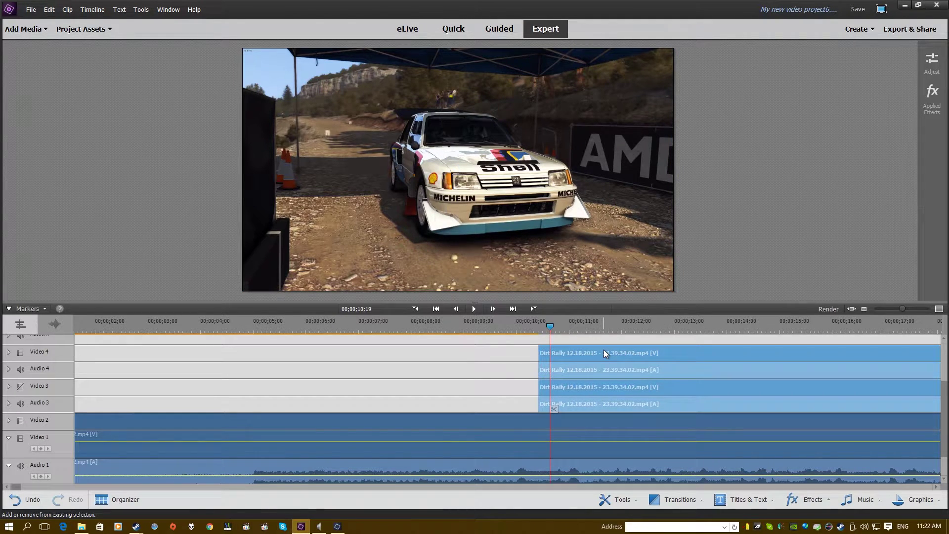
left_click_drag(882, 310, 898, 311)
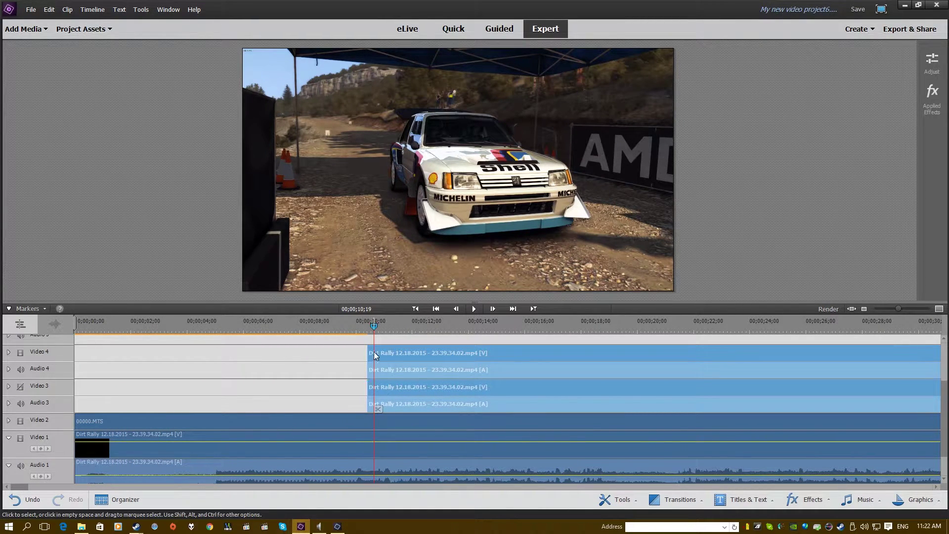
left_click_drag(382, 323, 388, 363)
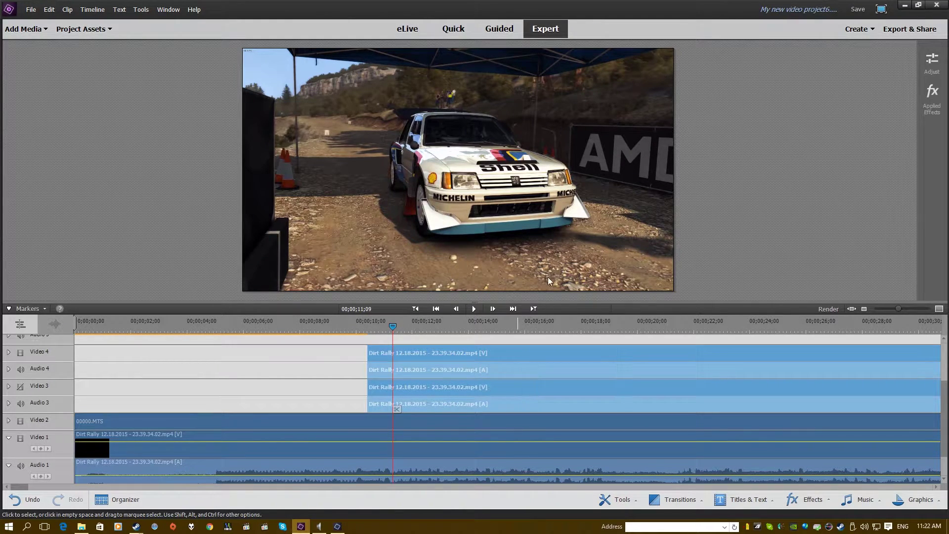
left_click_drag(892, 309, 885, 307)
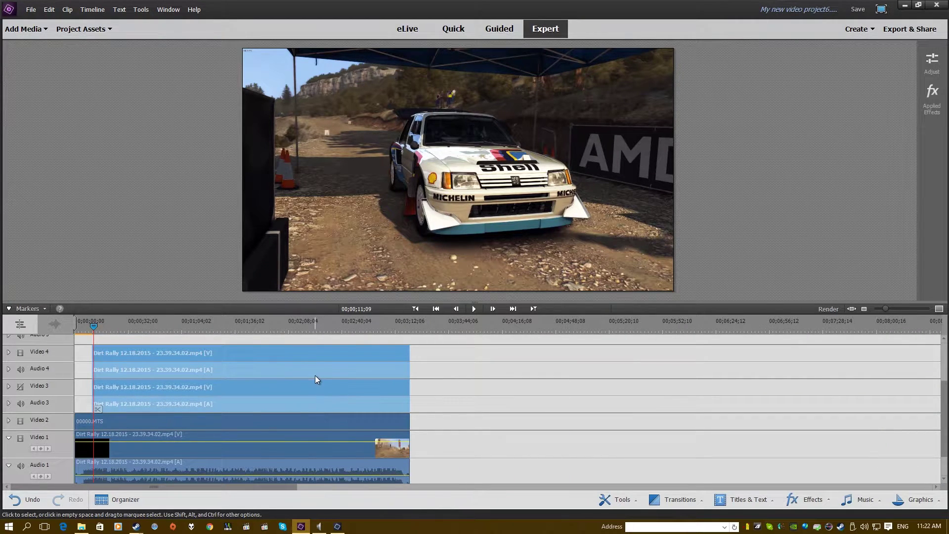
Keep only the Video 4 clips selected and hide the Video 2 and Video 4 tracks
scroll(316, 379, "down", 2)
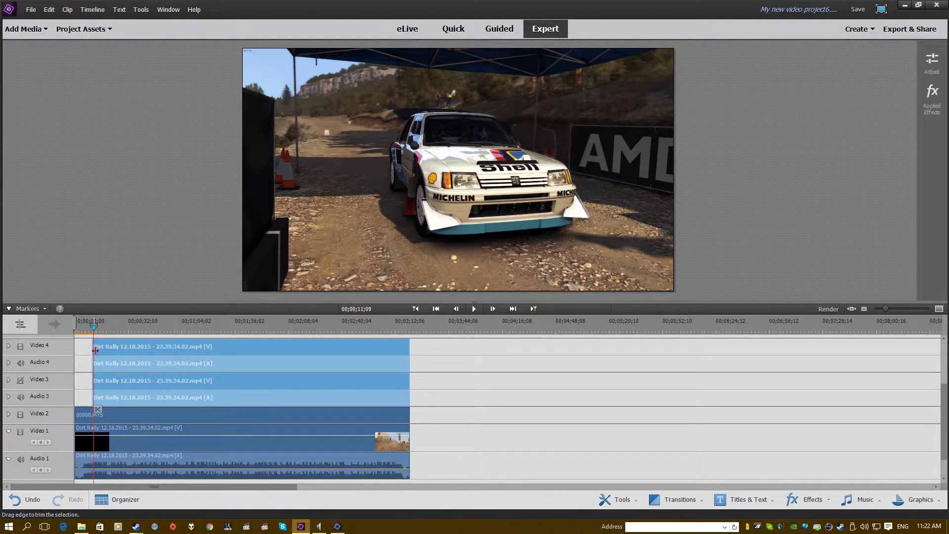
left_click(255, 187)
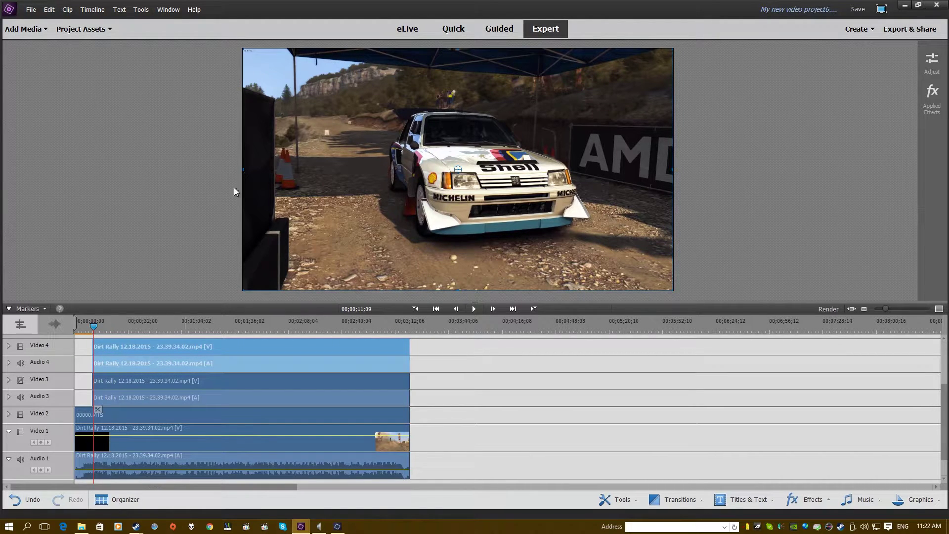
left_click(22, 417)
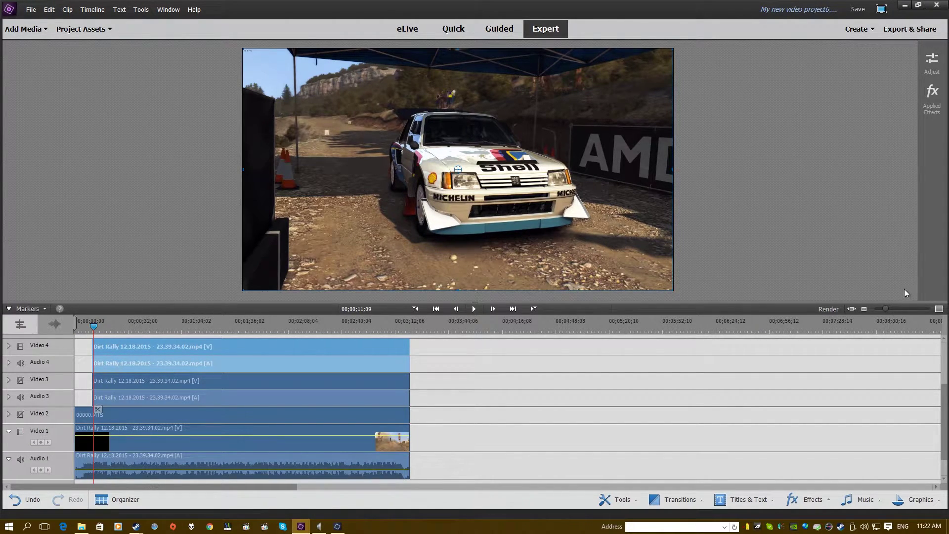
left_click(20, 345)
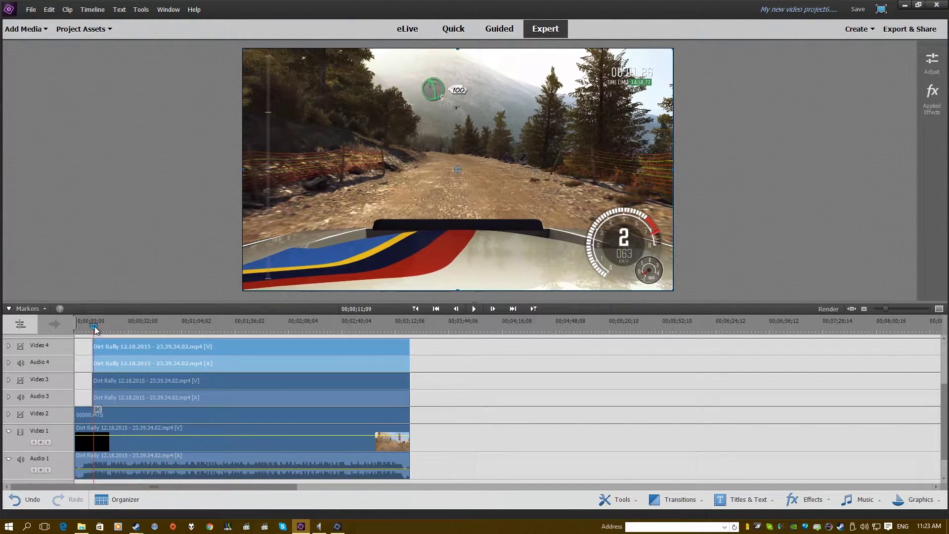
Shrink the Video 4 clip to a small inset and turn Video 3 and 4 back on
mouse_move(94, 338)
left_mouse_down()
mouse_move(79, 337)
mouse_move(99, 338)
left_mouse_up()
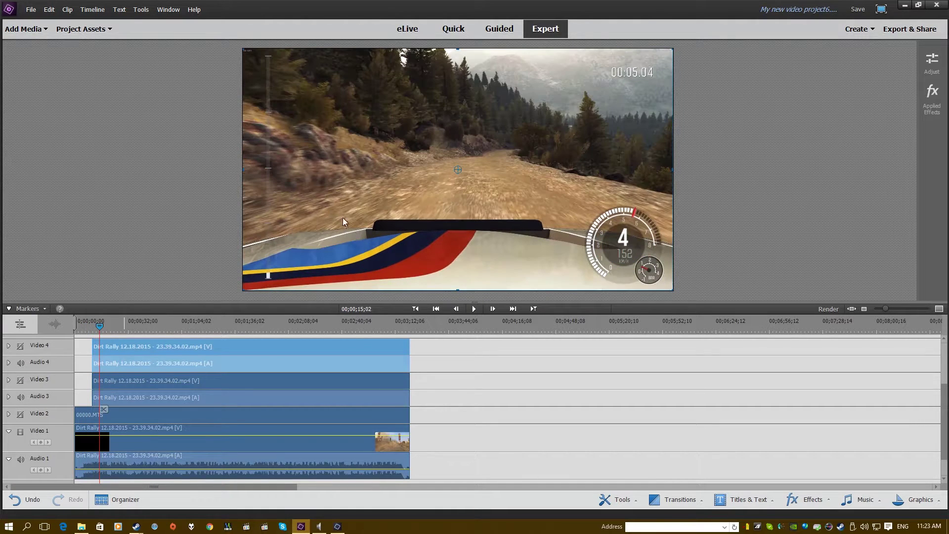
left_click_drag(242, 171, 347, 164)
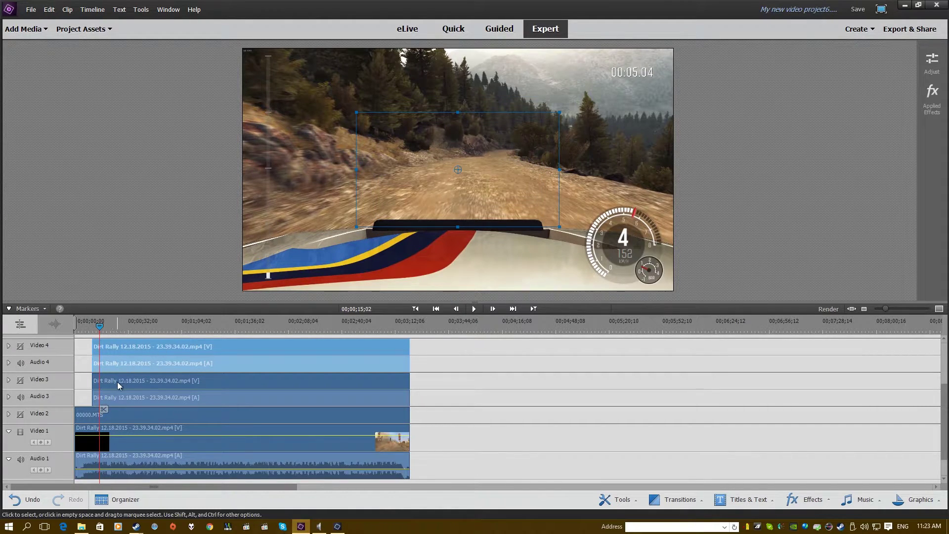
left_click(20, 345)
left_click(20, 379)
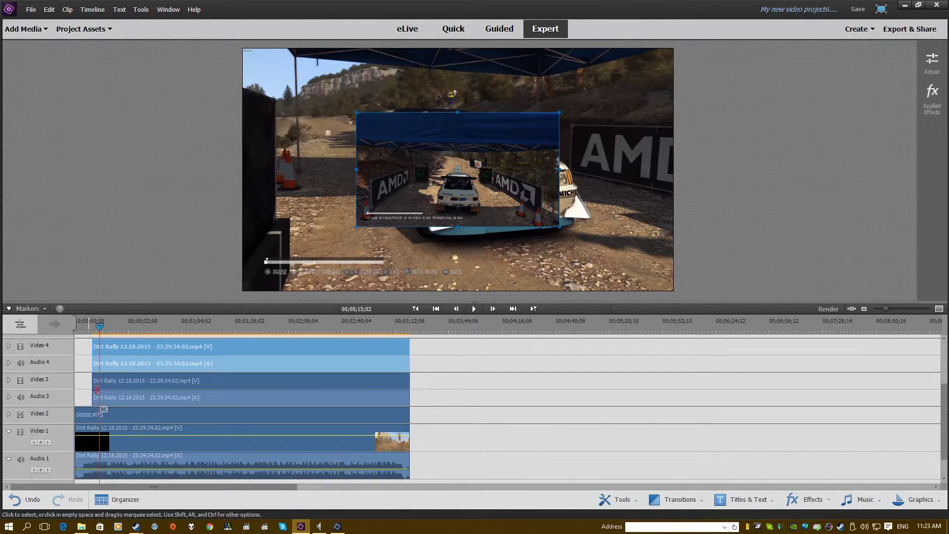
Scale the Video 3 clip into a top-left inset and move Video 4's inset top-right
left_click(292, 229)
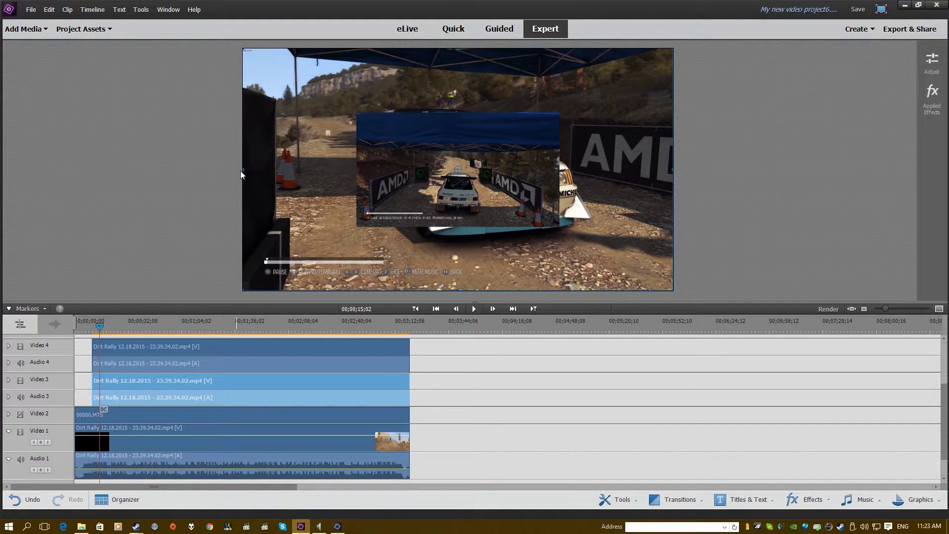
left_click_drag(246, 170, 323, 170)
left_click_drag(484, 235, 379, 182)
left_click(510, 213)
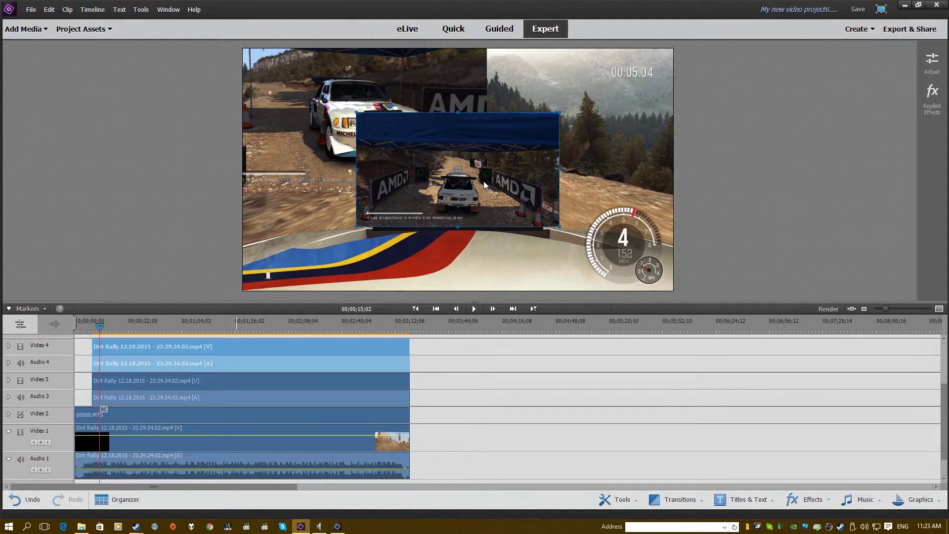
left_click_drag(485, 183, 607, 160)
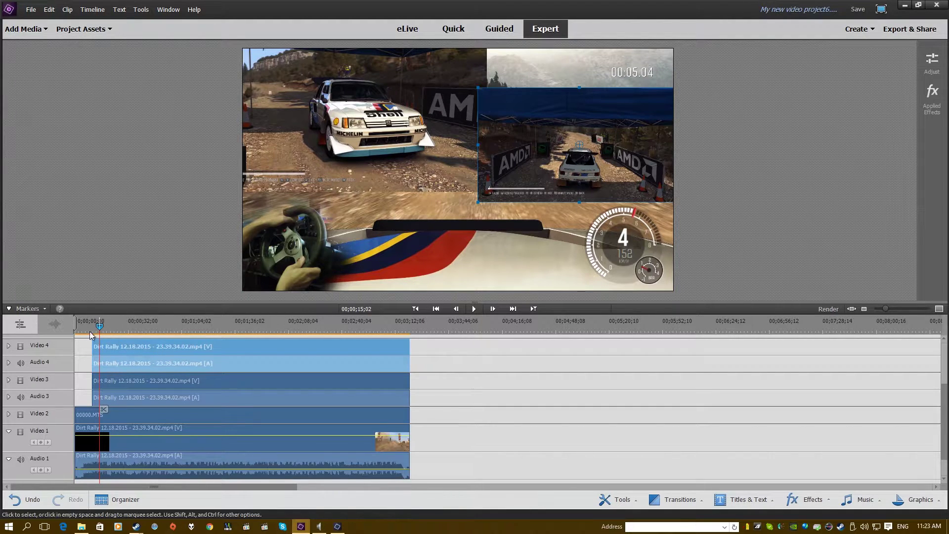
Play the composite from about 14 seconds to check the two insets
left_click_drag(97, 326, 102, 330)
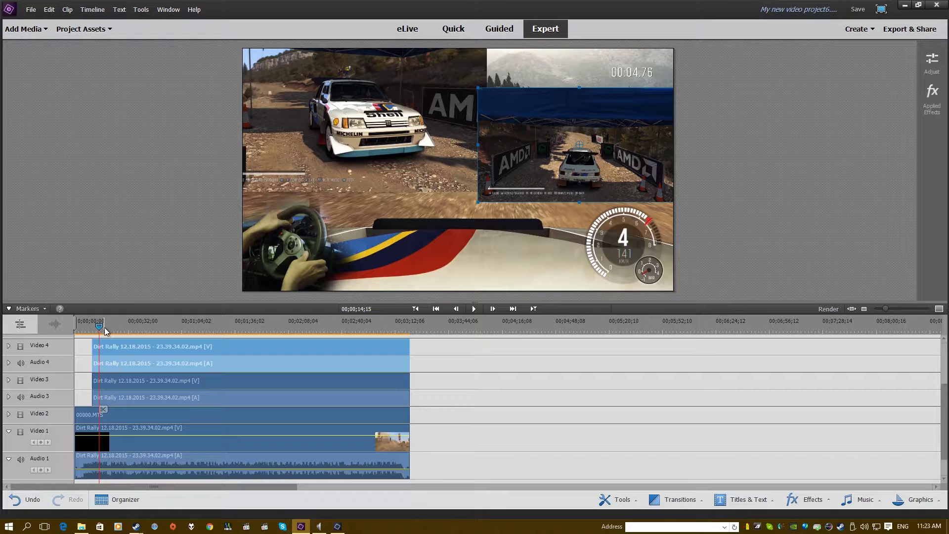
key("space")
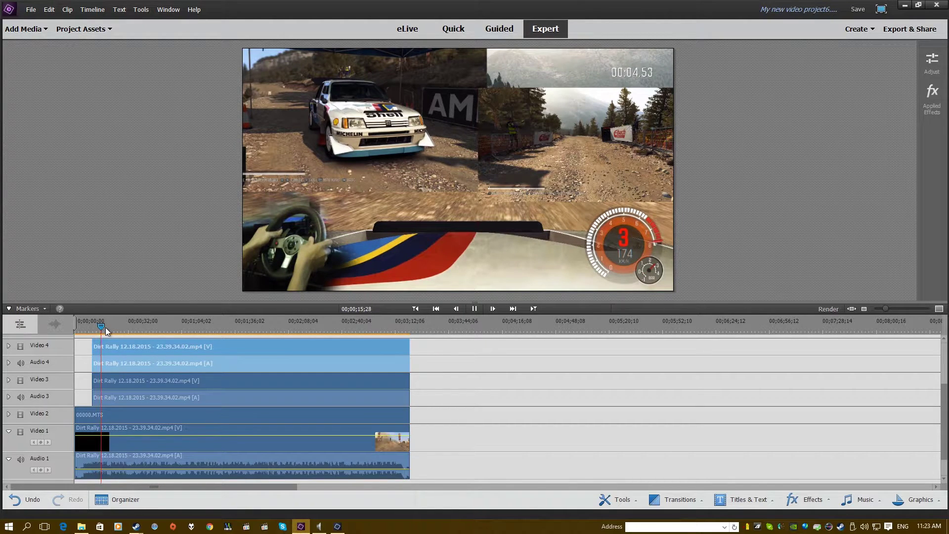
left_click(106, 331)
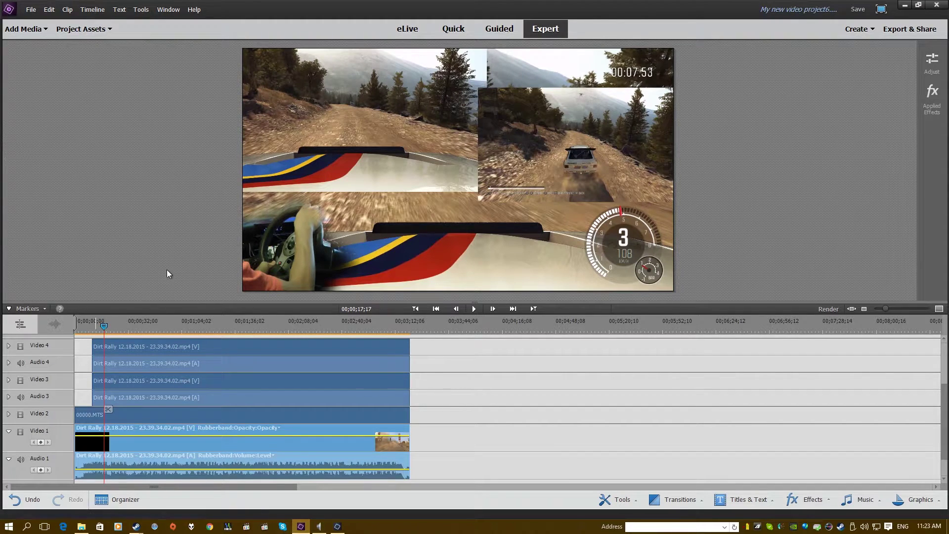
Hide the Video 2 webcam and Video 3 top-left inset, then play from about 23 seconds to check
left_click(22, 414)
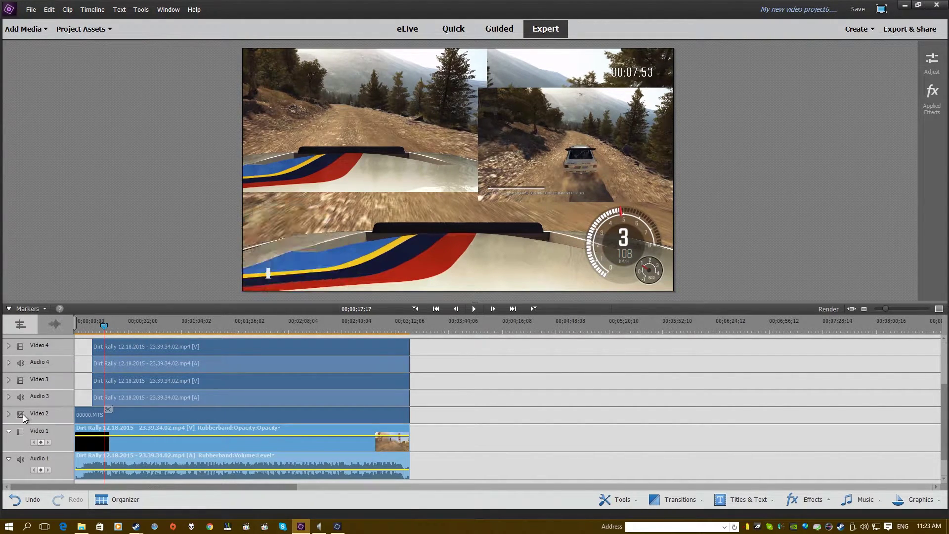
left_click(22, 380)
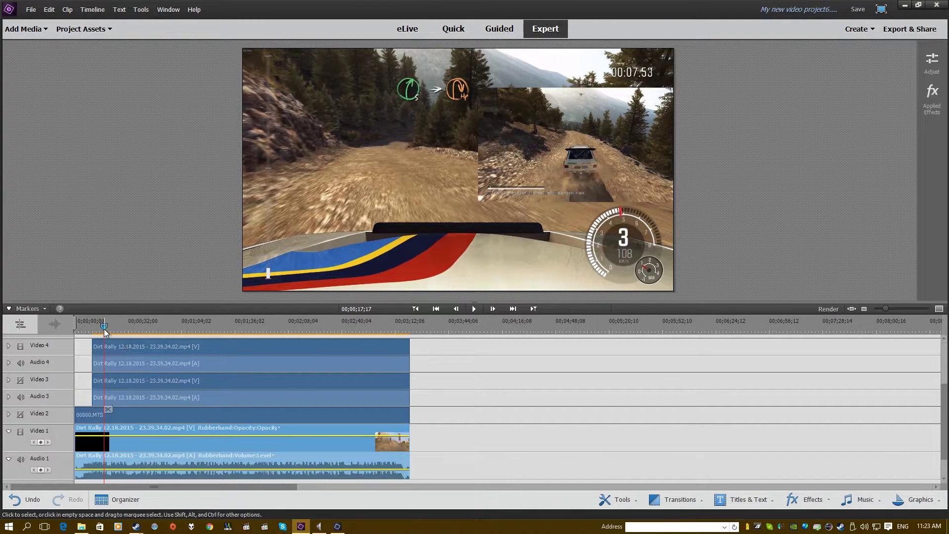
mouse_move(103, 328)
left_mouse_down()
mouse_move(89, 324)
mouse_move(114, 333)
left_mouse_up()
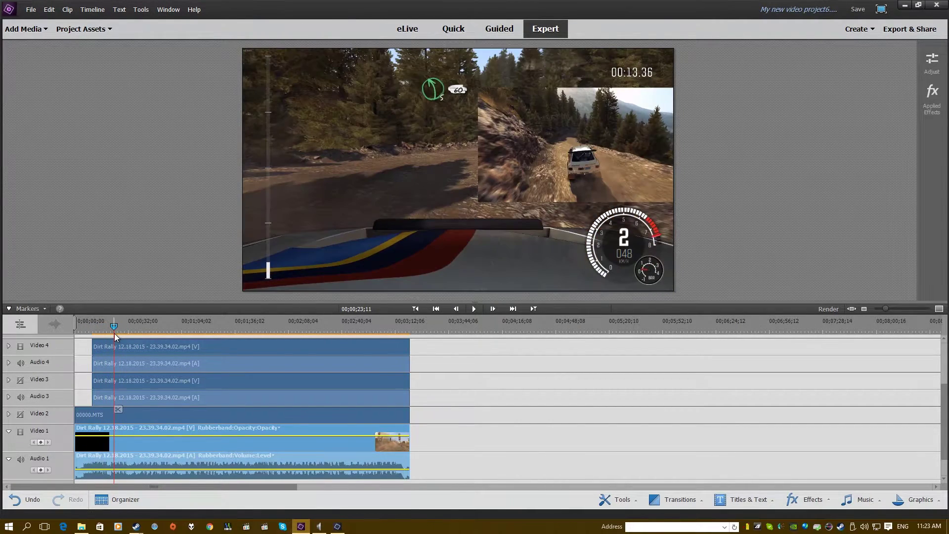
key("space")
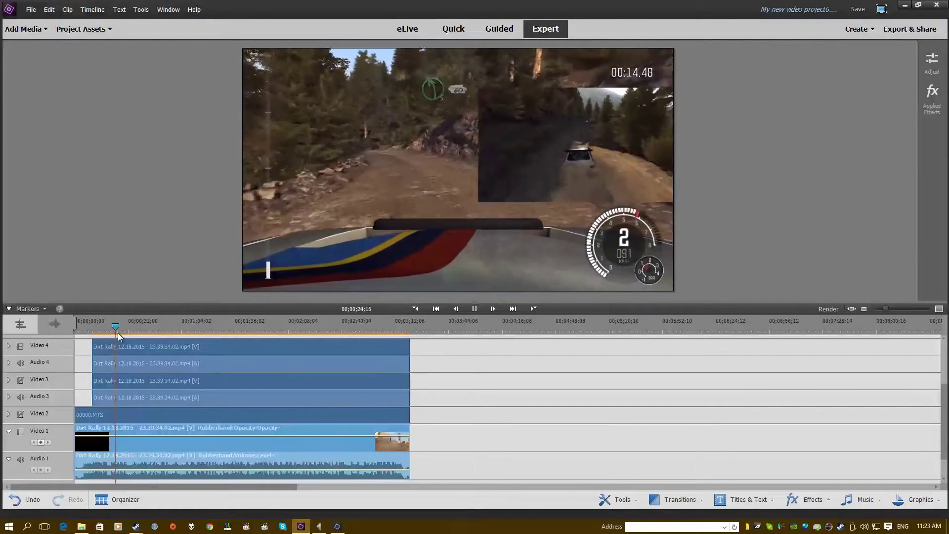
key("space")
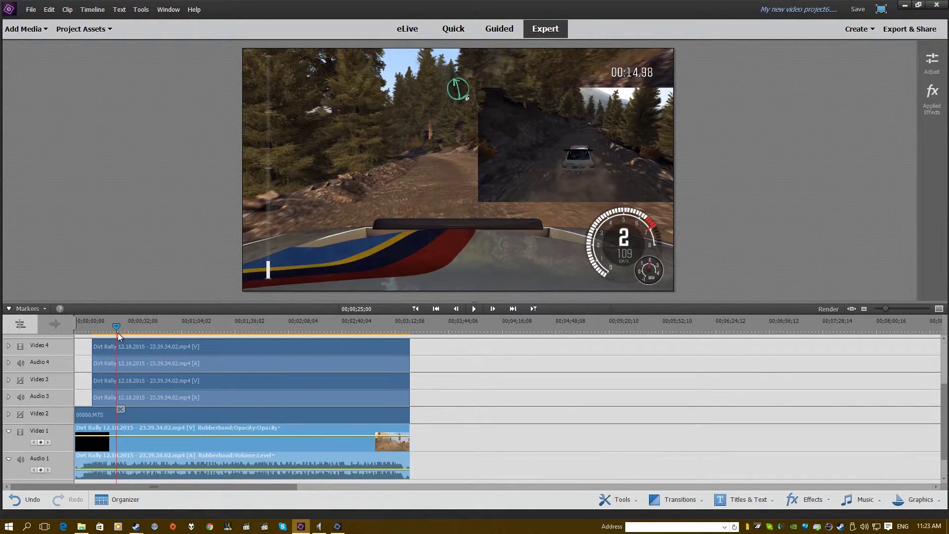
key("space")
key("space")
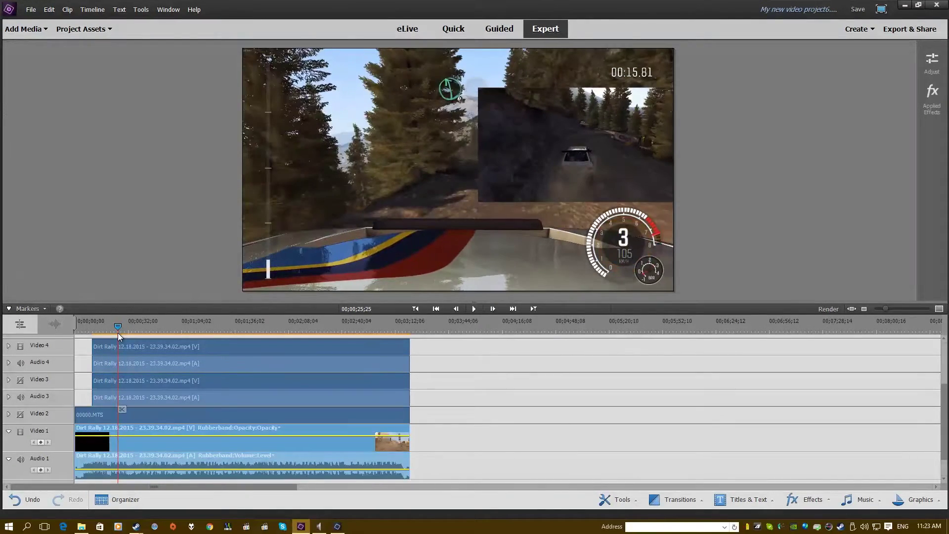
left_click_drag(885, 307, 893, 308)
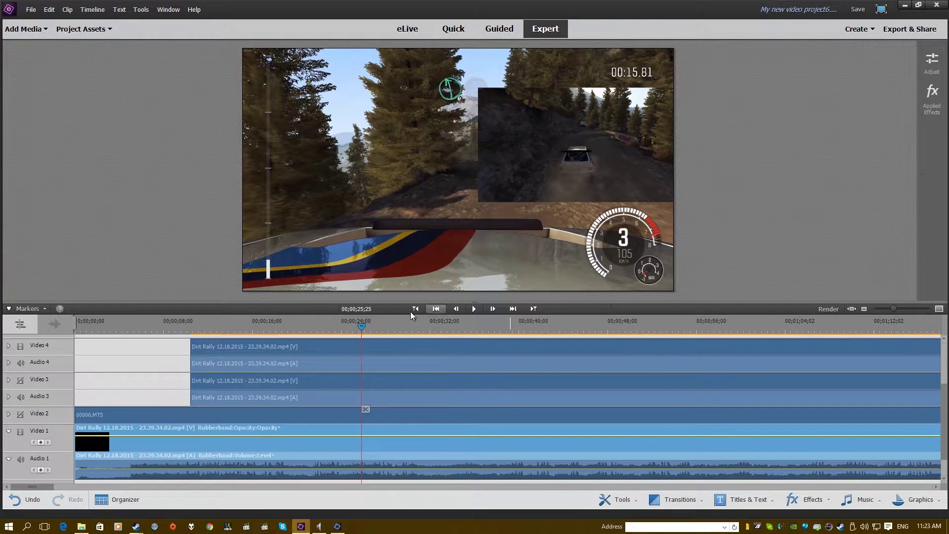
Move the Video 4 clip left so it starts at the playhead, around 00;00;04
mouse_move(144, 331)
left_mouse_down()
mouse_move(134, 327)
mouse_move(158, 333)
left_mouse_up()
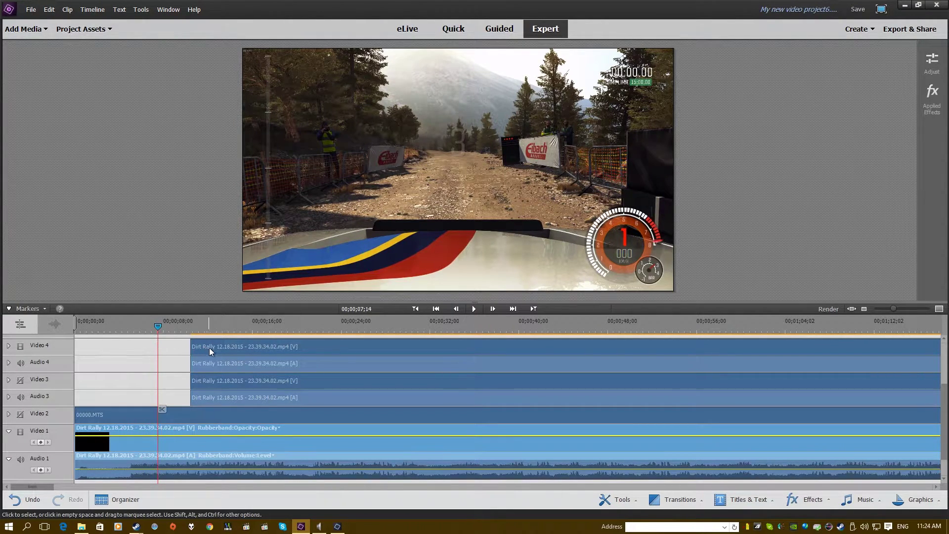
left_click_drag(155, 329, 129, 331)
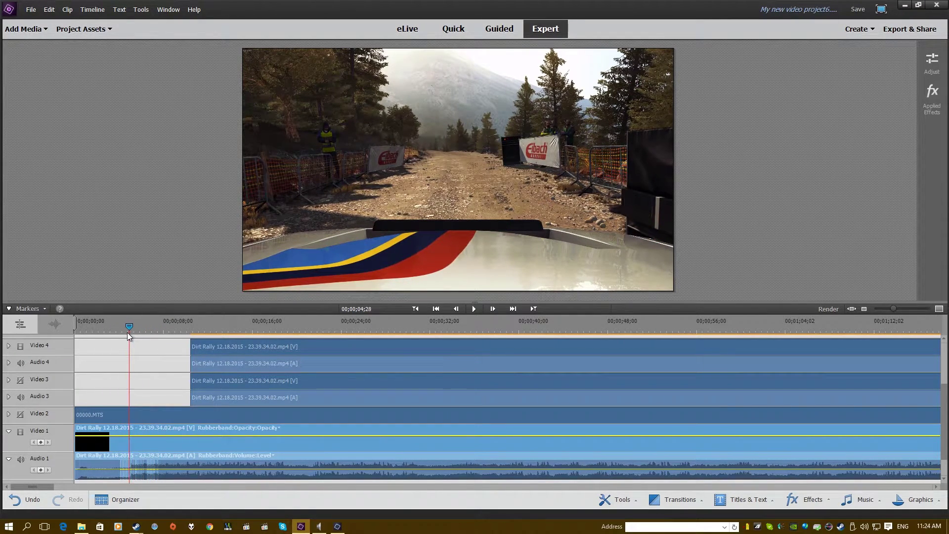
left_click(247, 356)
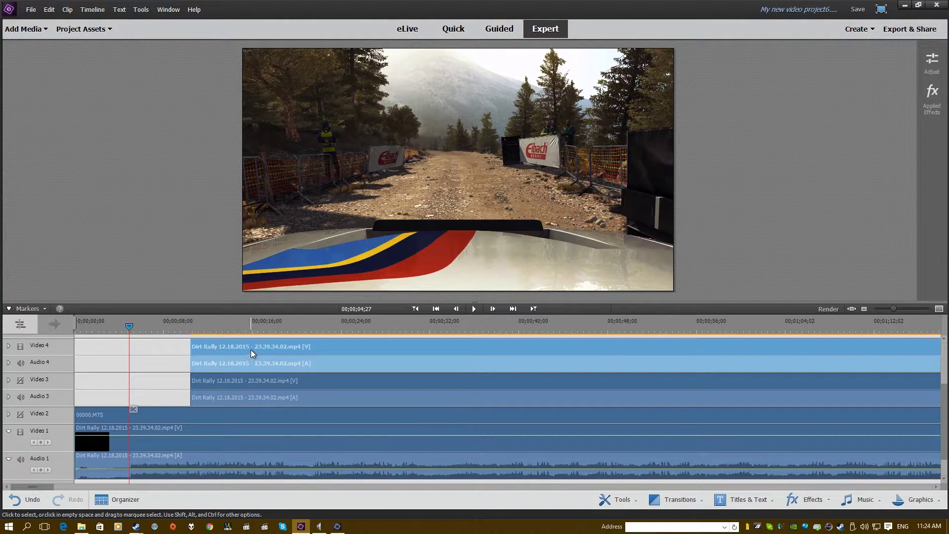
left_click_drag(250, 349, 192, 345)
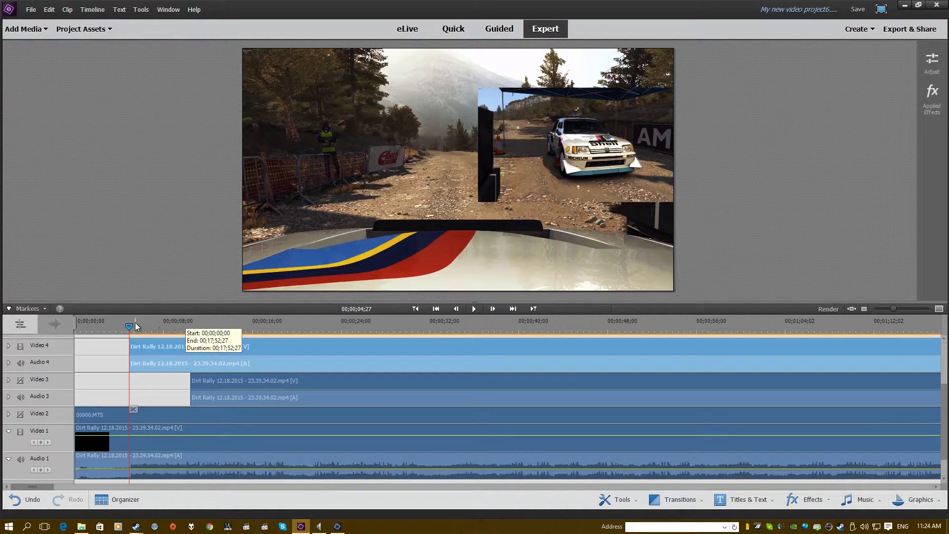
Step frame by frame around the inset's new start to verify its timing
left_click_drag(131, 322, 184, 340)
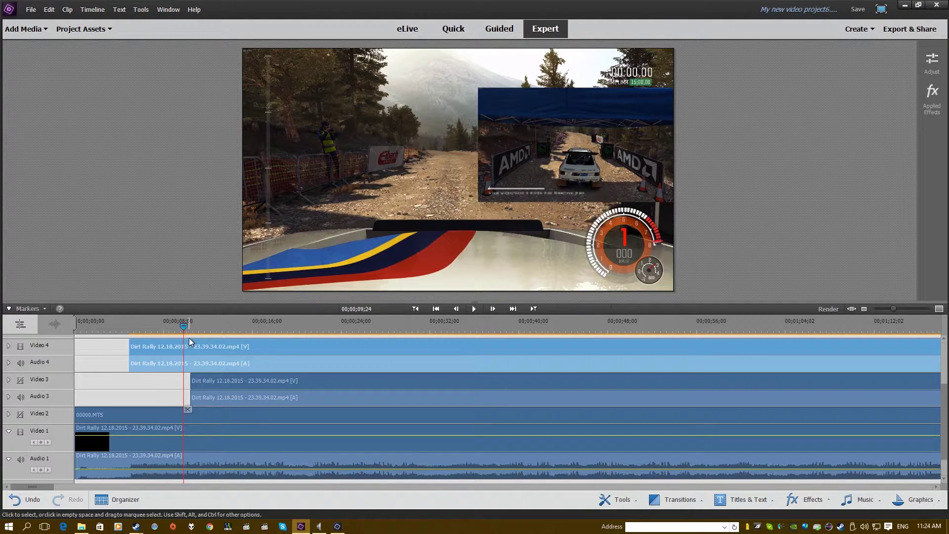
key("Right")
key("Right")
key("Right")
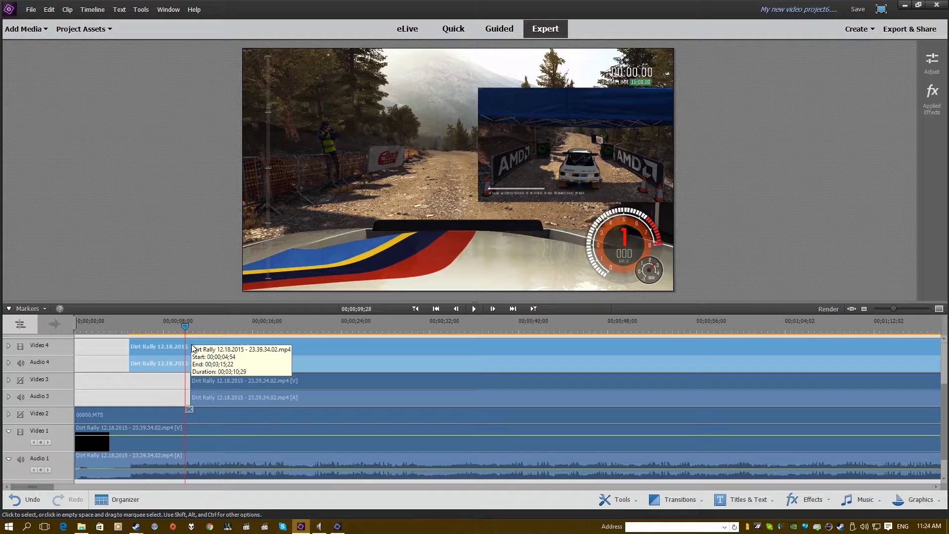
key("Left")
key("Left")
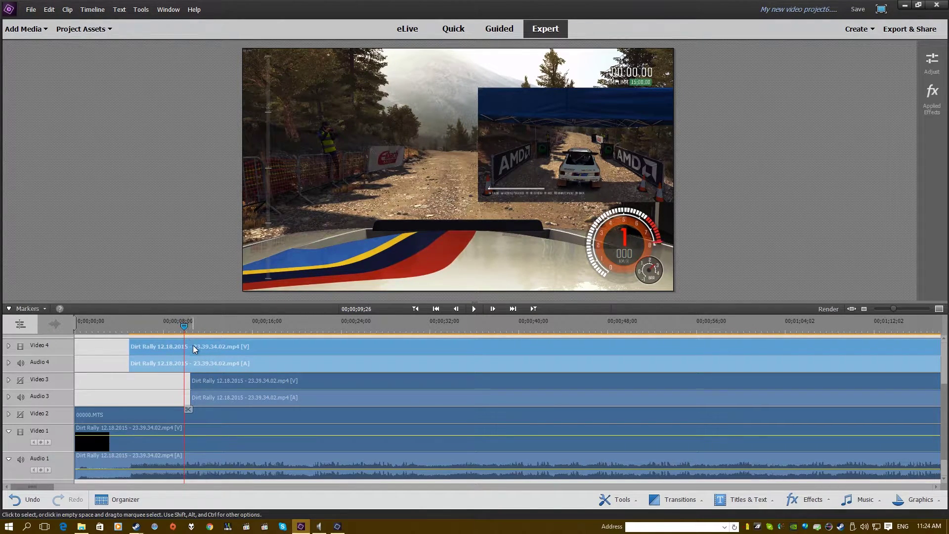
key("Right")
key("Right")
key("Left")
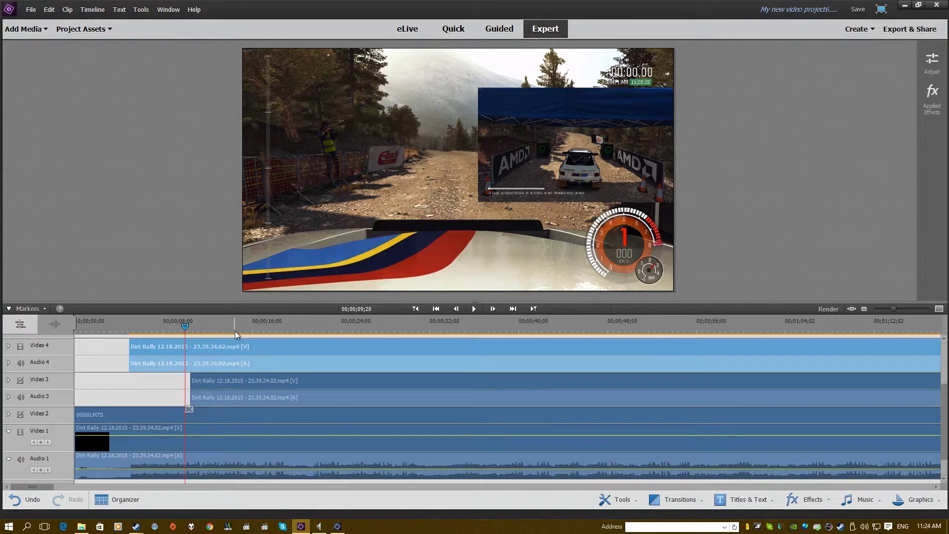
key("Right")
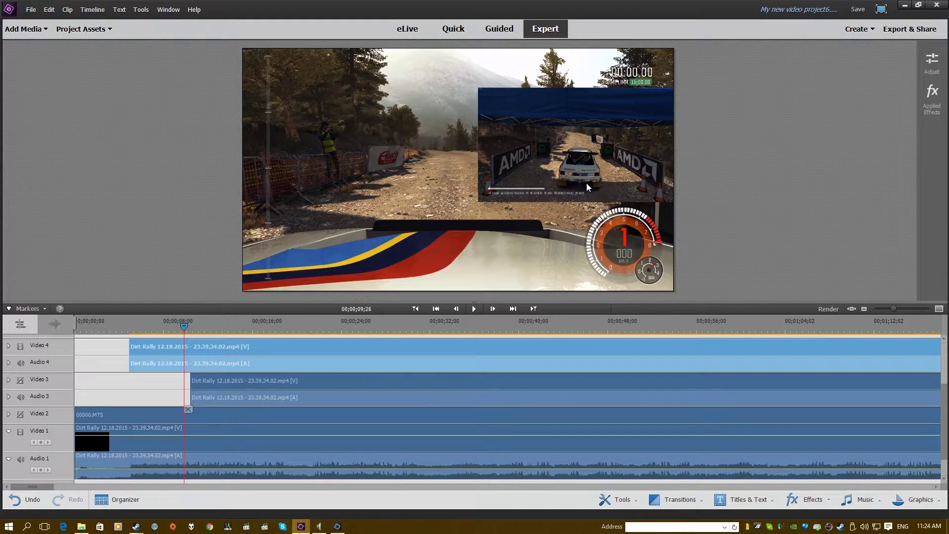
key("Right")
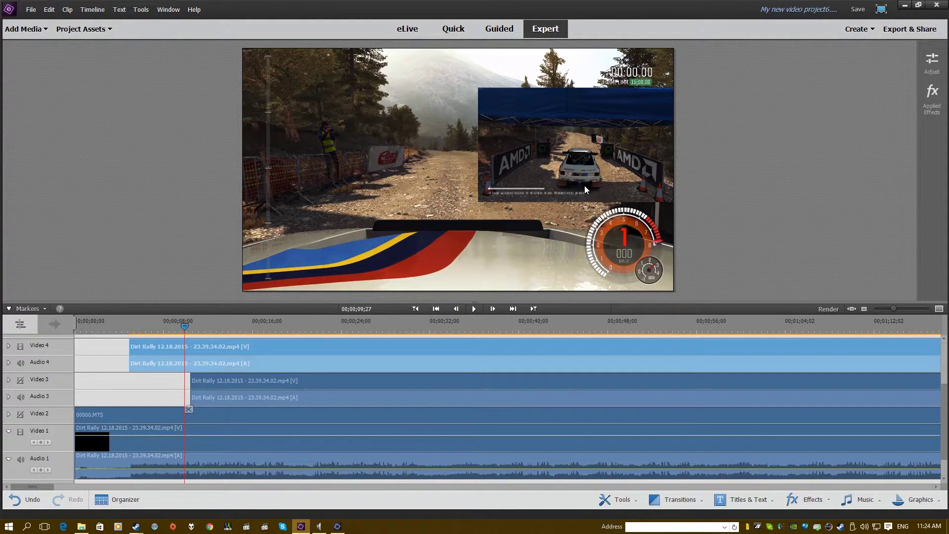
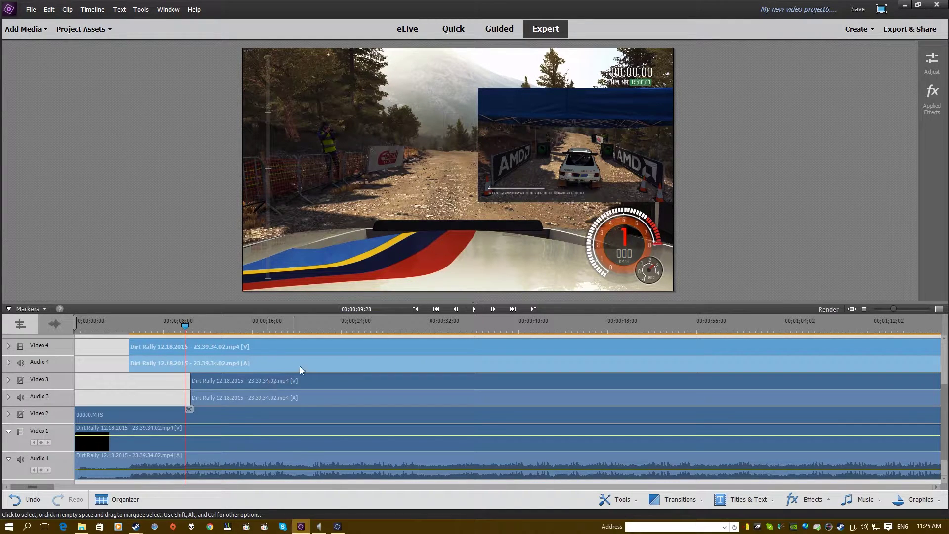
At the ten-second mark, shift the Video 4 clip one frame later on the zoomed timeline
key("Right")
key("Right")
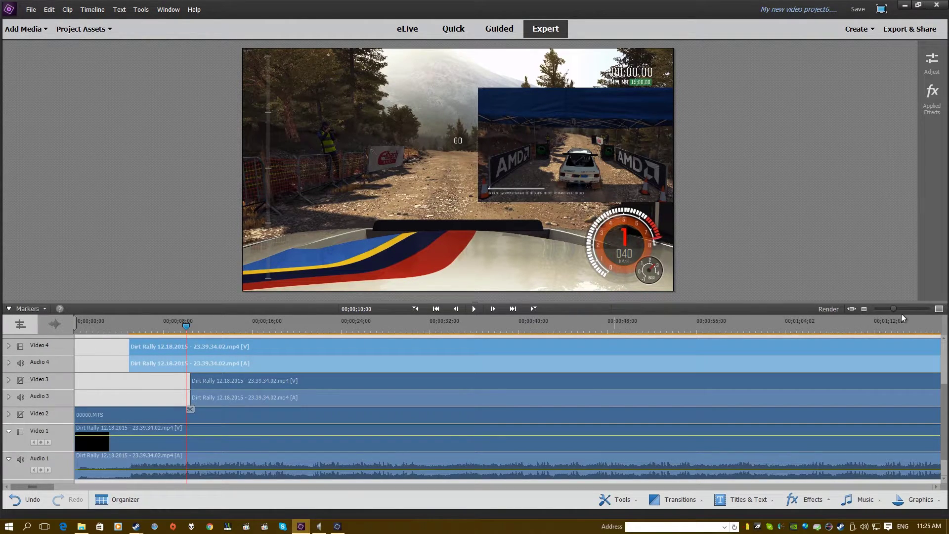
left_click_drag(898, 310, 923, 313)
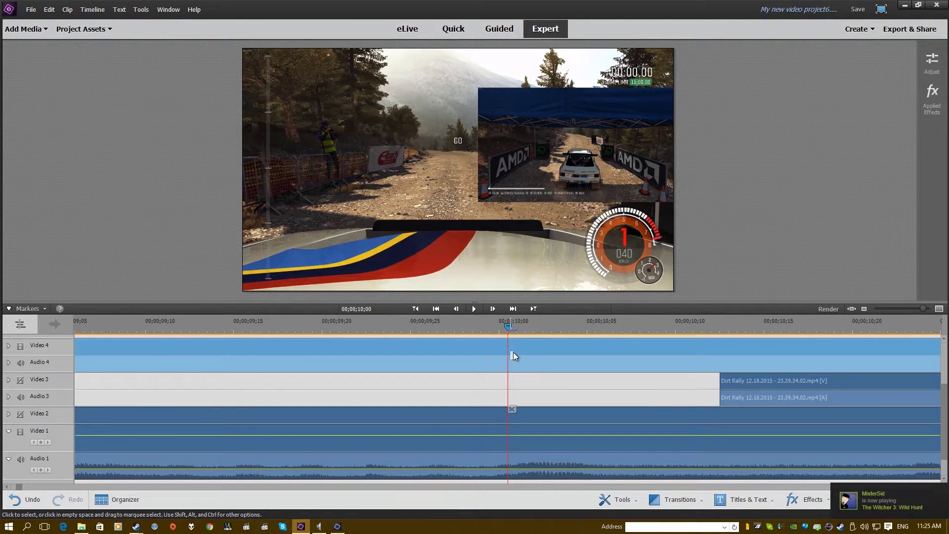
left_click_drag(513, 353, 551, 352)
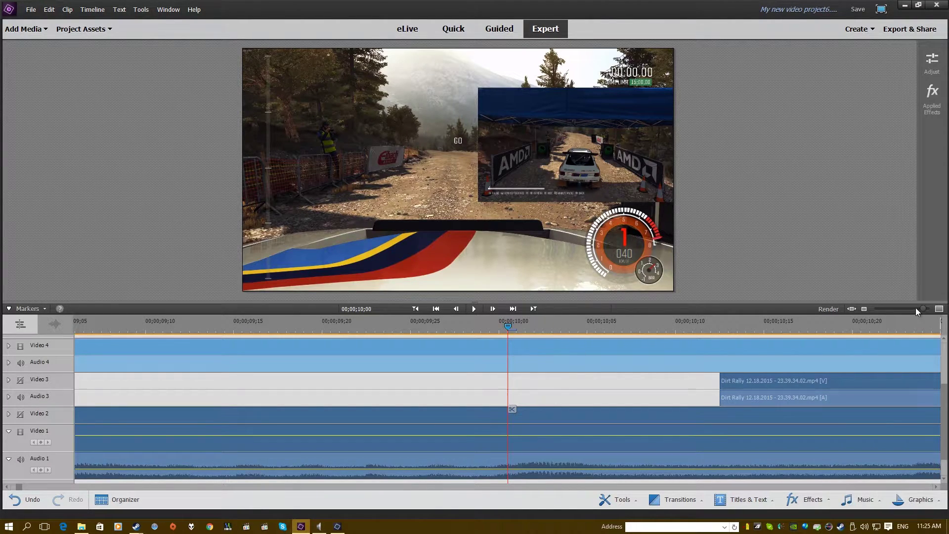
left_click_drag(915, 307, 896, 308)
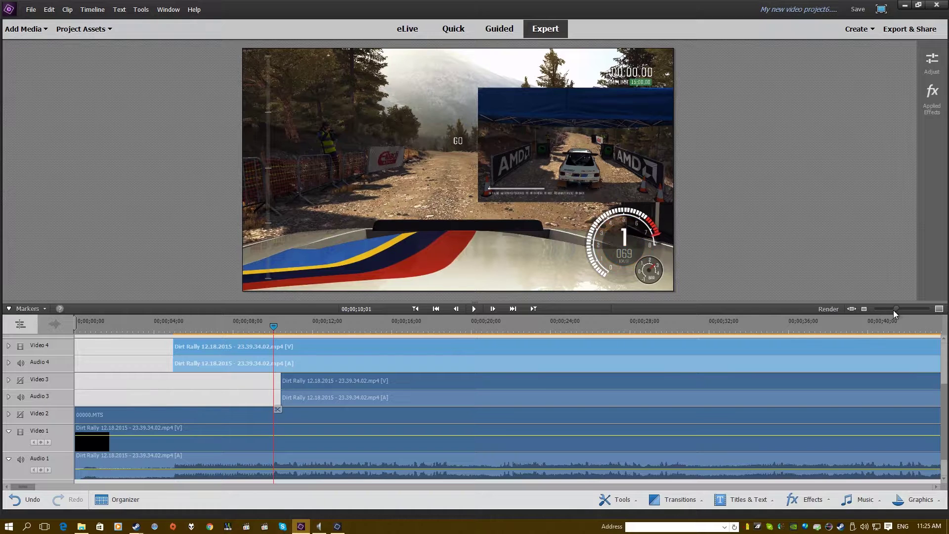
Step to just before the start signal and play the sequence to check overlay timing
key("Right")
key("Left")
key("Left")
key("Left")
key("Left")
key("Left")
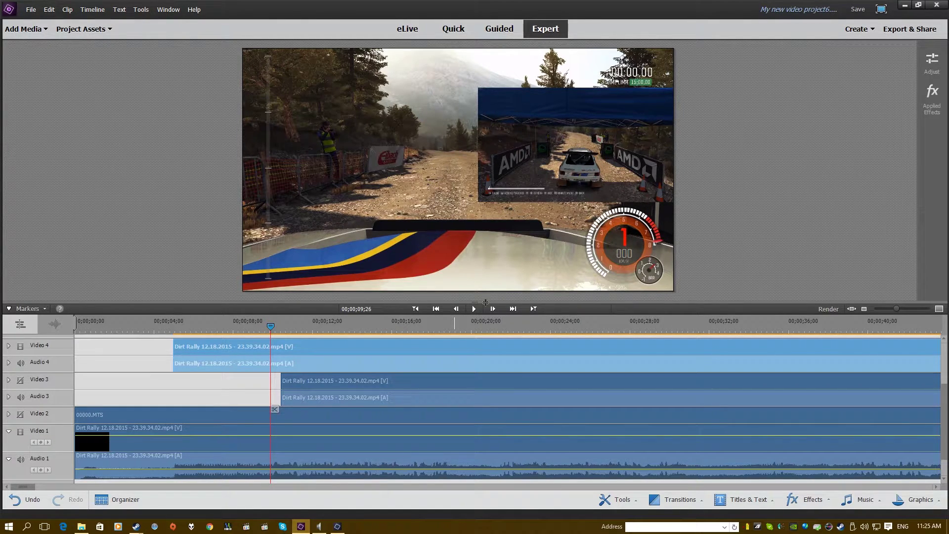
key("space")
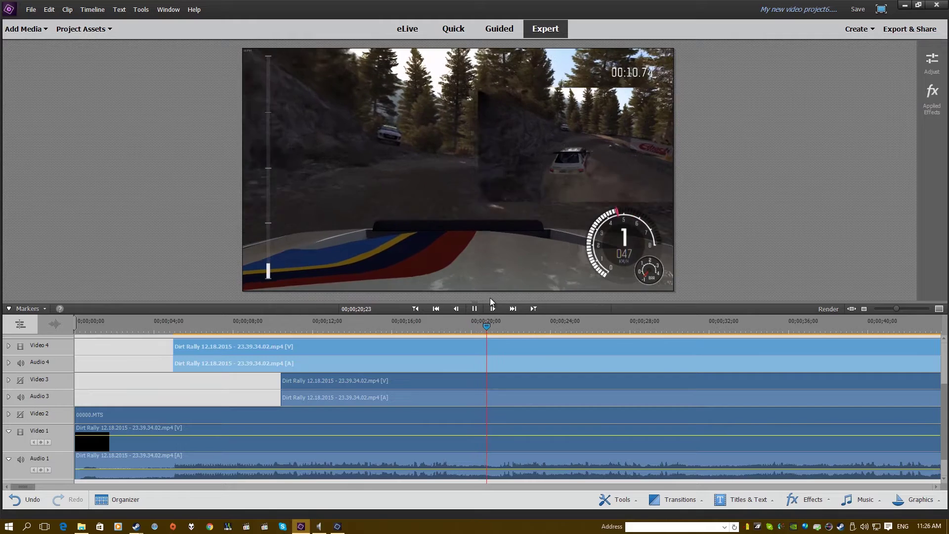
Make the Video 3 and Video 2 tracks visible and move the Video 3 clip about six seconds earlier
key("space")
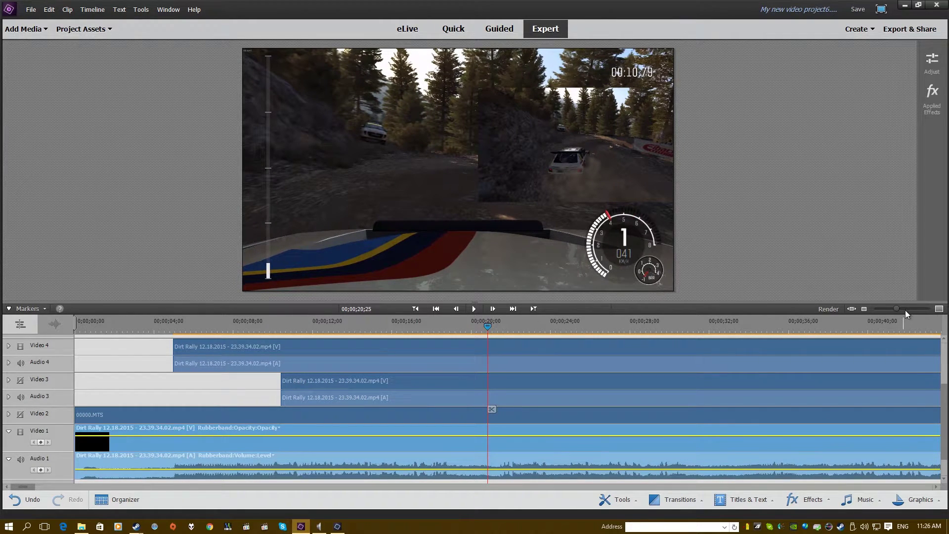
left_click_drag(896, 308, 888, 306)
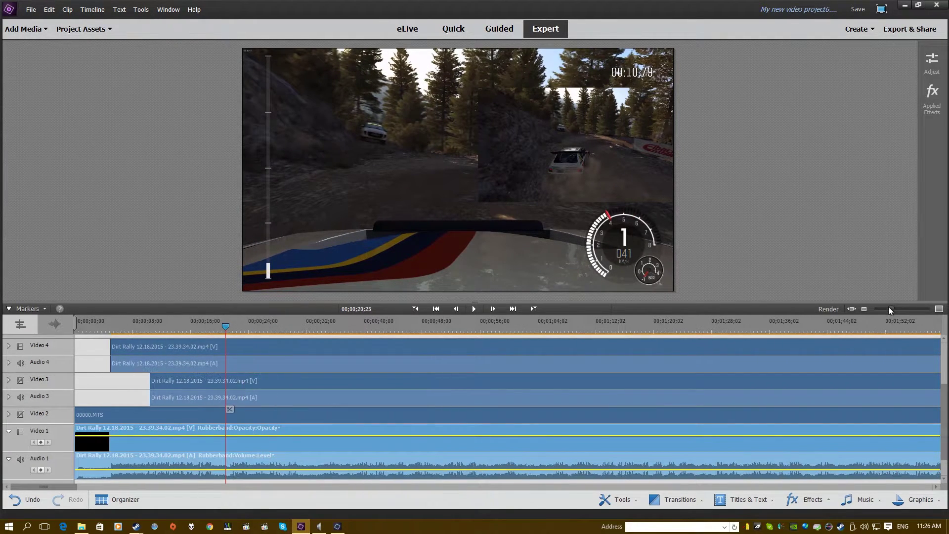
left_click(269, 381)
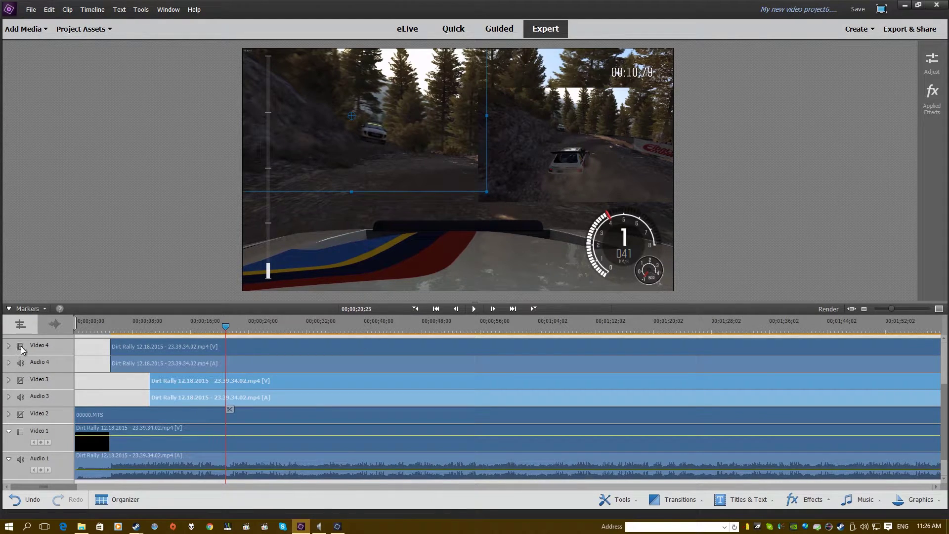
left_click(20, 380)
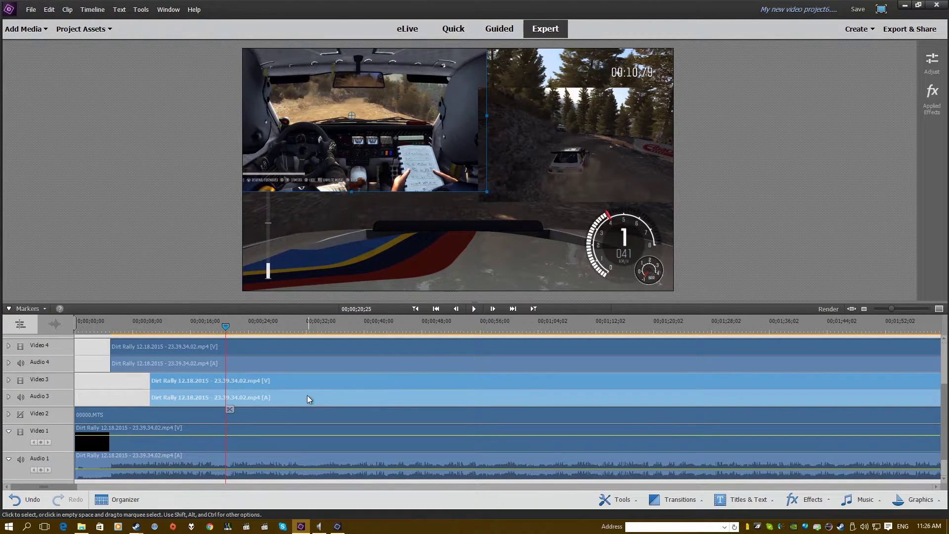
left_click(153, 363)
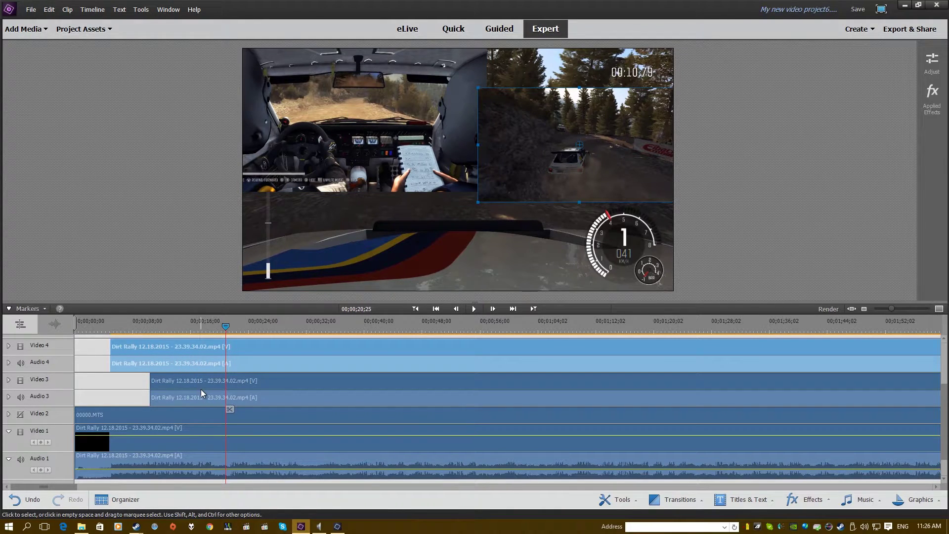
left_click_drag(201, 390, 171, 386)
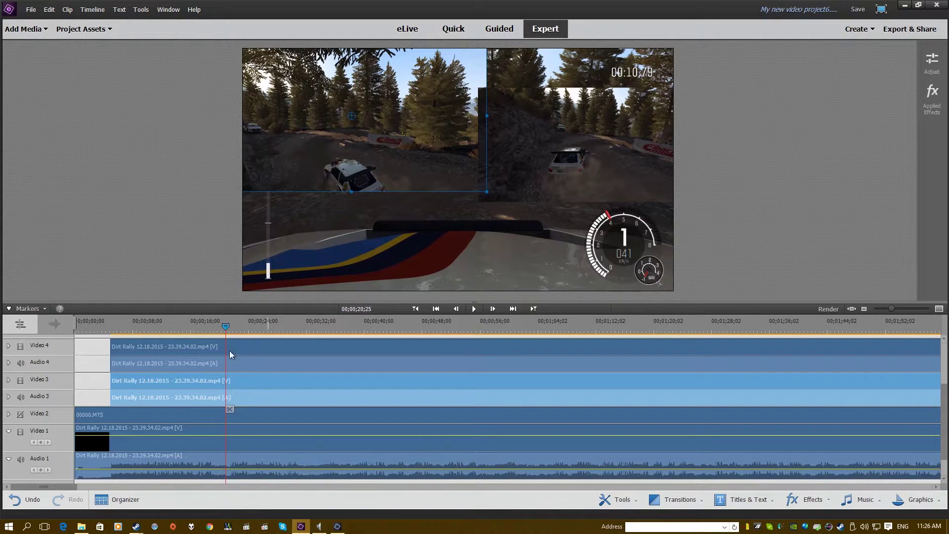
left_click(21, 415)
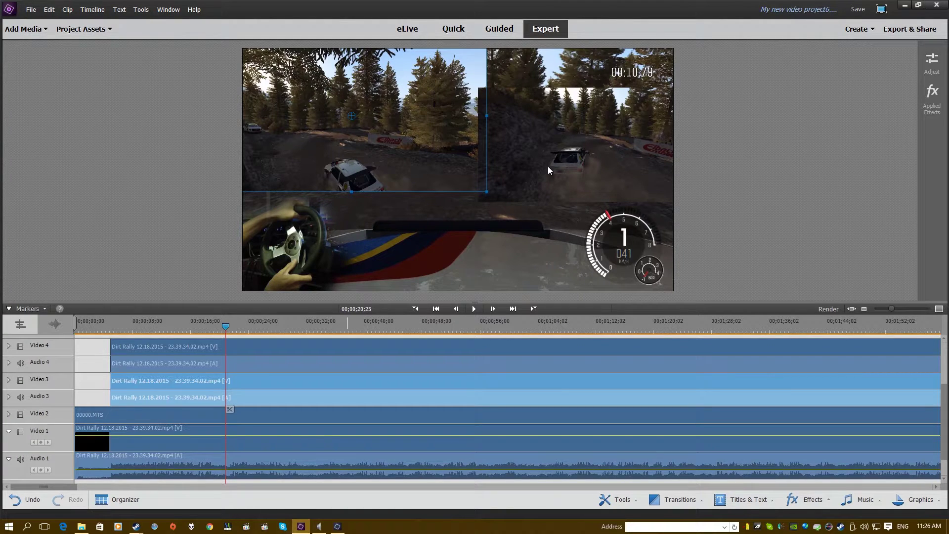
Shrink both picture-in-picture insets, pushing the Video 3 inset into the top-left corner
left_click(559, 158)
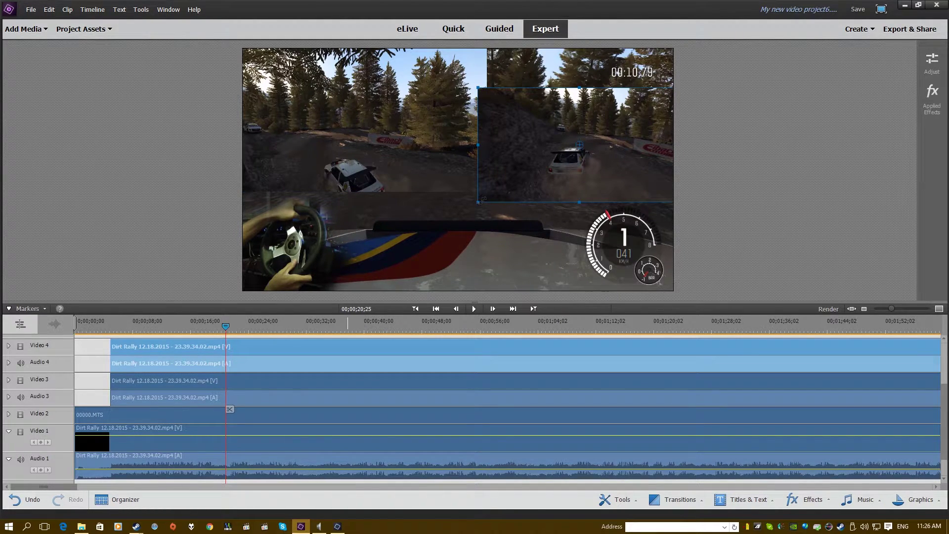
left_click_drag(482, 199, 577, 146)
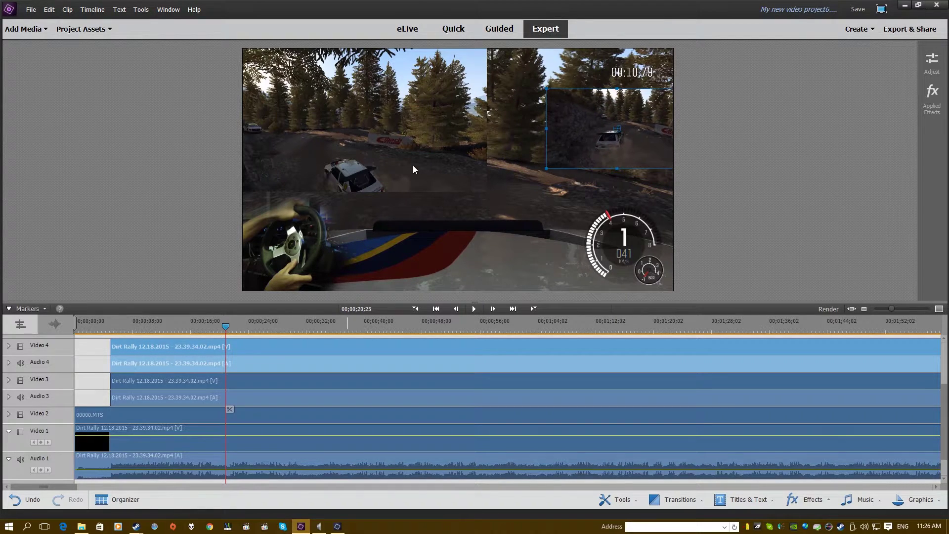
left_click(479, 189)
left_click_drag(486, 190, 352, 109)
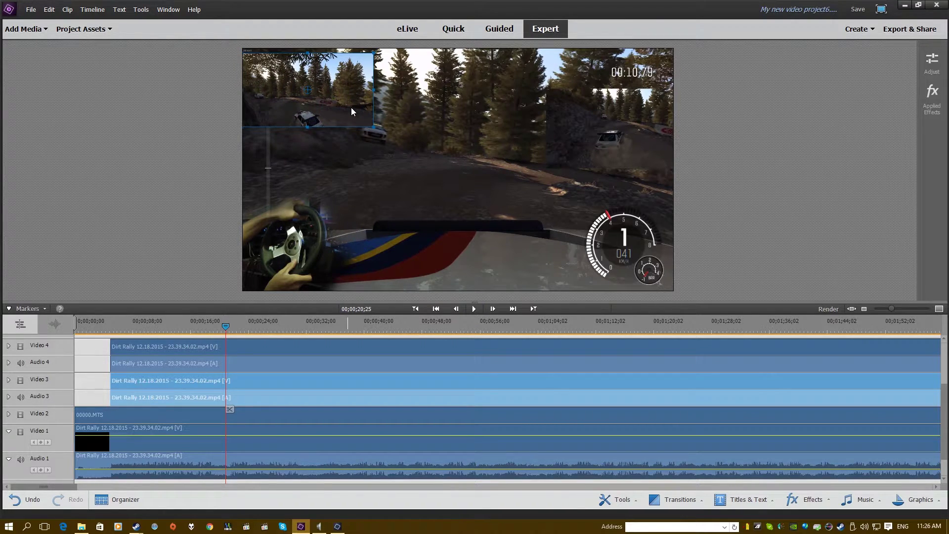
left_click_drag(351, 108, 353, 105)
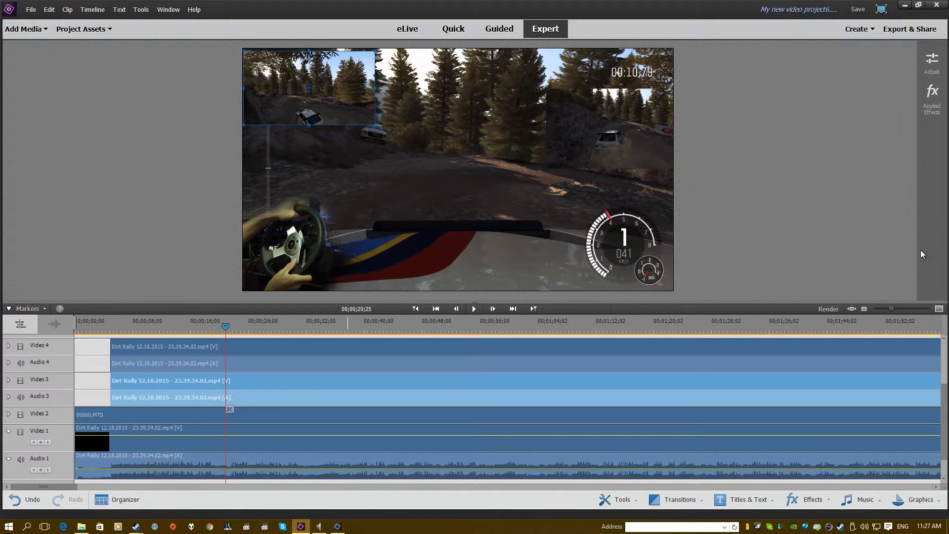
left_click(589, 110)
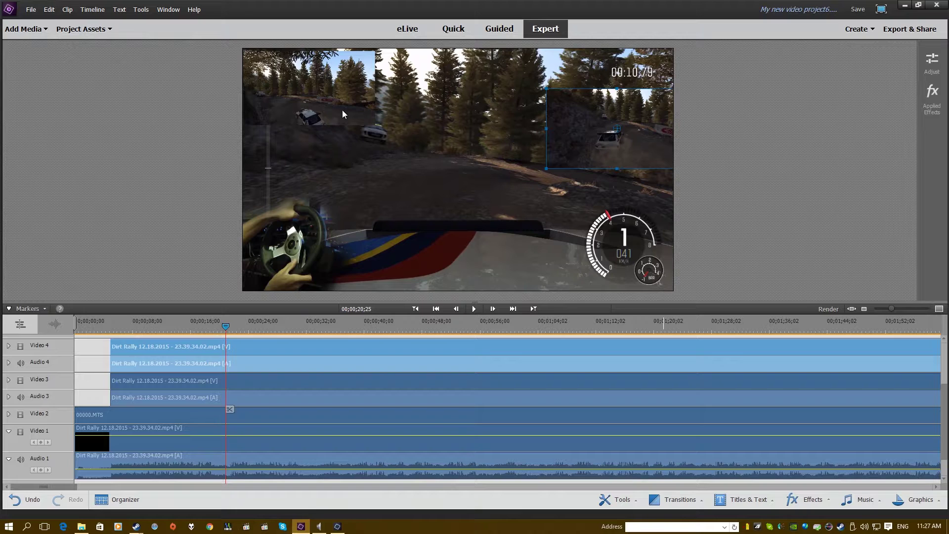
left_click(342, 110)
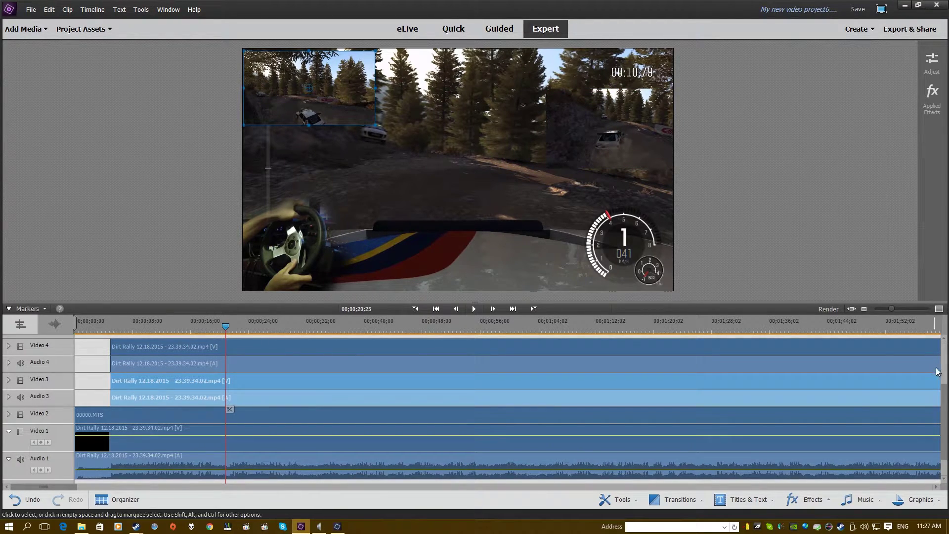
Search the effects for 'crop' and apply the Crop effect to the overlay clips
left_click(818, 502)
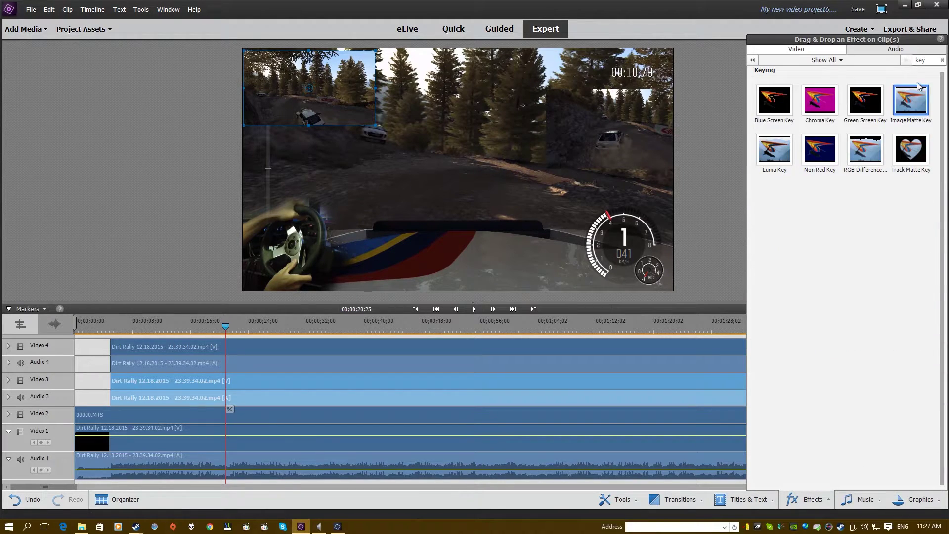
left_click(942, 60)
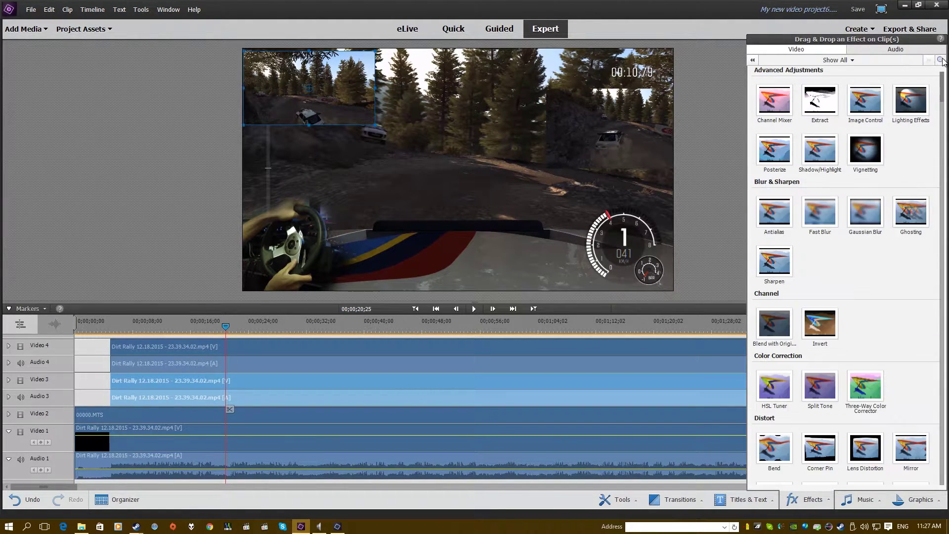
left_click(940, 60)
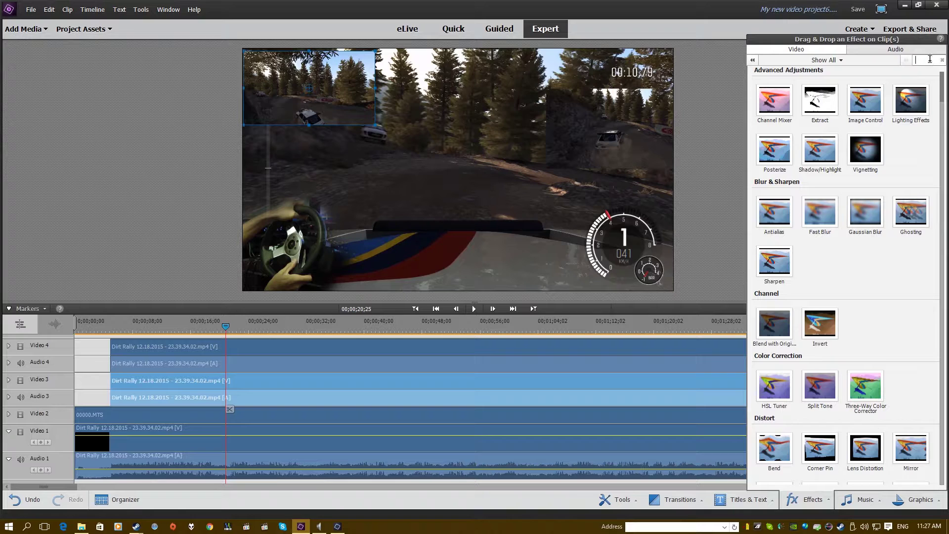
type("crop")
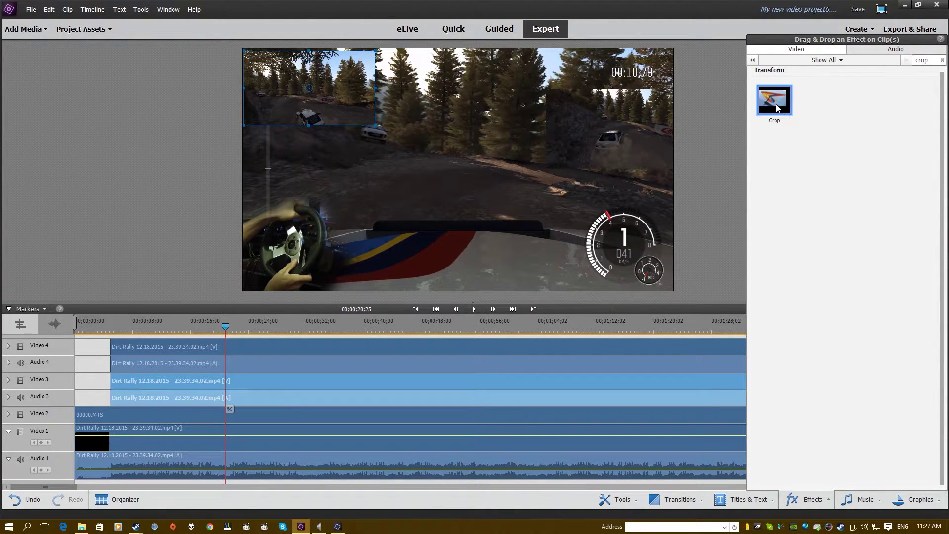
left_click_drag(774, 102, 556, 384)
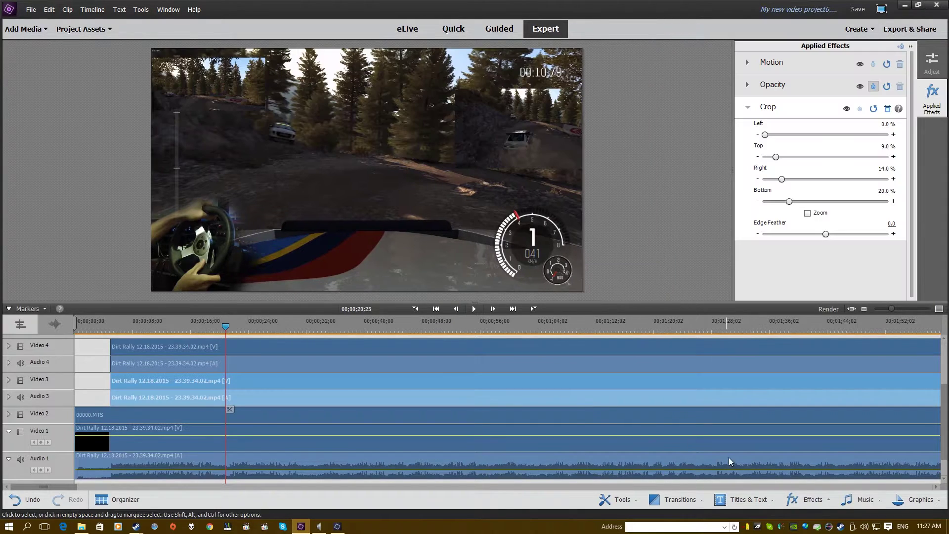
left_click(811, 505)
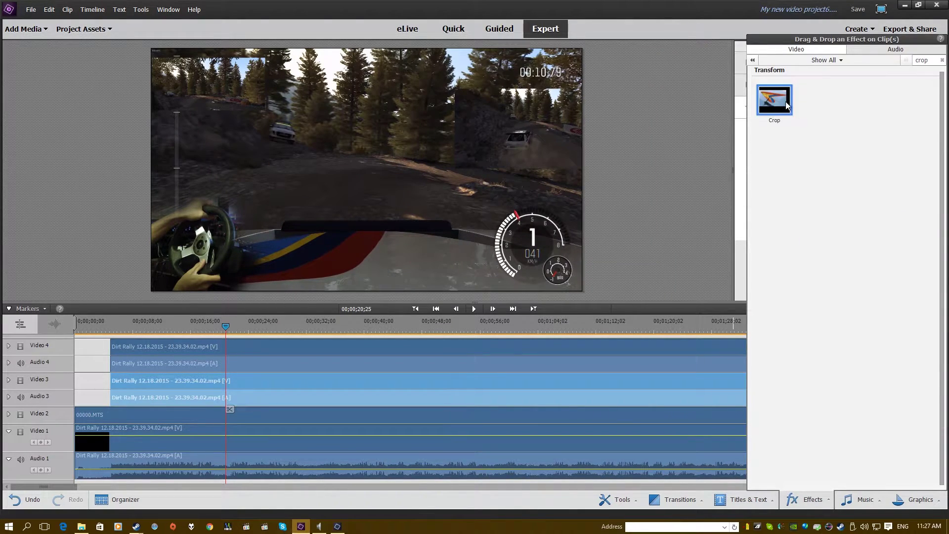
left_click_drag(786, 105, 481, 346)
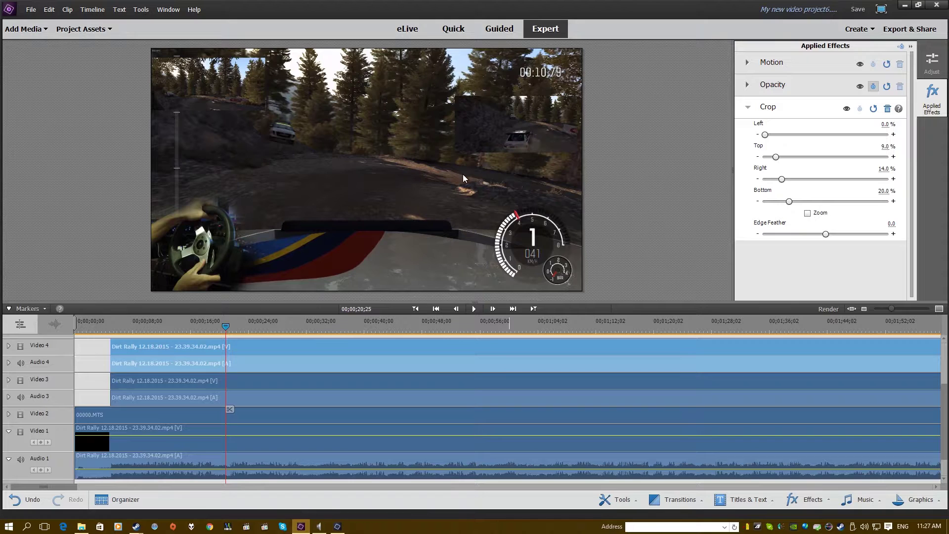
Set the Video 3 inset's Crop to 15% right and 15% left, clearing the other crop values
left_click(446, 390)
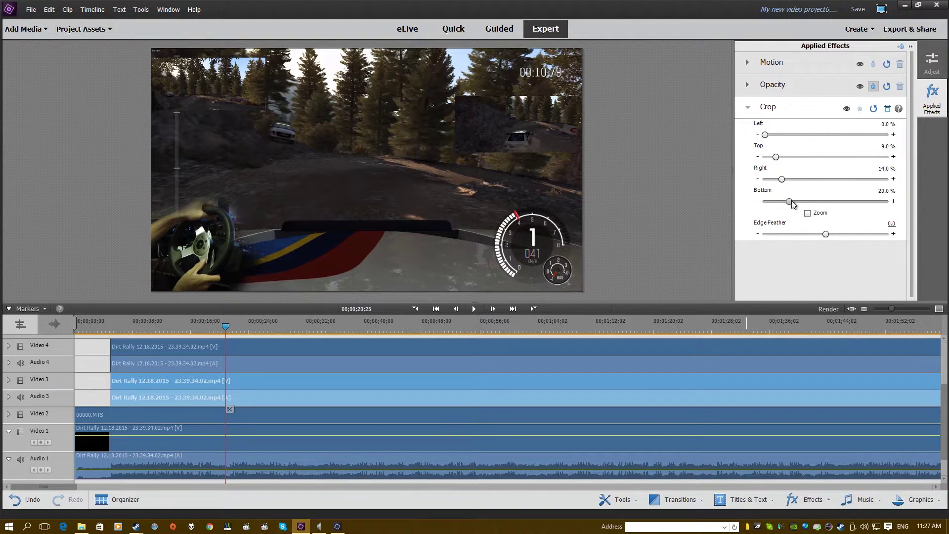
left_click_drag(789, 201, 778, 201)
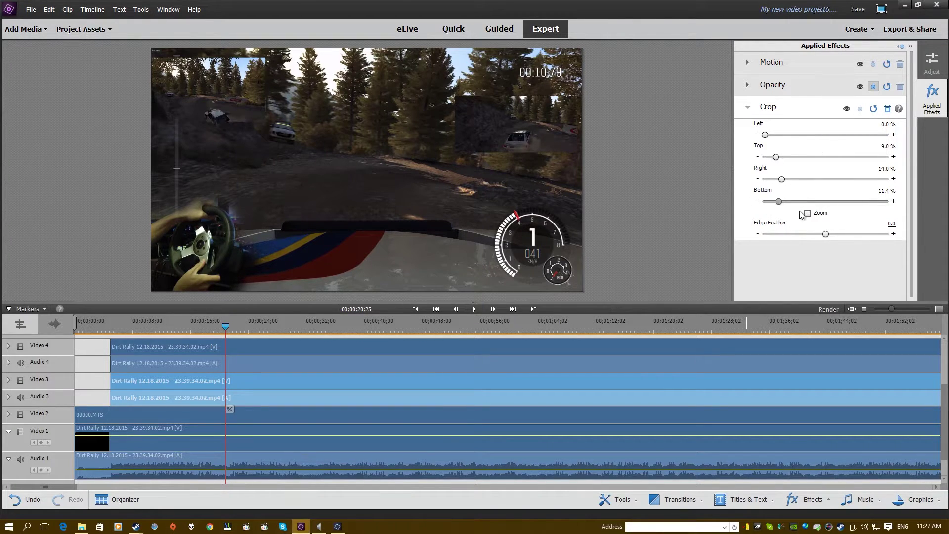
left_click_drag(778, 201, 738, 190)
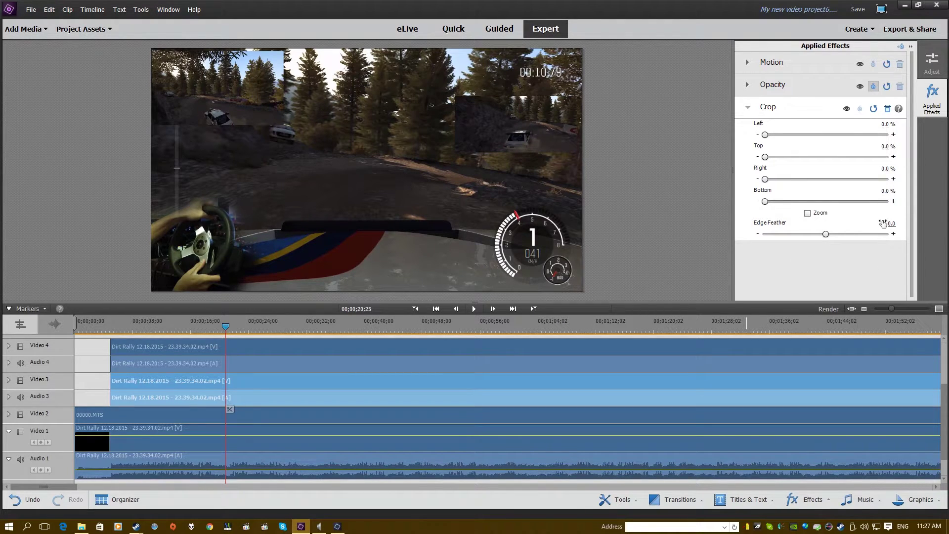
left_click(891, 194)
left_click(886, 169)
type("15")
left_click(889, 124)
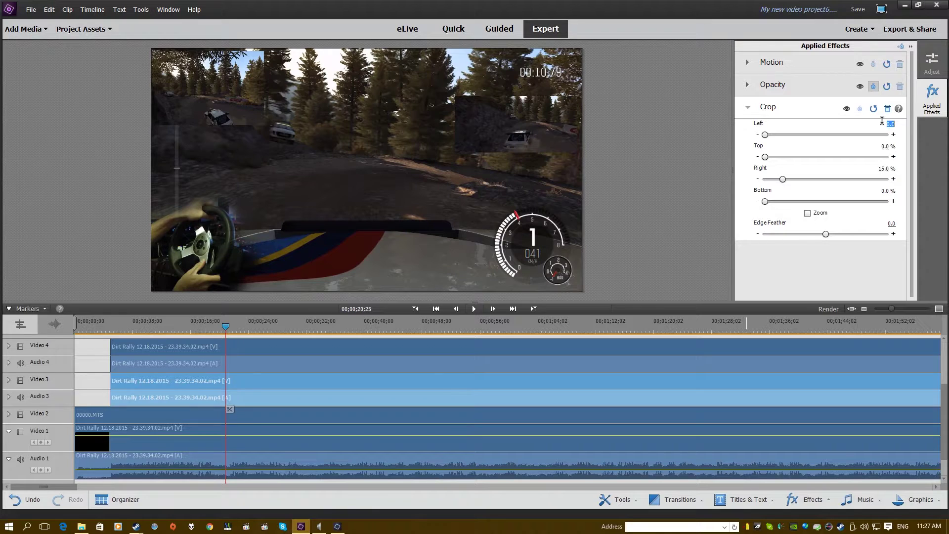
type("15")
left_click(822, 266)
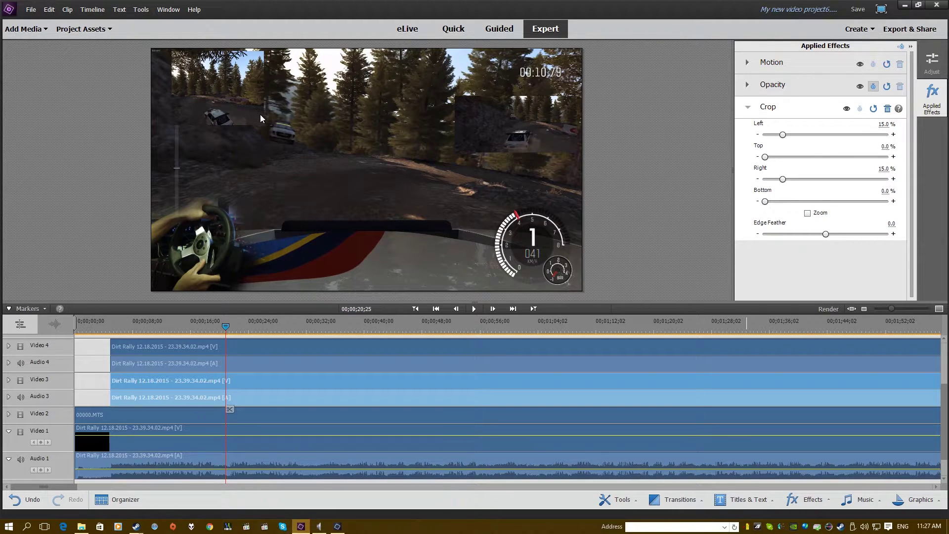
Move the top-left inset further left toward the corner using its Motion position
left_click(747, 63)
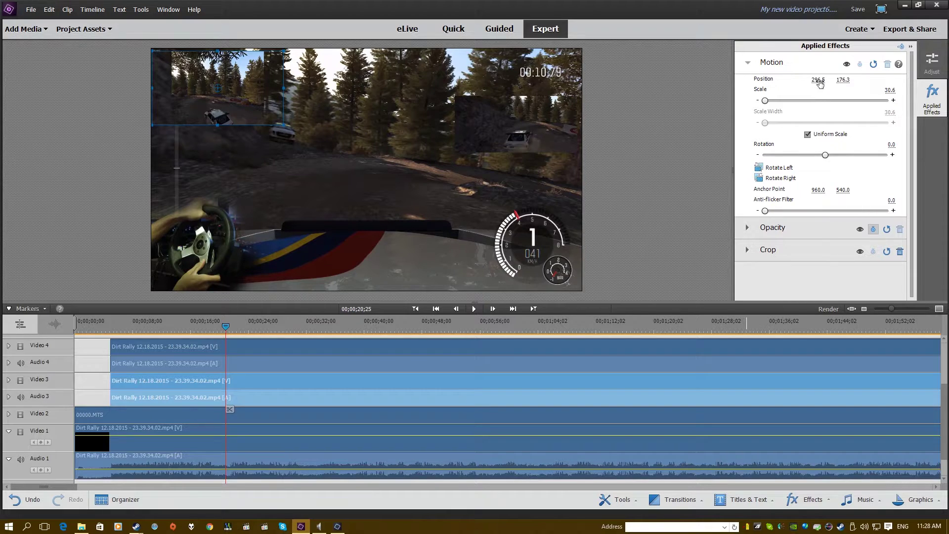
left_click_drag(818, 79, 850, 53)
mouse_move(249, 85)
left_mouse_down()
mouse_move(229, 85)
mouse_move(252, 83)
mouse_move(244, 87)
left_mouse_up()
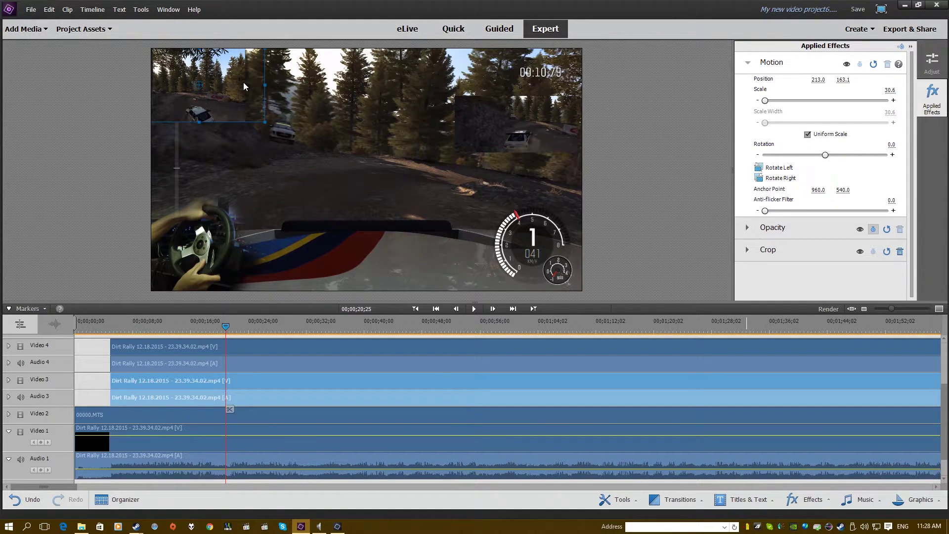
Reset the top-right inset's crop, set Left and Right to 20%, and nudge it down-right
left_click(549, 131)
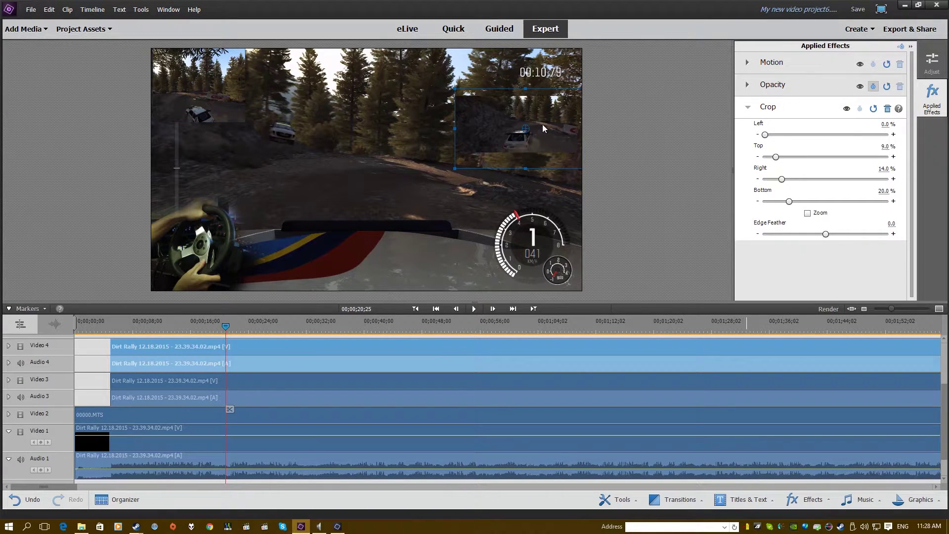
left_click_drag(788, 201, 731, 200)
left_click_drag(781, 179, 740, 184)
left_click_drag(776, 157, 737, 159)
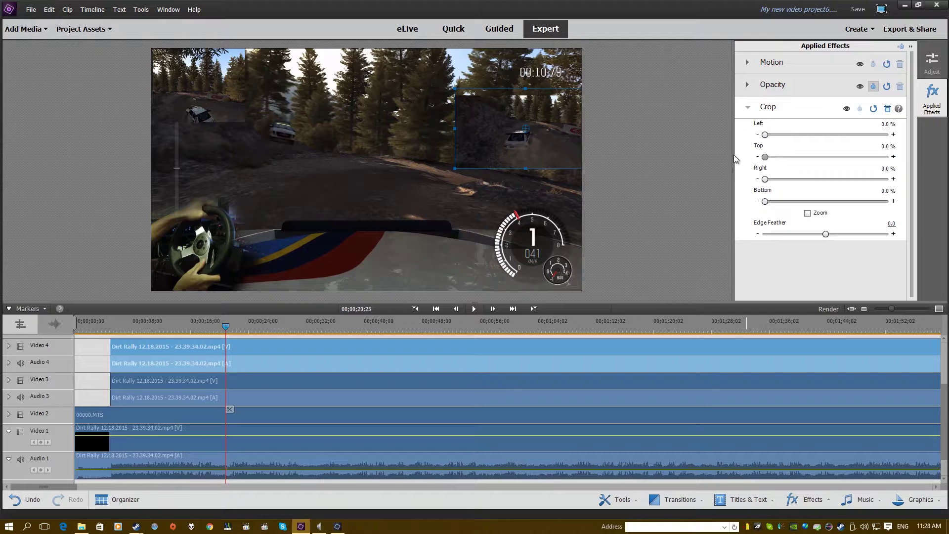
left_click(884, 124)
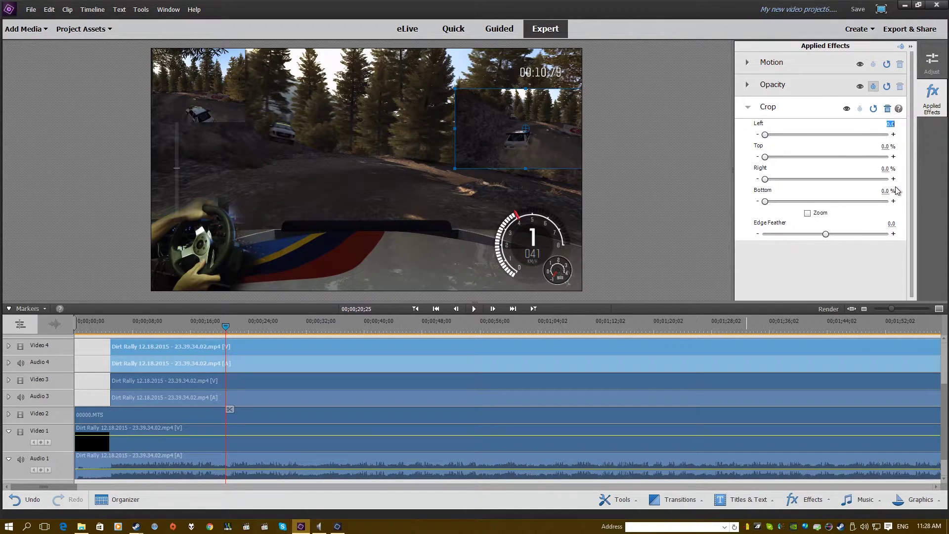
type("20")
left_click(888, 169)
type("20")
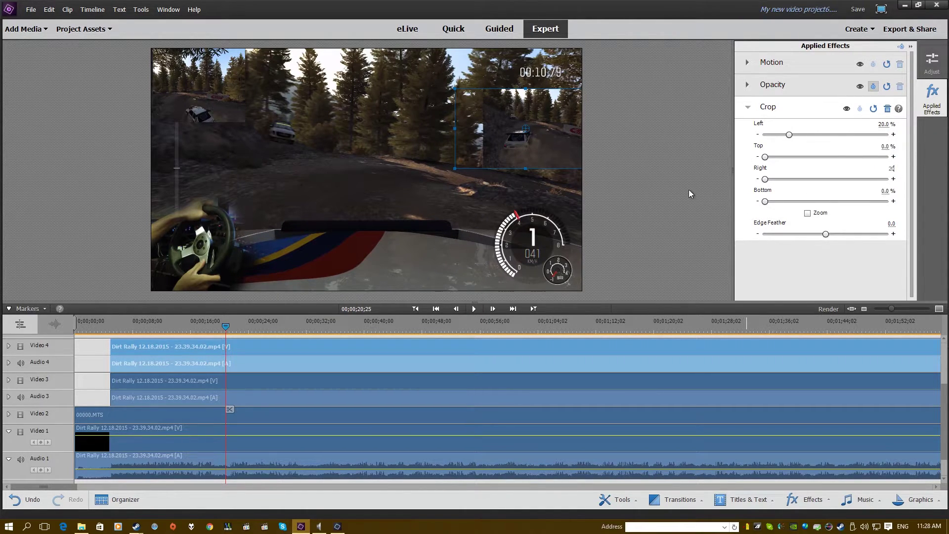
key("Return")
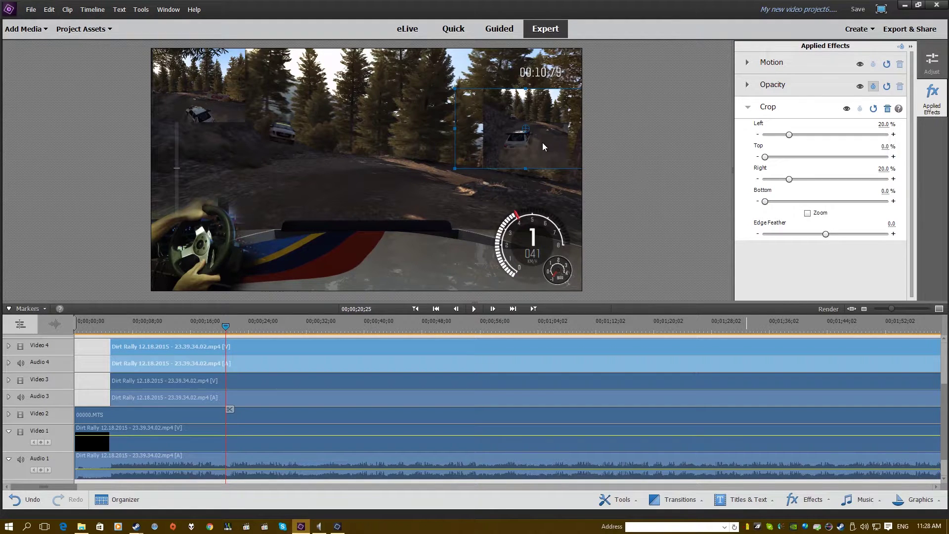
mouse_move(566, 117)
left_mouse_down()
mouse_move(568, 124)
mouse_move(572, 113)
left_mouse_up()
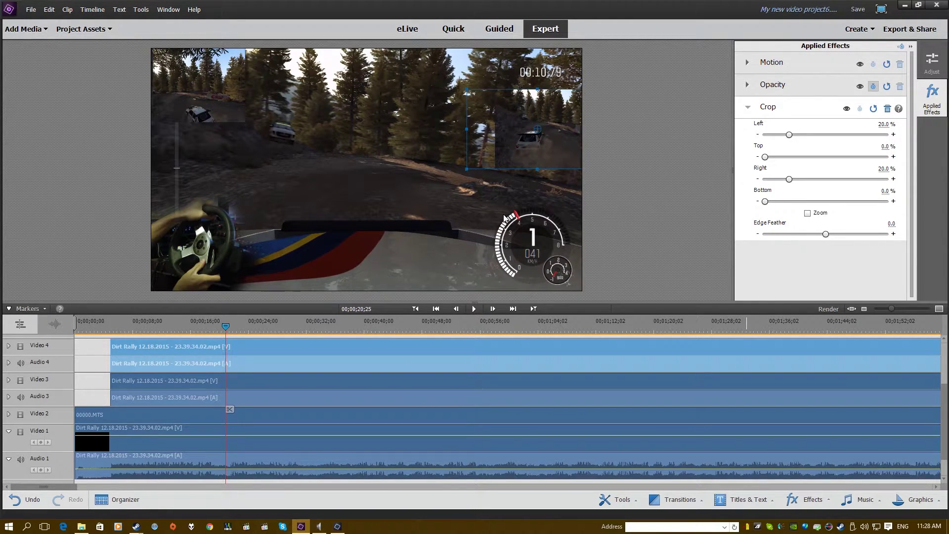
left_click(350, 217)
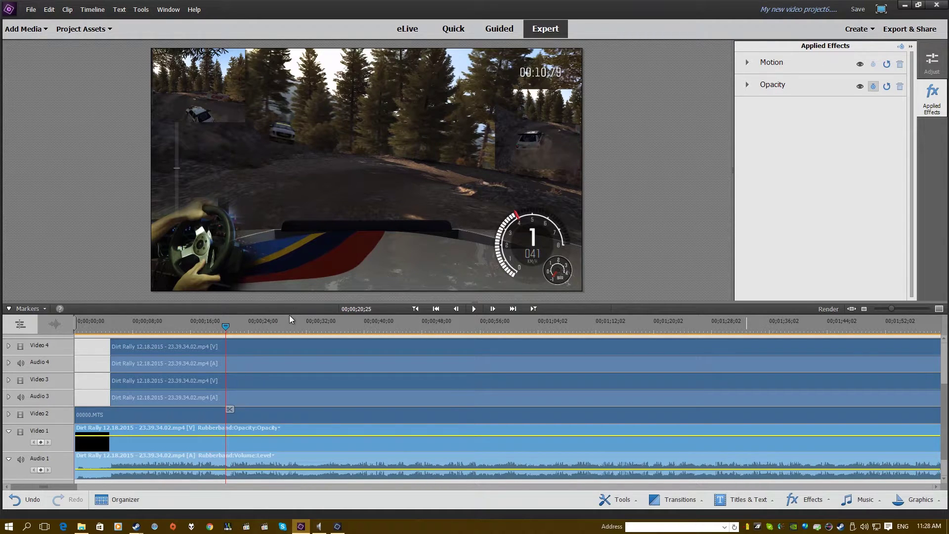
key("space")
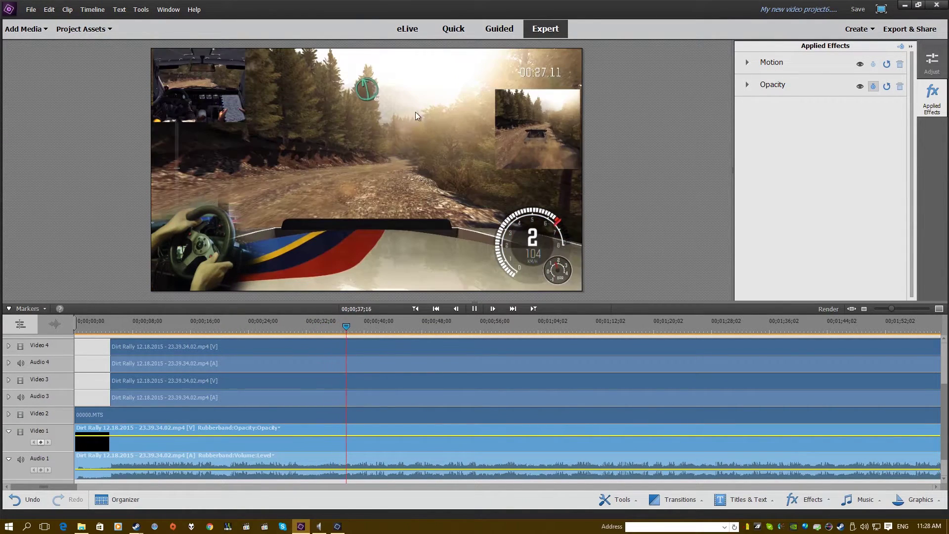
key("space")
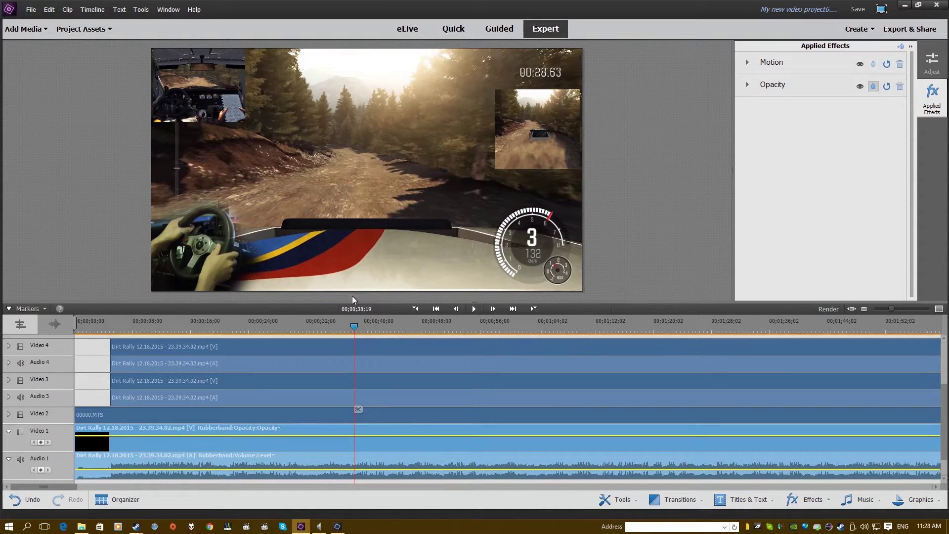
Butt the later Video 1 clip against the first and delete the trailing Video 1 clip
left_click(883, 310)
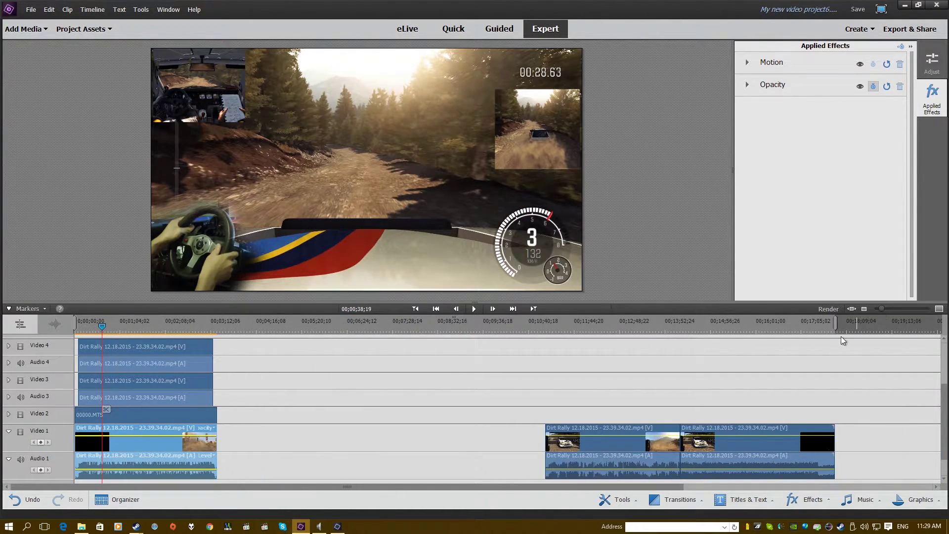
left_click_drag(608, 445, 303, 451)
left_click(720, 442)
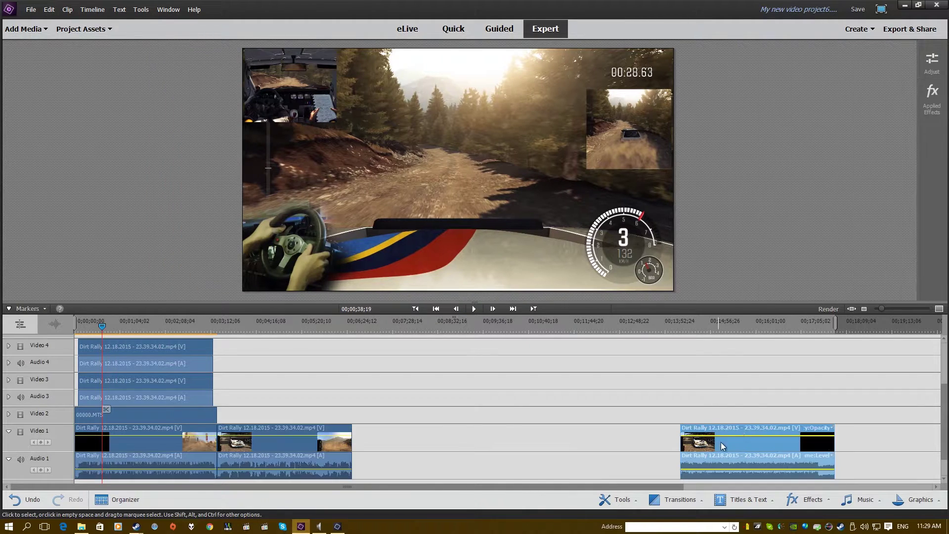
key("Delete")
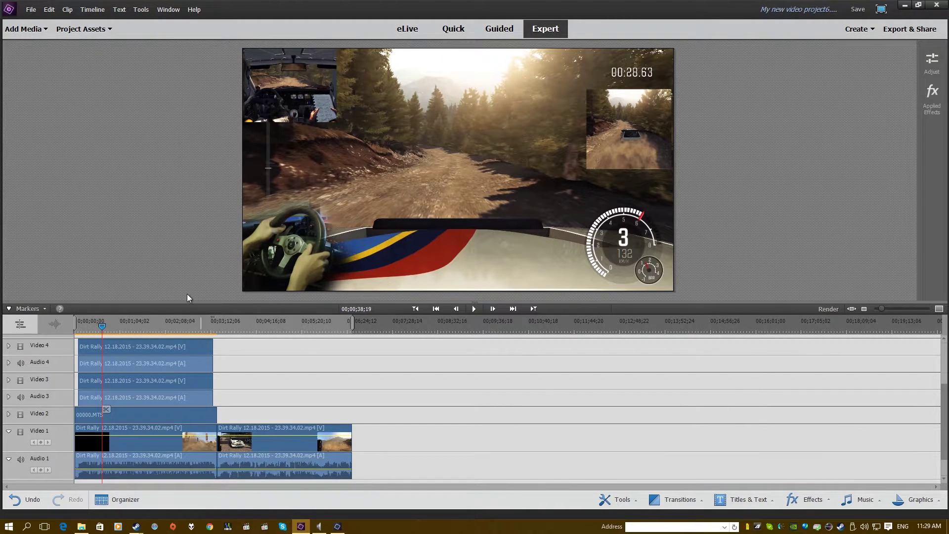
left_click_drag(260, 320, 80, 330)
Apply Fade In and Out Audio and Video to the Video 3 and Video 4 overlays
left_click(122, 364)
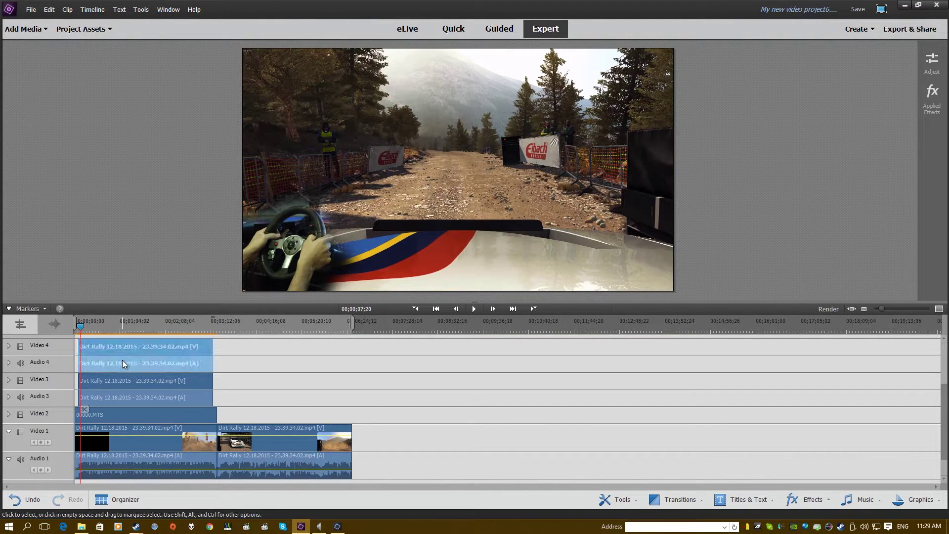
left_click(149, 384, "shift")
right_click(170, 360)
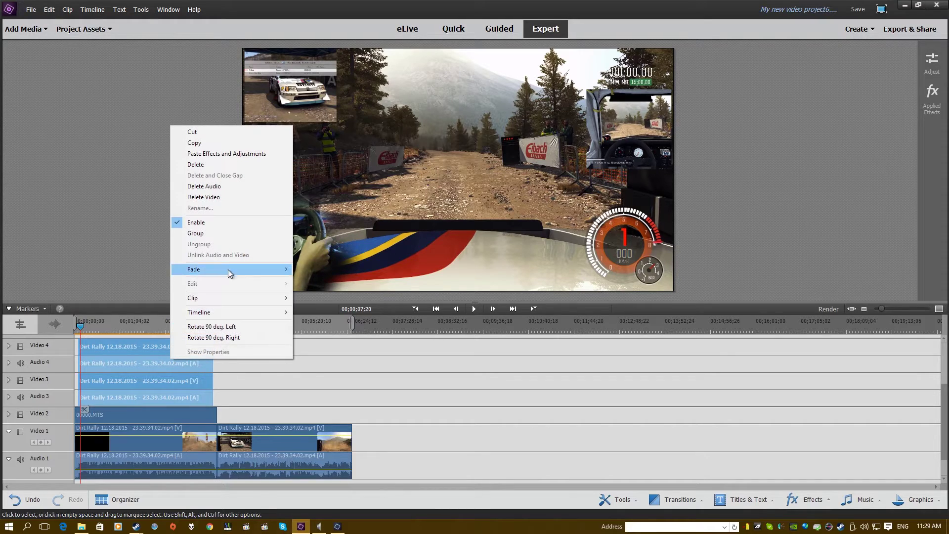
mouse_move(250, 275)
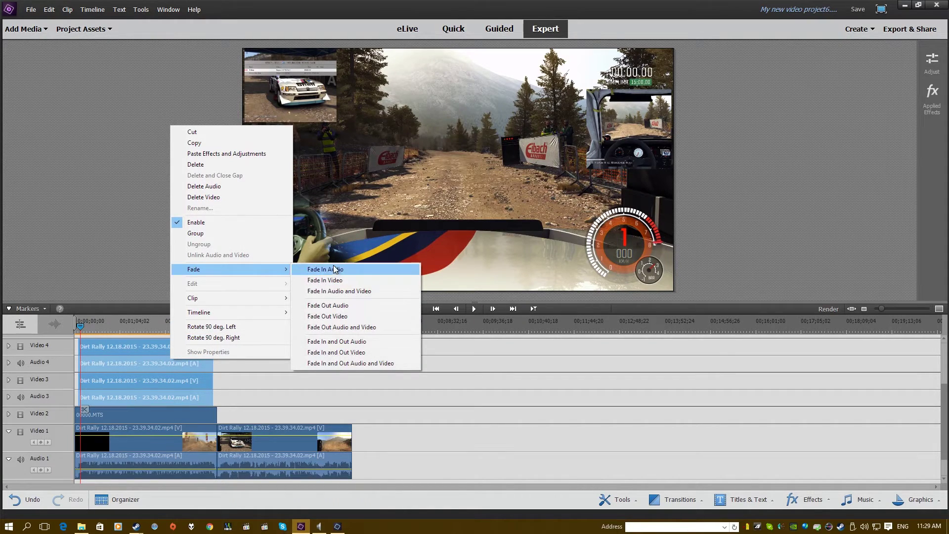
left_click(379, 365)
Unlink both overlays' audio and delete the Audio 3 and Audio 4 clips
right_click(168, 367)
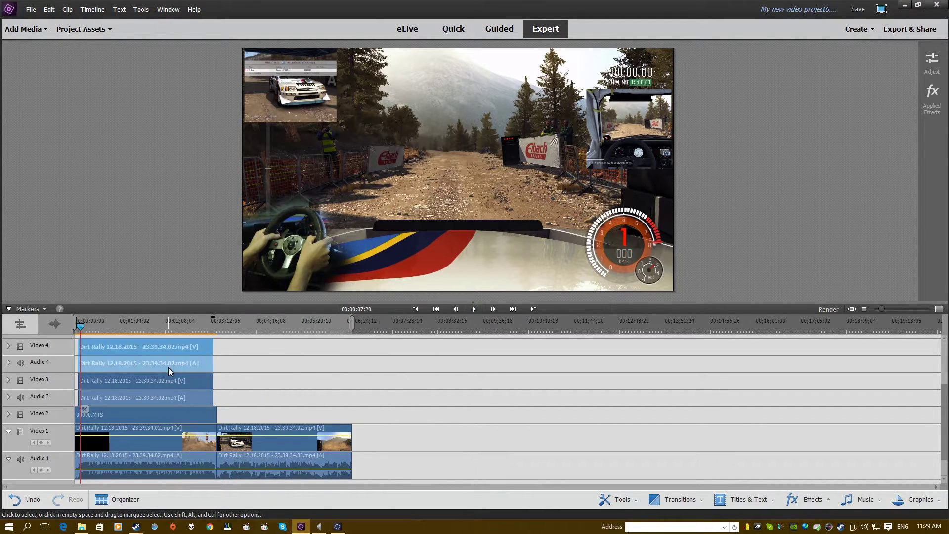
left_click(253, 259)
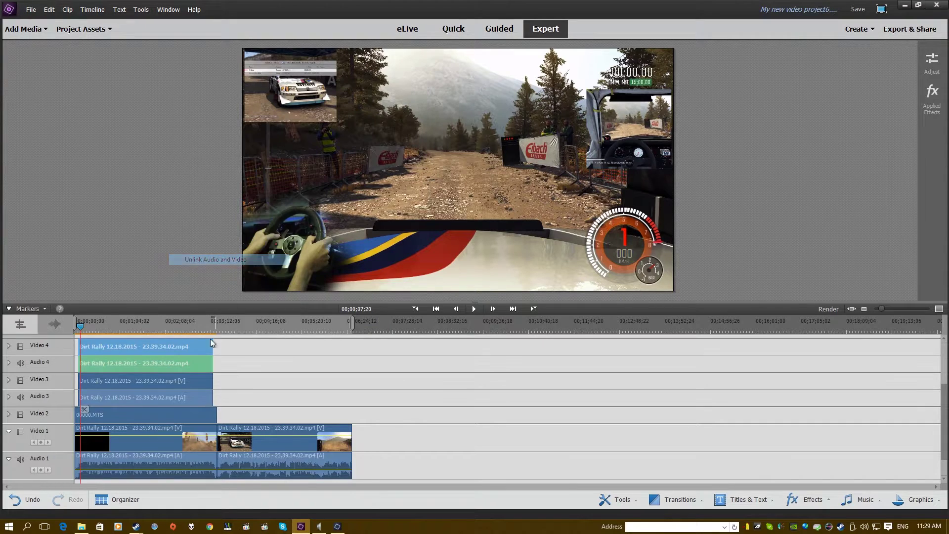
right_click(188, 388)
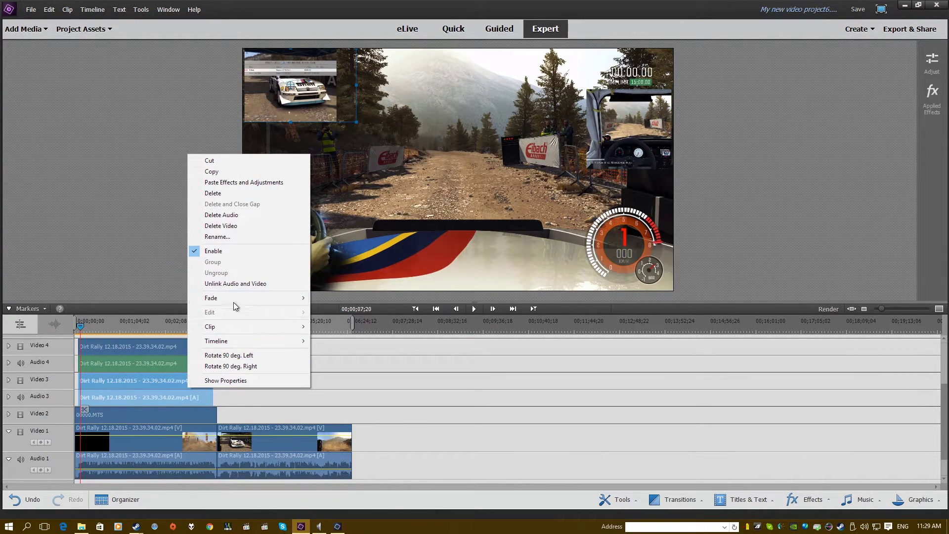
left_click(261, 283)
left_click(311, 422)
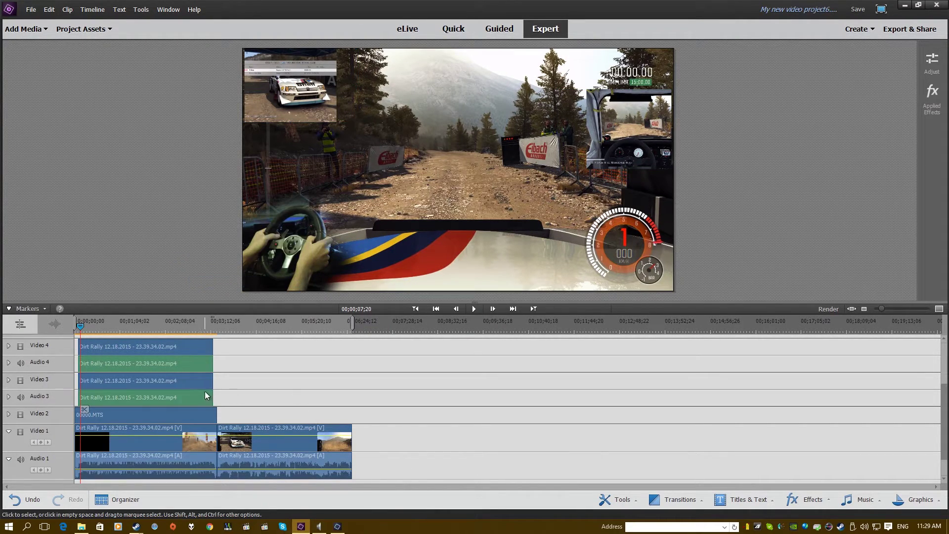
left_click(206, 397)
left_click(204, 365, "shift")
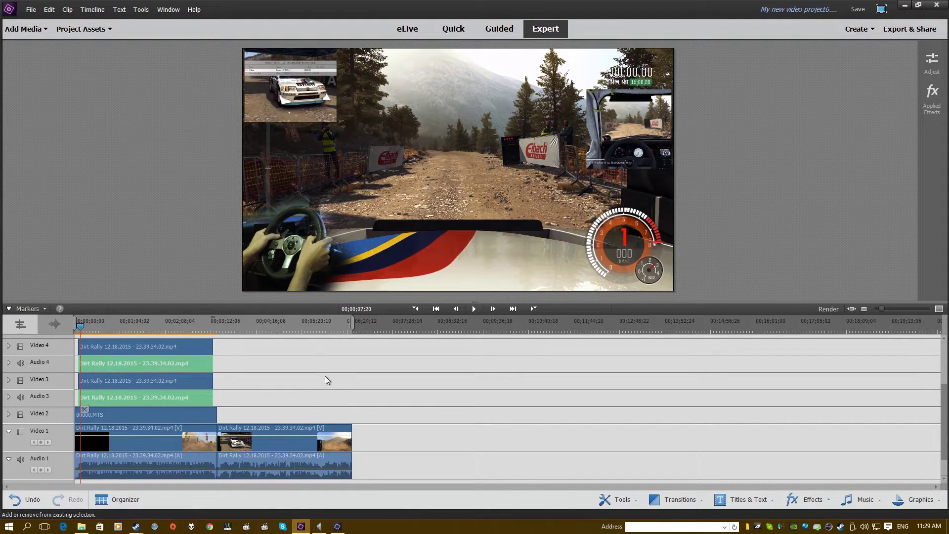
key("Delete")
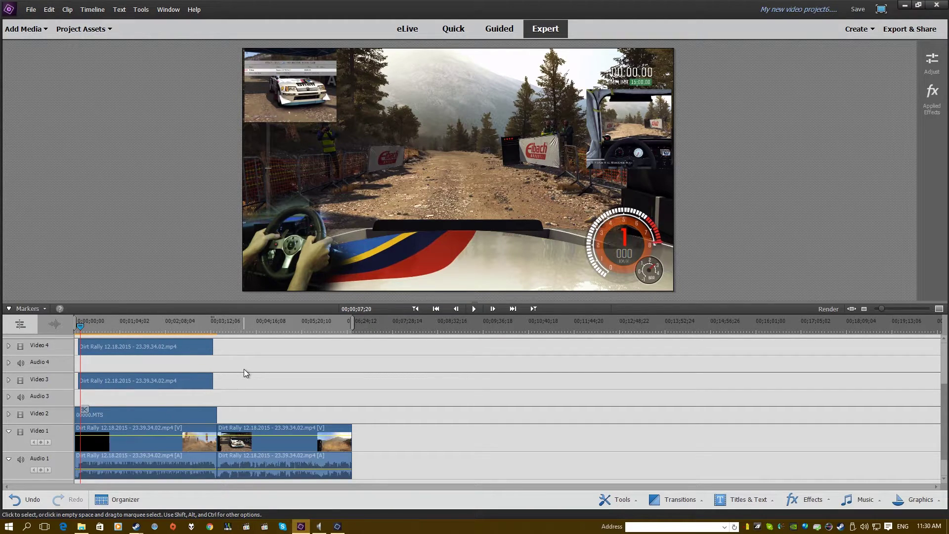
Move the playhead back to about 19 seconds and open Project Assets to show the imported media
scroll(327, 369, "up", 2)
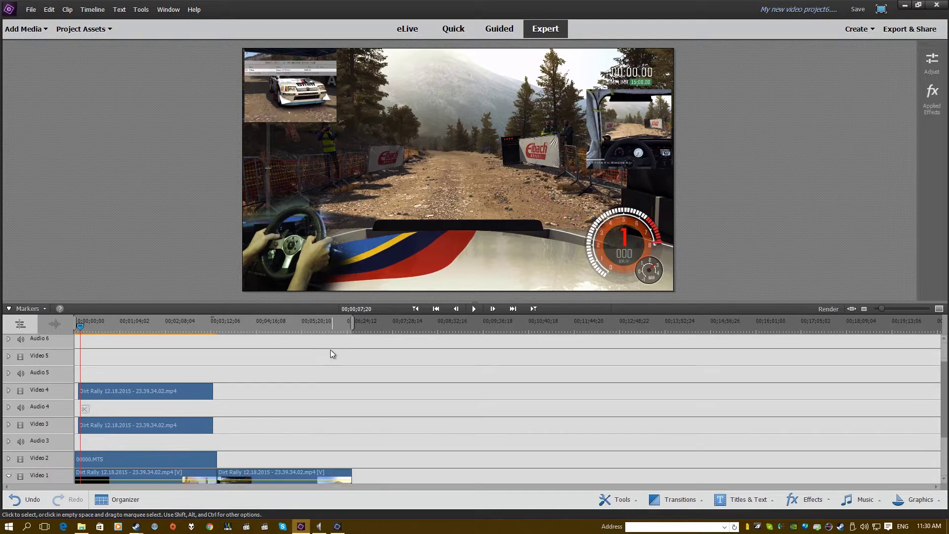
scroll(330, 351, "down", 2)
scroll(329, 355, "up", 2)
scroll(329, 355, "down", 2)
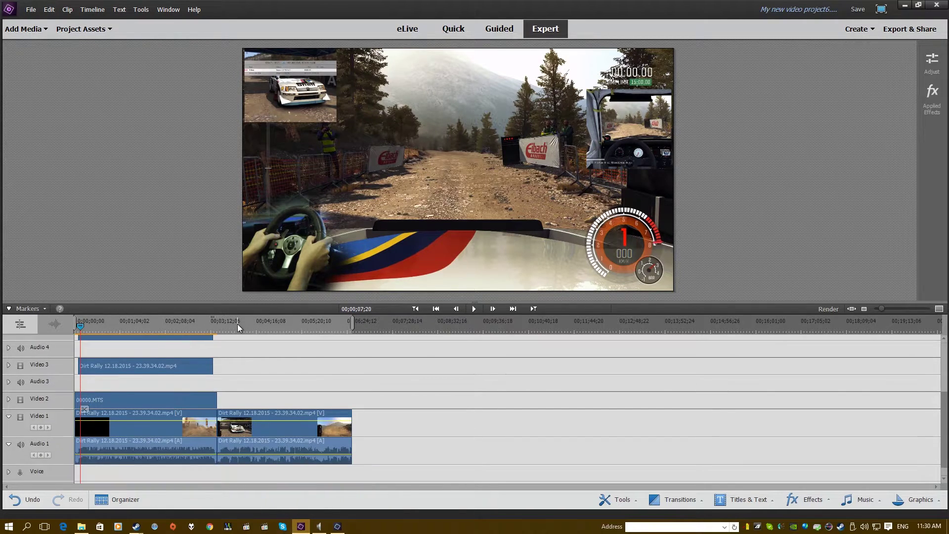
left_click_drag(237, 324, 164, 315)
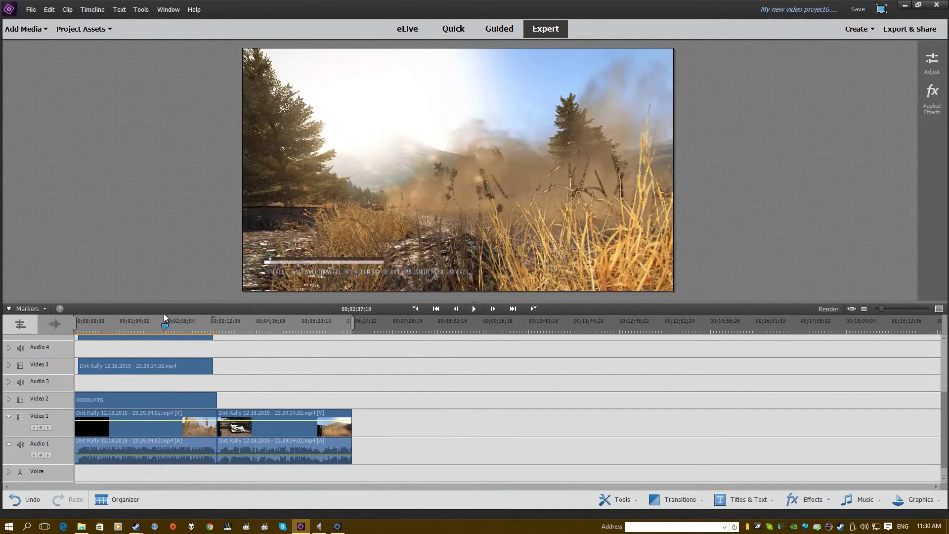
left_click_drag(97, 316, 150, 327)
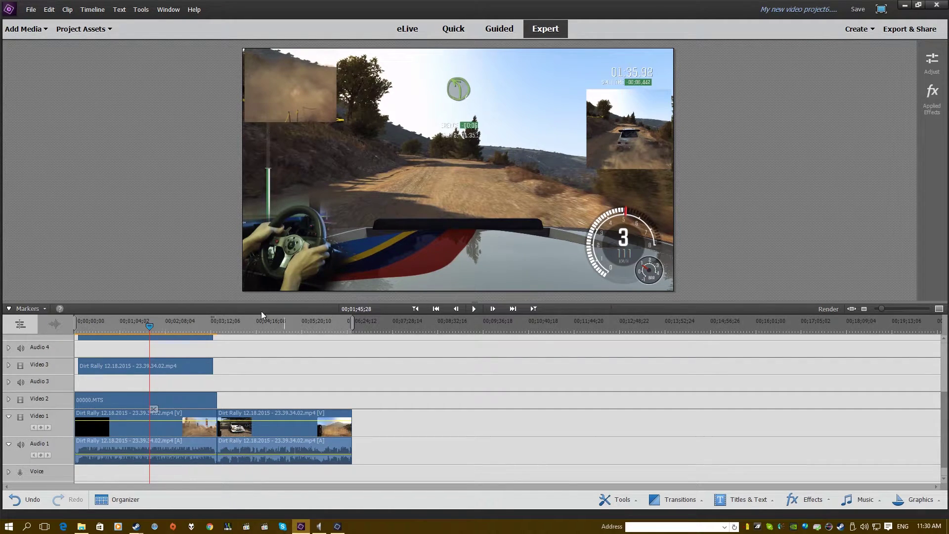
left_click(82, 33)
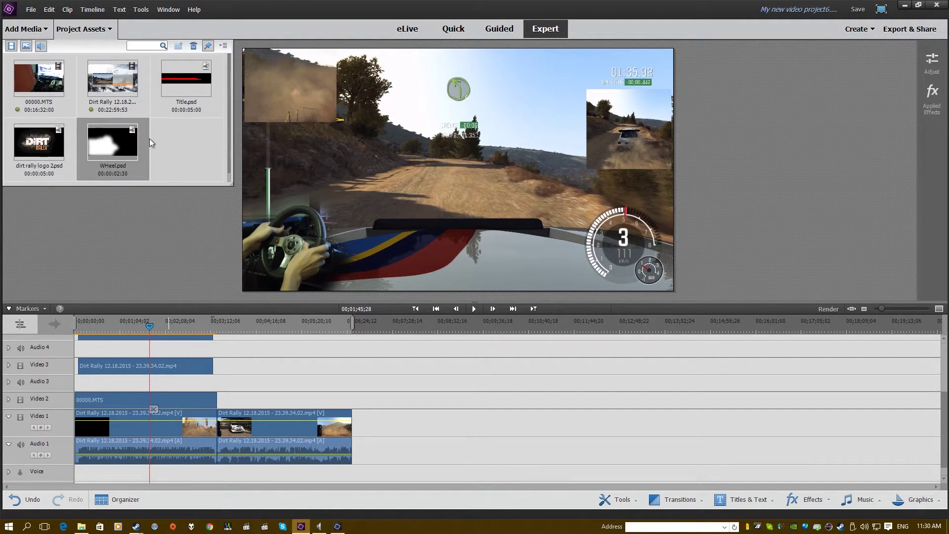
Inspect the Dirt Rally and 00000.MTS clips, then park the playhead near 00;00;05;17
scroll(499, 426, "up", 5)
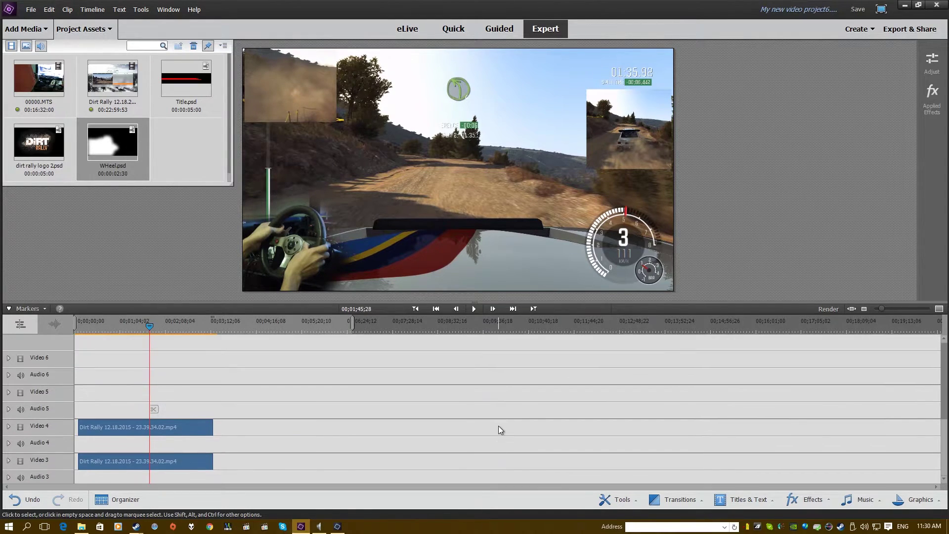
scroll(499, 425, "down", 3)
scroll(498, 426, "up", 3)
scroll(497, 421, "down", 1)
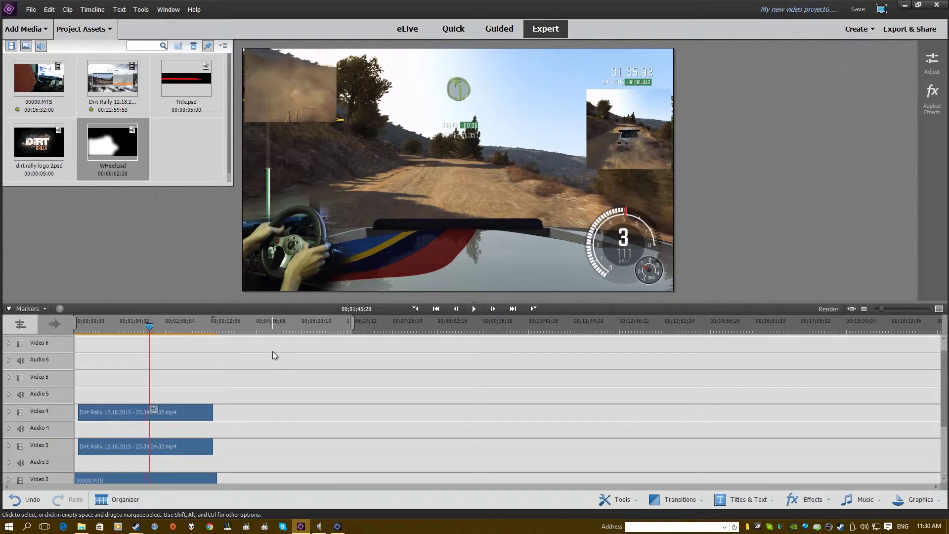
left_click_drag(91, 333, 70, 330)
scroll(182, 337, "down", 1)
scroll(182, 337, "down", 2)
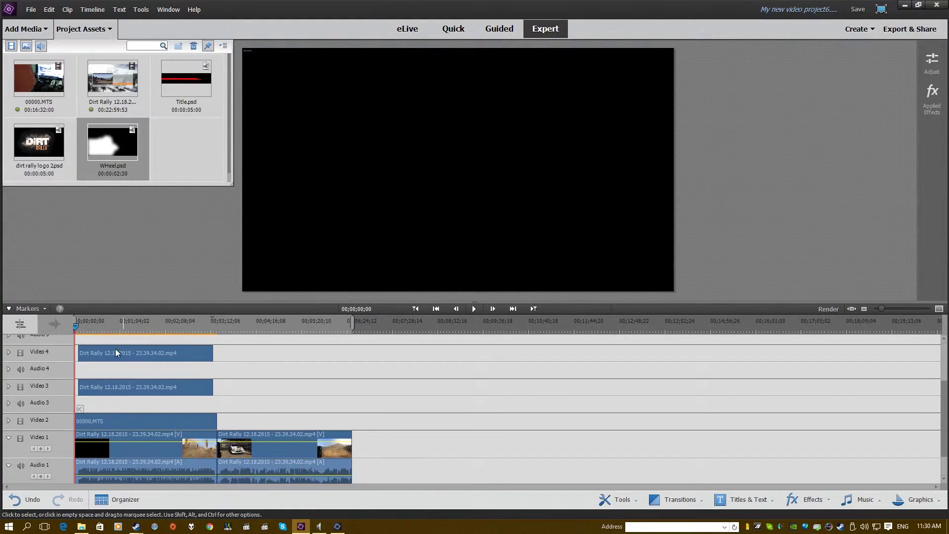
scroll(109, 343, "up", 1)
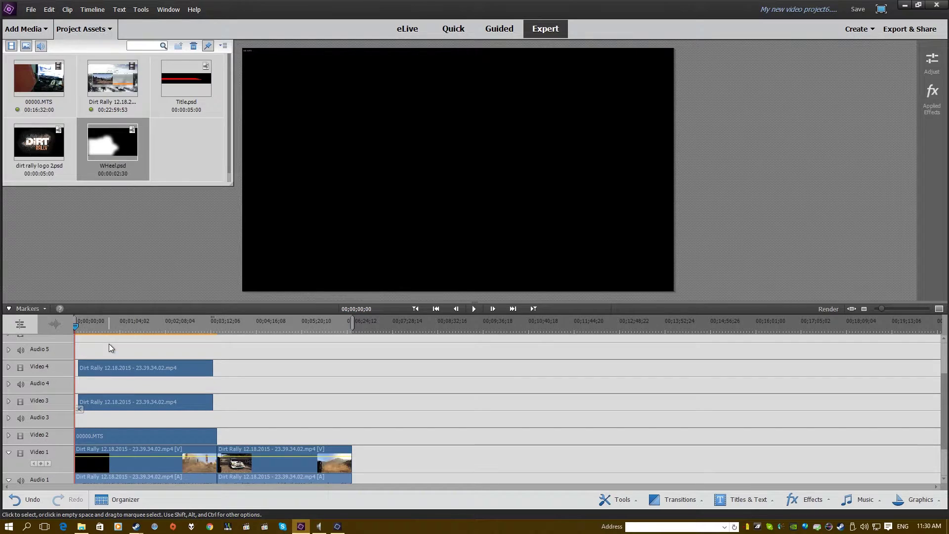
left_click(105, 460)
left_click(112, 434)
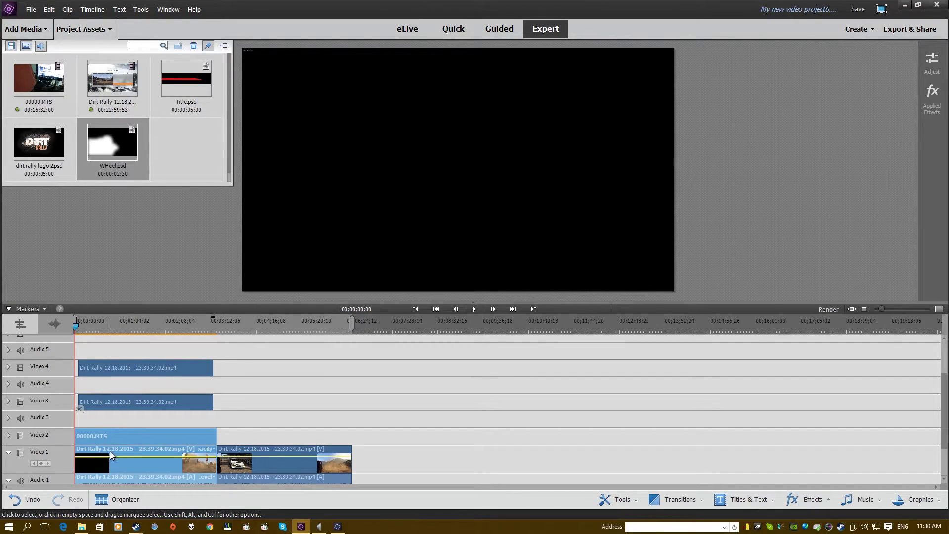
left_click(91, 418)
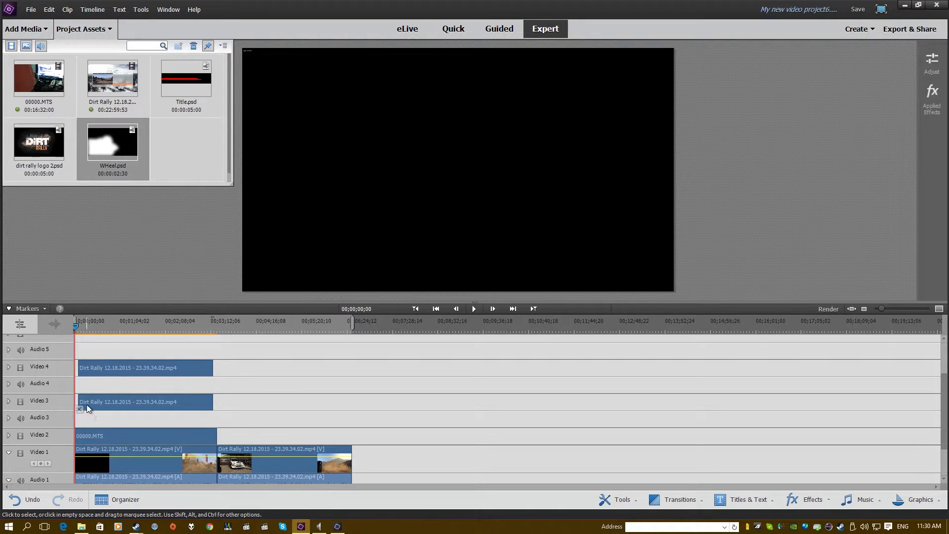
left_click(79, 326)
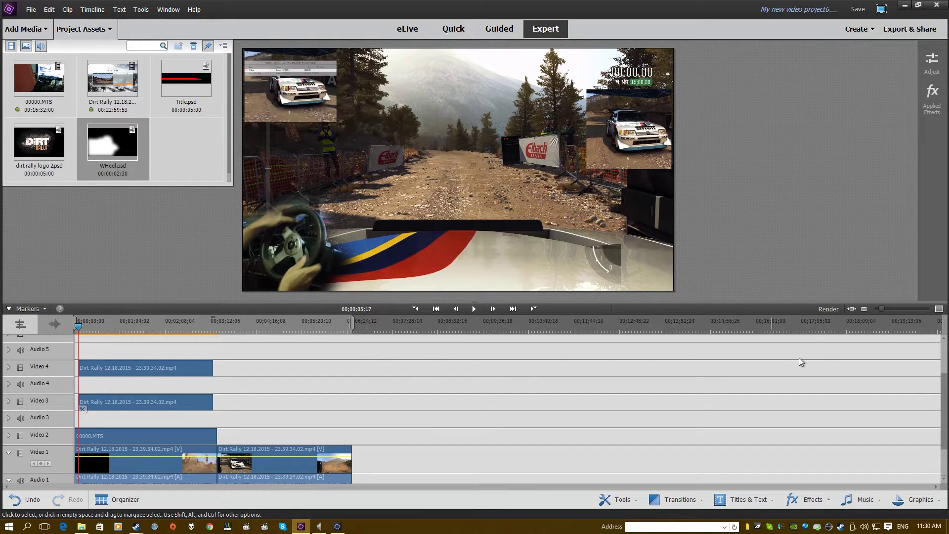
Trim the start of 00000.MTS on Video 2 so it begins with the Dirt Rally clips above
left_click(898, 309)
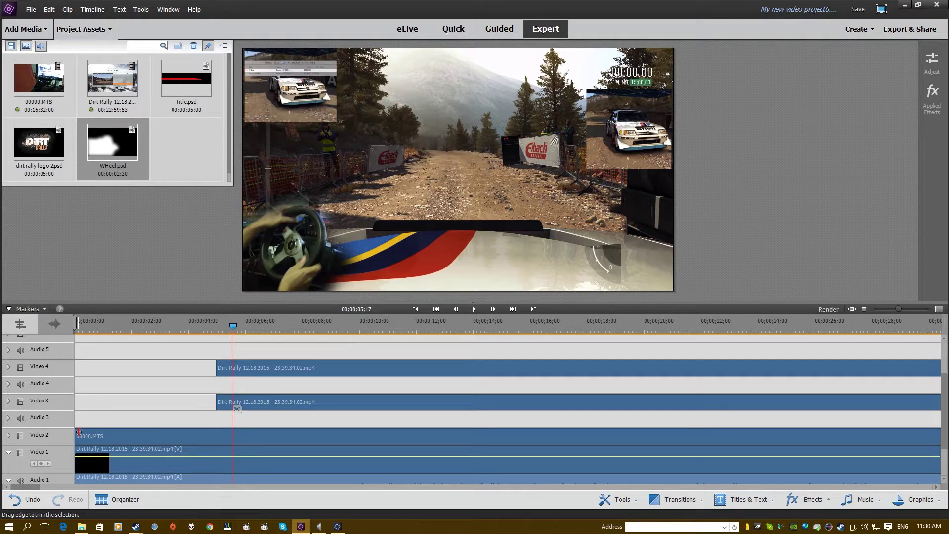
left_click_drag(79, 435, 216, 431)
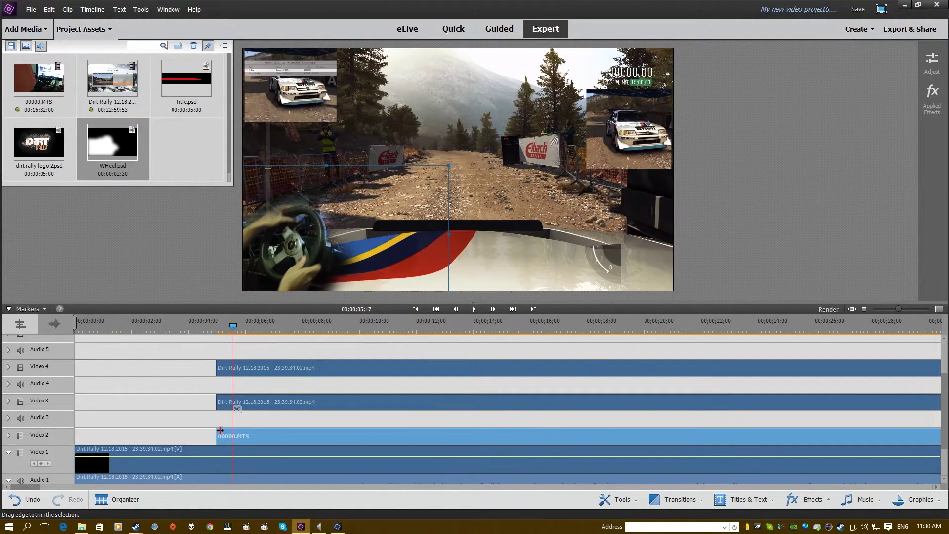
mouse_move(236, 329)
left_mouse_down()
mouse_move(216, 330)
mouse_move(228, 337)
left_mouse_up()
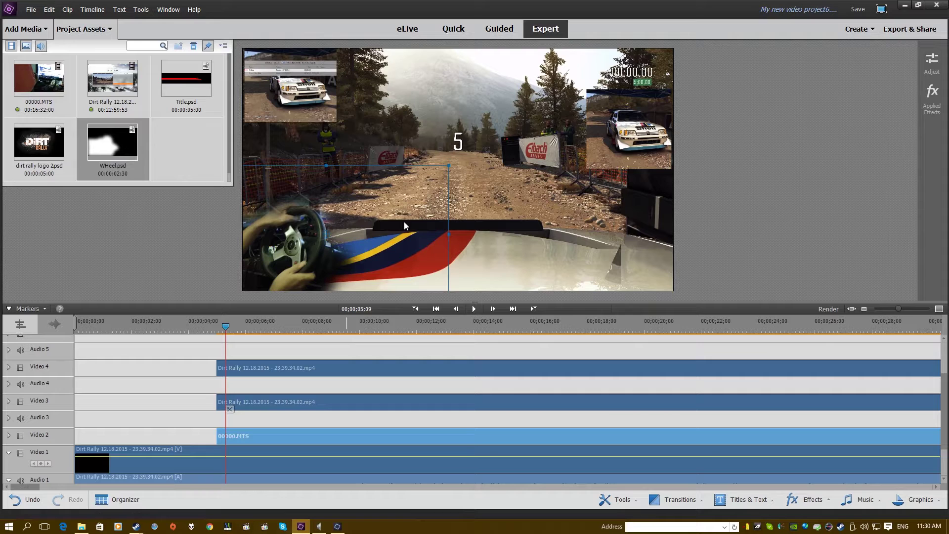
left_click(173, 357)
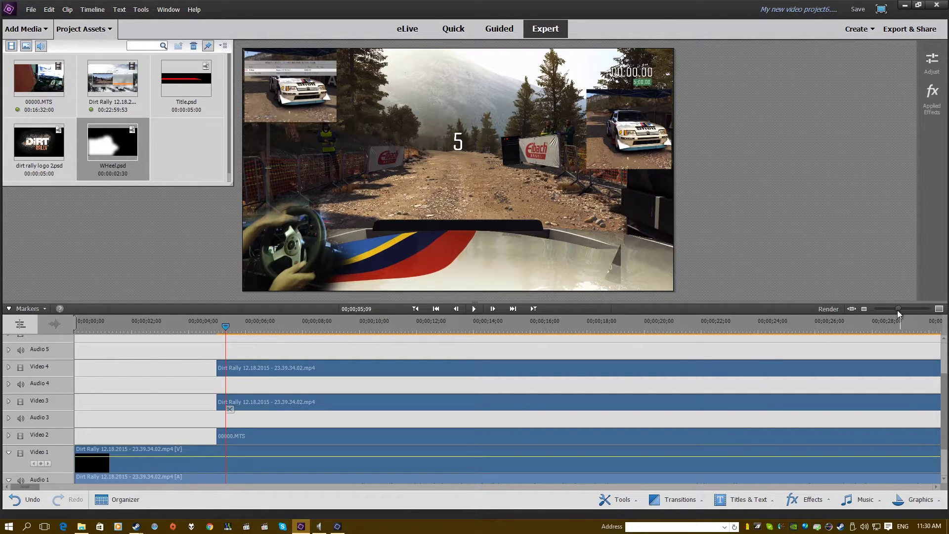
left_click_drag(898, 310, 892, 310)
mouse_move(106, 322)
left_mouse_down()
mouse_move(69, 318)
mouse_move(118, 332)
left_mouse_up()
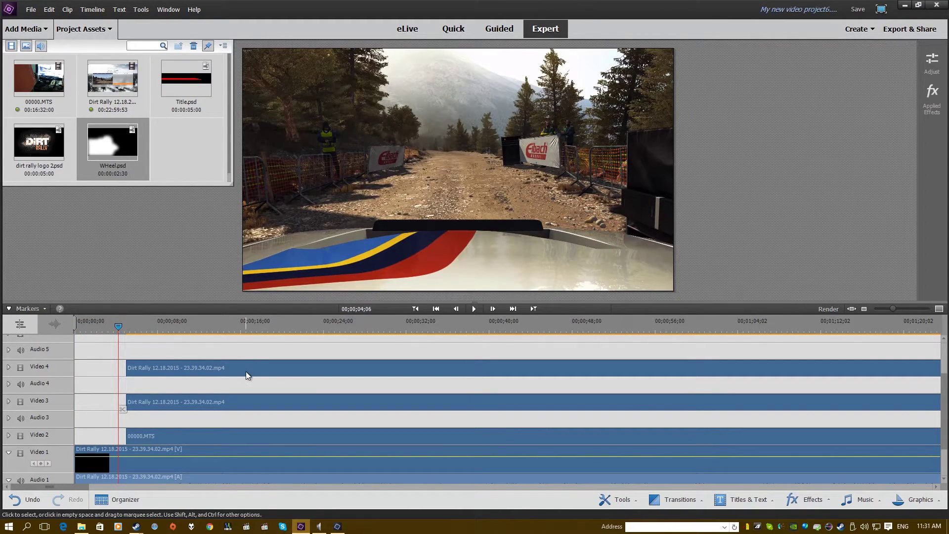
Place Title.psd from Project Assets at the start of Video 5
scroll(245, 372, "up", 2)
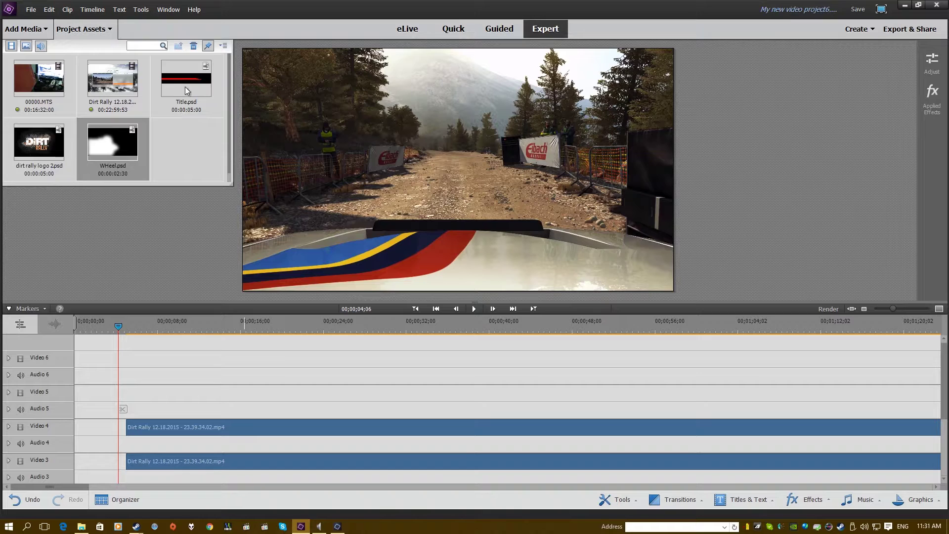
left_click(186, 90)
left_click(192, 176)
left_click(187, 92)
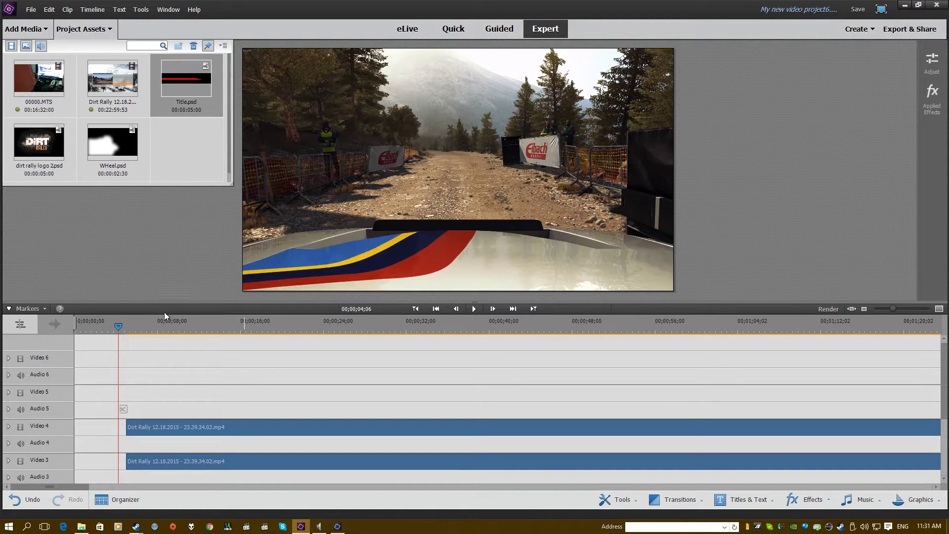
left_click_drag(164, 316, 73, 389)
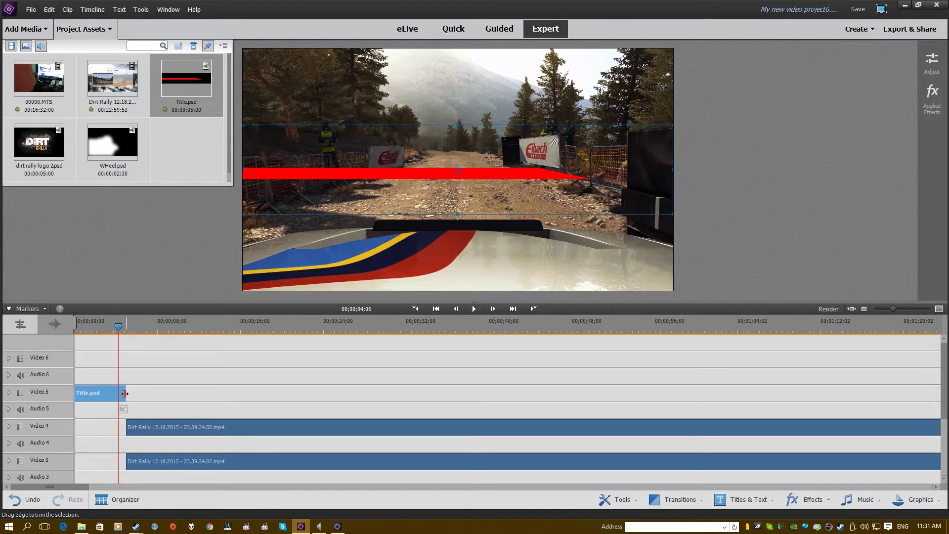
Trim Title.psd to end at 00;00;05;00, where the overlay clips begin
left_click_drag(125, 394, 158, 390)
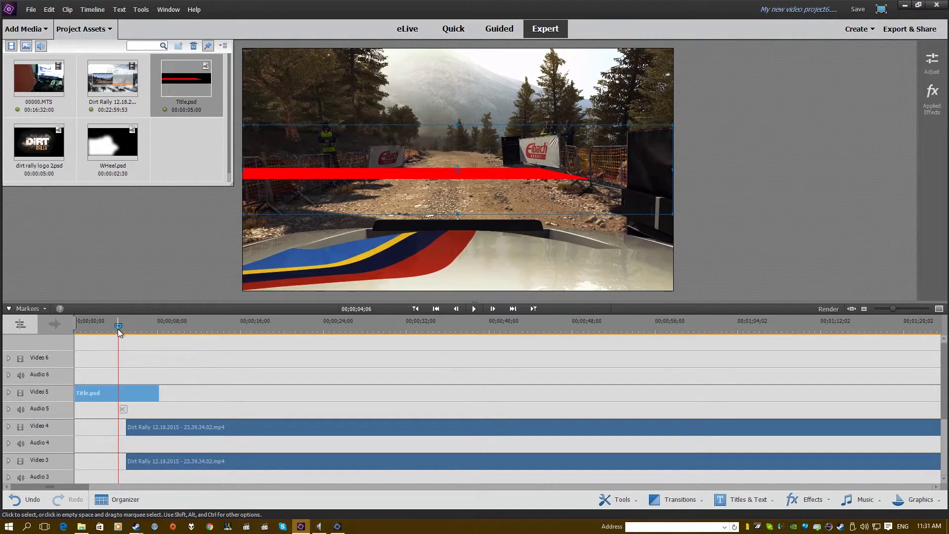
mouse_move(118, 328)
left_mouse_down()
mouse_move(161, 332)
mouse_move(126, 334)
left_mouse_up()
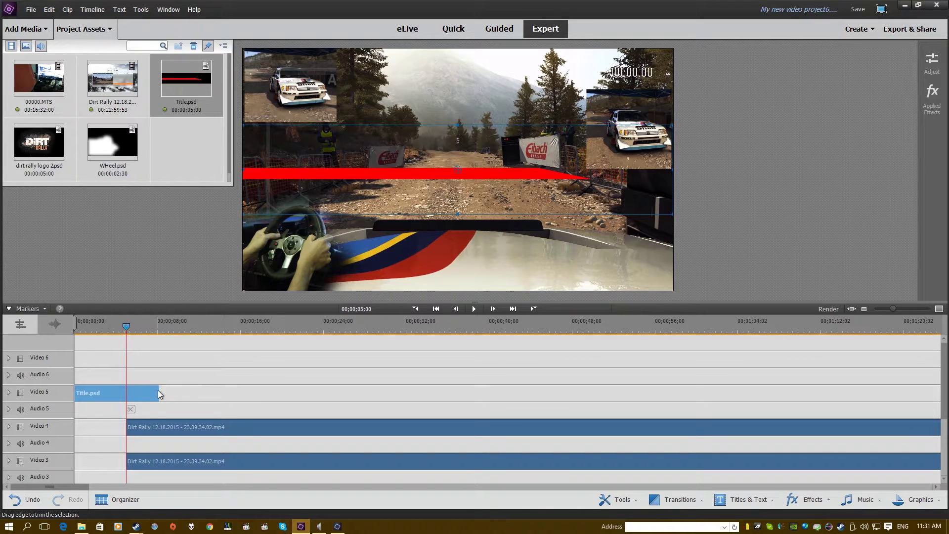
left_click_drag(160, 394, 127, 391)
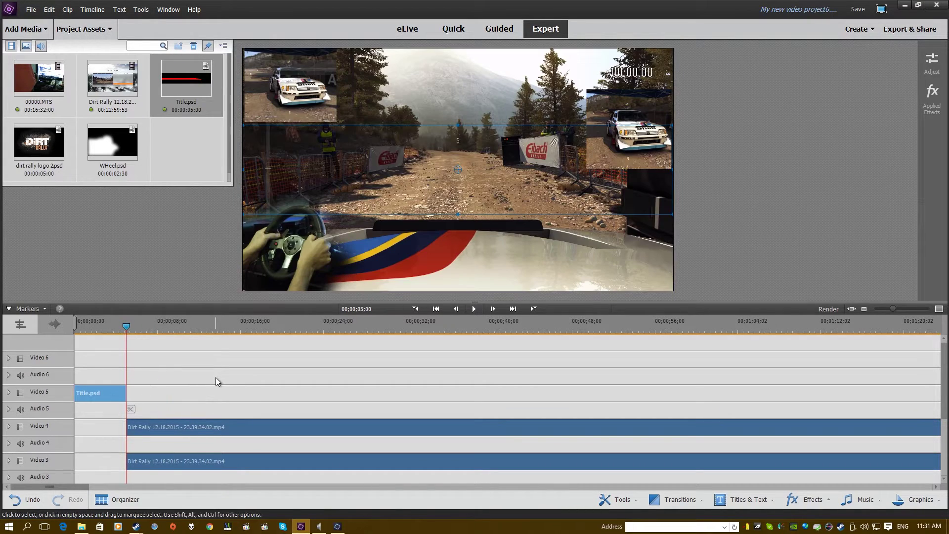
left_click(942, 112)
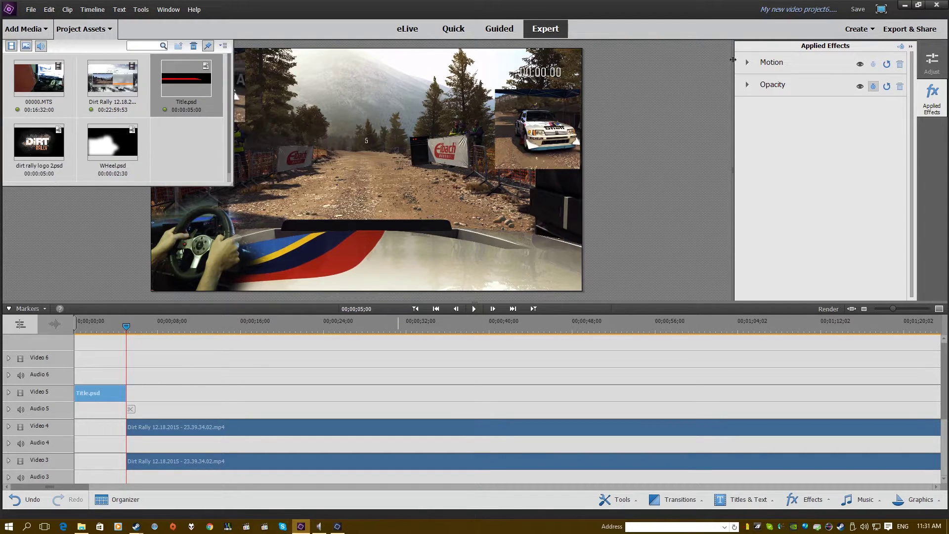
Move the red title banner to the frame's bottom, centred at position 960, 959.4
left_click(747, 62)
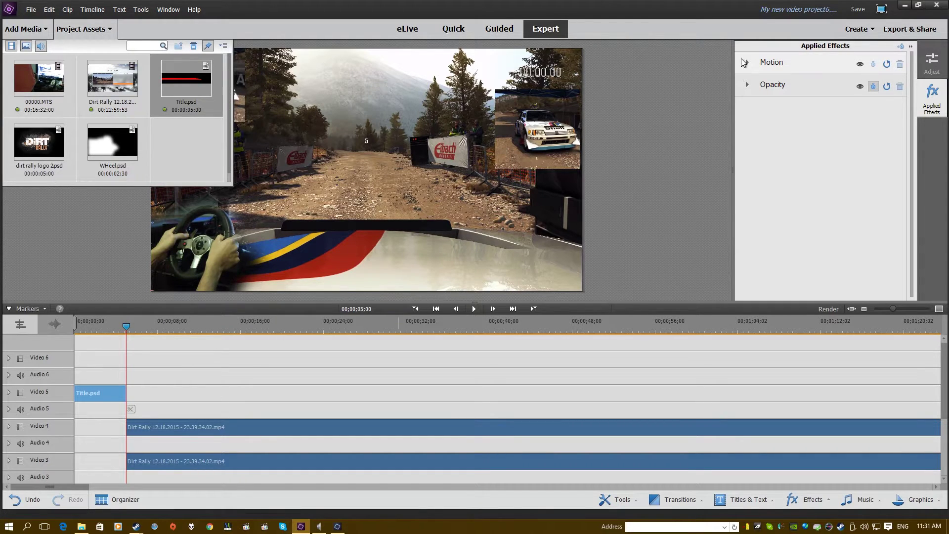
left_click(100, 320)
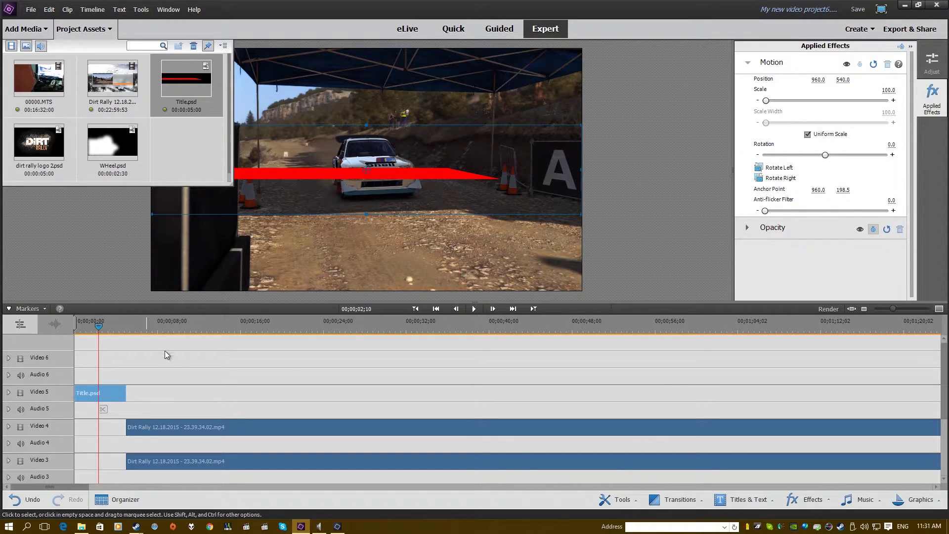
left_click(111, 30)
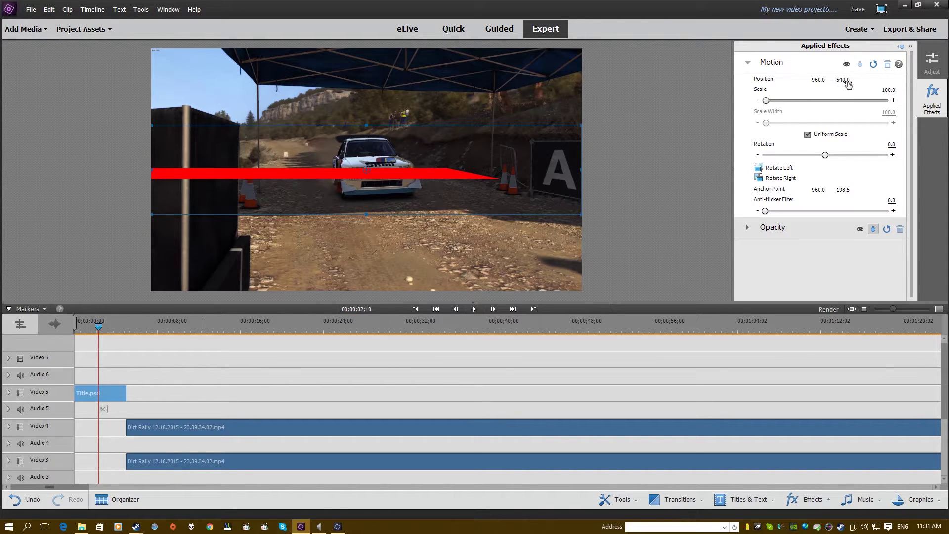
left_click_drag(843, 80, 839, 80)
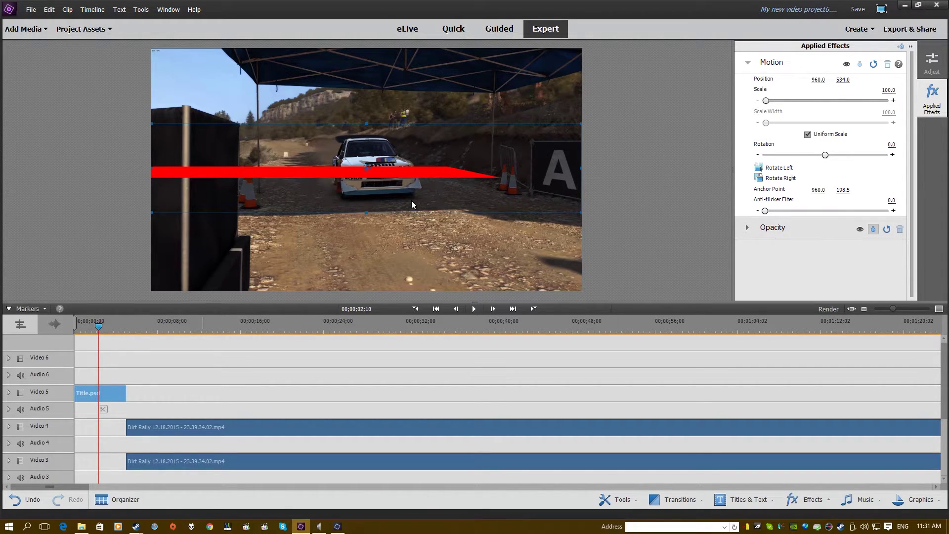
left_click_drag(458, 177, 500, 267)
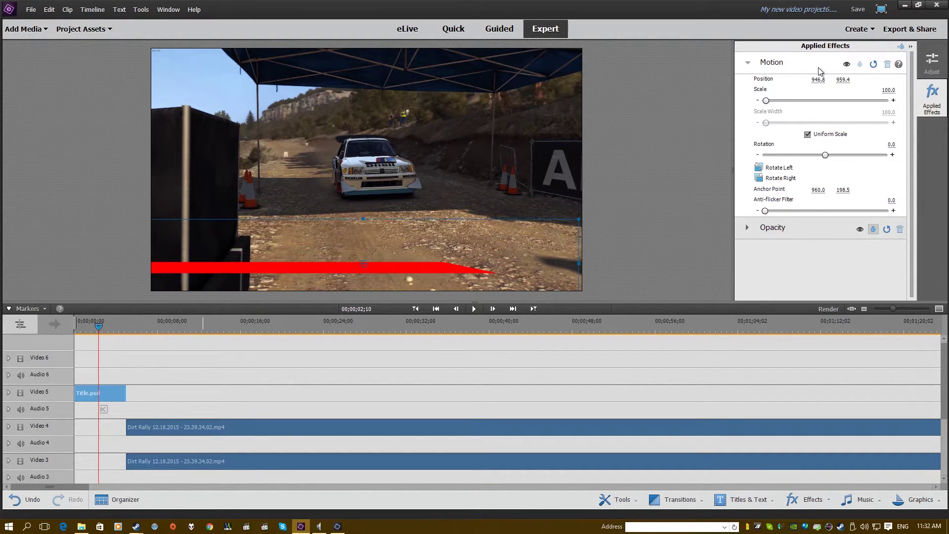
left_click(818, 80)
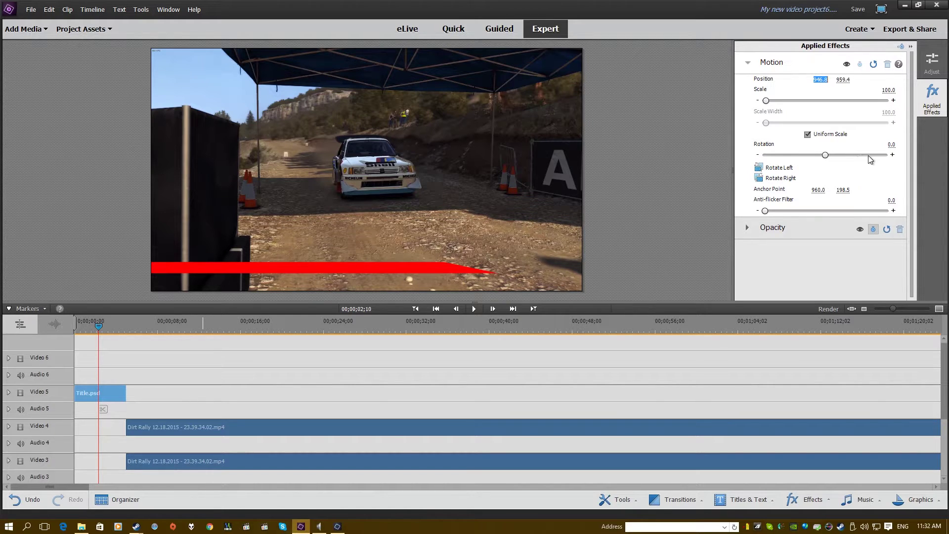
type("96")
mouse_move(98, 329)
left_mouse_down()
mouse_move(73, 326)
mouse_move(133, 341)
mouse_move(68, 330)
mouse_move(119, 348)
mouse_move(121, 337)
mouse_move(106, 331)
mouse_move(125, 333)
mouse_move(88, 336)
mouse_move(111, 341)
mouse_move(105, 325)
mouse_move(116, 328)
mouse_move(83, 328)
mouse_move(115, 336)
left_mouse_up()
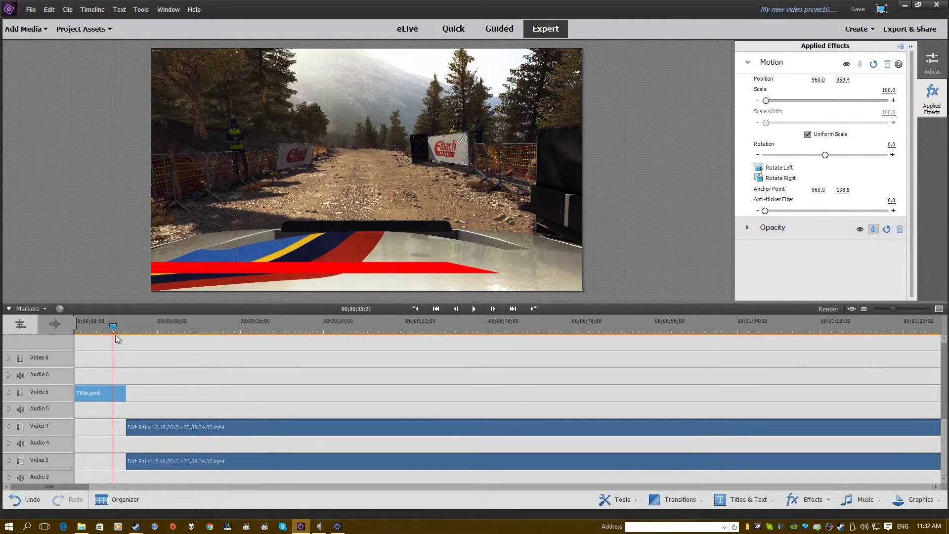
mouse_move(120, 380)
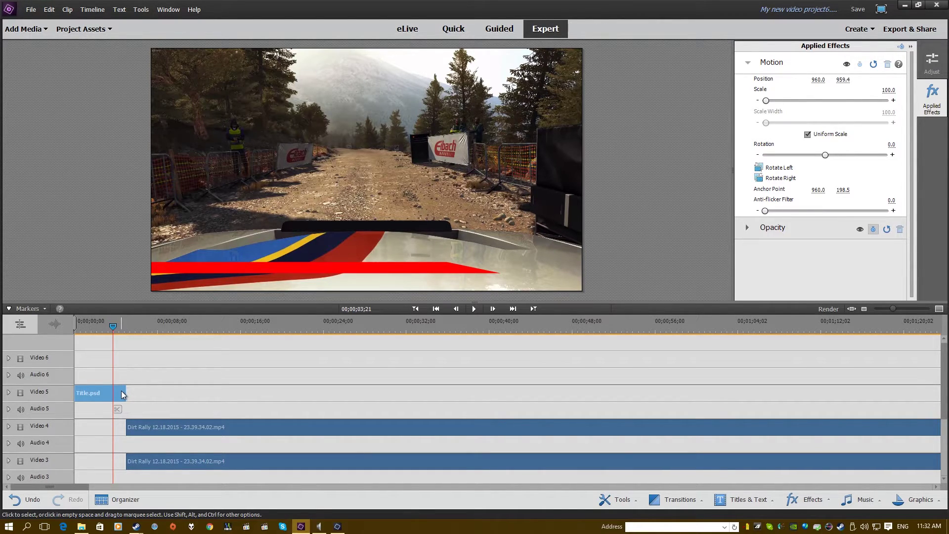
Split Title.psd on Video 5 at 00;00;03;21 with Ctrl+K and select each piece
key("ctrl+k")
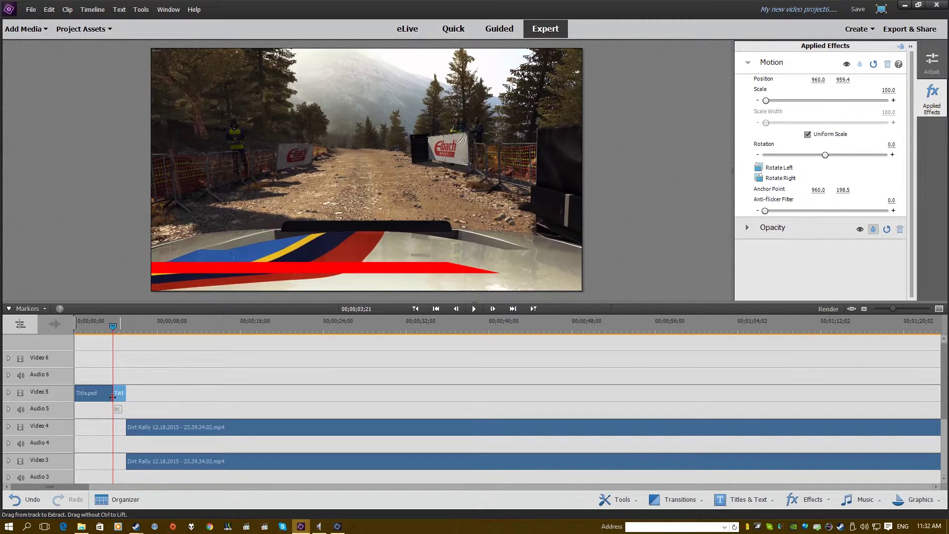
left_click(104, 396)
left_click_drag(112, 321, 85, 336)
left_click(118, 394)
left_click(85, 396)
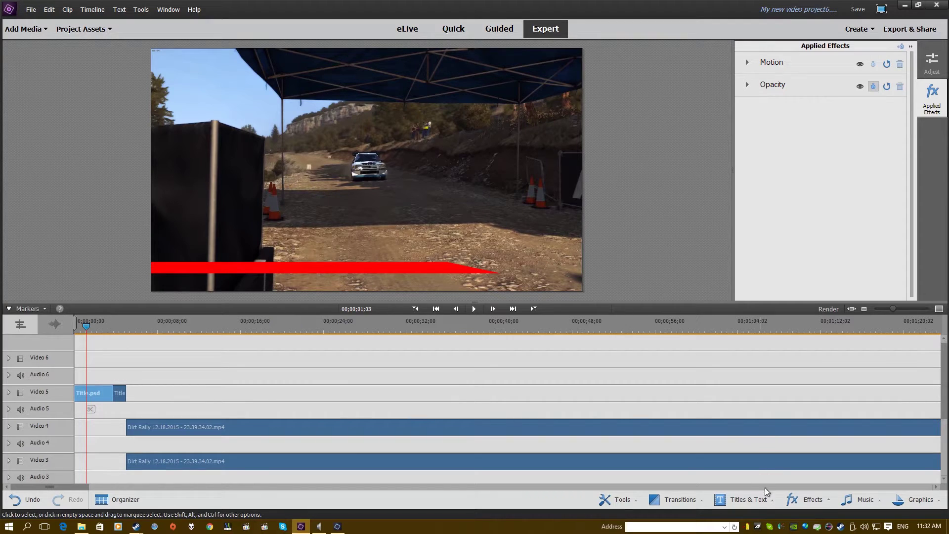
Apply Crop to the first Title.psd piece and set its Bottom and Right to 0%
left_click(811, 499)
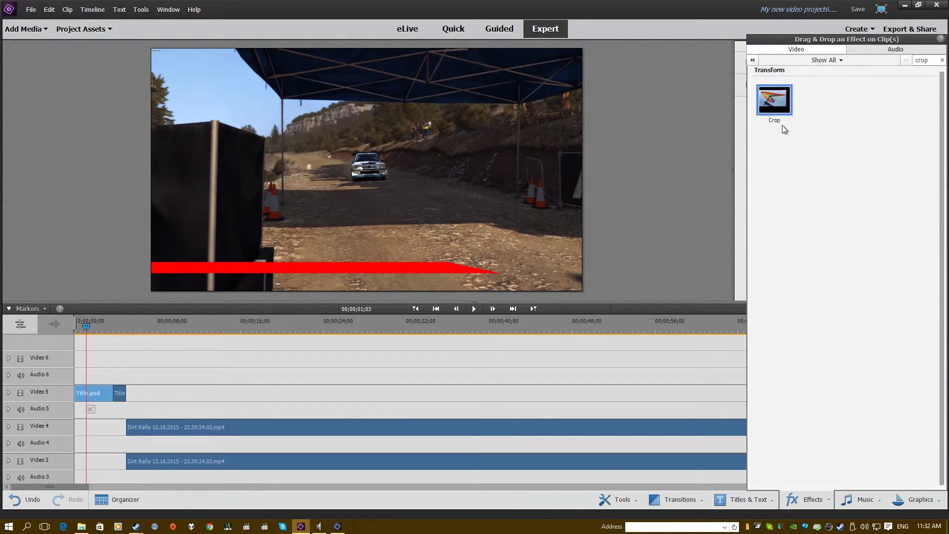
left_click_drag(779, 116, 105, 394)
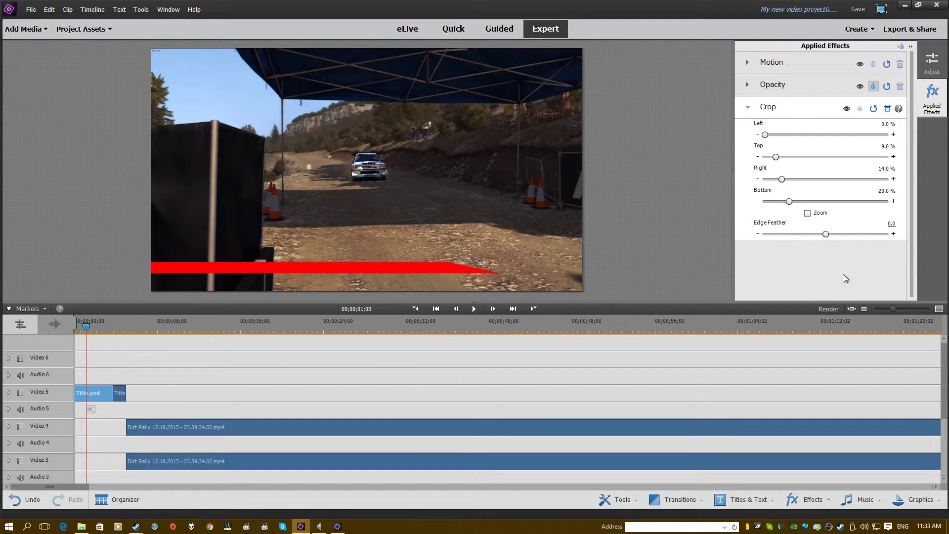
left_click_drag(787, 201, 737, 166)
Add a Crop Right keyframe at 0% at 03;21 on the first title piece
left_click(899, 45)
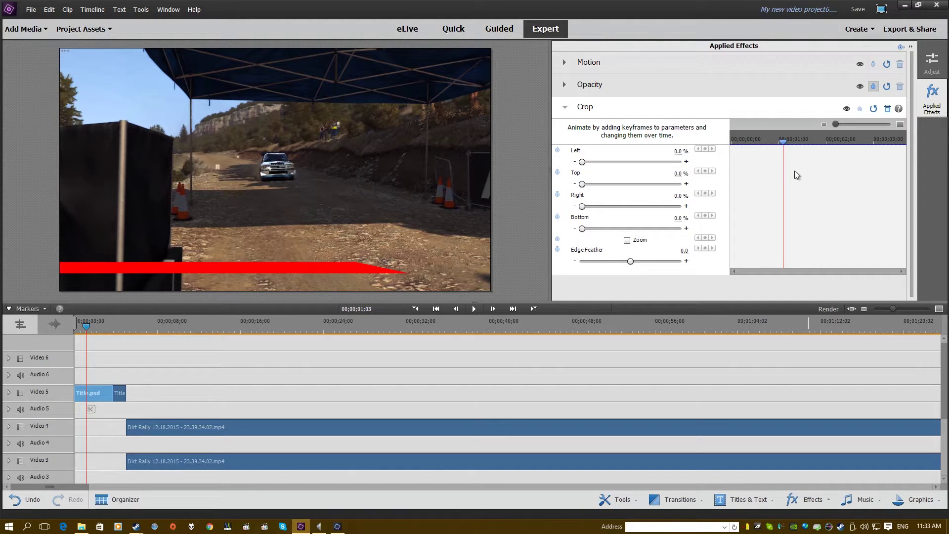
left_click_drag(88, 324, 75, 324)
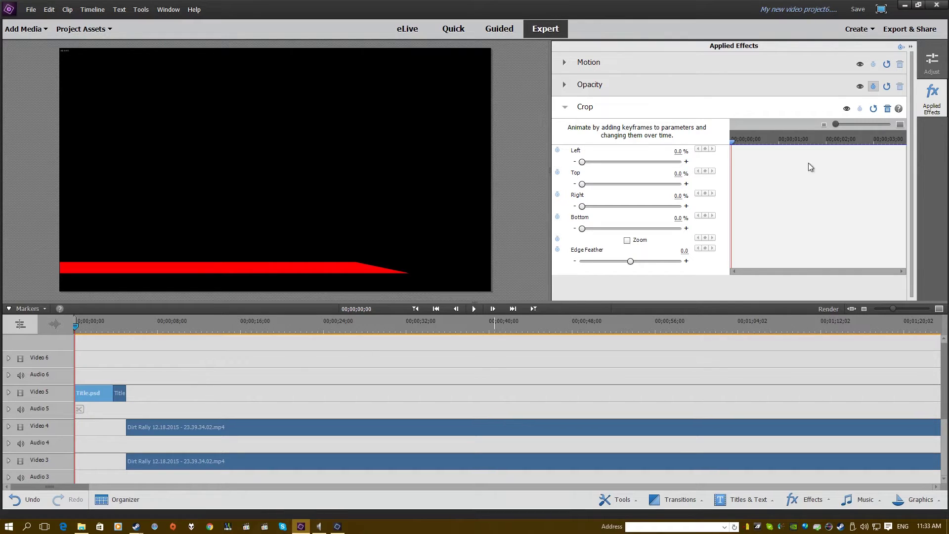
left_click_drag(880, 140, 921, 142)
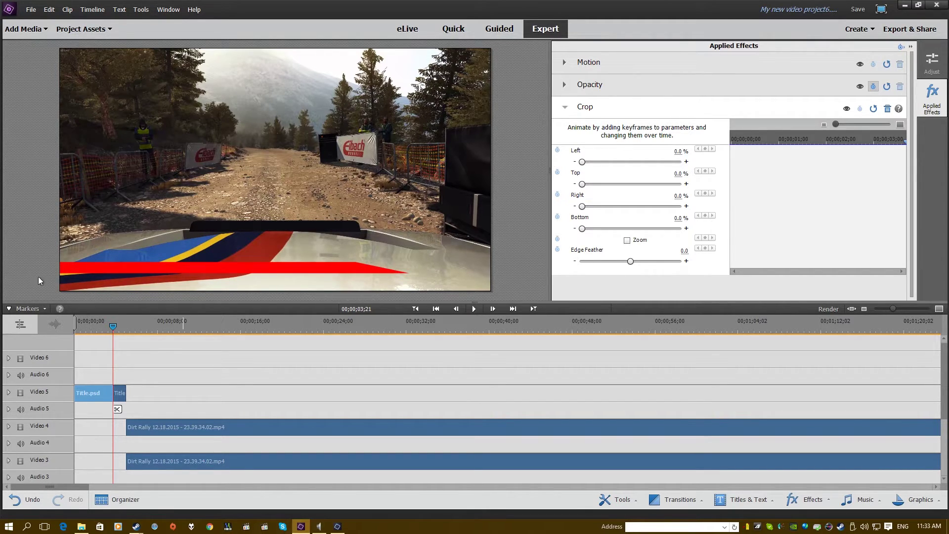
left_click(556, 195)
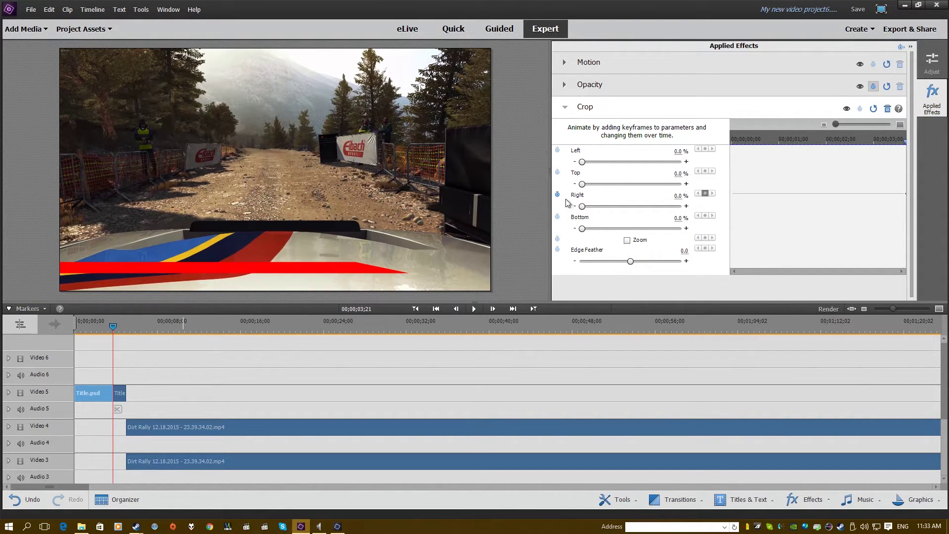
left_click(557, 195)
Set Crop Right to 100% at the clip start so the banner wipes in
left_click_drag(904, 140, 715, 151)
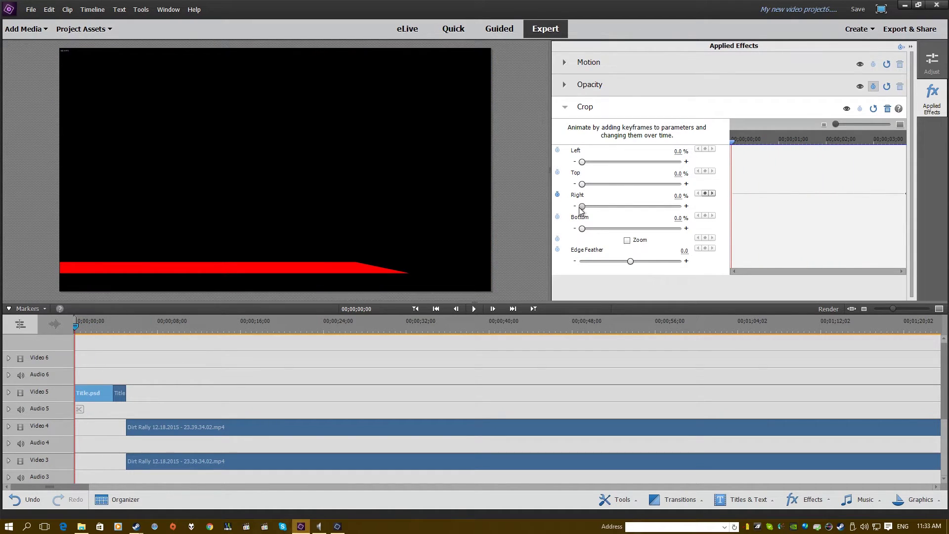
left_click_drag(582, 207, 697, 211)
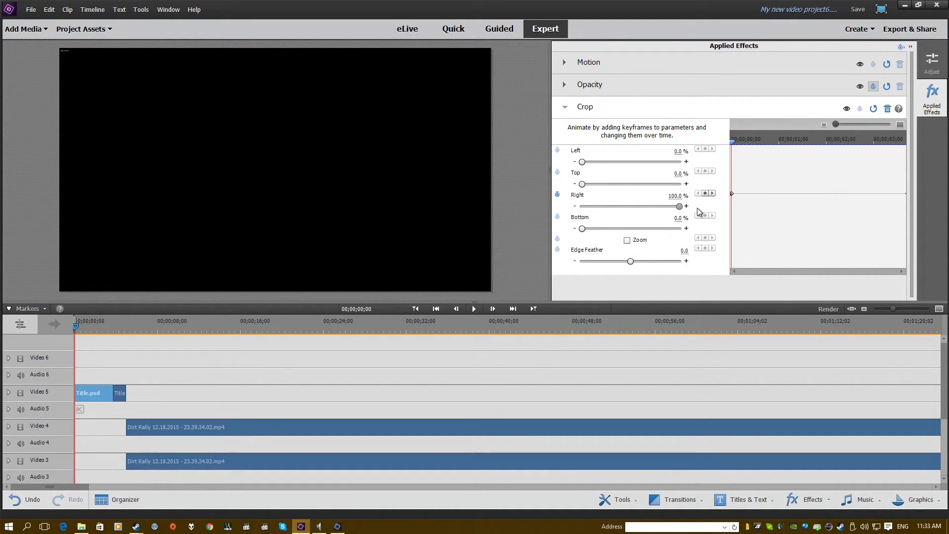
left_click(450, 413)
Play back the opening to preview the banner wipe-in
scroll(120, 370, "down", 1)
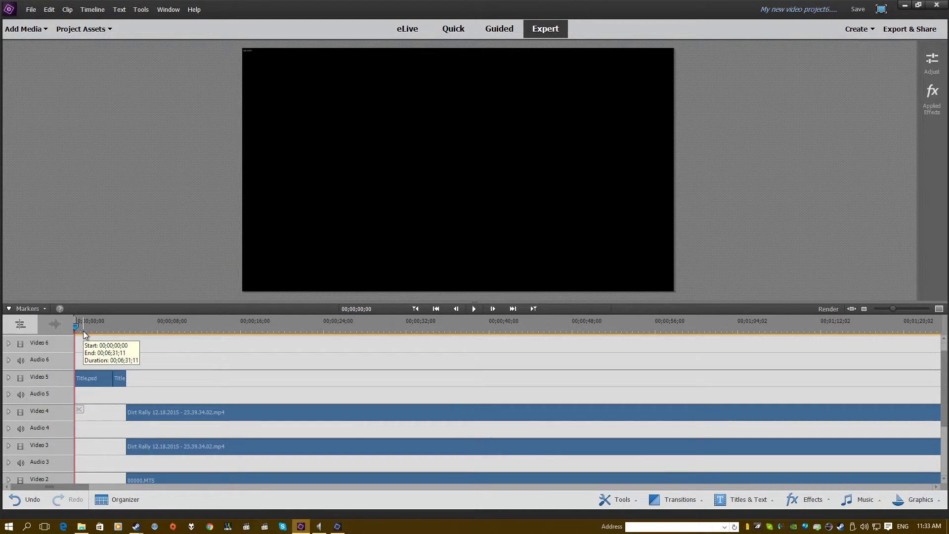
key("space")
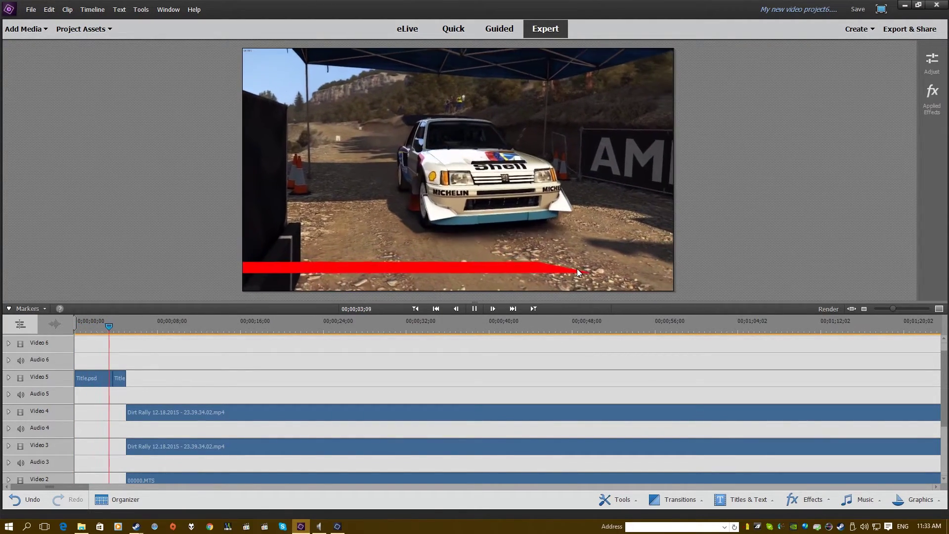
key("space")
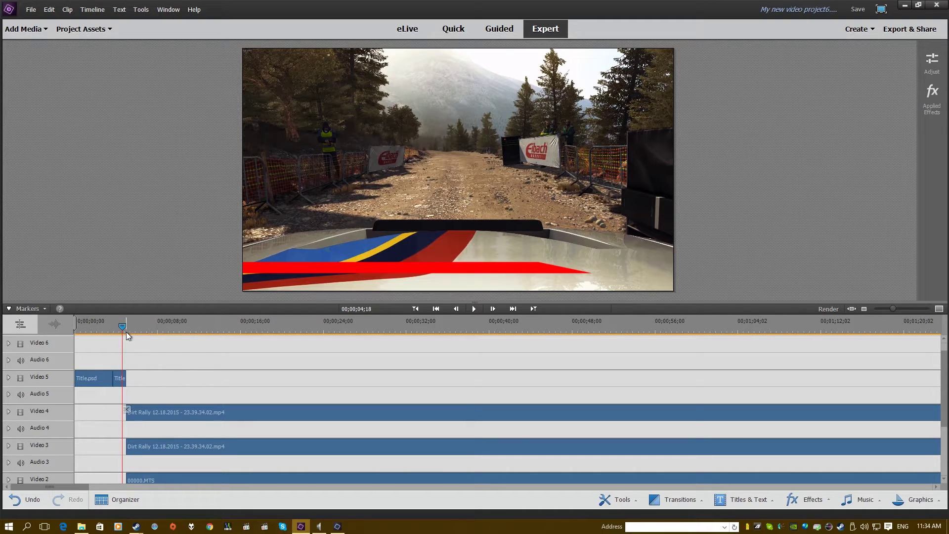
left_click_drag(126, 331, 108, 348)
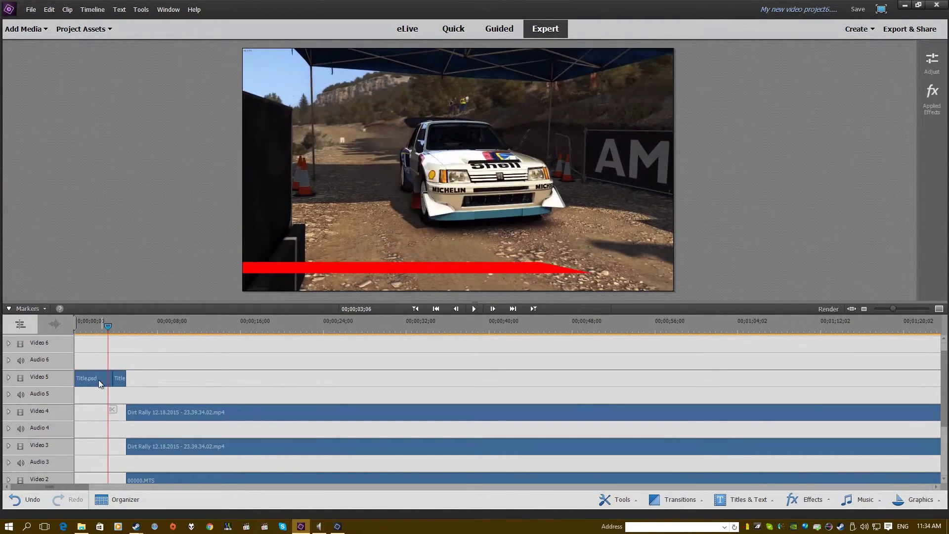
Reselect the first title piece and jump to its 03;21 Crop keyframe
left_click(100, 383)
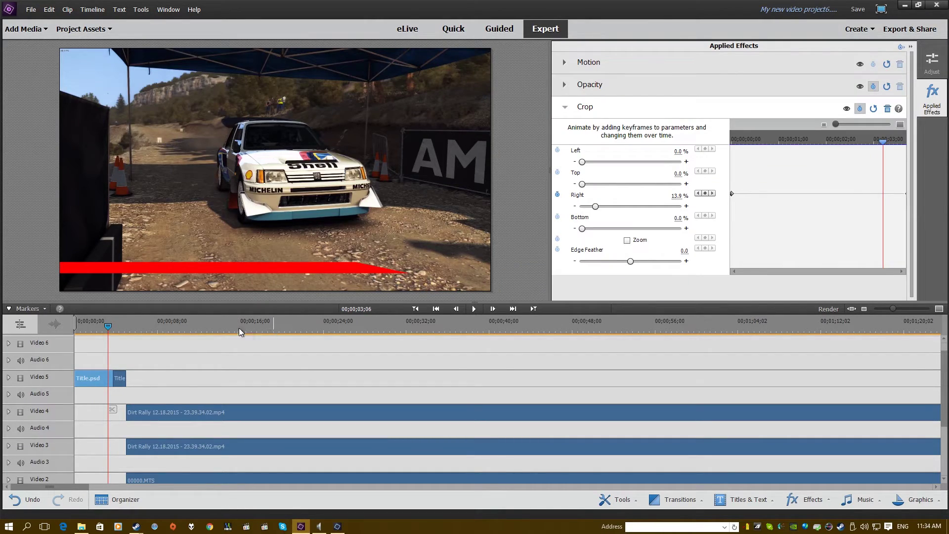
left_click(113, 325)
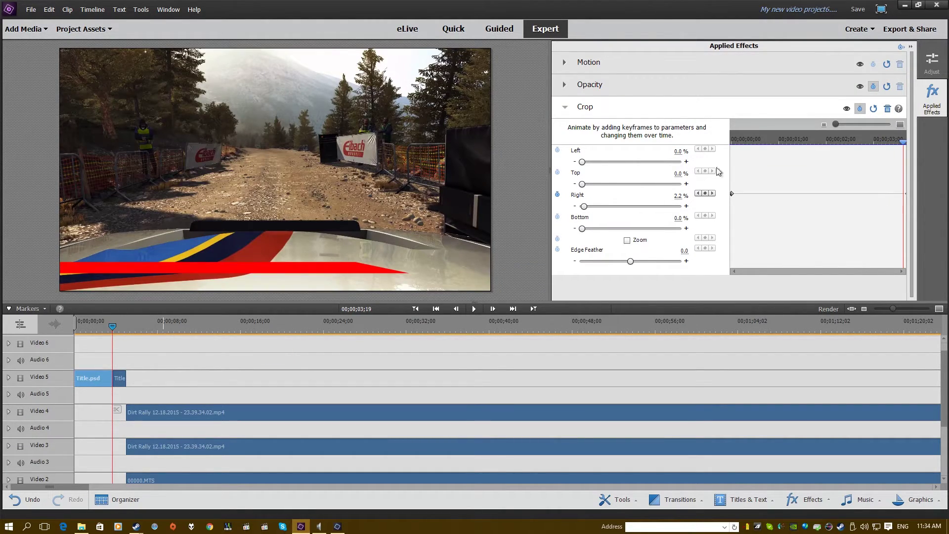
left_click(904, 141)
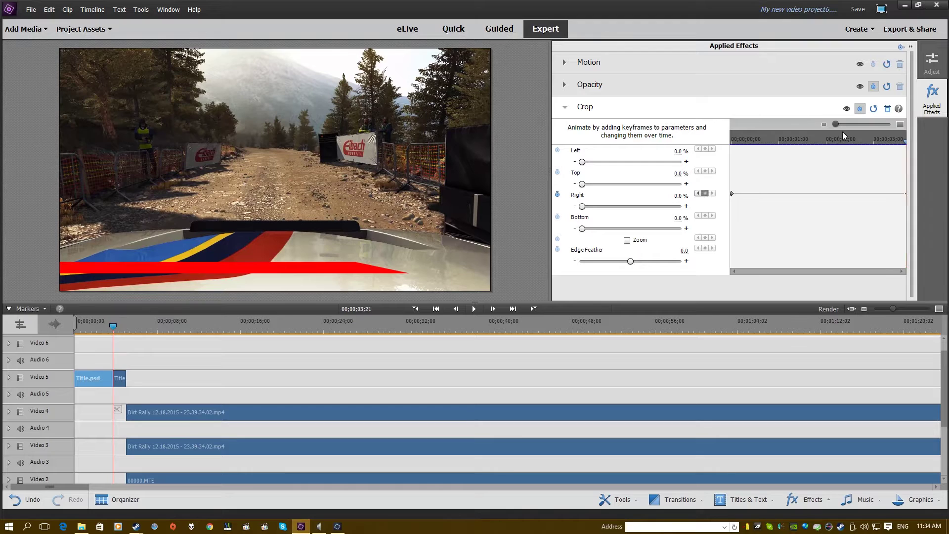
Review the first title's Opacity settings, preview from its start, then move to 04;06
left_click(568, 83)
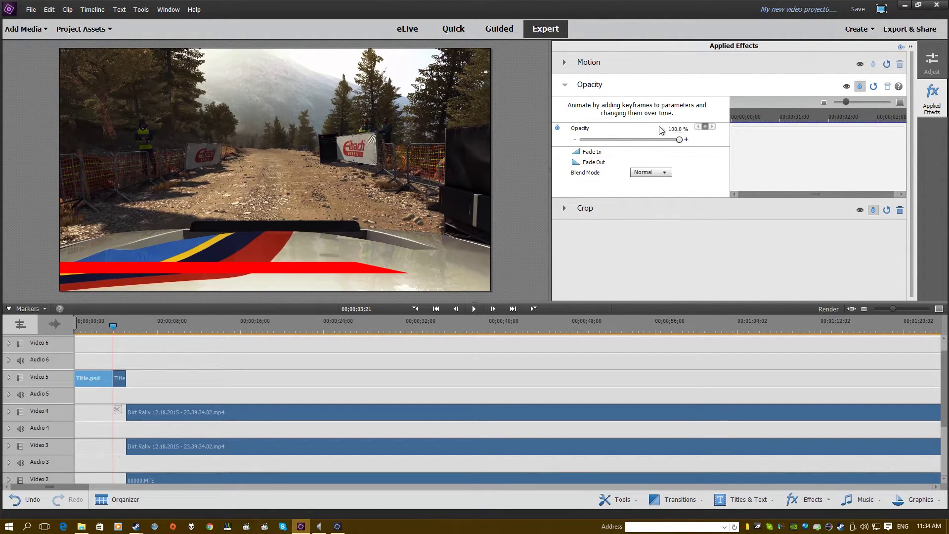
left_click_drag(889, 117, 581, 141)
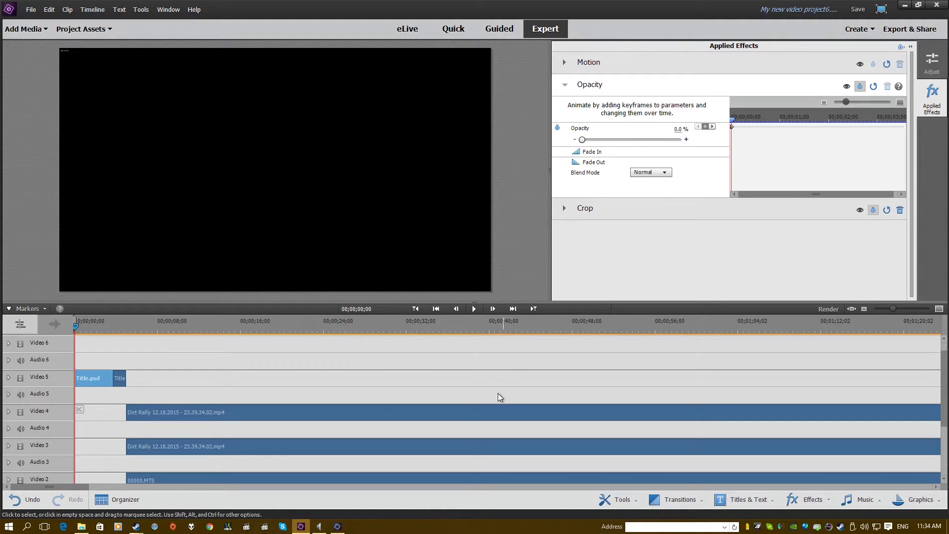
left_click(379, 361)
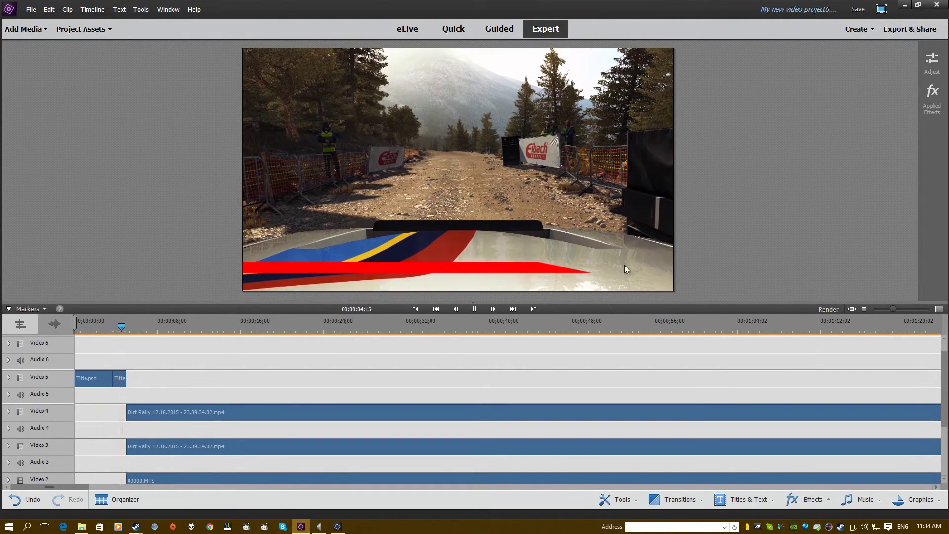
key("space")
left_click_drag(132, 330, 125, 337)
Fade the second title piece's opacity from 100% at its start to 0% at its end
left_click(119, 381)
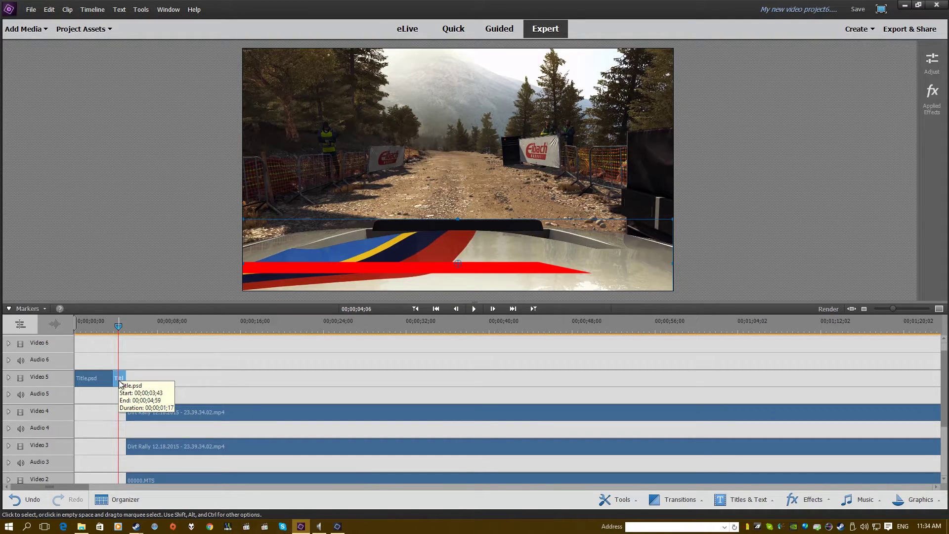
left_click(932, 99)
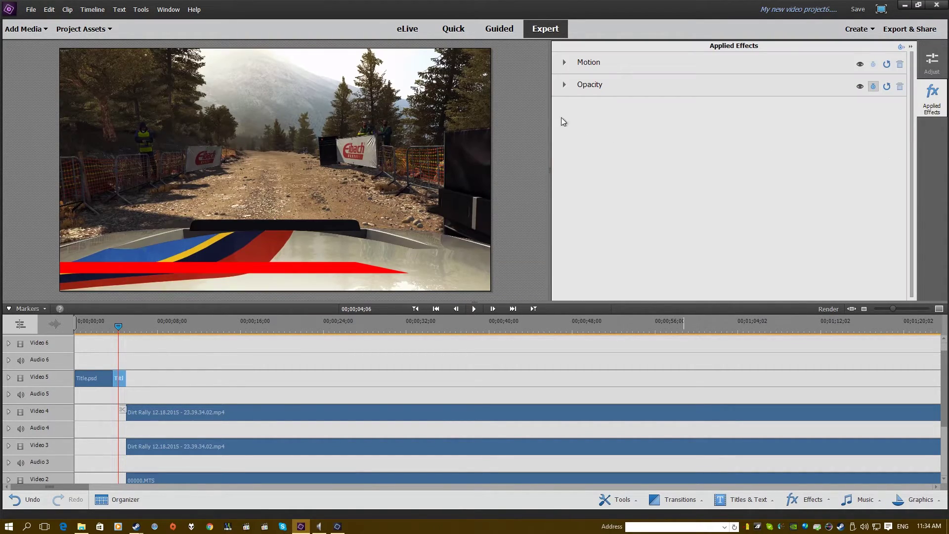
left_click(564, 85)
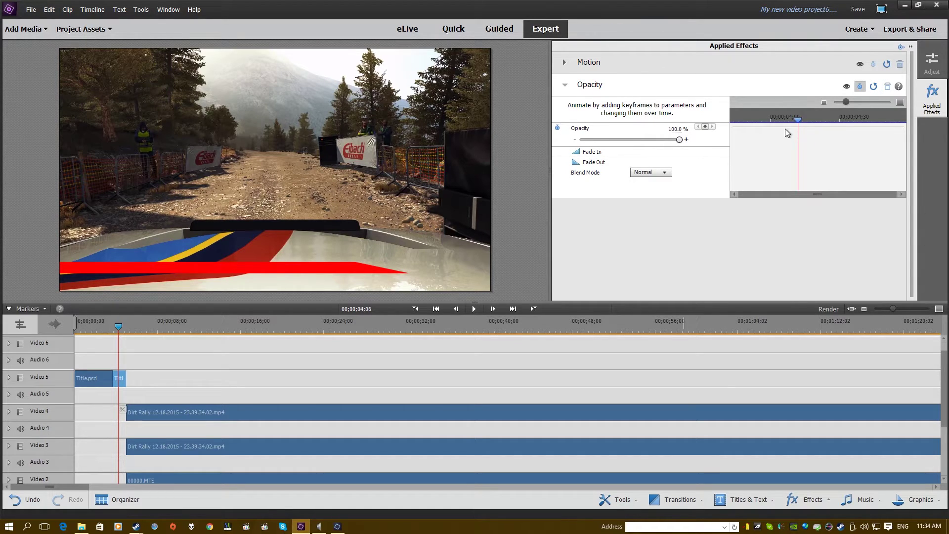
left_click_drag(802, 119, 732, 123)
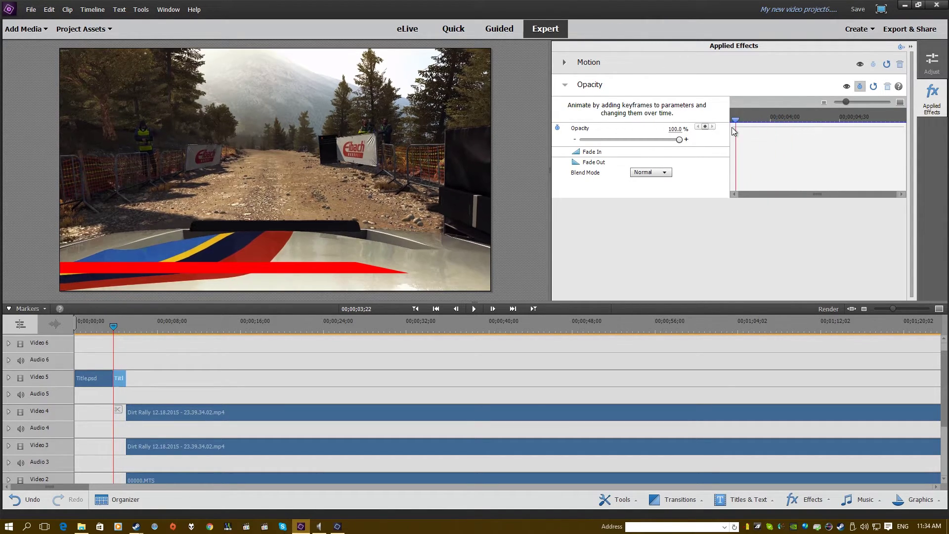
left_click(705, 127)
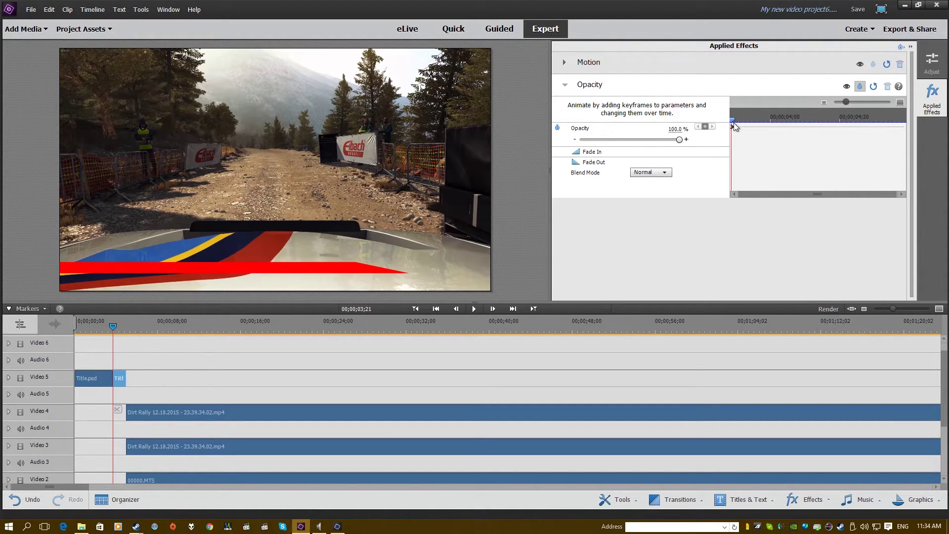
left_click_drag(735, 124, 913, 129)
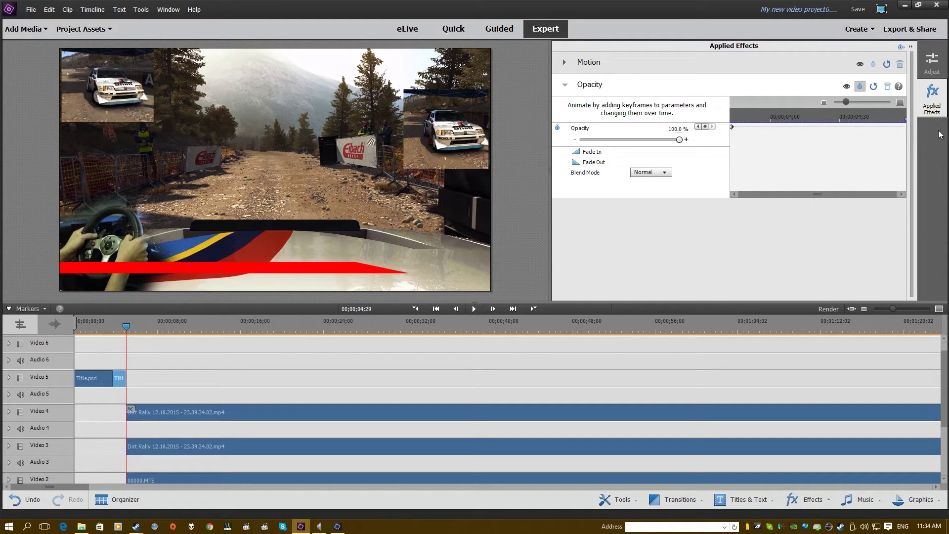
left_click_drag(641, 142, 572, 148)
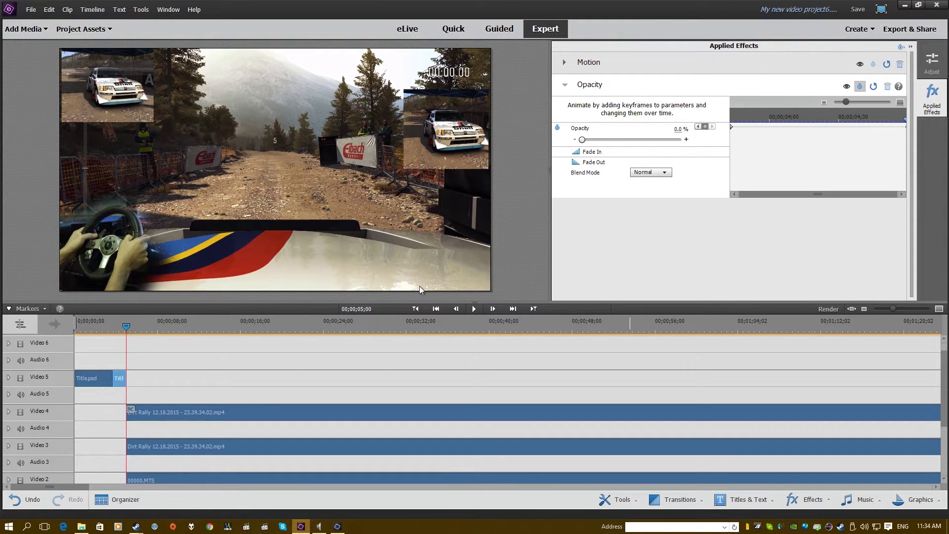
Play the video from near the start to check the title fade-out
left_click_drag(127, 326, 77, 328)
key("space")
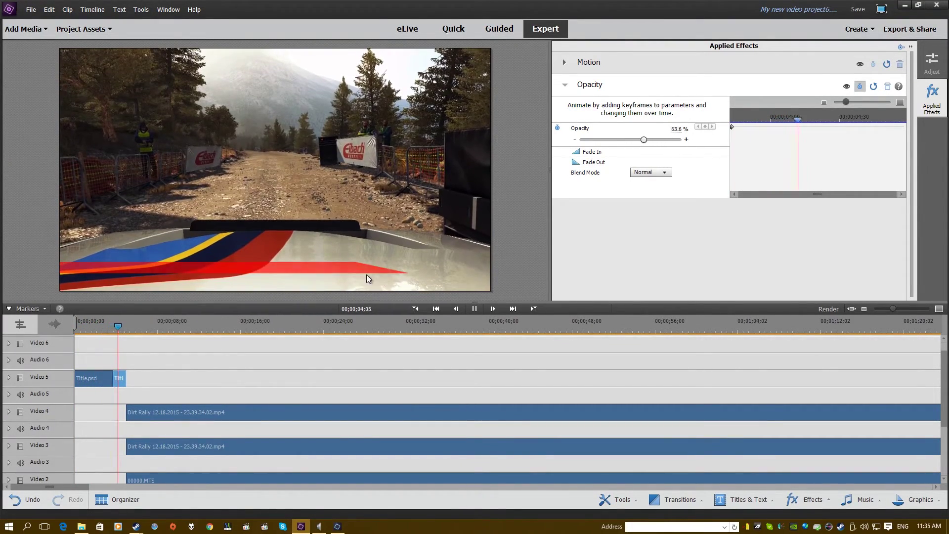
left_click(212, 354)
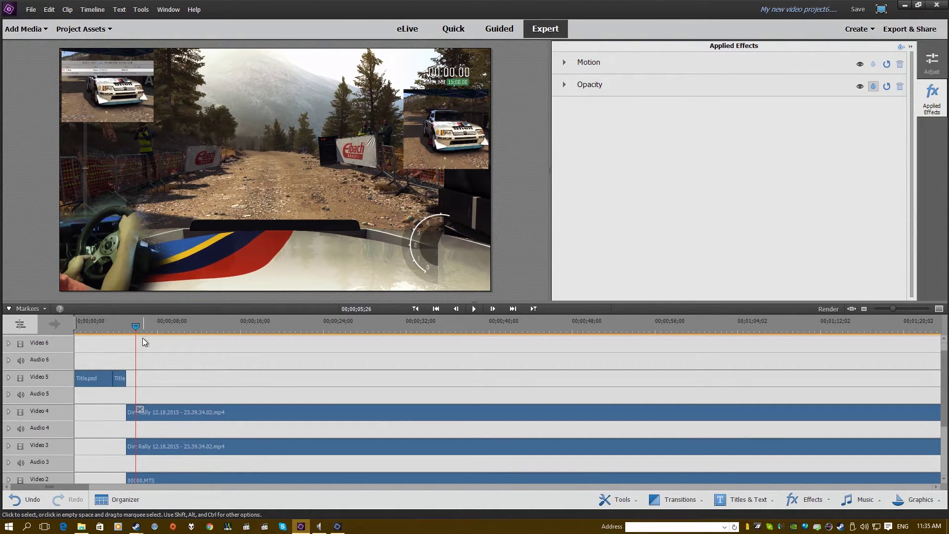
mouse_move(136, 333)
left_mouse_down()
mouse_move(111, 333)
mouse_move(132, 340)
mouse_move(121, 341)
left_mouse_up()
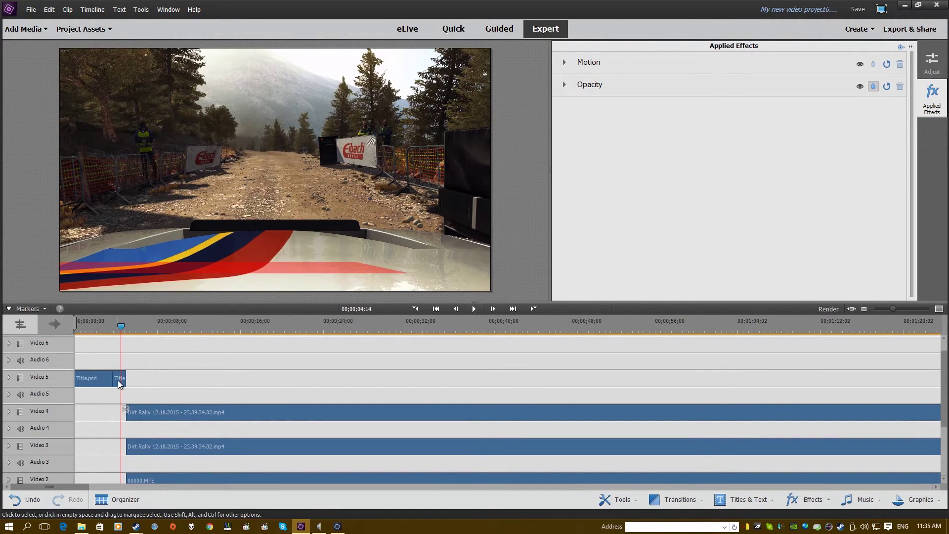
Delete the second title's opacity keyframes, set opacity to 100%, and lengthen the clip slightly
left_click(118, 381)
left_click(565, 85)
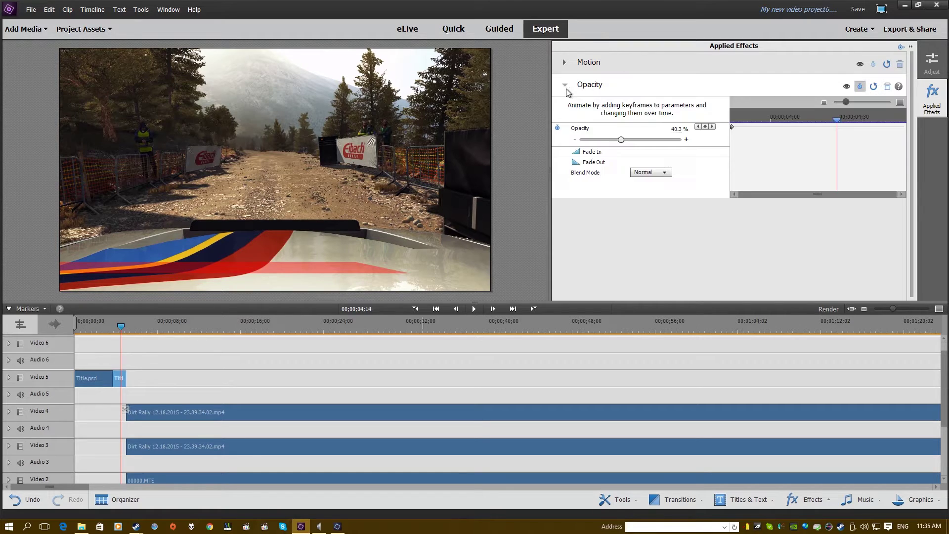
left_click(558, 127)
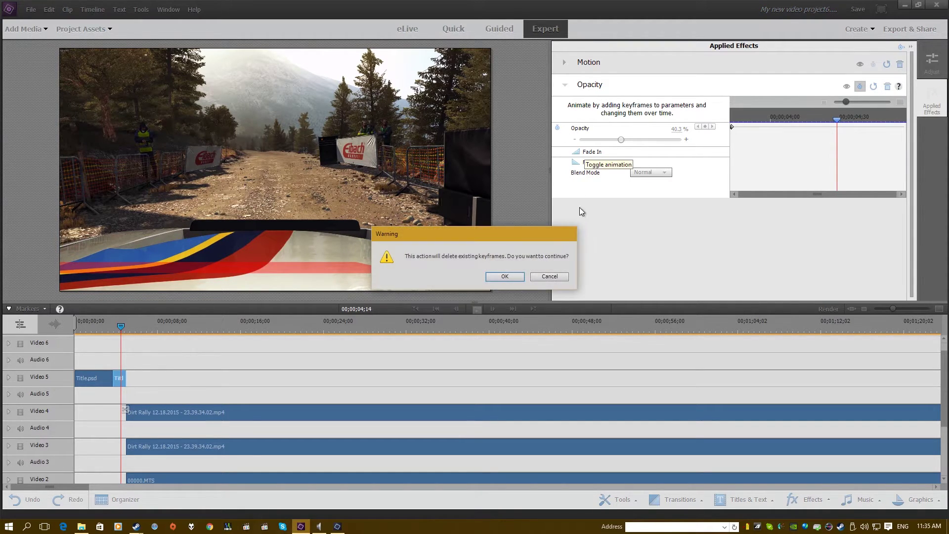
left_click(505, 276)
left_click_drag(621, 140, 682, 139)
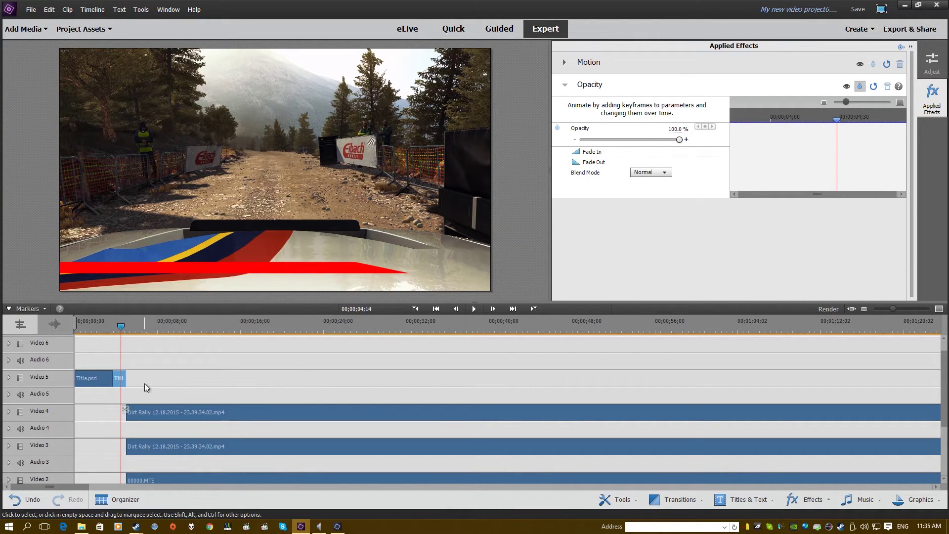
left_click_drag(130, 376, 133, 379)
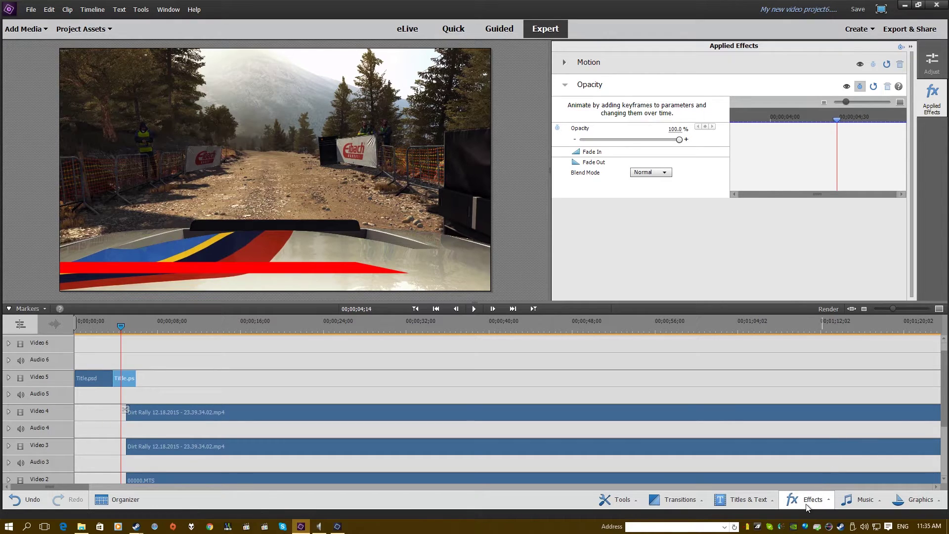
Apply Crop to the second title clip and set Bottom and Left to 0 at its start
left_click(740, 499)
left_click(661, 187)
left_click_drag(661, 187, 125, 379)
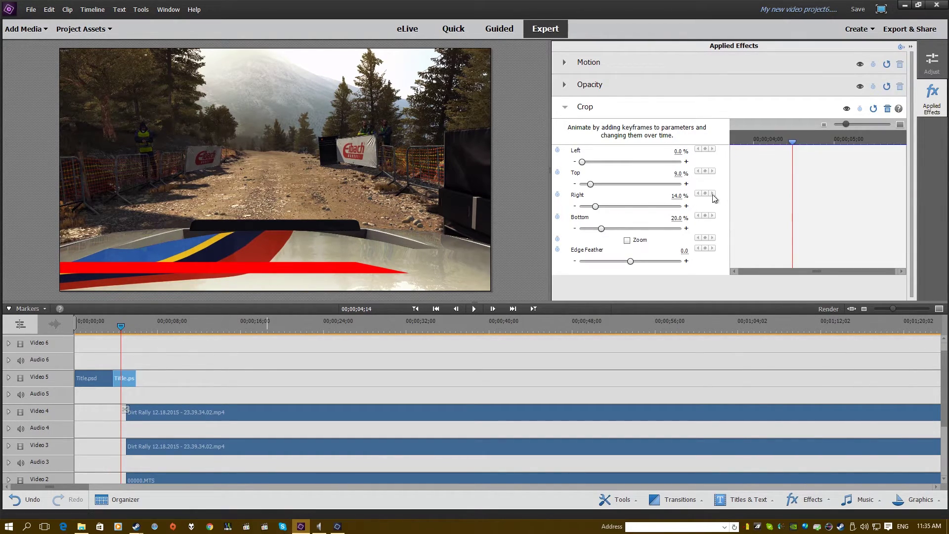
left_click_drag(782, 139, 710, 145)
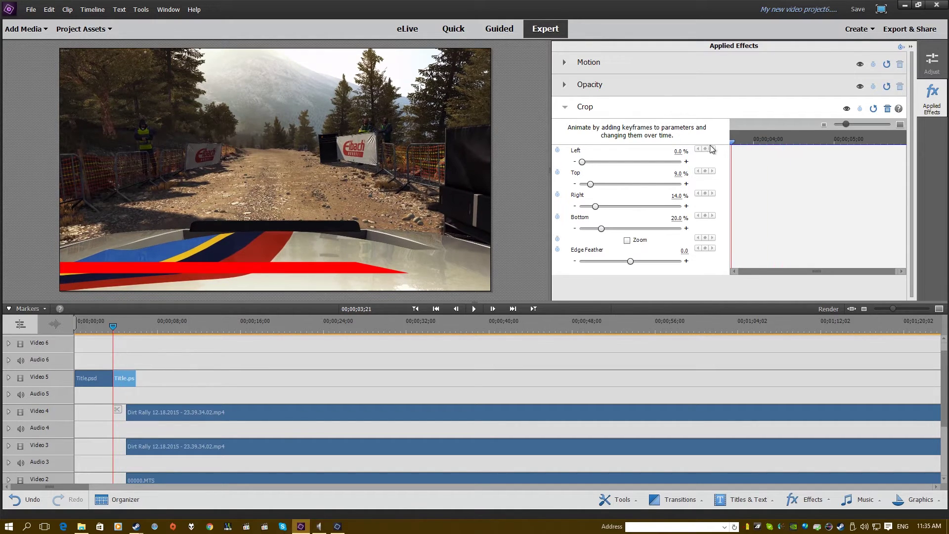
left_click(675, 219)
key("BackSpace")
type("0")
key("Return")
left_click(681, 173)
left_click(677, 151)
key("BackSpace")
type("0")
key("Return")
Keyframe Crop Right from 0% to about 87.8% at 05;28 to wipe the banner out
left_click(557, 195)
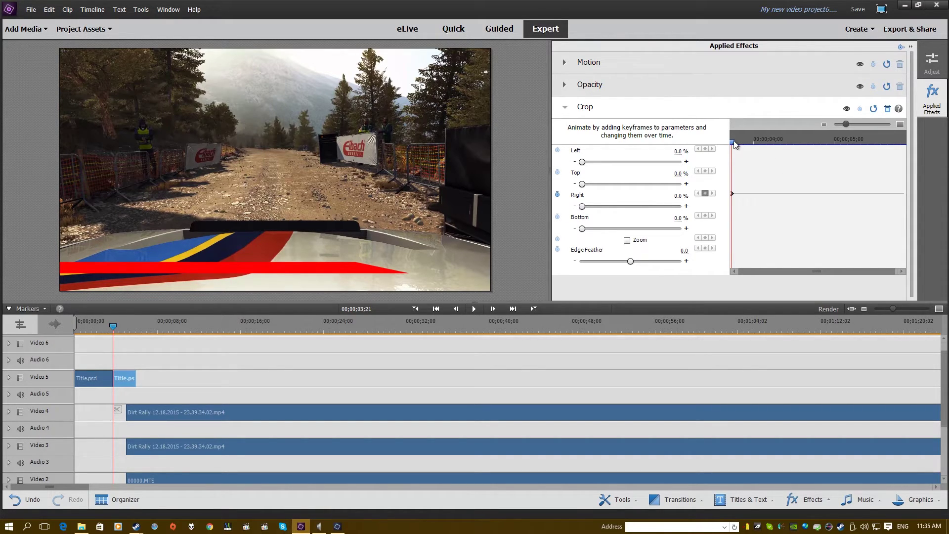
mouse_move(733, 143)
left_mouse_down()
mouse_move(922, 158)
mouse_move(908, 159)
left_mouse_up()
left_click_drag(582, 206, 679, 206)
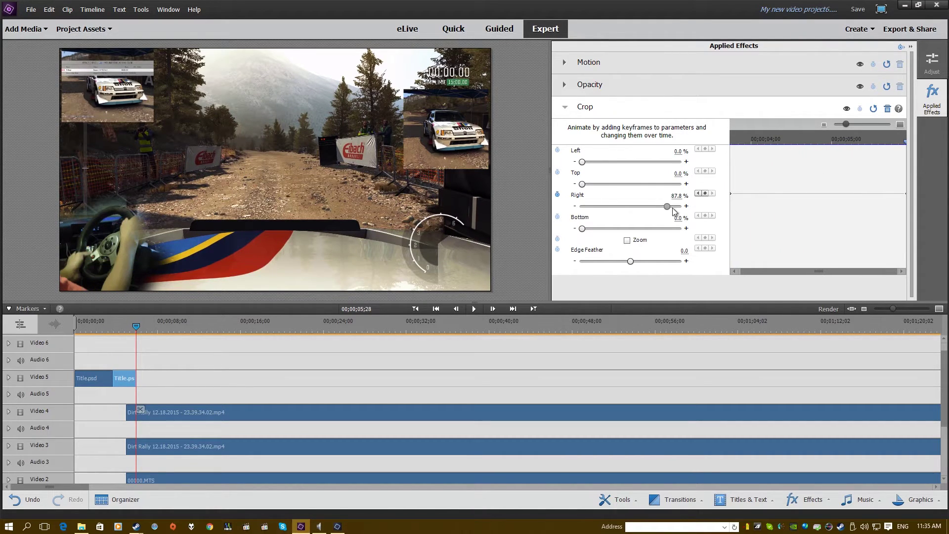
left_click(338, 381)
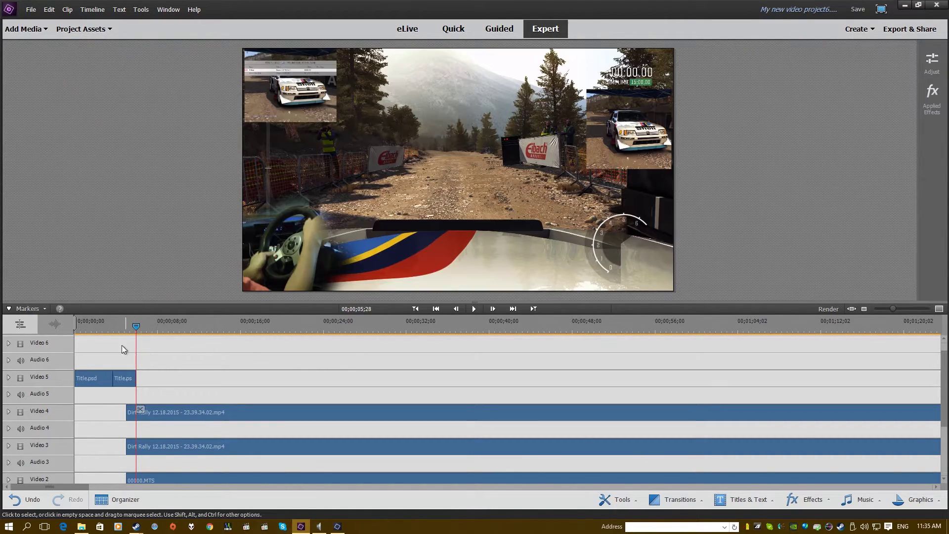
Preview the red-bar wipe from the start, stop at 04;16, and reopen the second title's effects
left_click(81, 328)
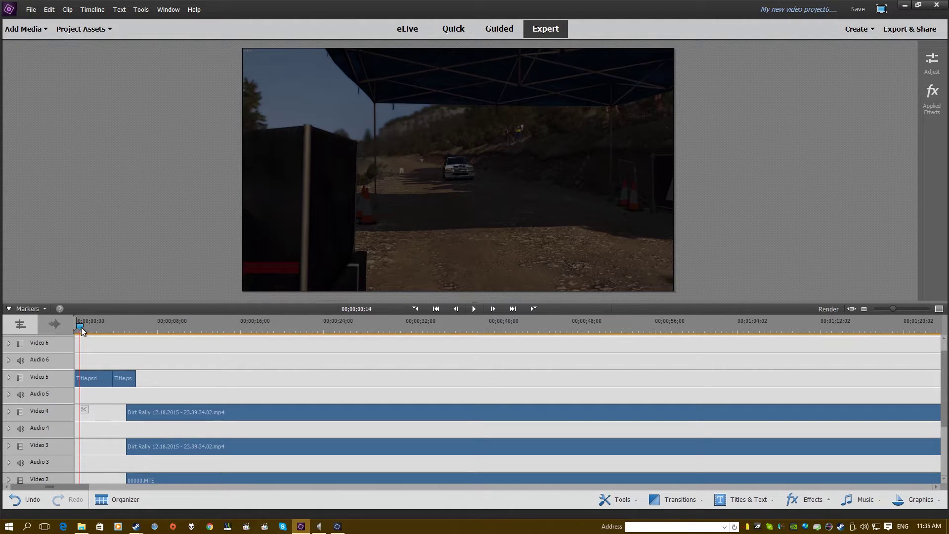
left_click_drag(82, 327, 75, 327)
key("space")
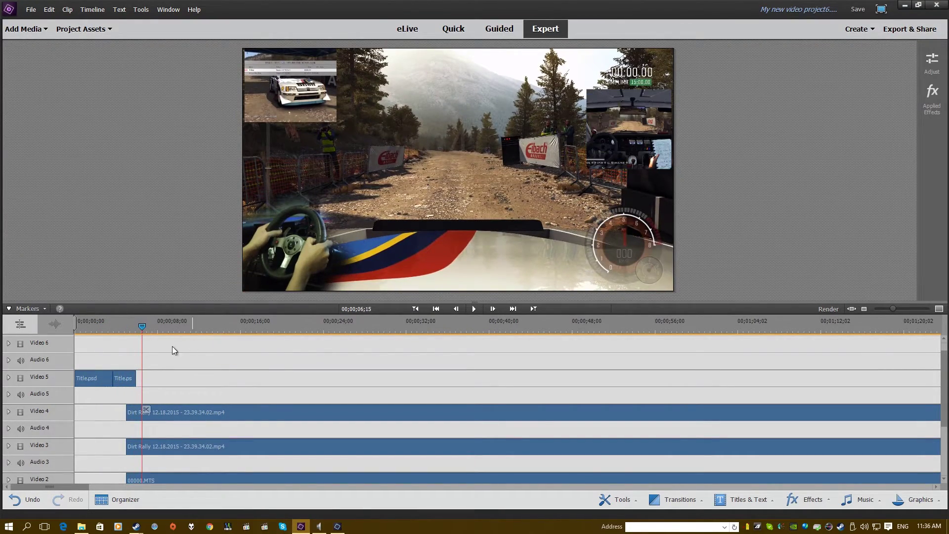
left_click(122, 328)
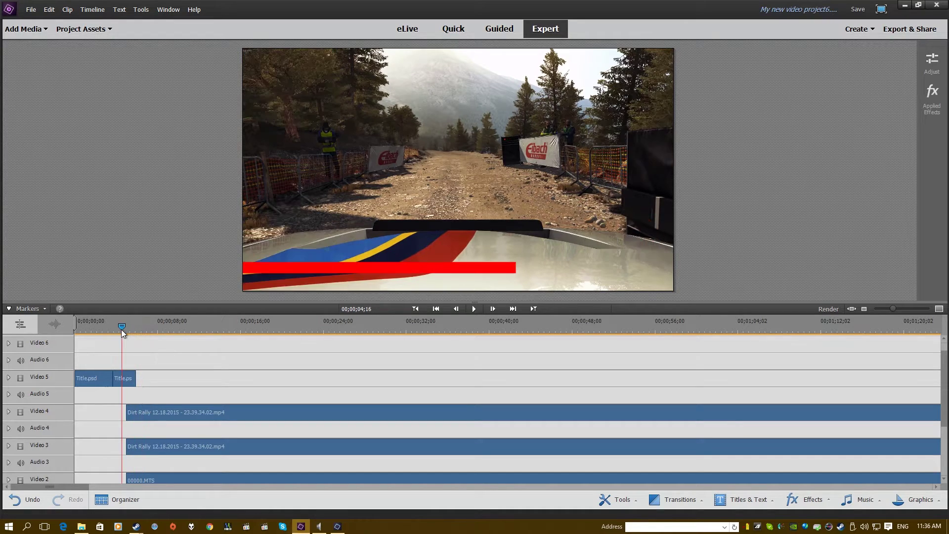
left_click(129, 379)
left_click(932, 97)
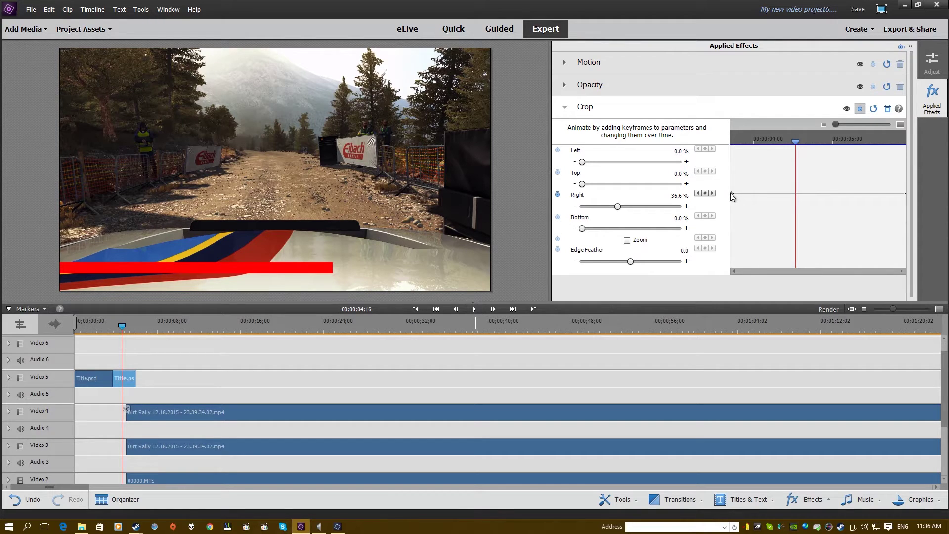
Move the first Crop Right keyframe to 04;16 and scrub to check the wipe
left_click_drag(731, 193, 814, 197)
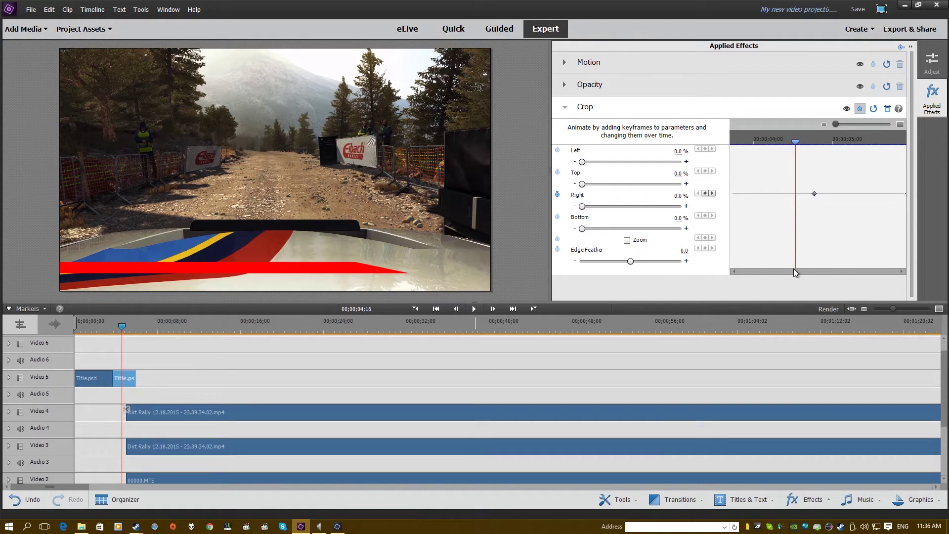
left_click(851, 125)
left_click(834, 124)
left_click_drag(798, 144, 823, 197)
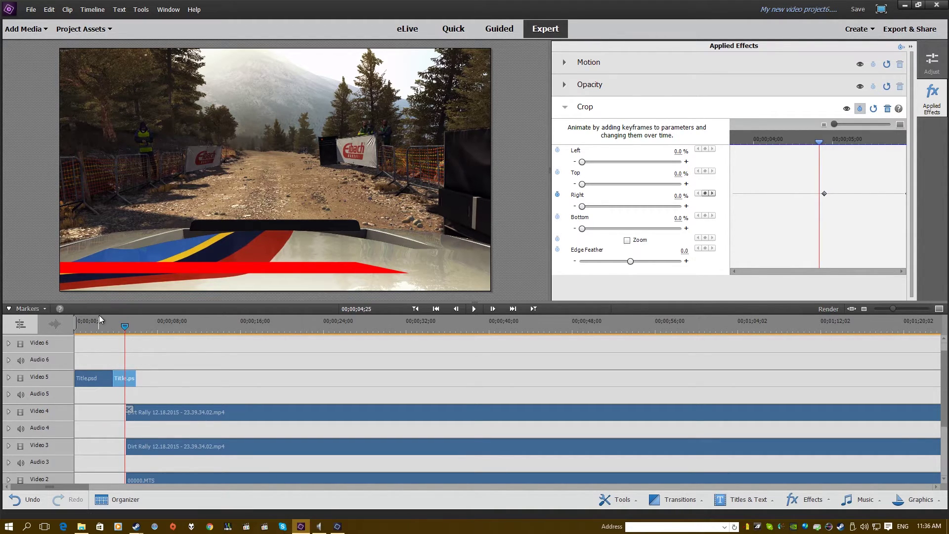
Play the sequence from the start to review the delayed wipe, then return to 02;24
left_click(73, 325)
key("space")
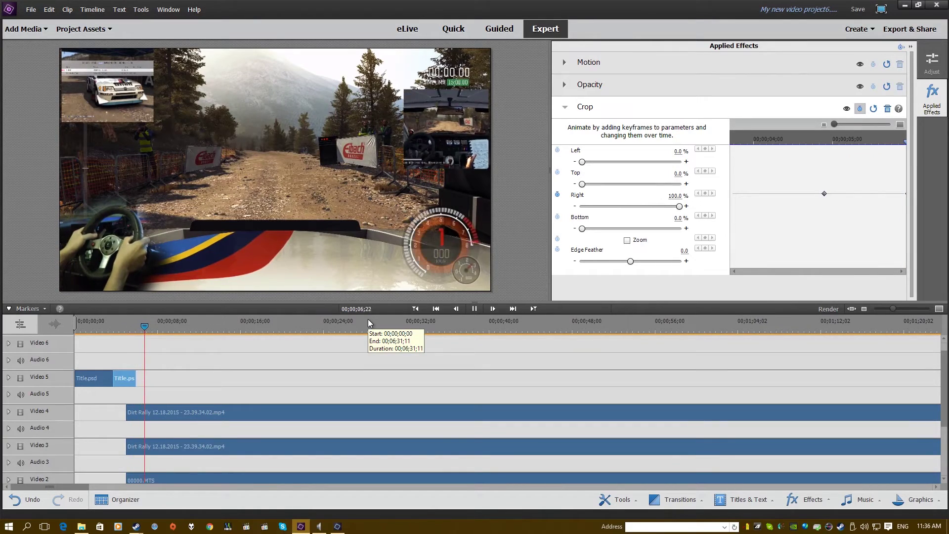
key("space")
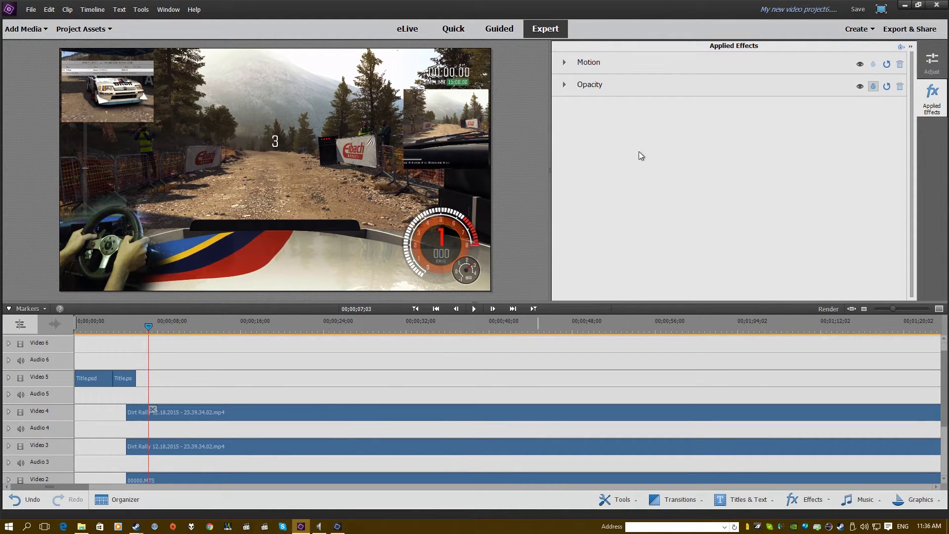
left_click_drag(130, 326, 108, 322)
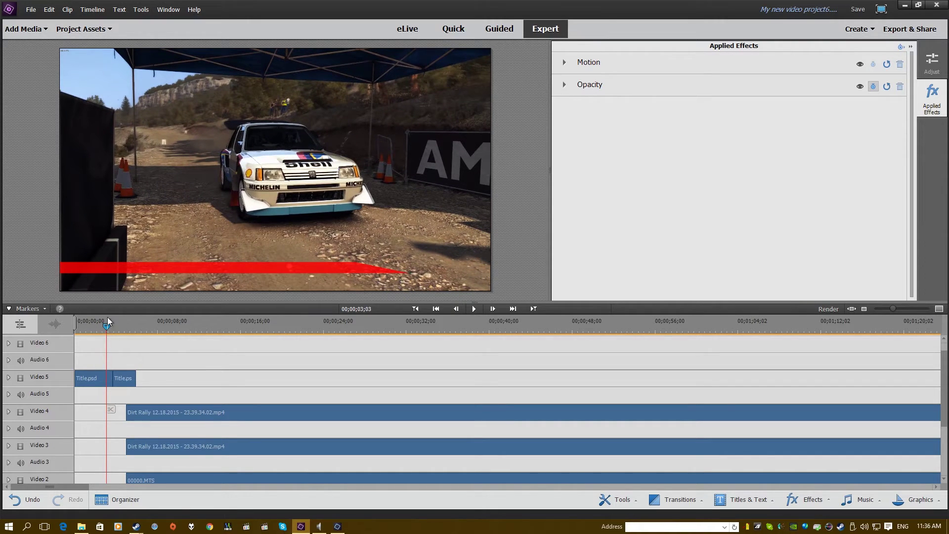
Create a new title clip with File > New > Title
left_click(38, 13)
mouse_move(55, 22)
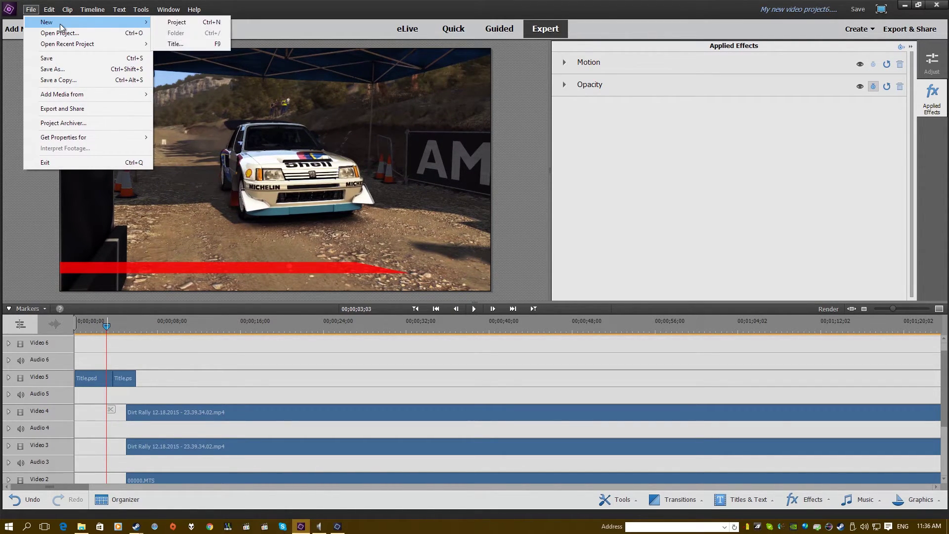
left_click(174, 43)
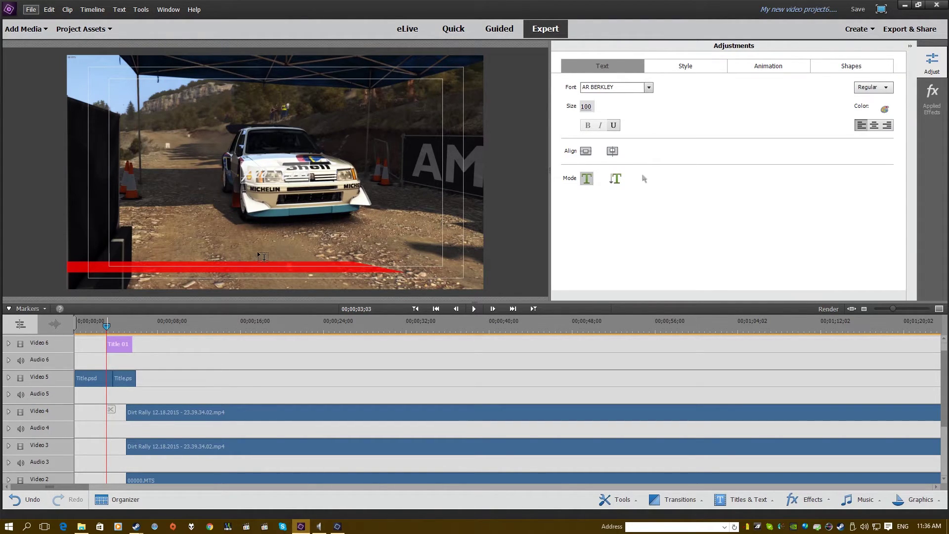
Type the channel name as title text and move it down onto the red bar
left_click(239, 252)
left_click(641, 180)
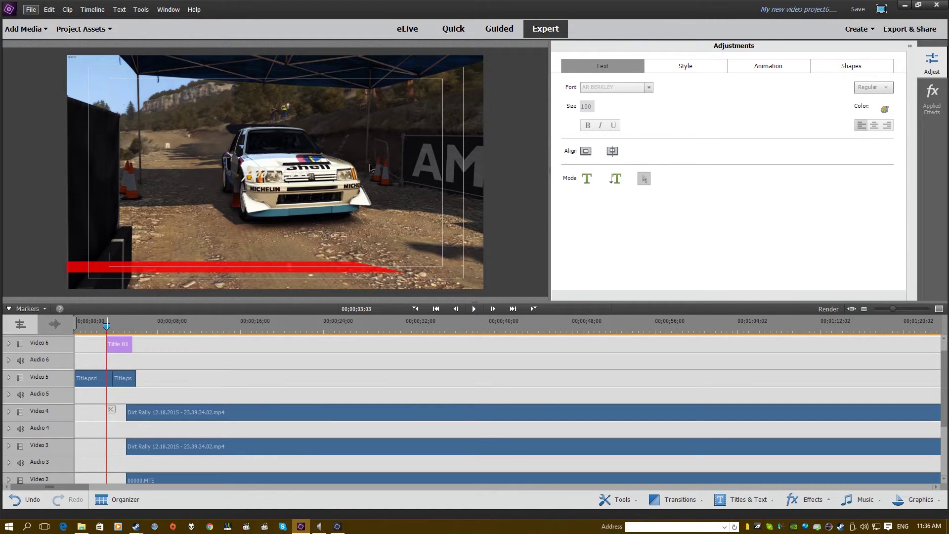
left_click(587, 179)
left_click(254, 174)
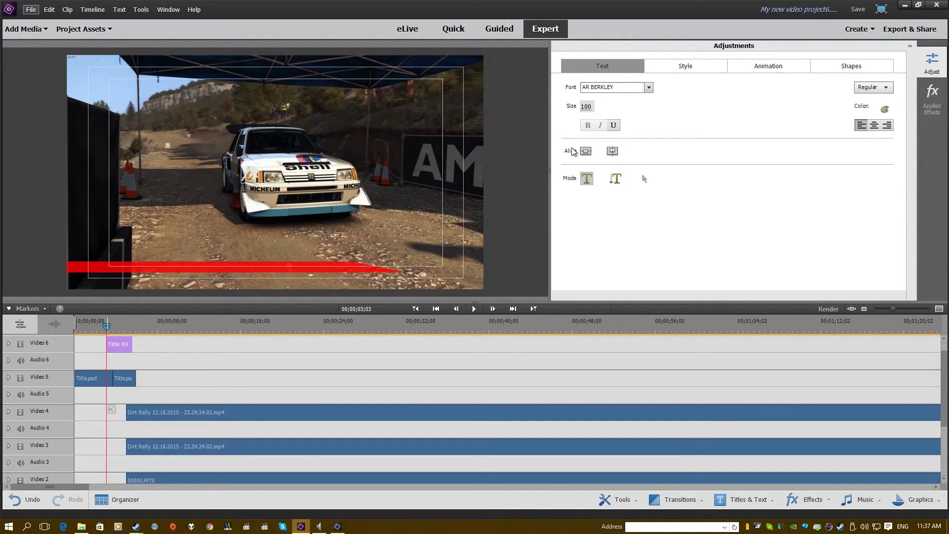
type("rt Rally Killing Me")
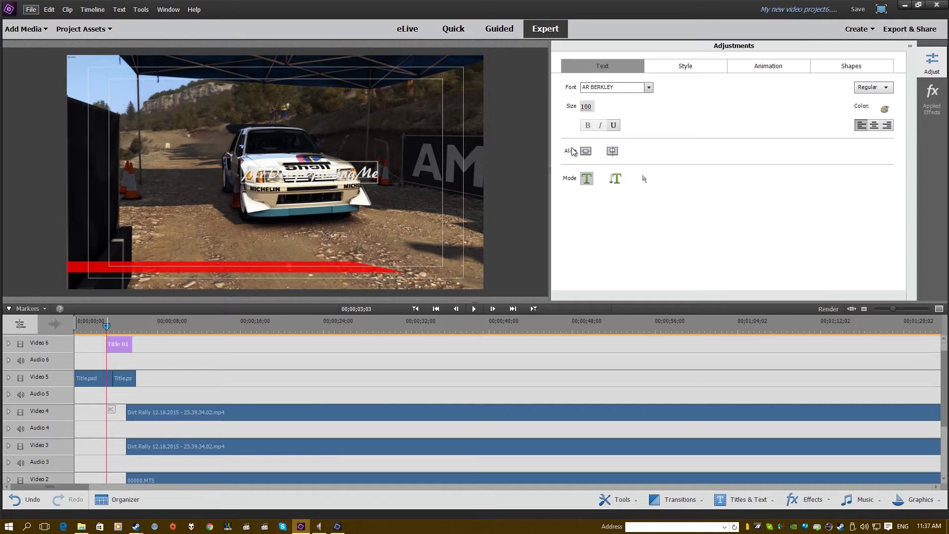
type("dia")
left_click(639, 180)
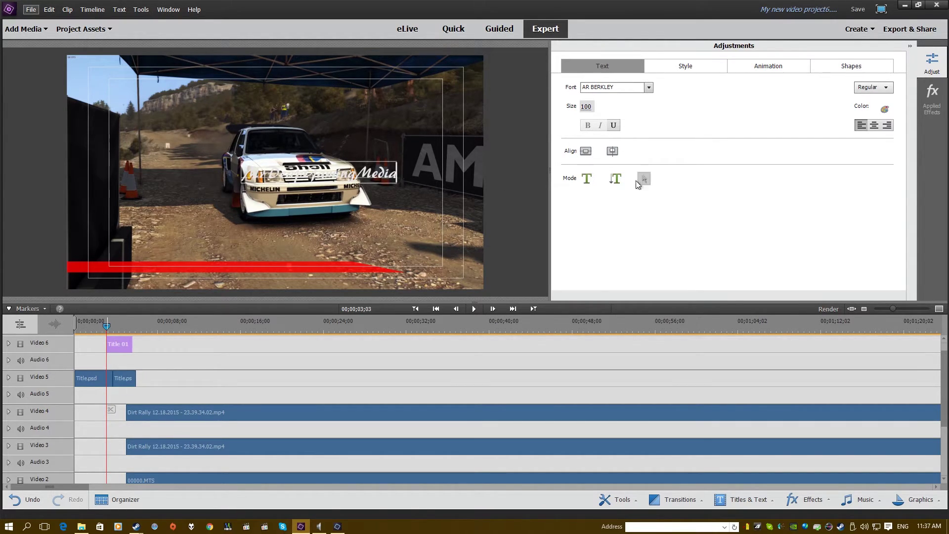
left_click_drag(375, 174, 382, 264)
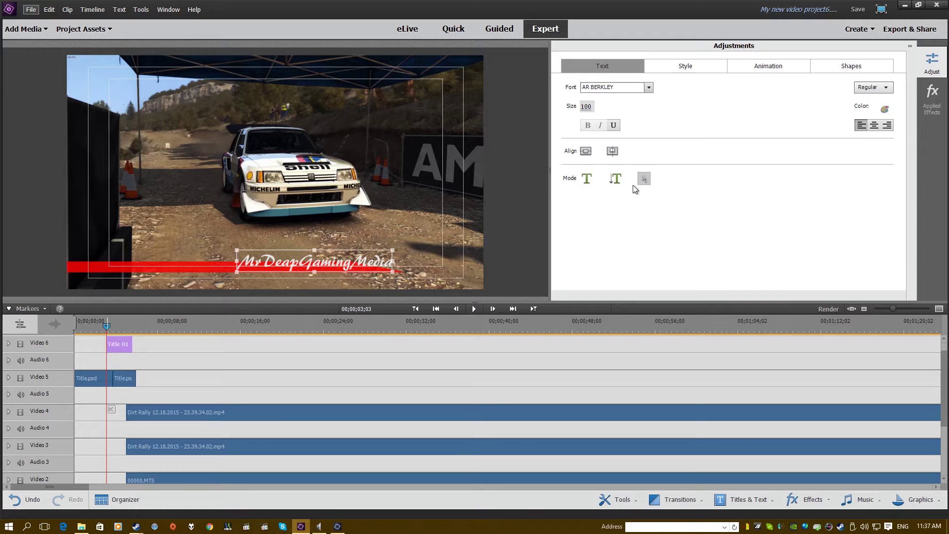
Give the title text a solid-colour drop shadow at 23.4° angle, distance 37, and finish editing
left_click(884, 110)
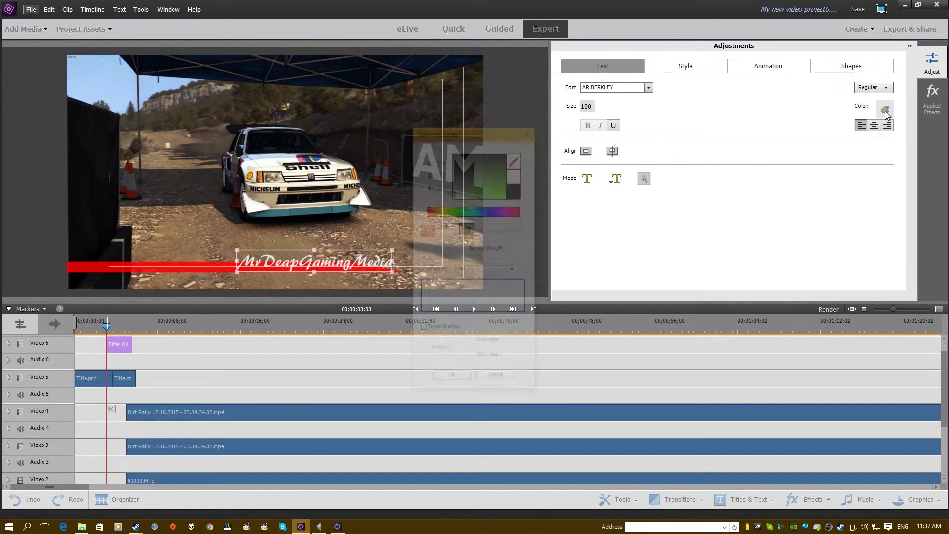
left_click(471, 271)
left_click(478, 277)
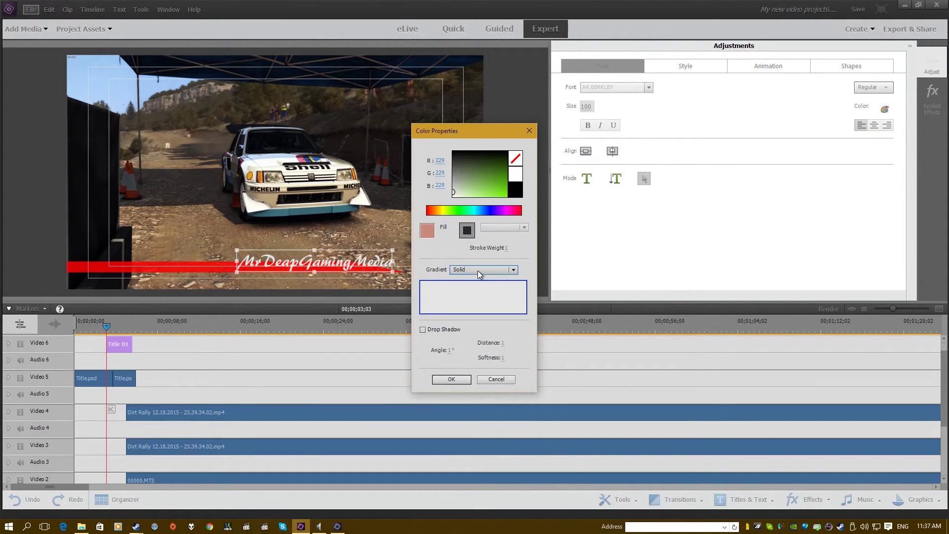
left_click(423, 329)
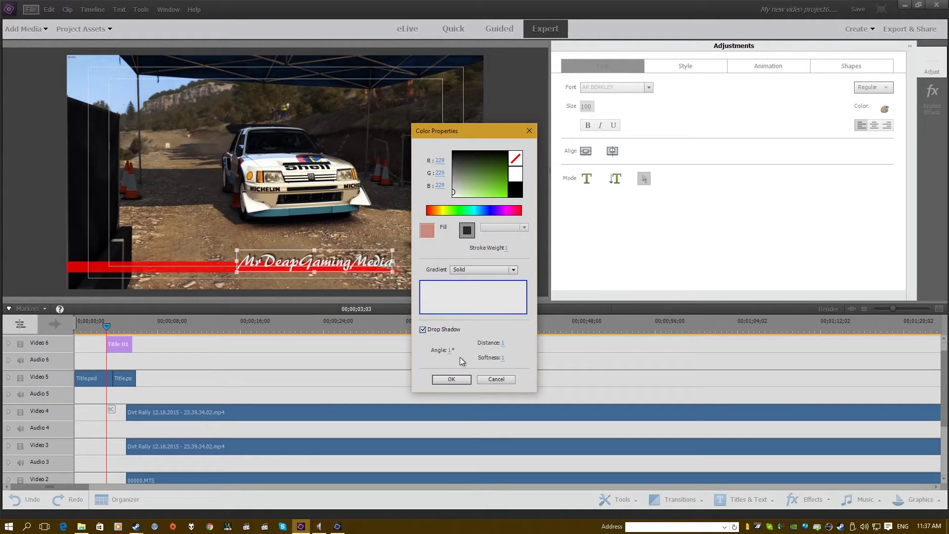
left_click_drag(450, 350, 492, 357)
left_click_drag(400, 344, 517, 356)
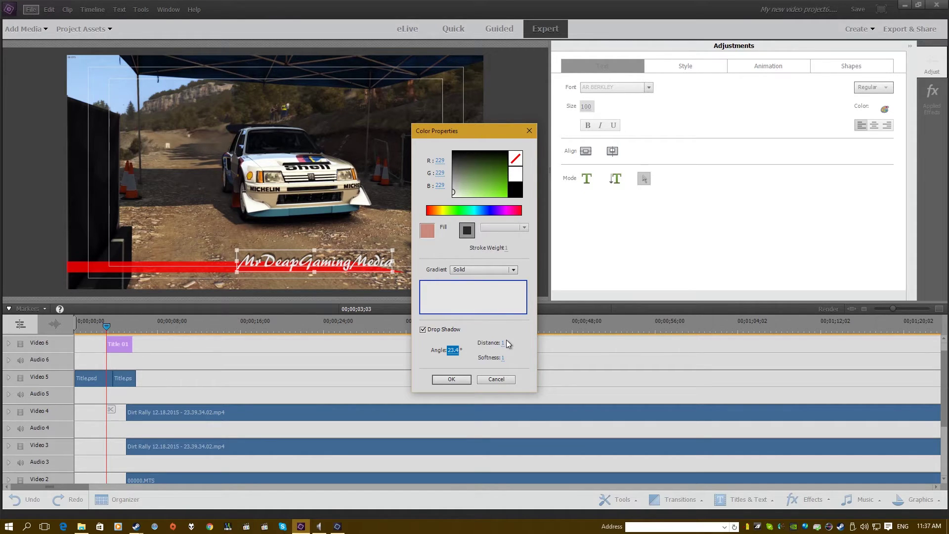
mouse_move(503, 342)
left_mouse_down()
mouse_move(523, 345)
mouse_move(511, 345)
left_mouse_up()
left_click(445, 379)
left_click(532, 372)
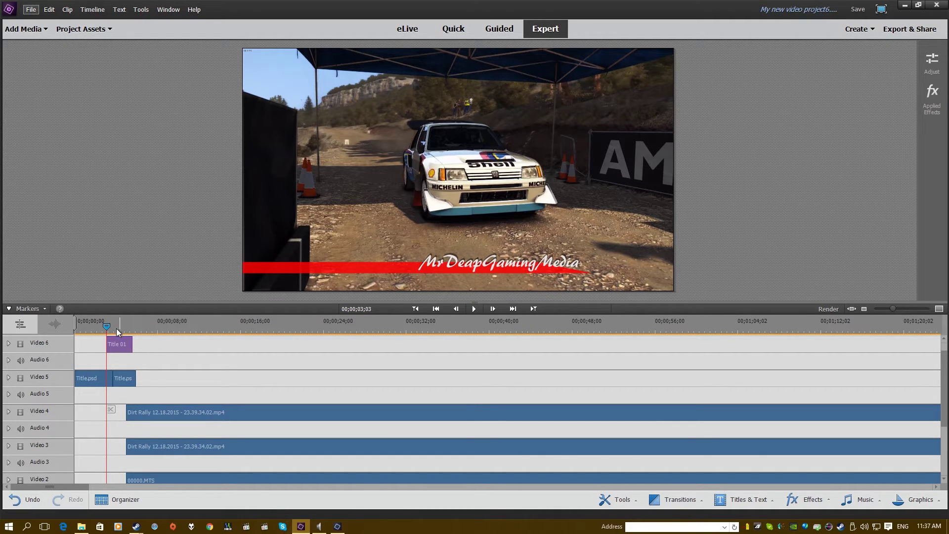
Reopen Title 01 and apply the FadeInByCharacters animation preset to its text
mouse_move(116, 327)
left_mouse_down()
mouse_move(126, 329)
mouse_move(109, 327)
left_mouse_up()
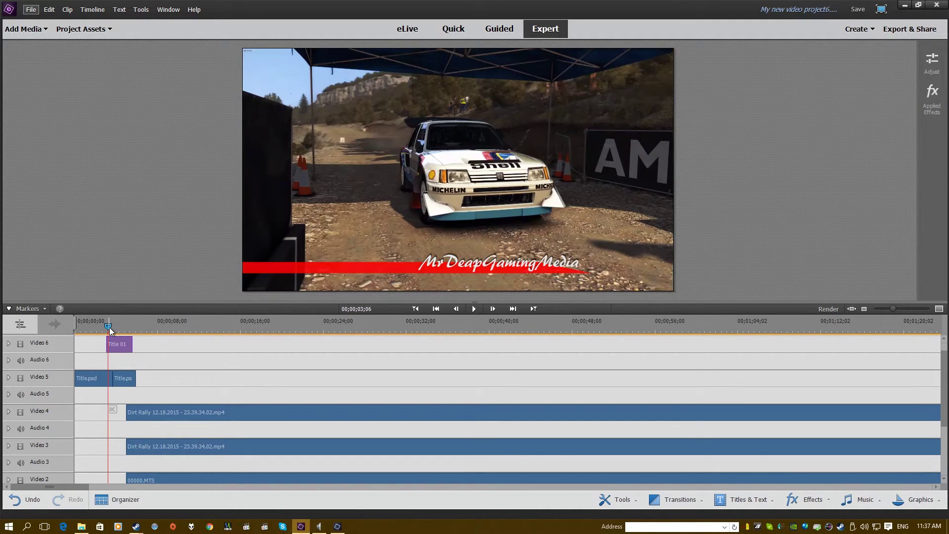
left_click(932, 95)
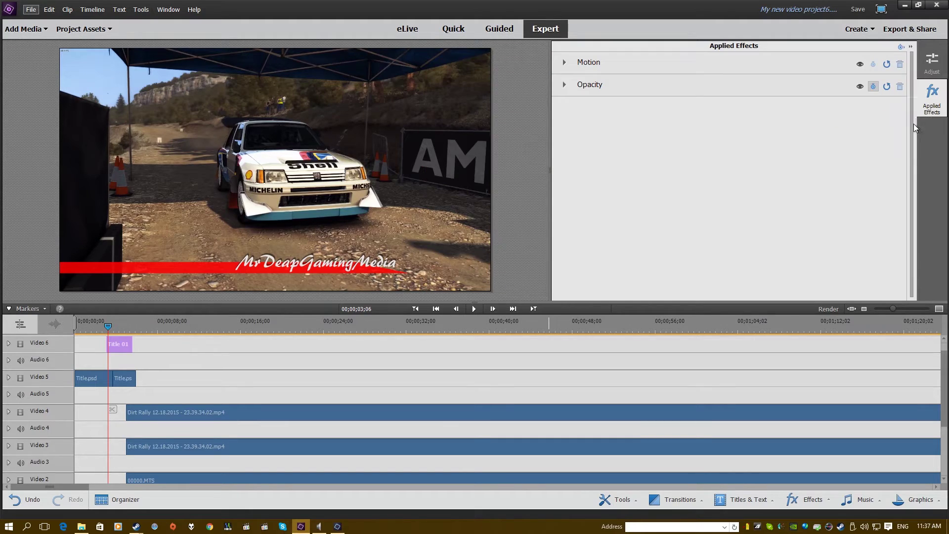
left_click(123, 346)
double_click(124, 346)
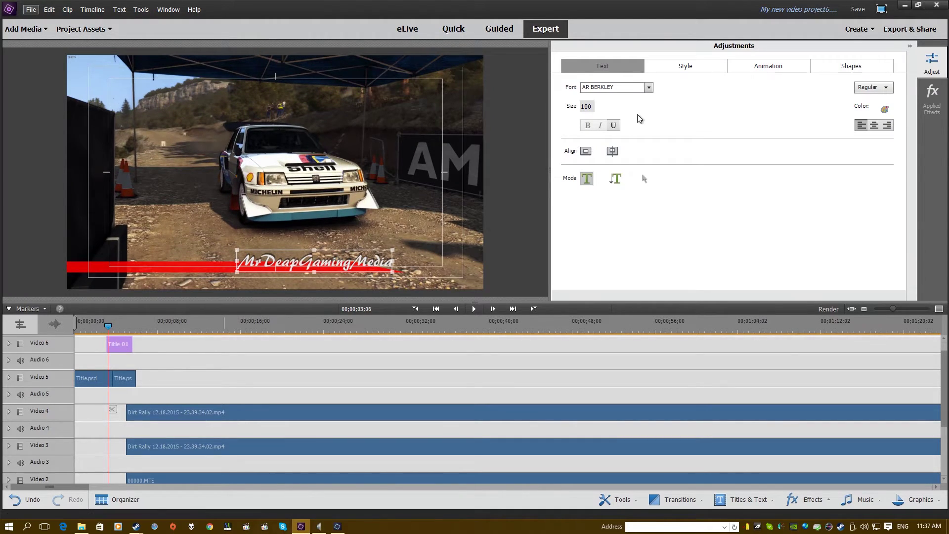
left_click(686, 66)
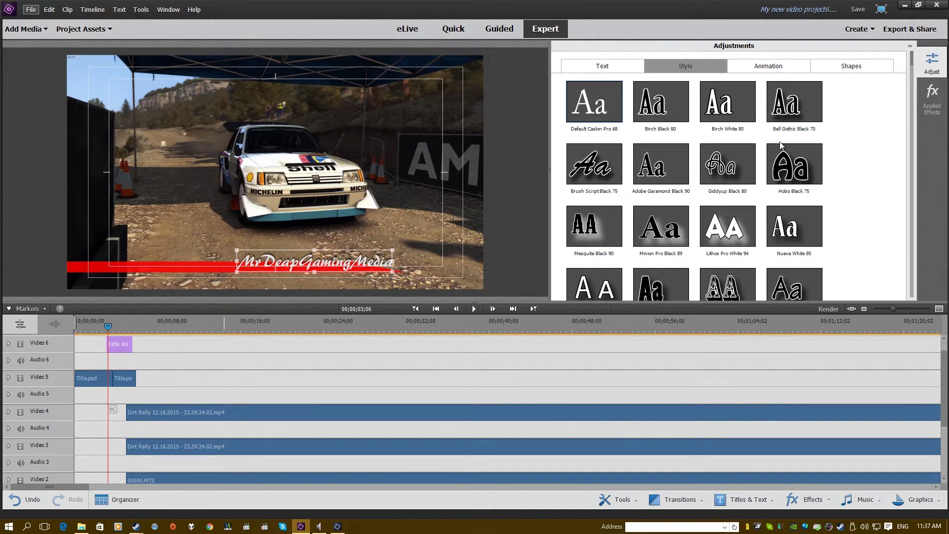
scroll(749, 190, "down", 5)
left_click(770, 67)
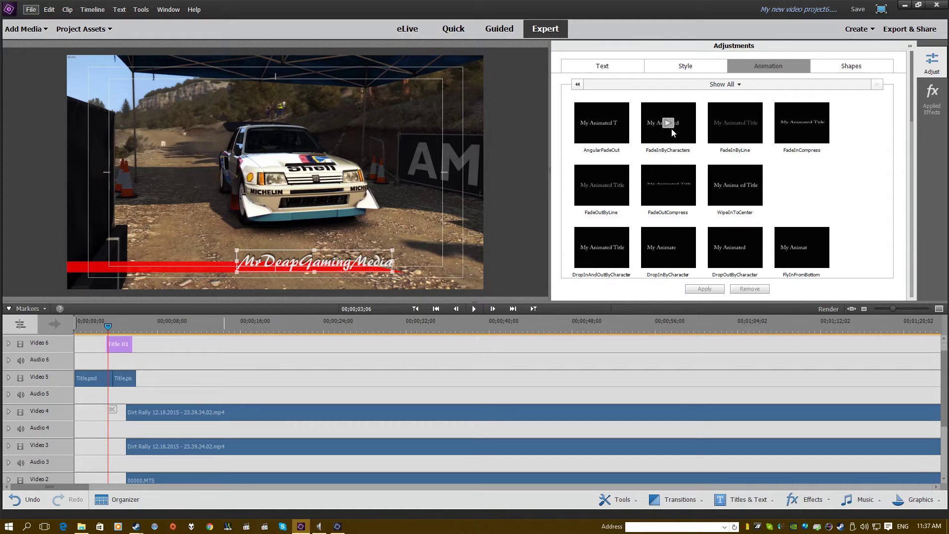
left_click(672, 128)
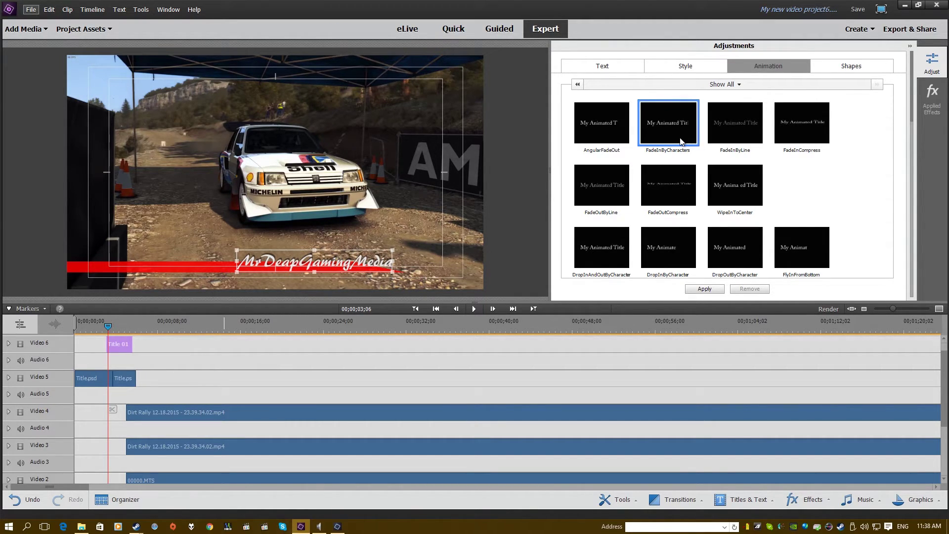
left_click(704, 288)
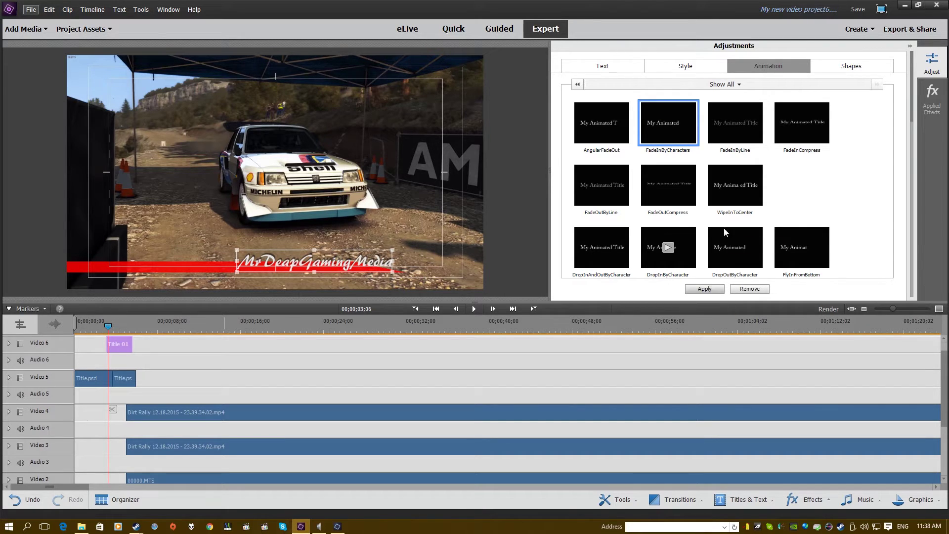
Play the timeline from just before the title to preview the letter-by-letter fade-in
left_click(378, 367)
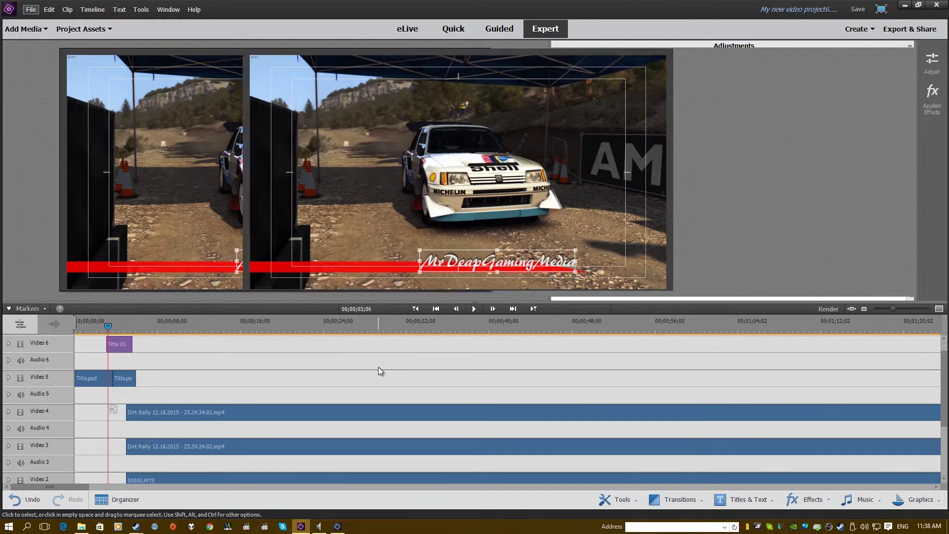
mouse_move(105, 325)
left_mouse_down()
mouse_move(85, 329)
mouse_move(97, 334)
left_mouse_up()
key("space")
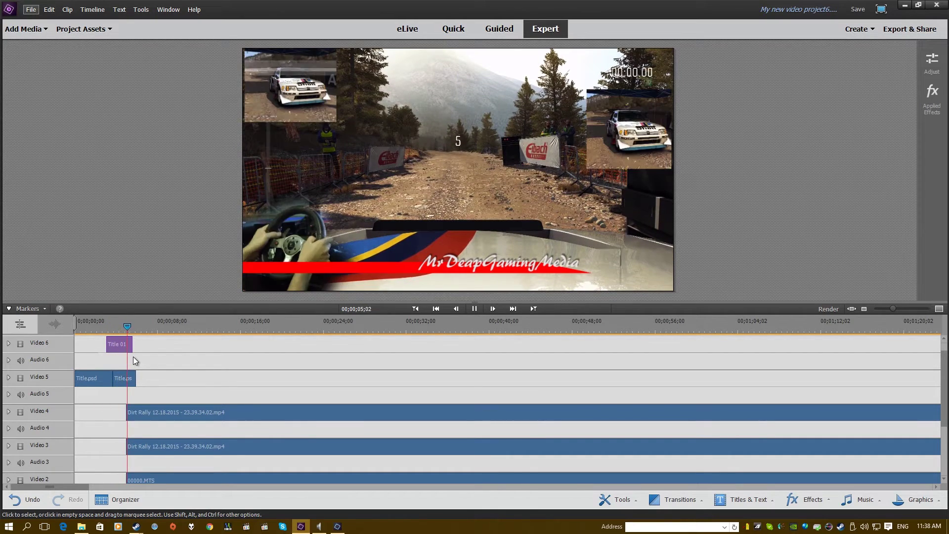
left_click_drag(138, 326, 193, 326)
Zoom the timeline out and render the work area, then stop playback near the title
left_click_drag(892, 309, 98, 340)
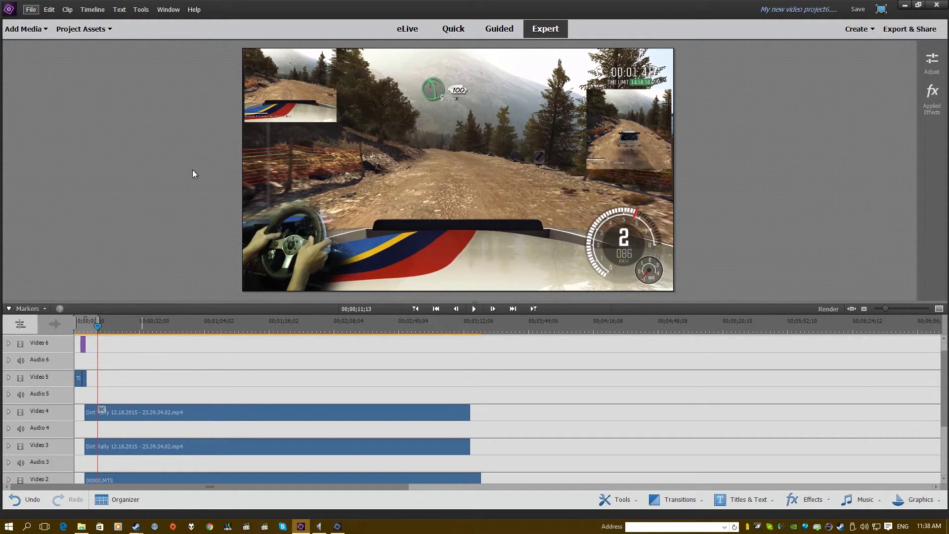
left_click(90, 11)
left_click(100, 22)
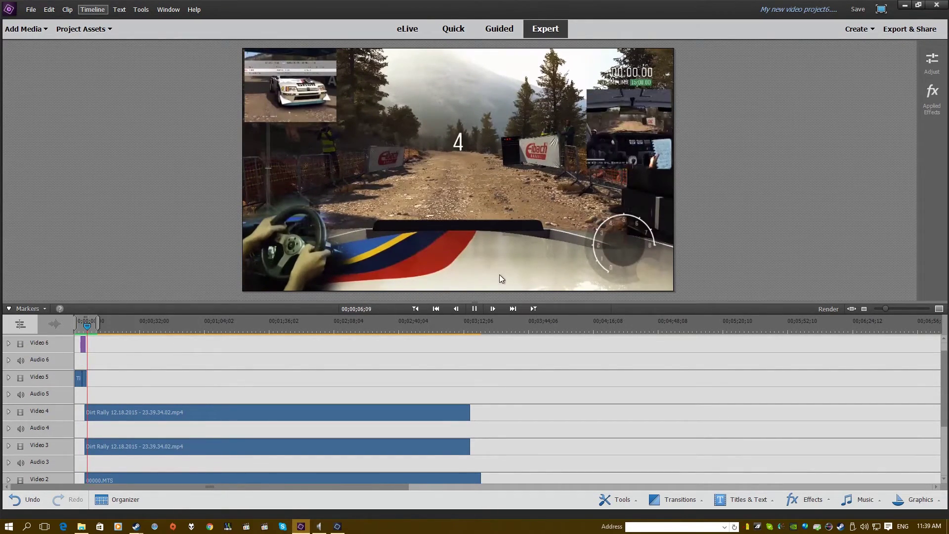
key("space")
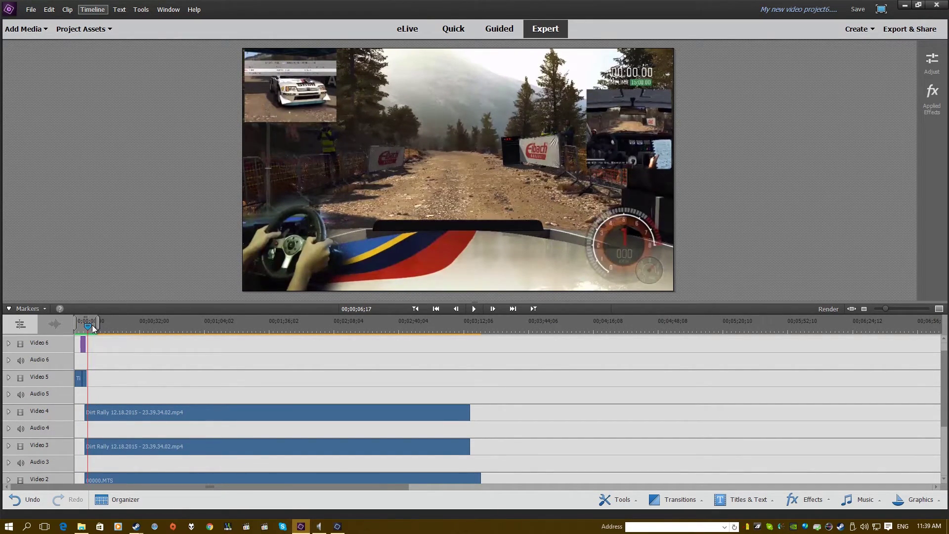
left_click_drag(92, 324, 89, 328)
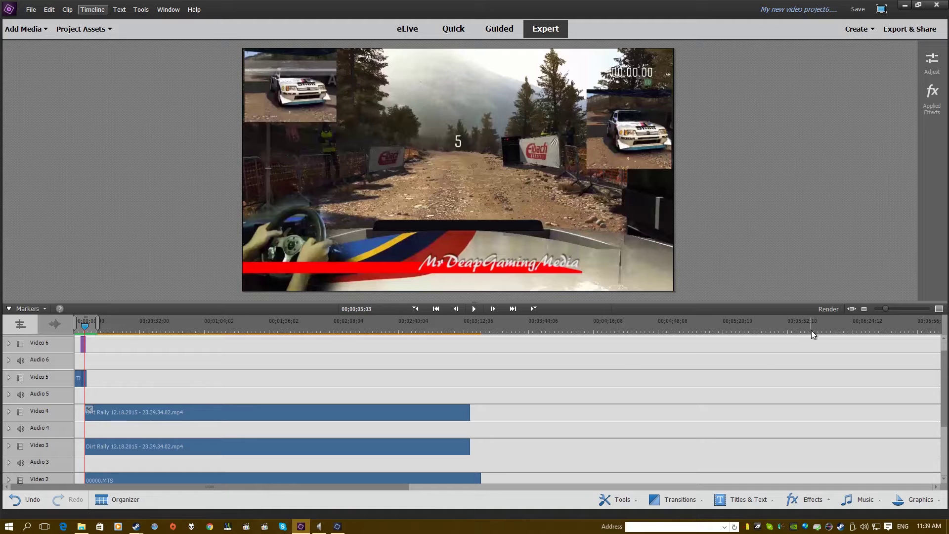
Trim the end of Title 01 shorter and play back to check it
left_click_drag(884, 308, 902, 304)
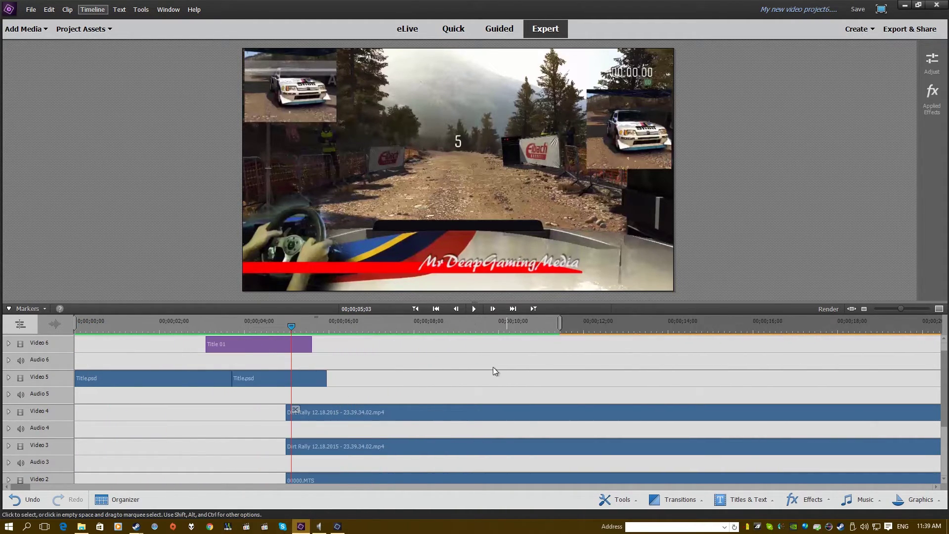
left_click_drag(314, 344, 254, 327)
key("space")
key("space")
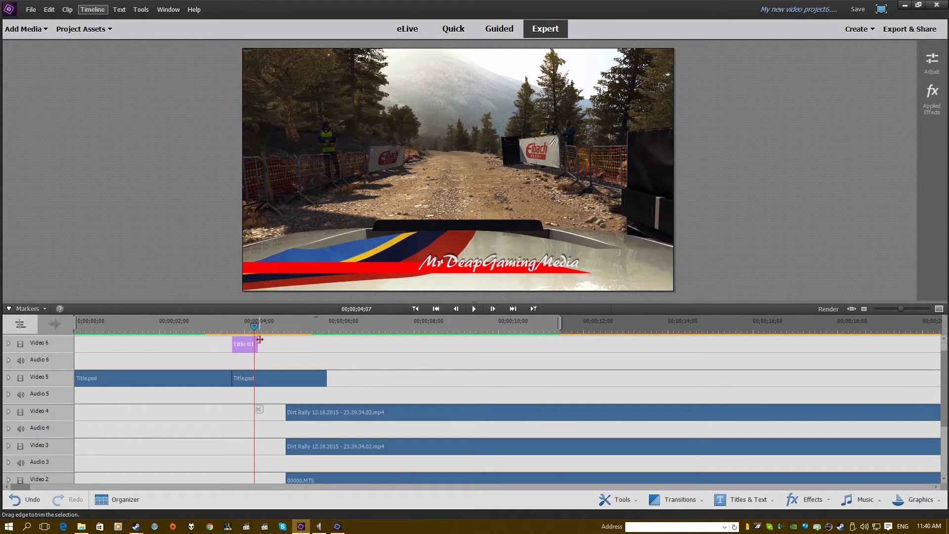
Paste a copy of Title 01 right after the original on Video 6 and play it back
mouse_move(255, 328)
left_mouse_down()
mouse_move(273, 343)
mouse_move(258, 325)
mouse_move(269, 325)
mouse_move(242, 324)
mouse_move(267, 323)
mouse_move(225, 325)
mouse_move(266, 323)
left_mouse_up()
key("ctrl+v")
key("space")
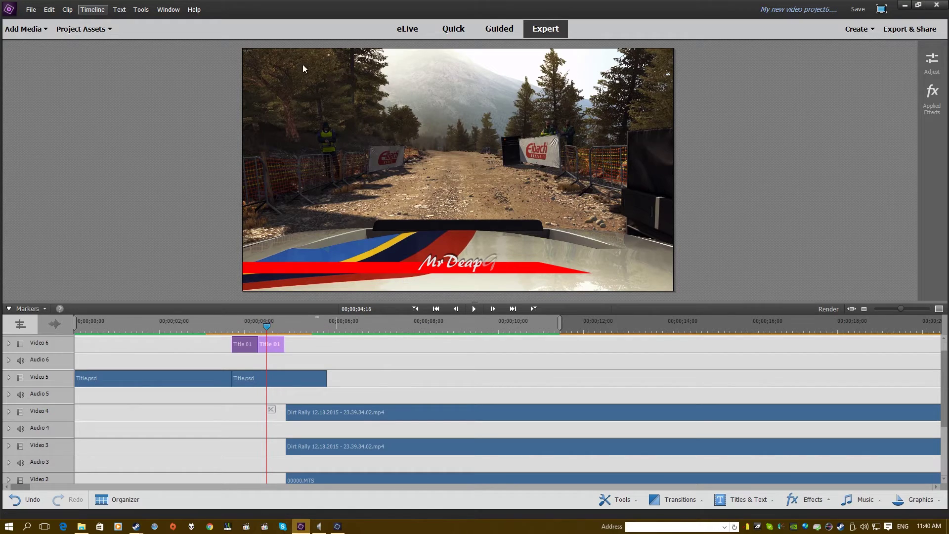
Set the second Title 01 clip to Frame Hold on its Out Point frame
left_click(68, 10)
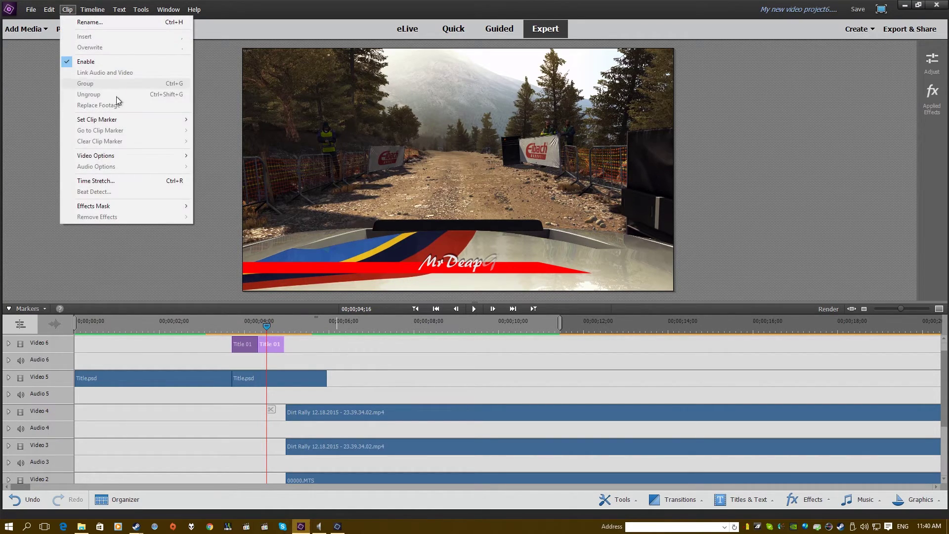
mouse_move(137, 153)
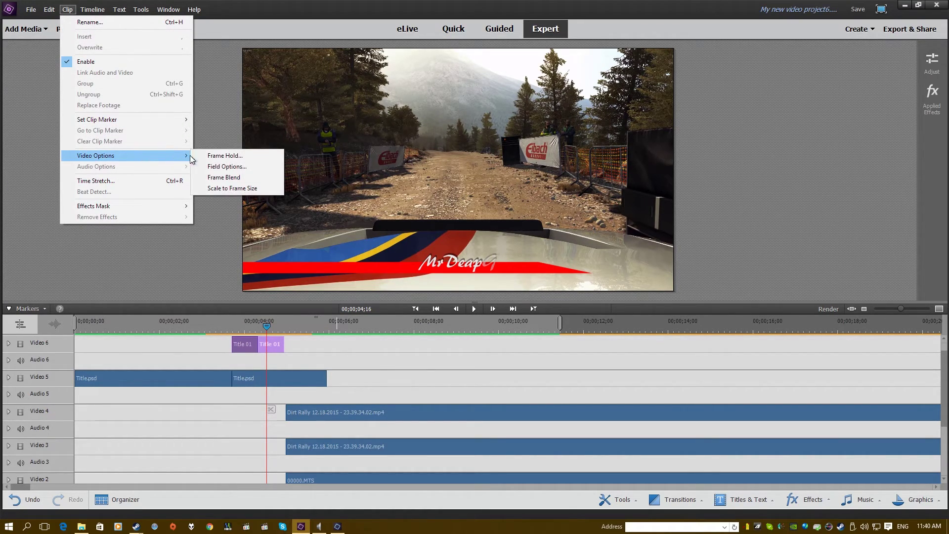
left_click(218, 155)
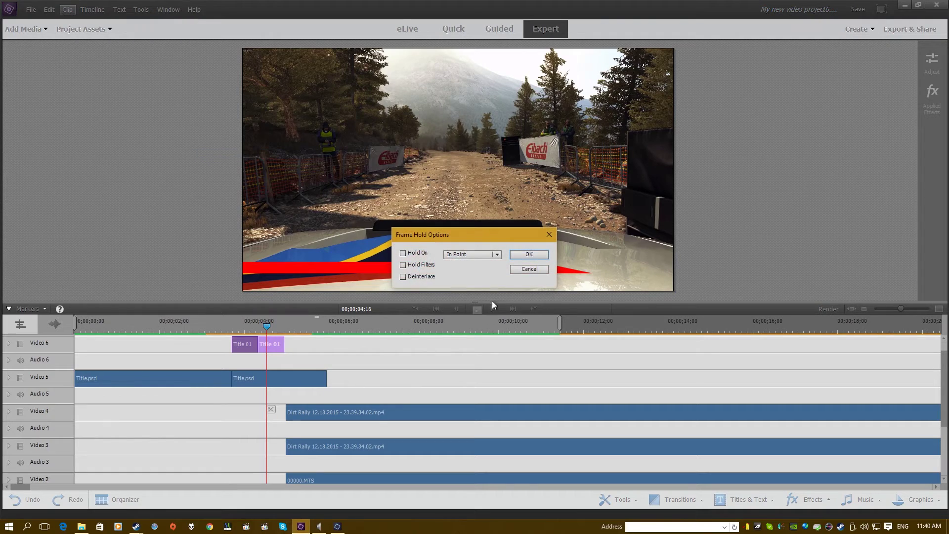
left_click(417, 253)
left_click(479, 254)
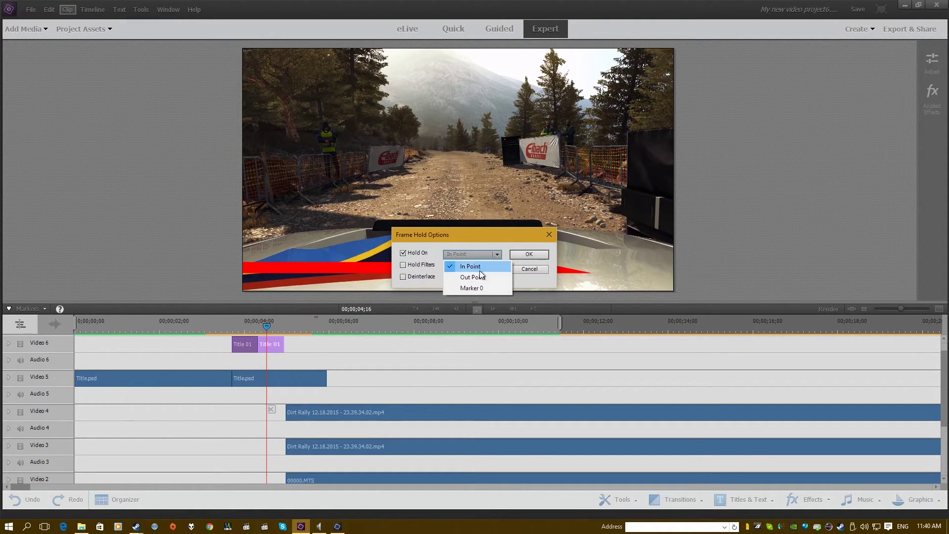
left_click(520, 254)
Lengthen the held title clip, preview it, and expand its Opacity settings at 100%
left_click(275, 324)
left_click_drag(275, 322, 240, 323)
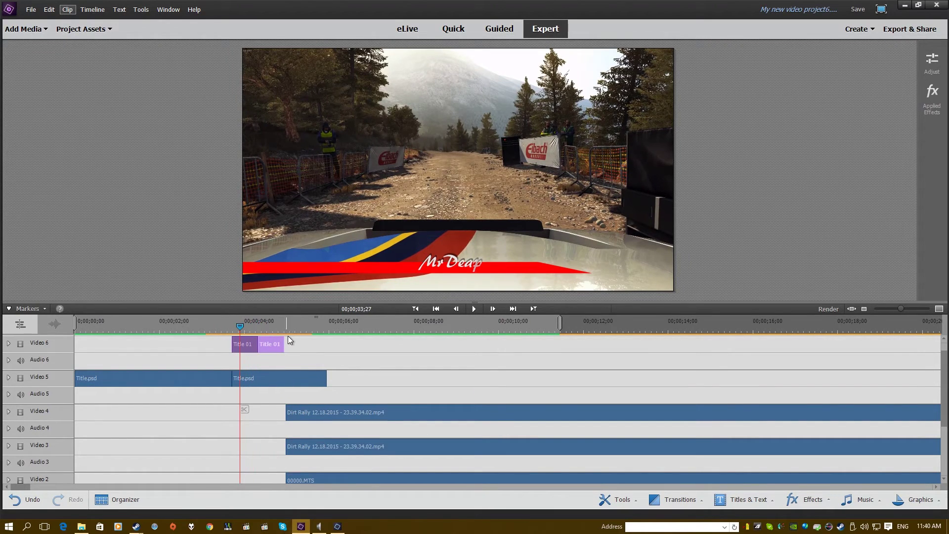
left_click_drag(284, 344, 305, 340)
left_click_drag(232, 322, 224, 324)
key("space")
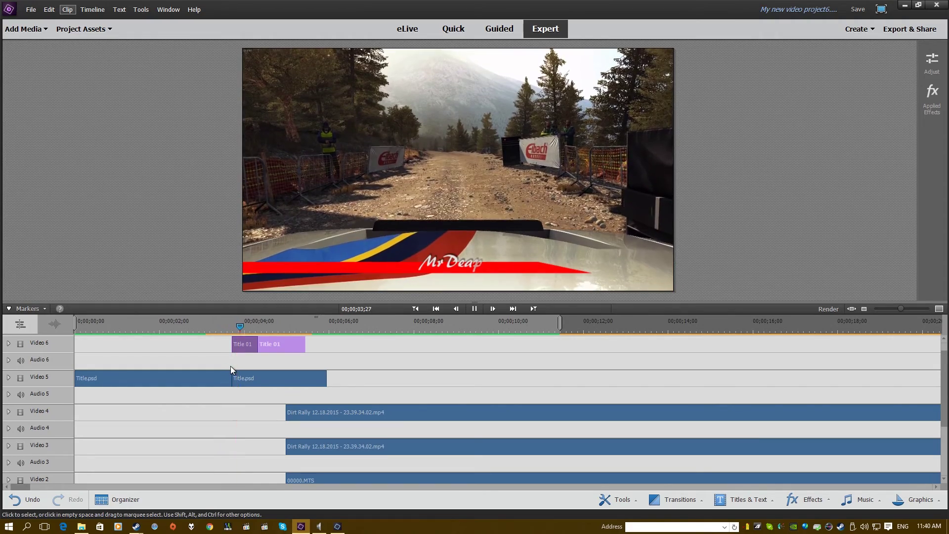
left_click_drag(280, 323, 292, 327)
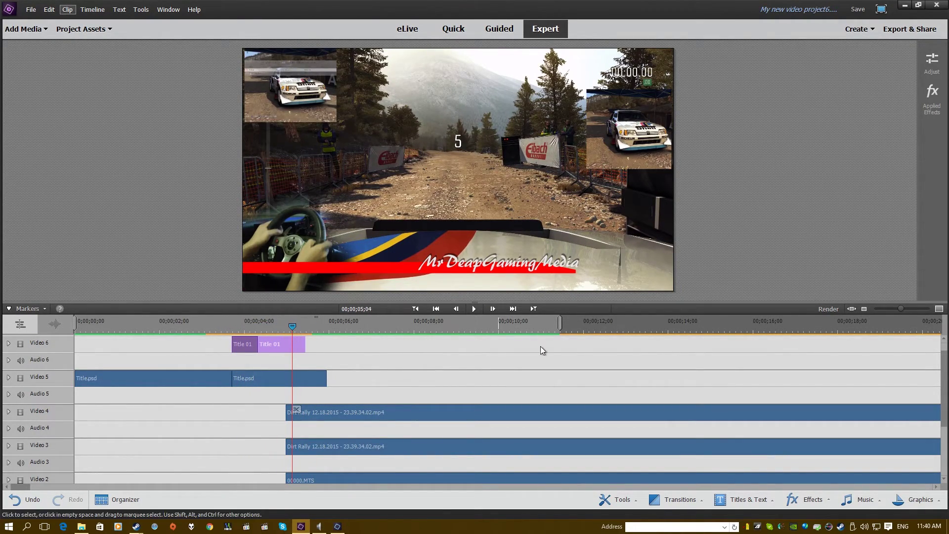
left_click(932, 98)
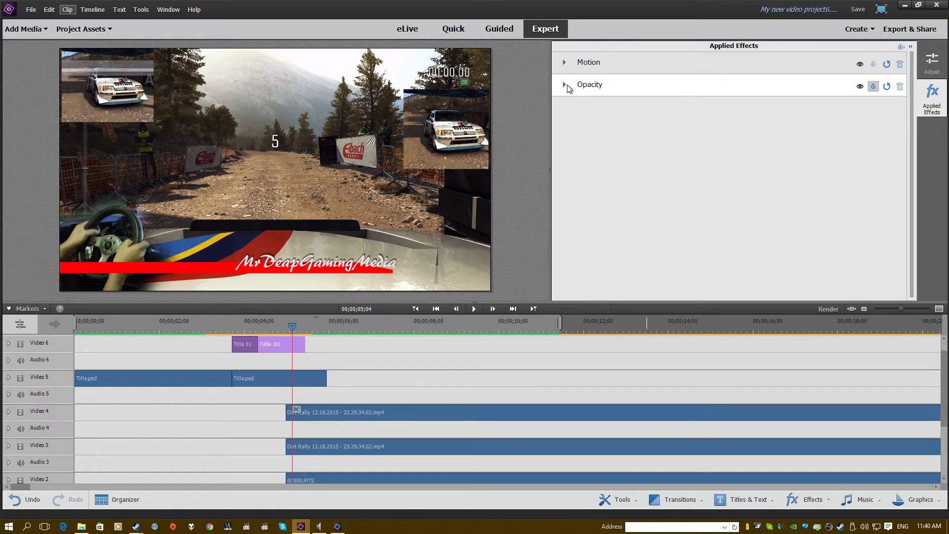
left_click(565, 85)
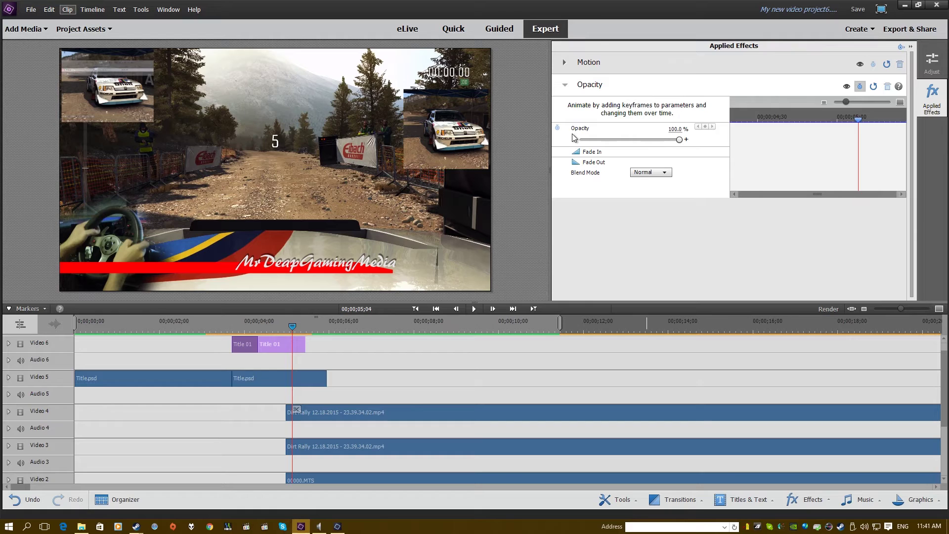
Keyframe the second title's opacity to fade down to 0% at its end
left_click(557, 129)
left_click_drag(858, 118, 905, 134)
left_click_drag(679, 140, 544, 144)
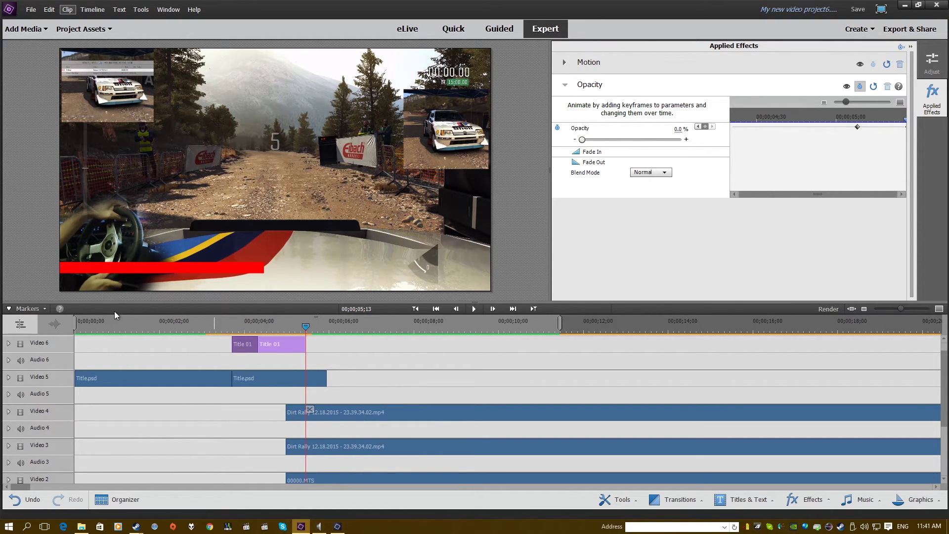
Play from the beginning, stop, and return to the frame showing the title banner
left_click(132, 325)
left_click(76, 324)
key("space")
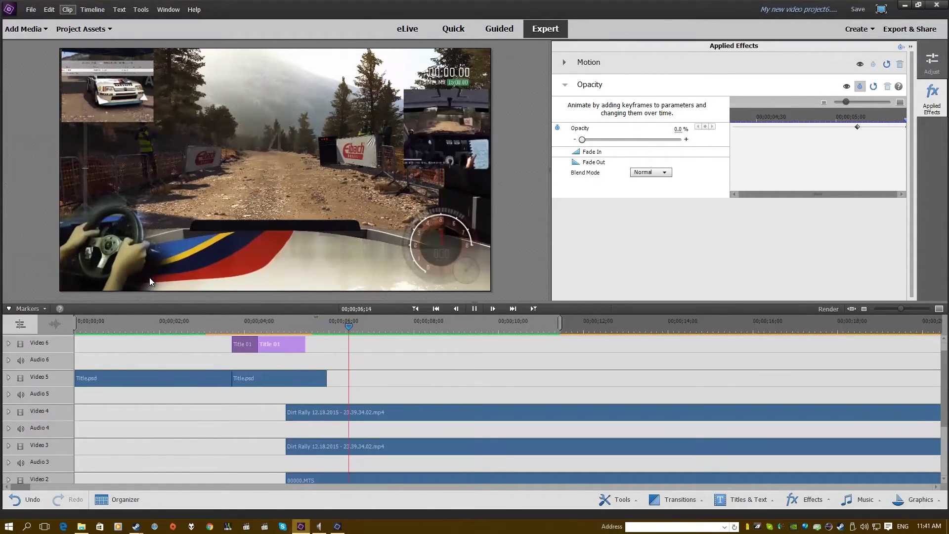
left_click(149, 277)
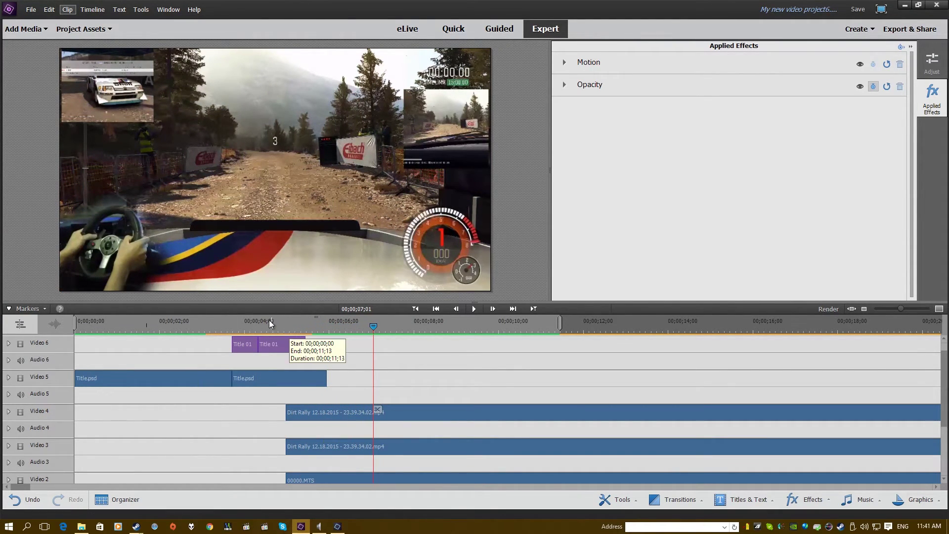
left_click_drag(269, 320, 290, 327)
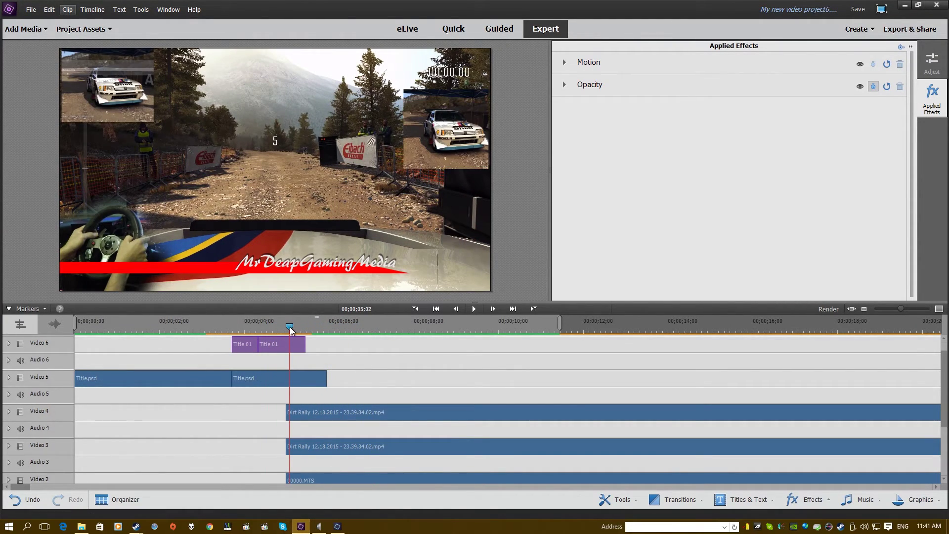
Apply the Fast Blur Out preset to the second Title 01 clip and preview the blur
left_click(811, 498)
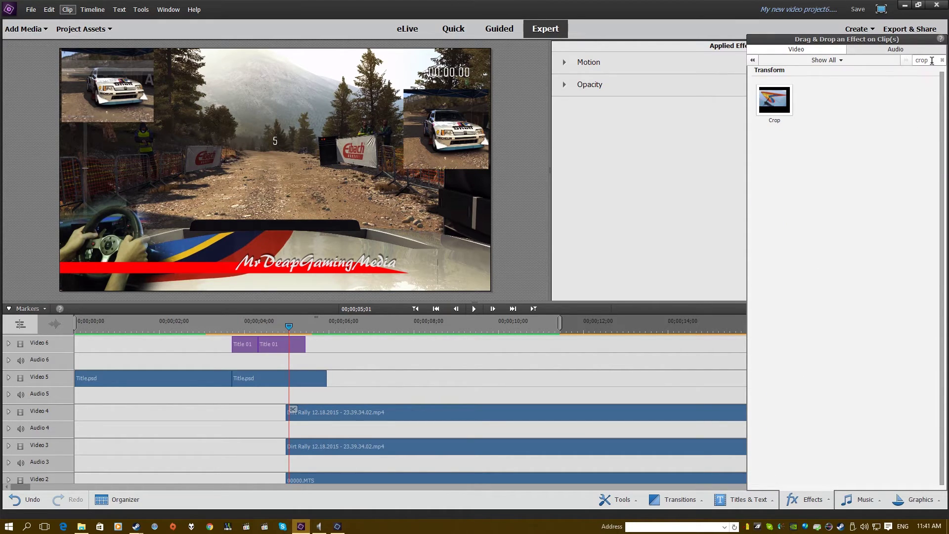
left_click(834, 60)
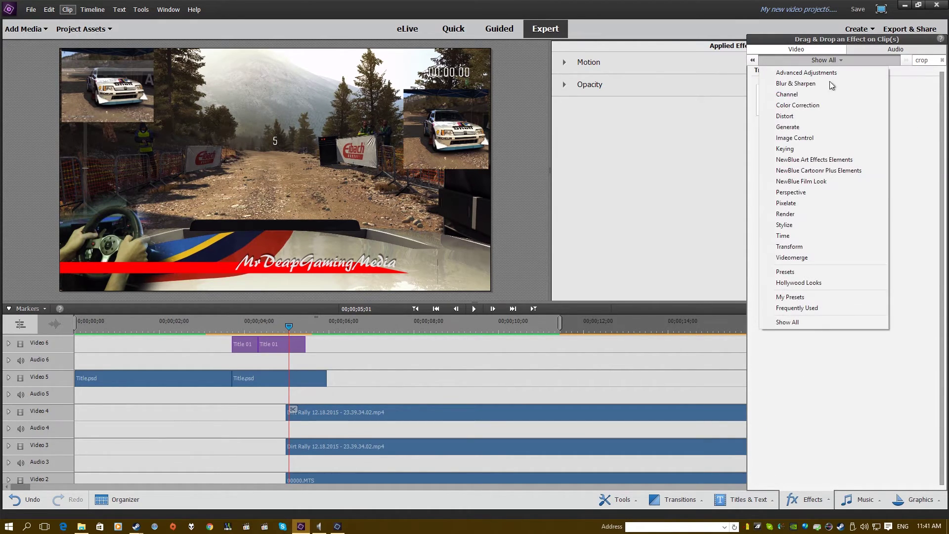
left_click(809, 271)
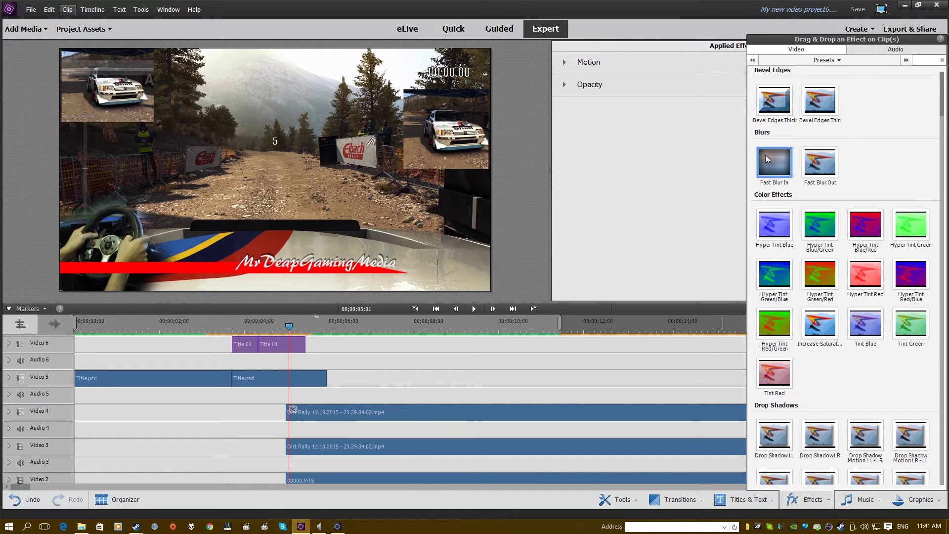
left_click_drag(824, 161, 289, 342)
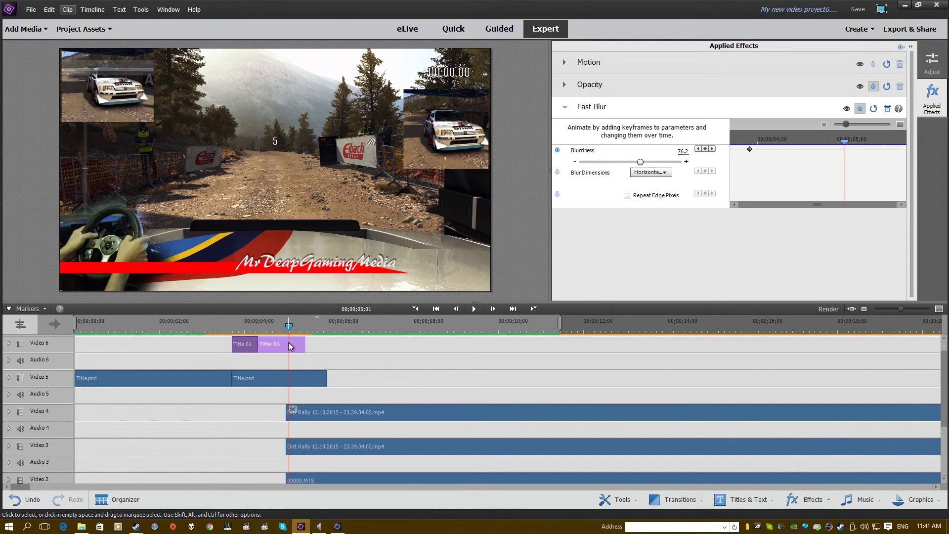
left_click(233, 321)
key("space")
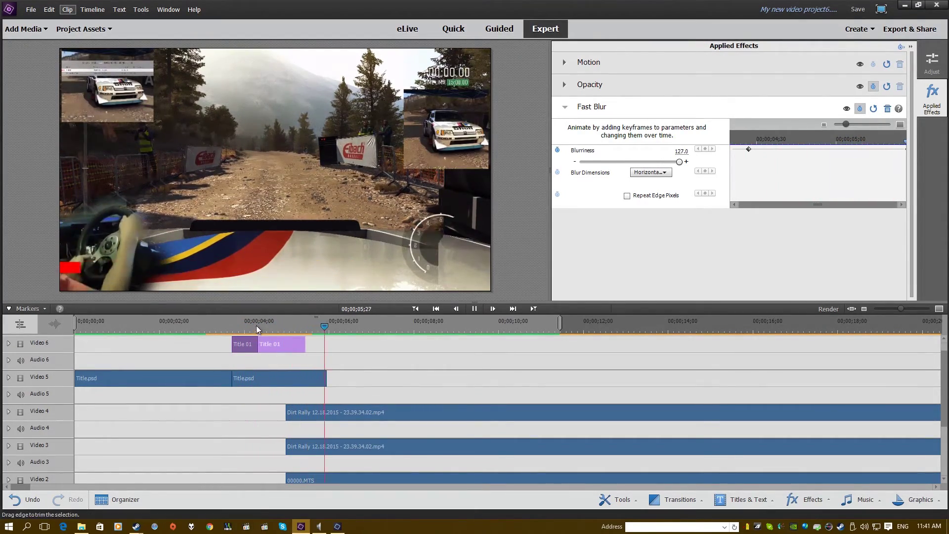
left_click(222, 320)
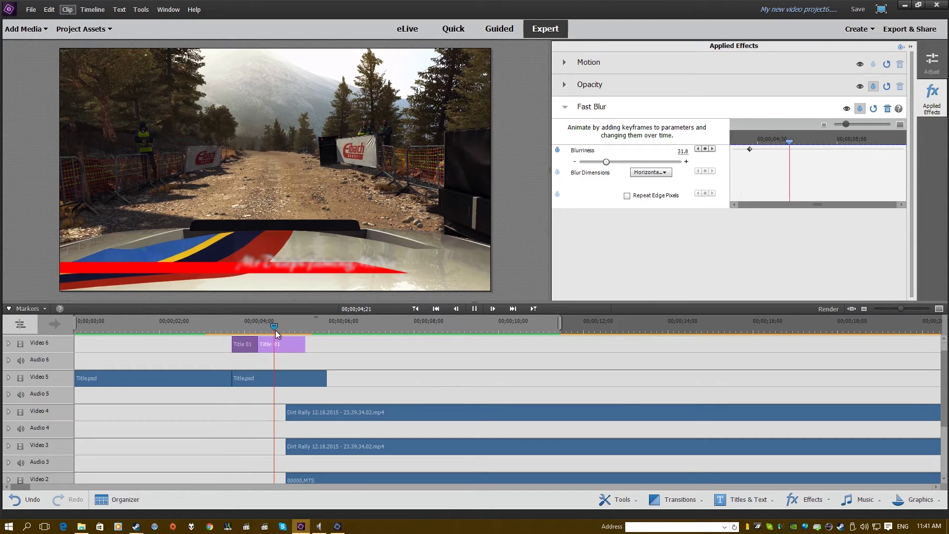
left_click(271, 329)
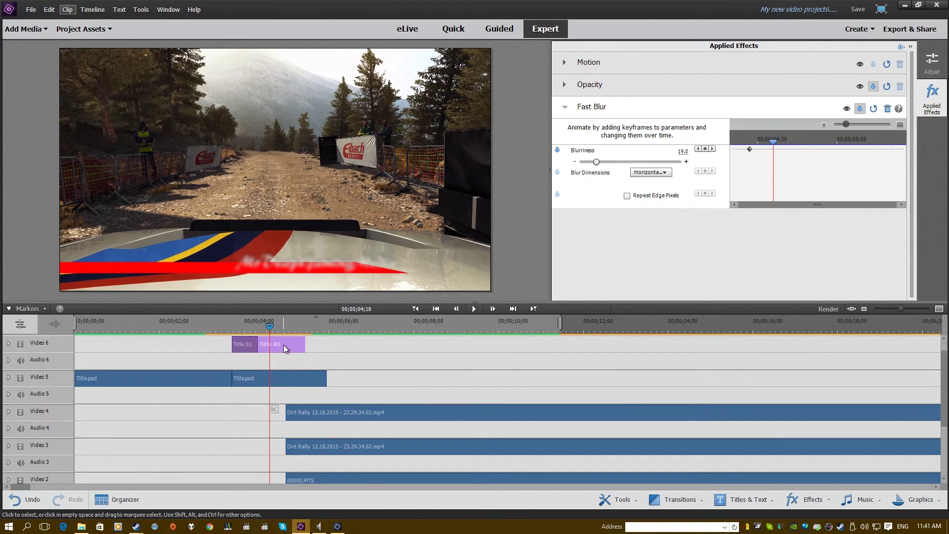
Extend the second Title 01 clip to end with Title.psd and play from the start
left_click_drag(283, 345, 258, 345)
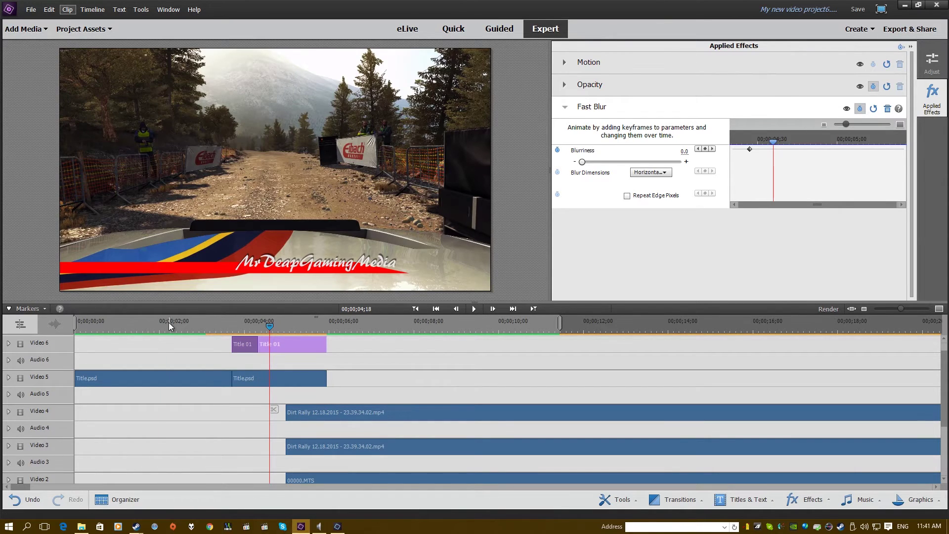
left_click(81, 329)
key("space")
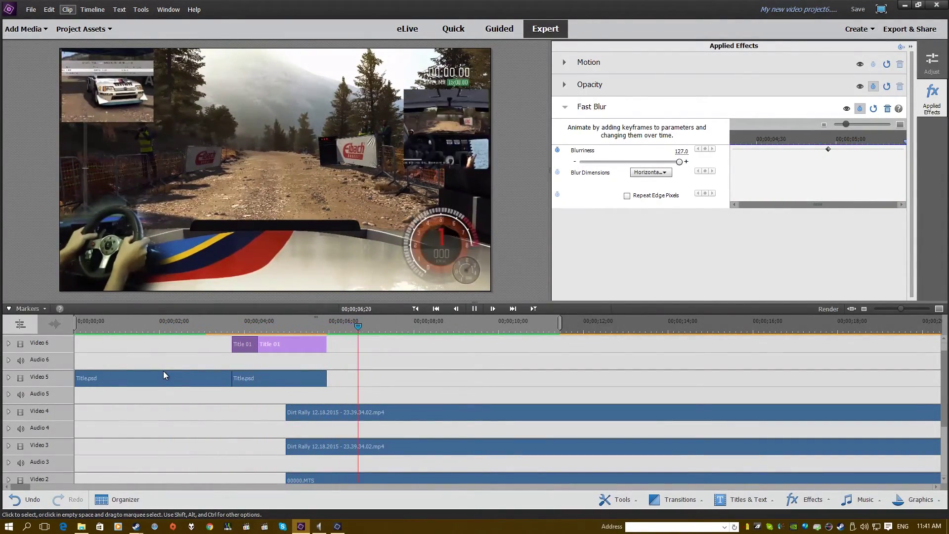
key("space")
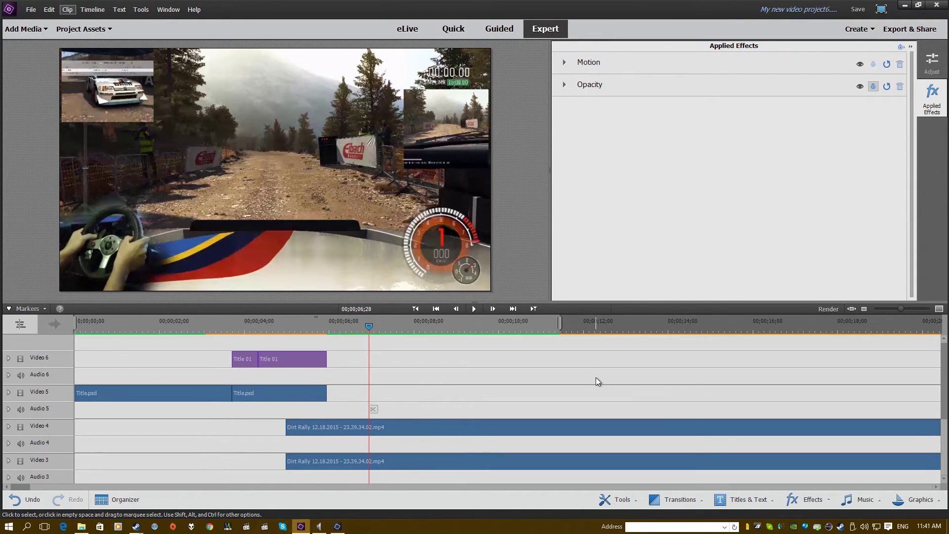
Add one new video track, Video 7, above Video 6 and zoom the timeline out
scroll(595, 378, "up", 1)
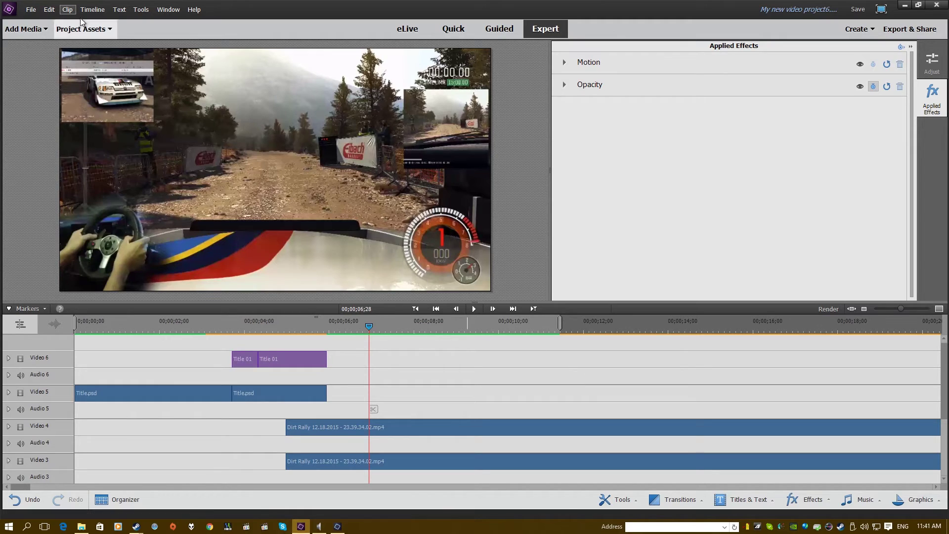
left_click(88, 38)
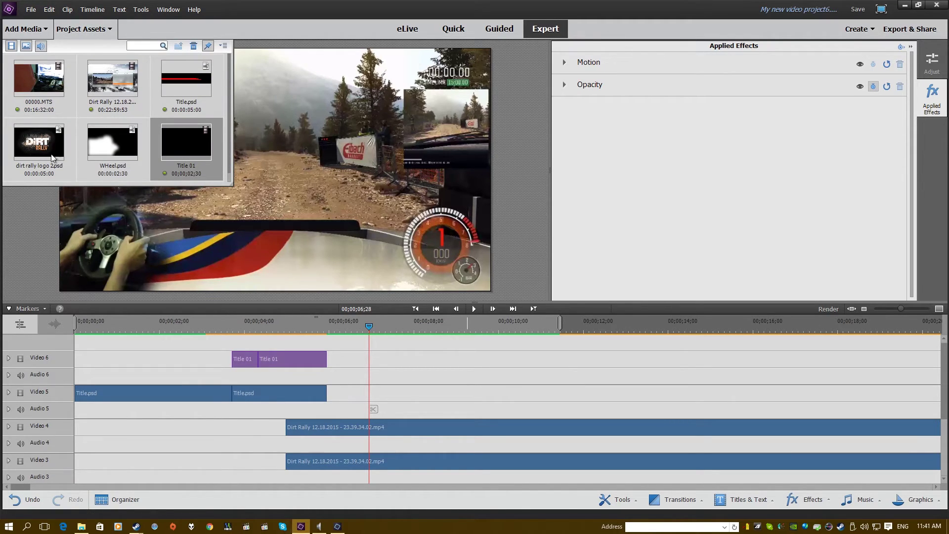
left_click_drag(55, 149, 348, 343)
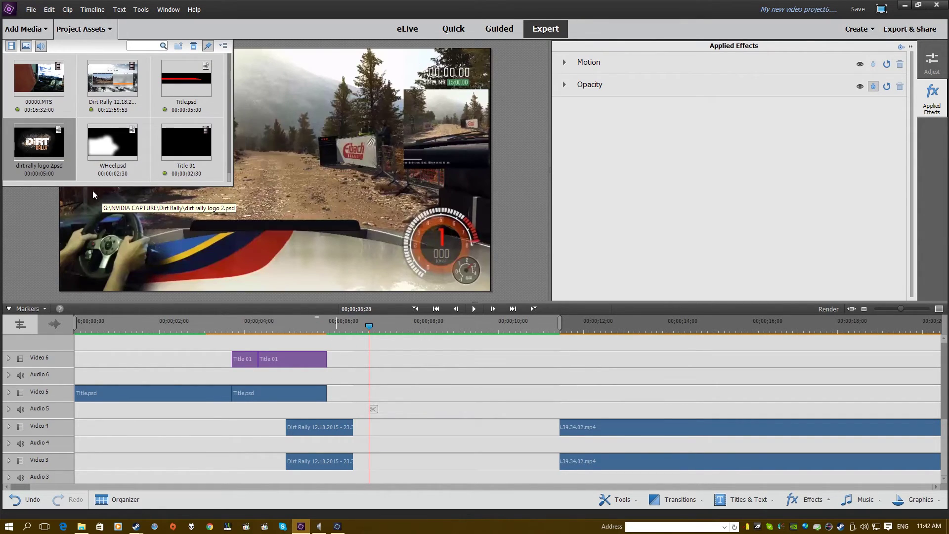
right_click(439, 380)
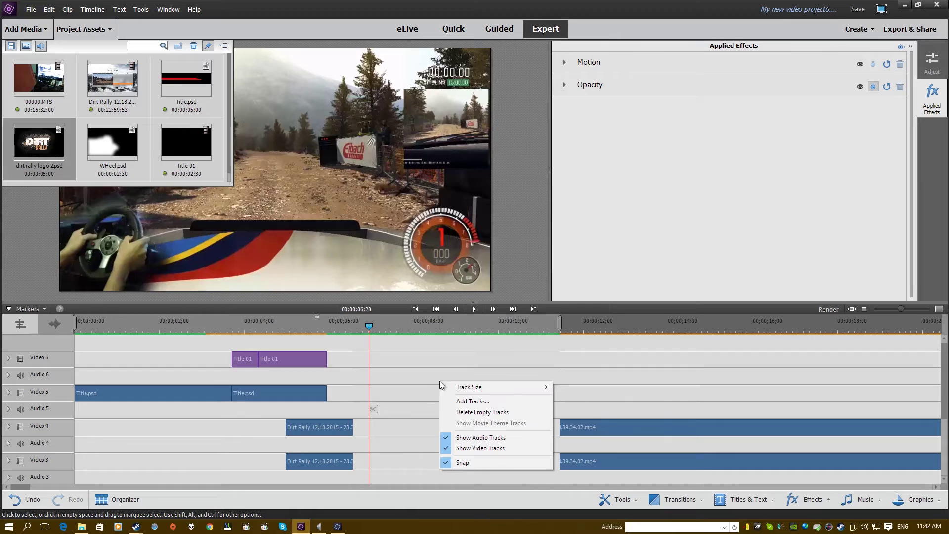
left_click(477, 400)
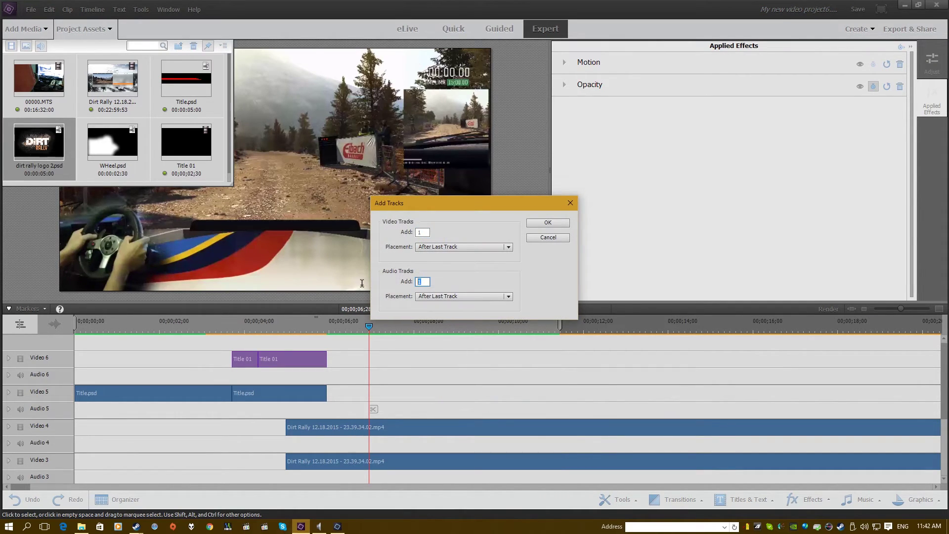
left_click(544, 225)
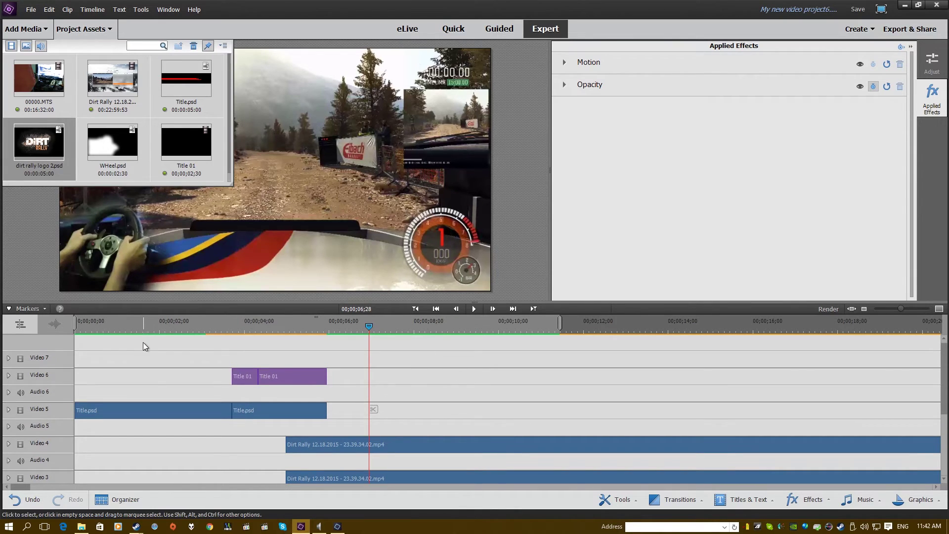
left_click(888, 308)
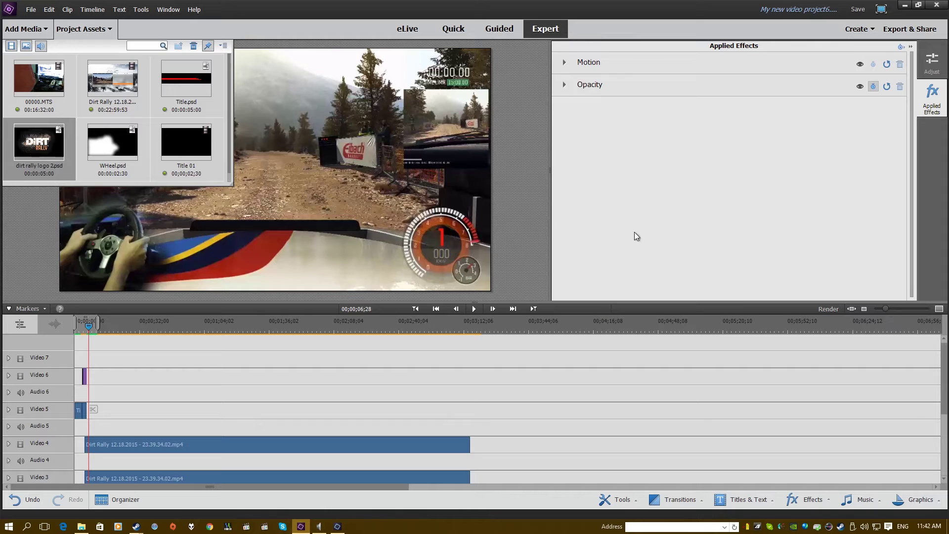
Place dirt rally logo 2.psd near the start of Video 7 and scrub to preview it
left_click_drag(98, 335, 110, 358)
left_click(79, 323)
left_click_drag(79, 323, 78, 324)
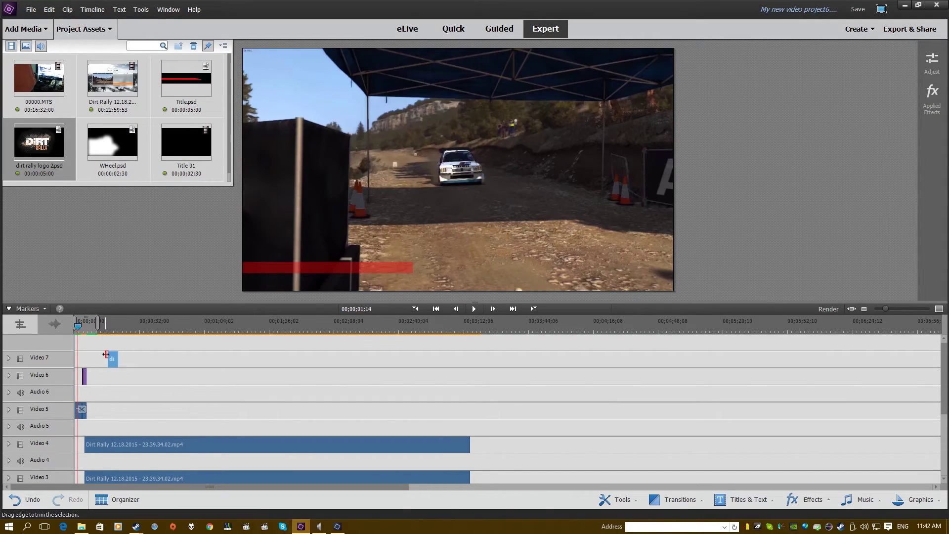
left_click_drag(110, 361, 89, 360)
scroll(88, 449, "down", 5)
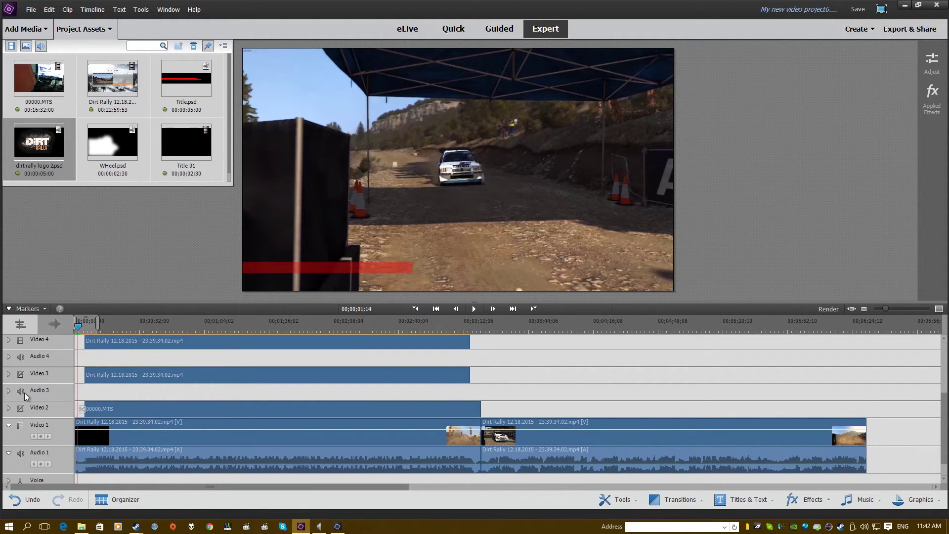
scroll(24, 393, "up", 3)
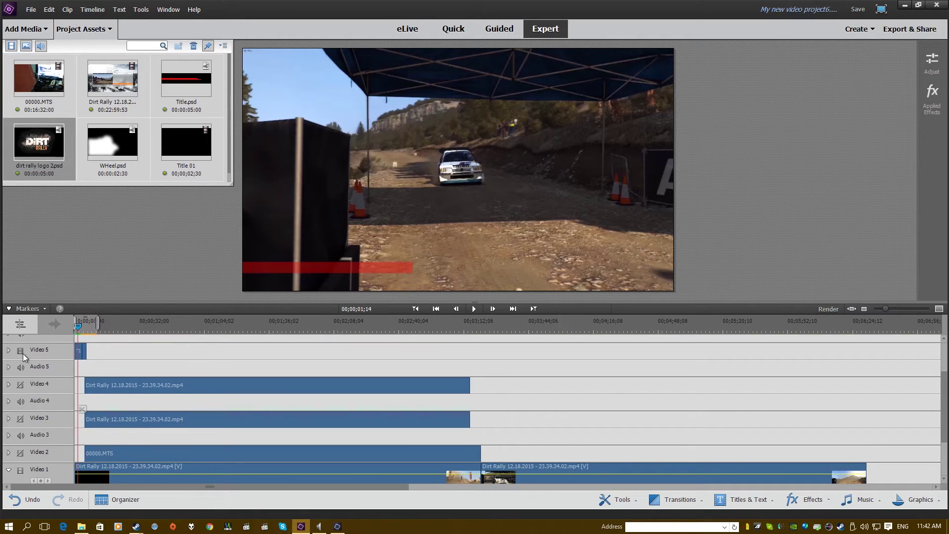
scroll(29, 369, "up", 4)
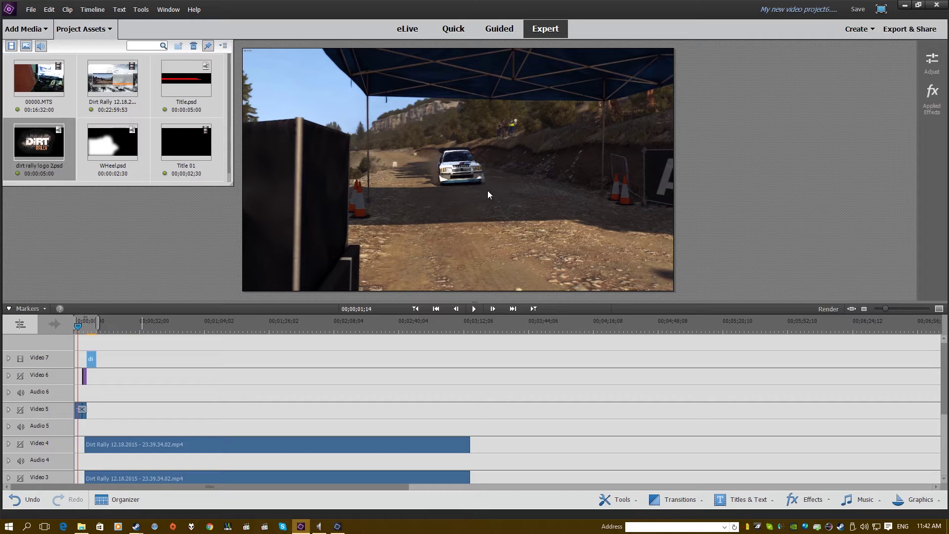
left_click(86, 328)
left_click_drag(91, 334, 90, 330)
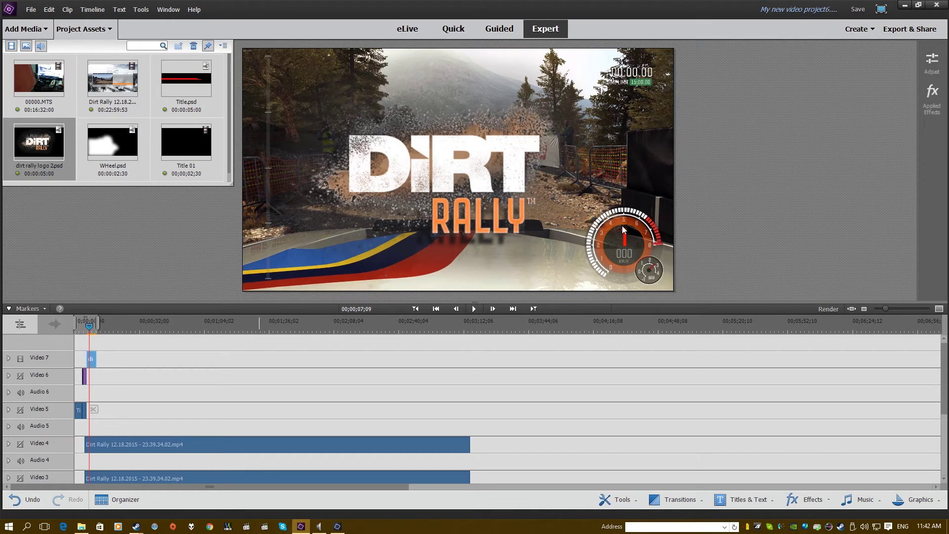
Shrink the DiRT Rally logo and move it to the lower right beside the speedometer
left_click(519, 197)
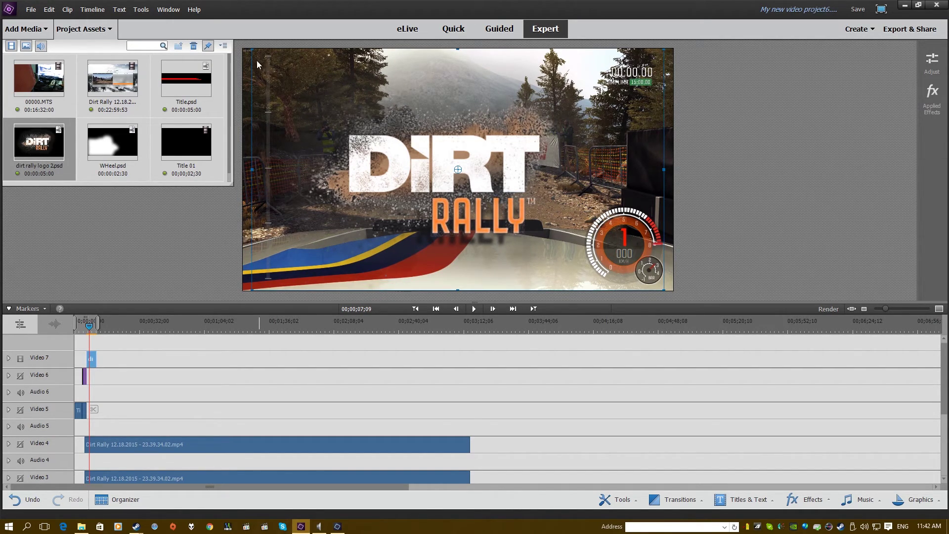
left_click_drag(246, 50, 355, 134)
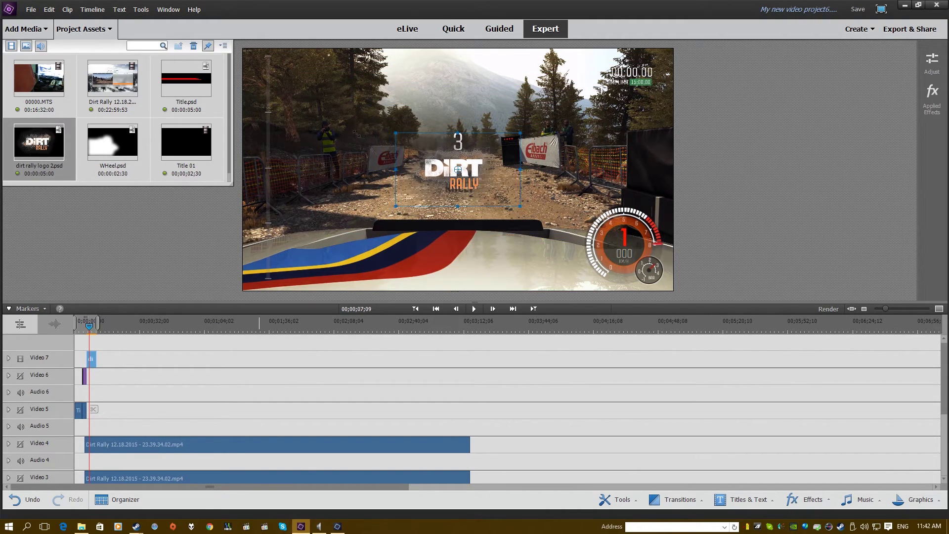
left_click_drag(497, 175, 570, 256)
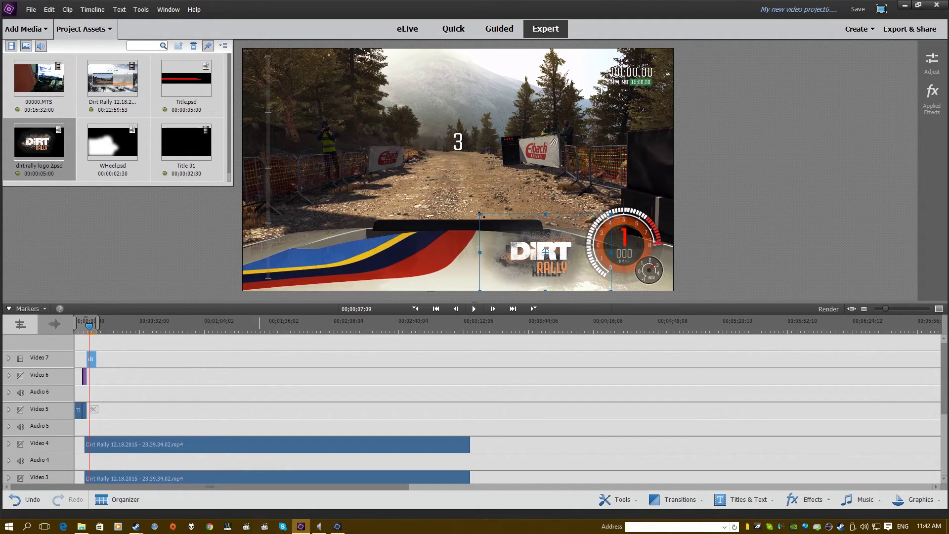
left_click_drag(479, 214, 478, 216)
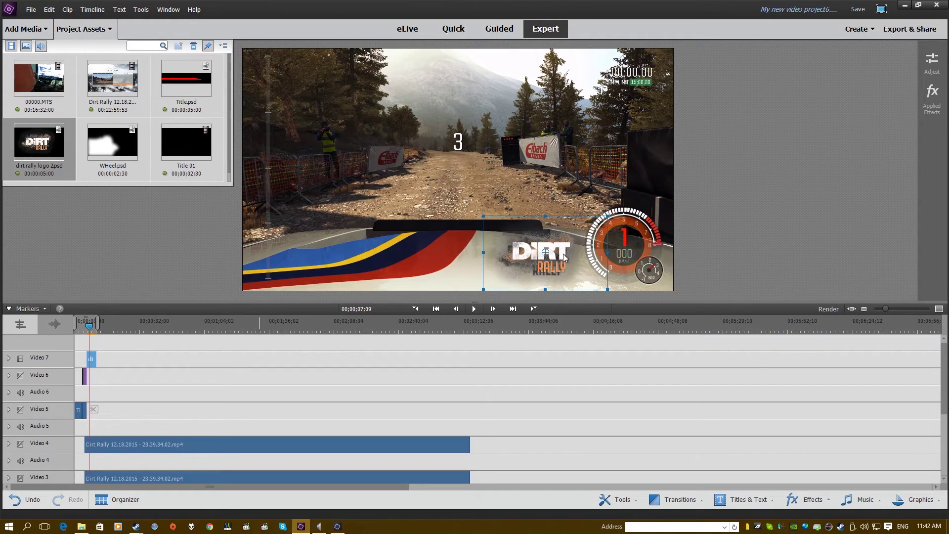
mouse_move(563, 254)
left_mouse_down()
mouse_move(577, 259)
mouse_move(562, 268)
mouse_move(571, 270)
left_mouse_up()
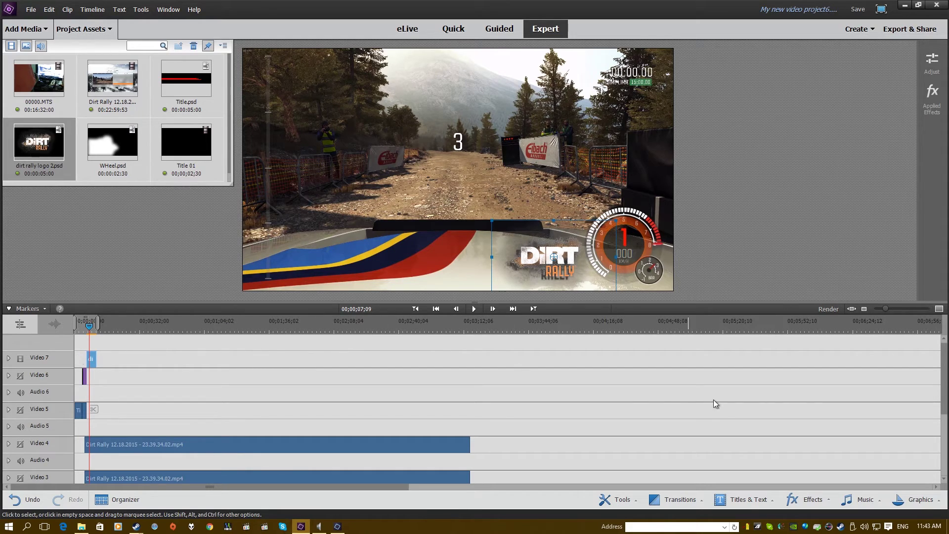
left_click_drag(902, 310, 908, 310)
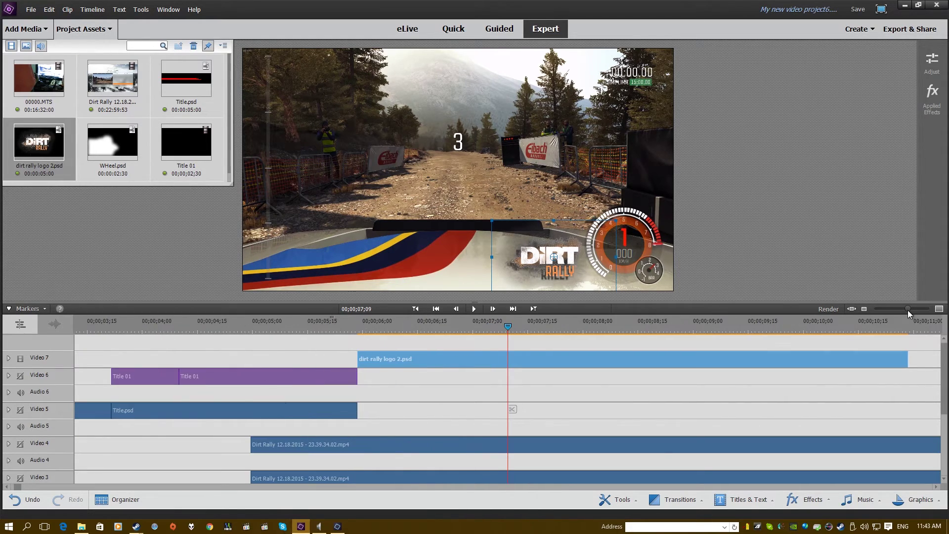
Trim the end of the dirt rally logo 2.psd clip on Video 7 so it snaps to 00;00;08;00
left_click_drag(370, 325, 428, 333)
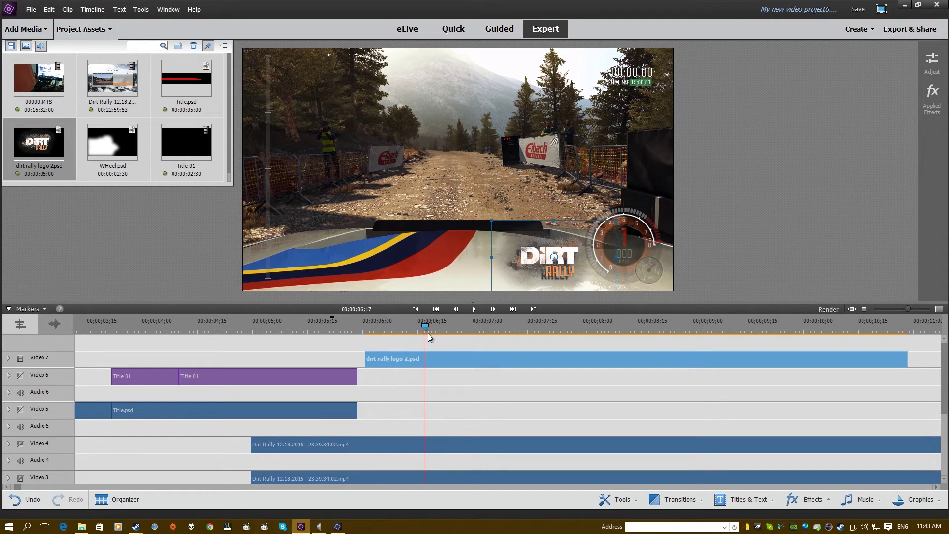
mouse_move(423, 323)
left_click_drag(420, 330, 582, 325)
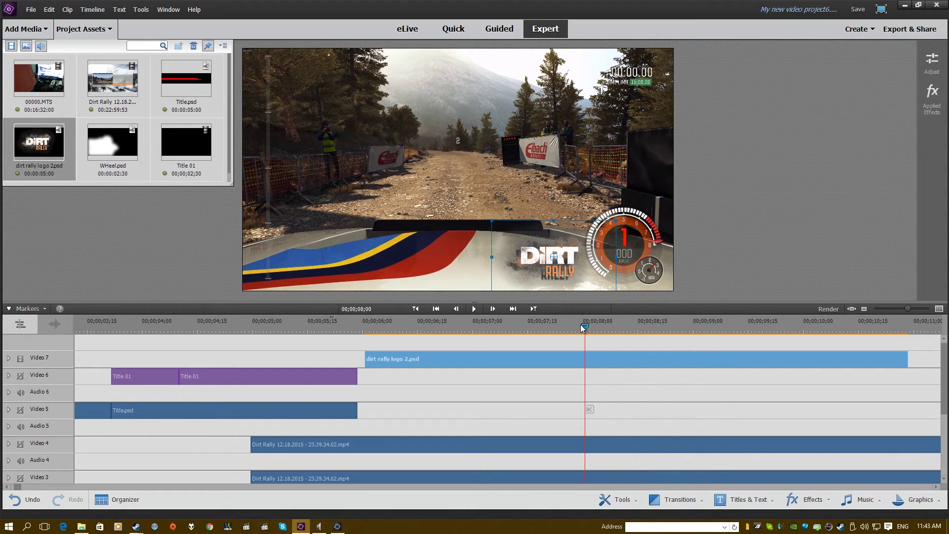
left_click_drag(906, 363, 599, 363)
left_click_drag(582, 362, 584, 363)
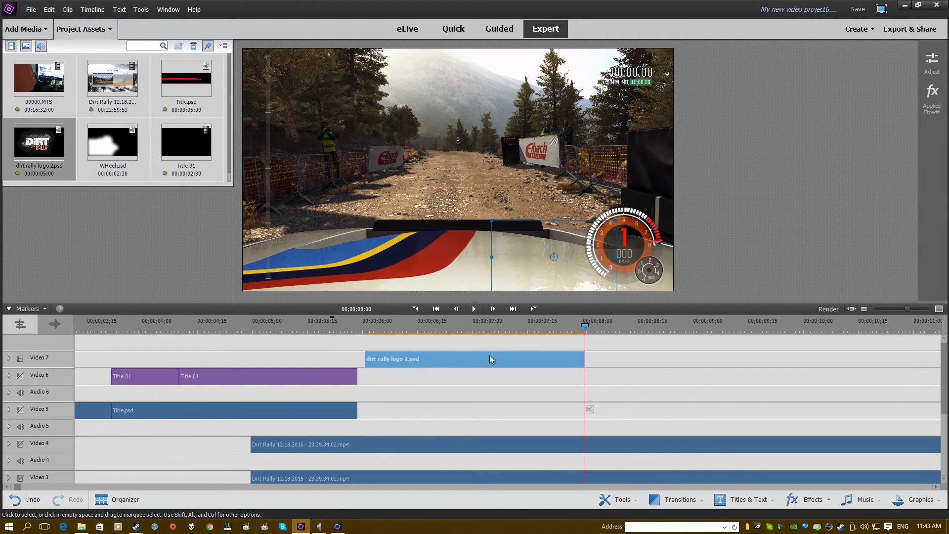
Find Basic 3D by searching '3d' under Show All effects and apply it to the logo clip
left_click(807, 499)
scroll(847, 282, "down", 2)
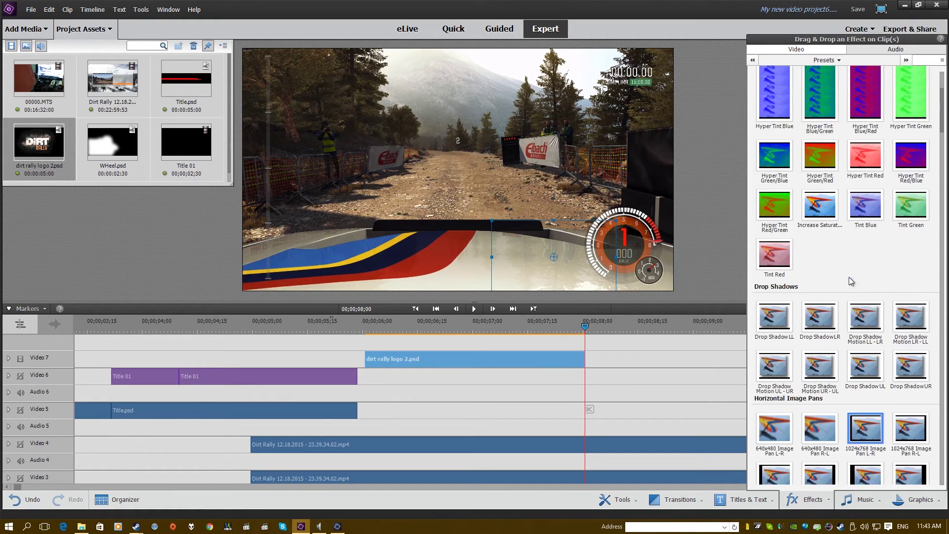
scroll(946, 59, "up", 4)
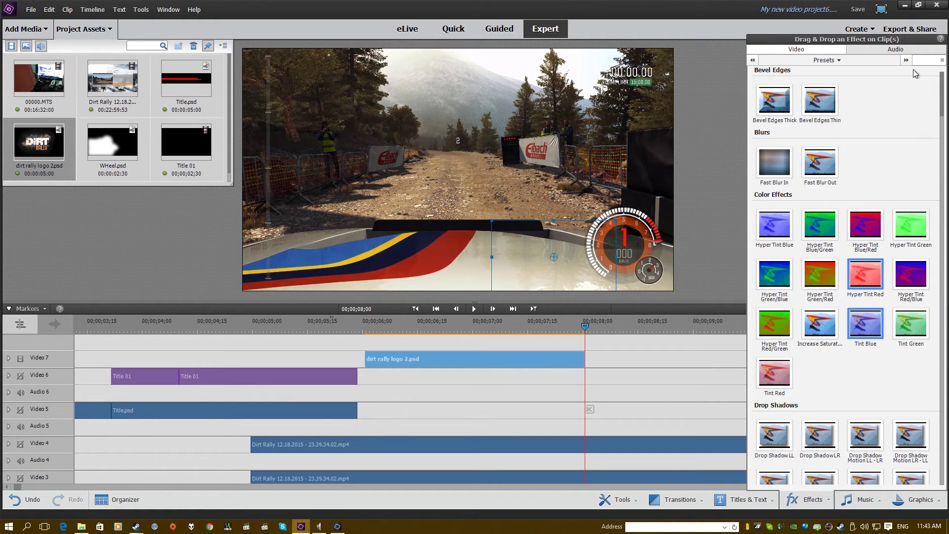
type("3d")
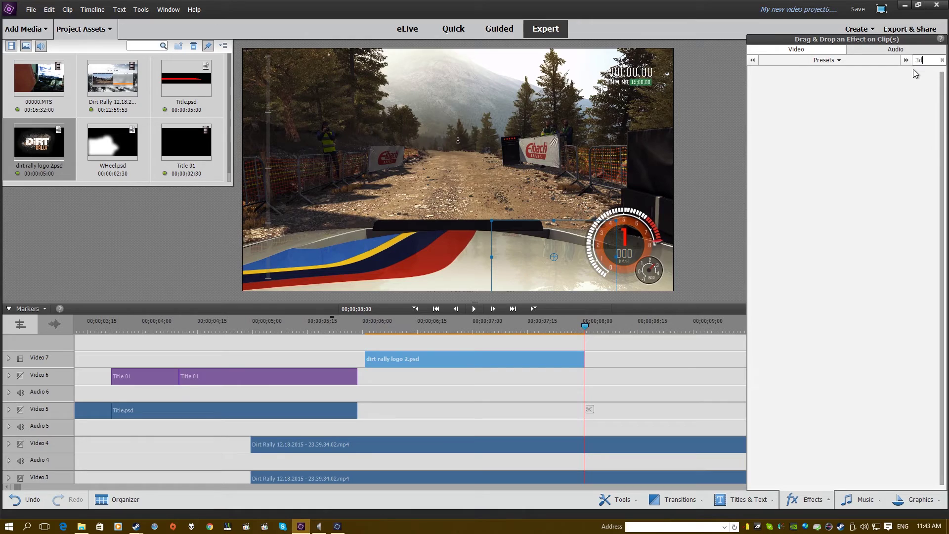
left_click(941, 60)
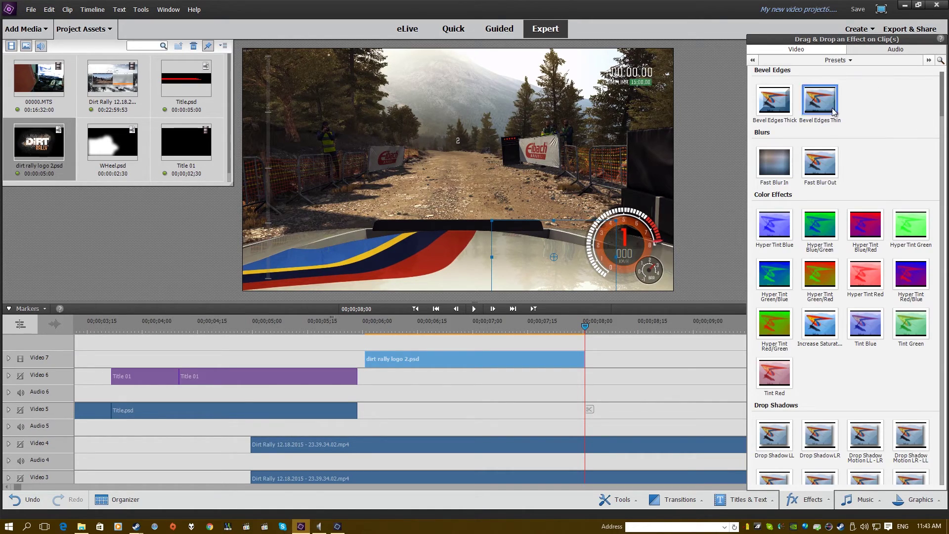
left_click(849, 61)
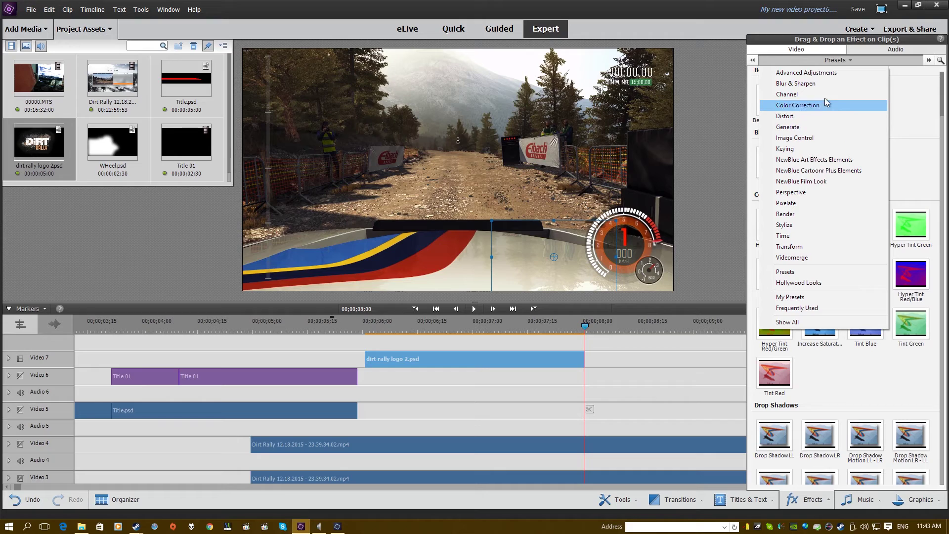
left_click(787, 322)
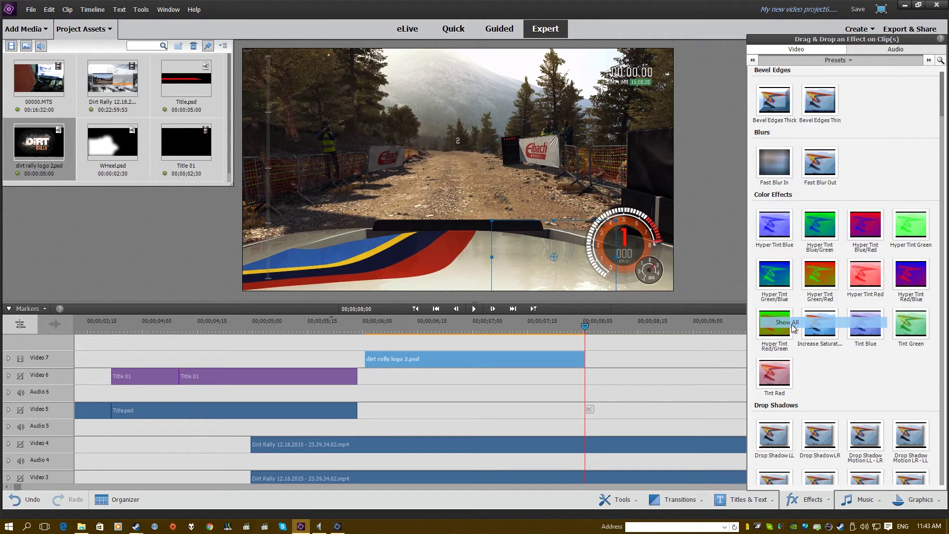
left_click(941, 60)
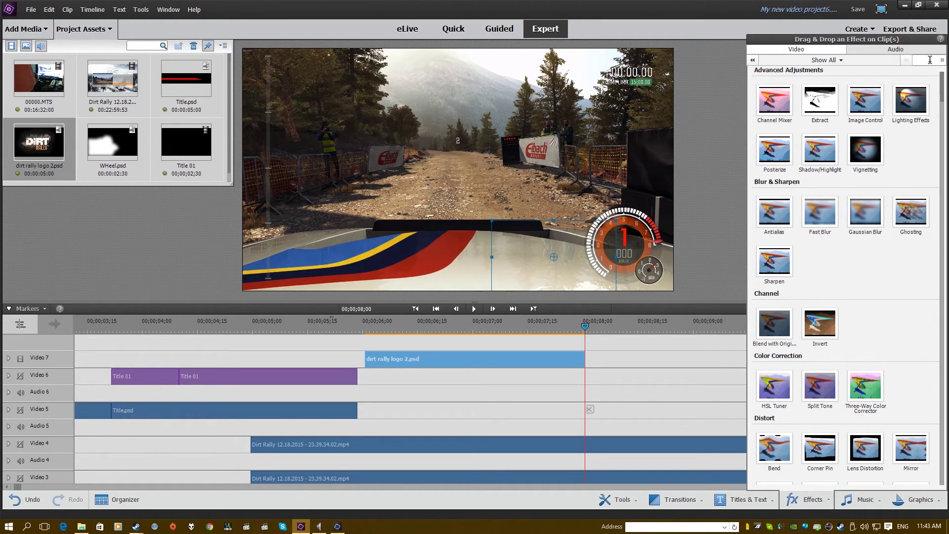
type("3d")
left_click_drag(775, 98, 443, 357)
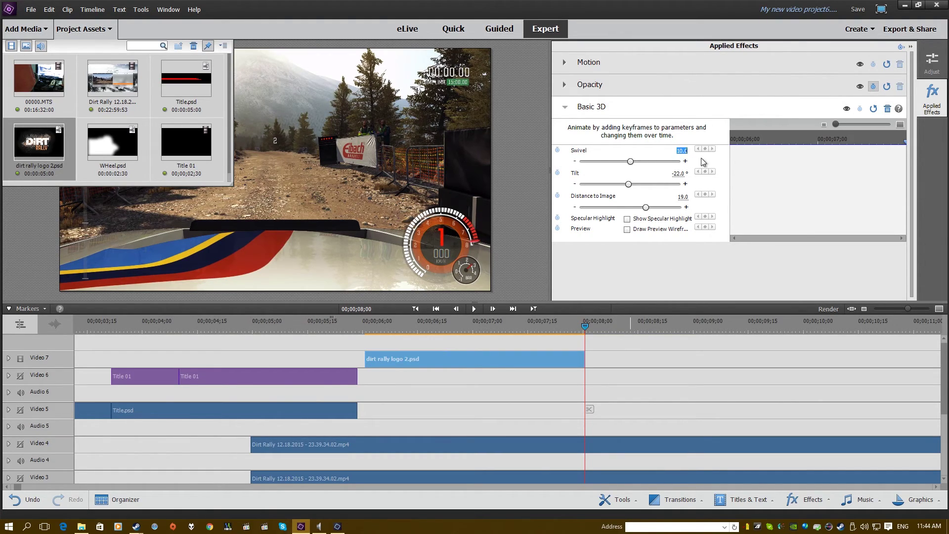
Set the Basic 3D Swivel, Tilt and Distance to Image values all to 0
type("0")
left_click(679, 173)
type("0")
left_click(682, 197)
type("0")
key("Return")
Test swivelling the logo within the clip, then reset Swivel to 0
left_click_drag(585, 326, 452, 327)
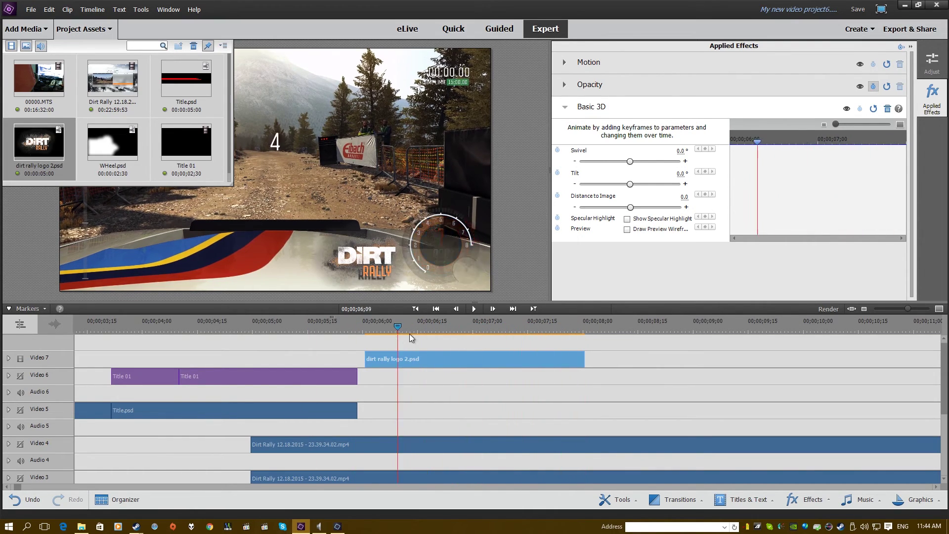
left_click_drag(630, 161, 608, 169)
left_click(678, 150)
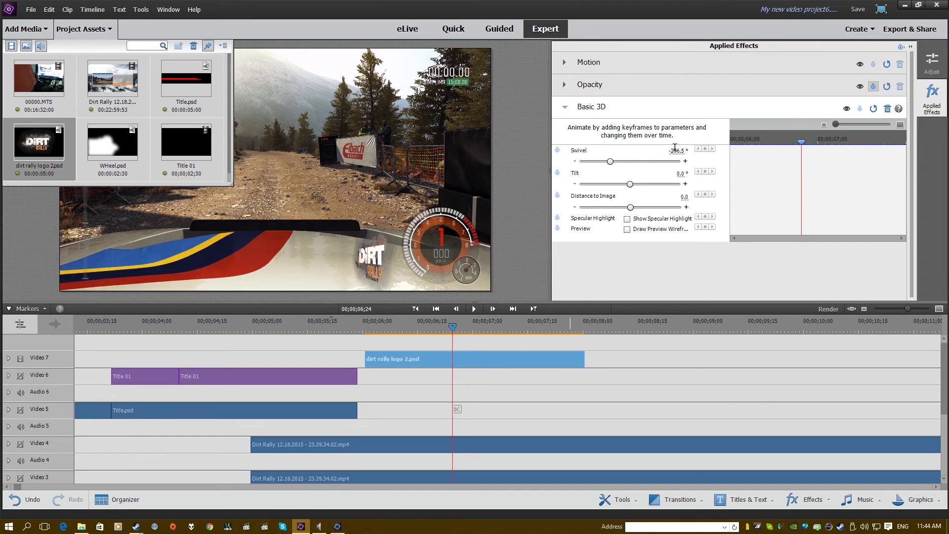
type("0")
key("Return")
Keyframe Swivel from 0° at 06;00 to 360° at 08;00, then scrub to check the spin
left_click_drag(801, 142, 727, 138)
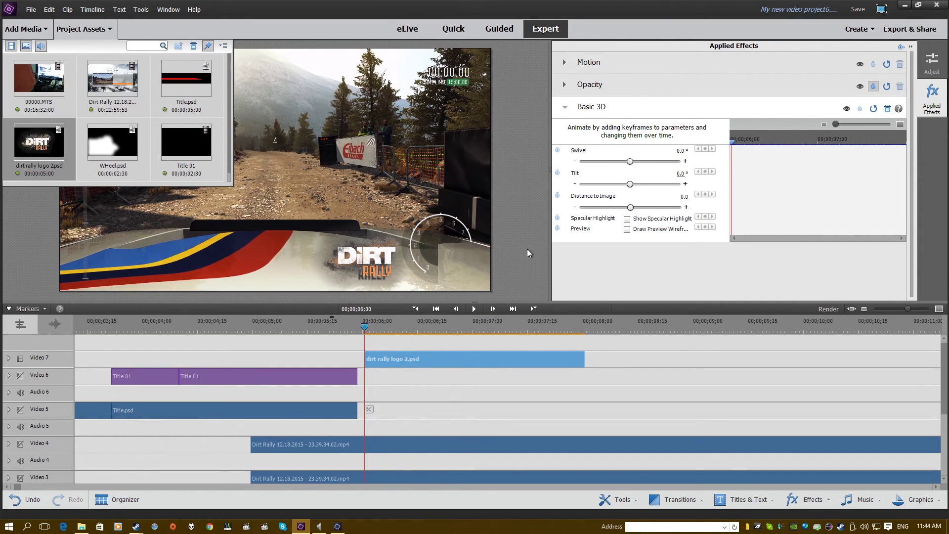
left_click(558, 150)
left_click_drag(734, 140, 918, 151)
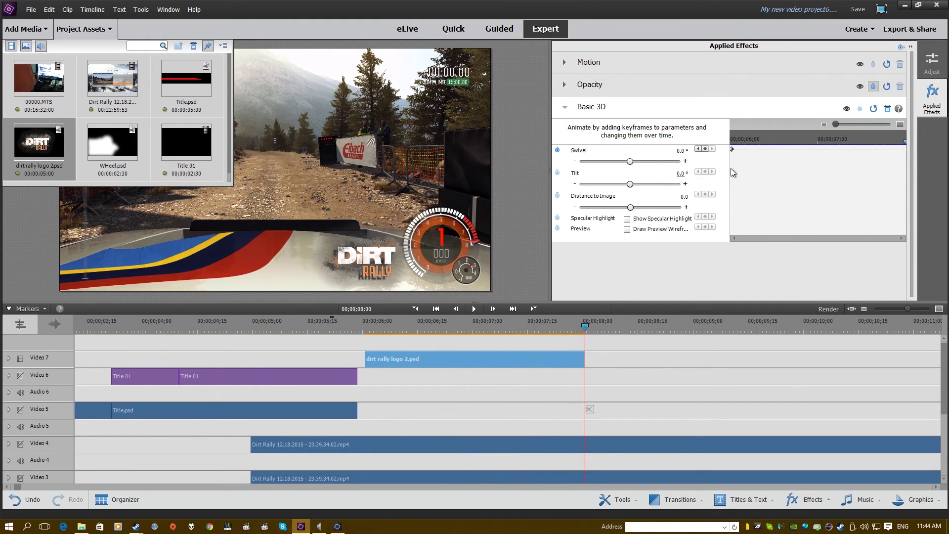
left_click(680, 153)
type("360")
key("Return")
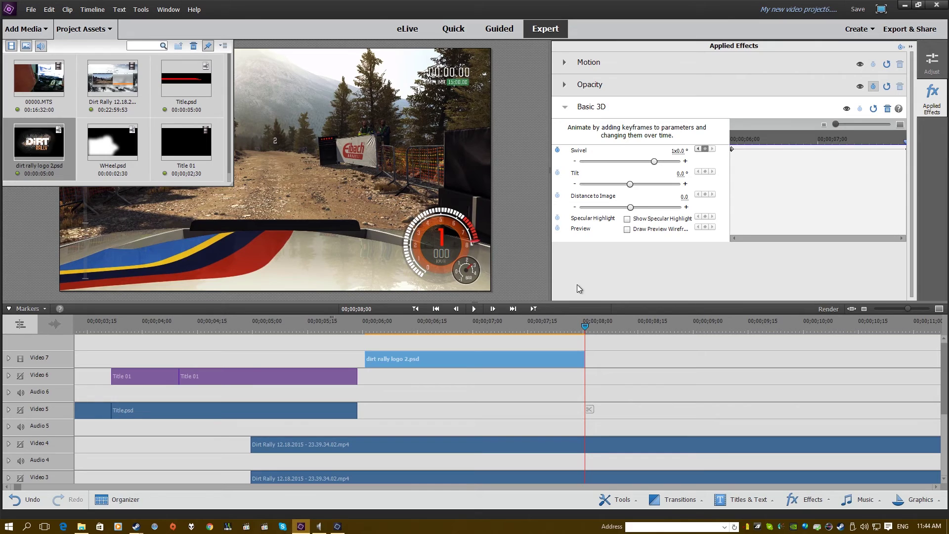
left_click_drag(559, 322, 589, 322)
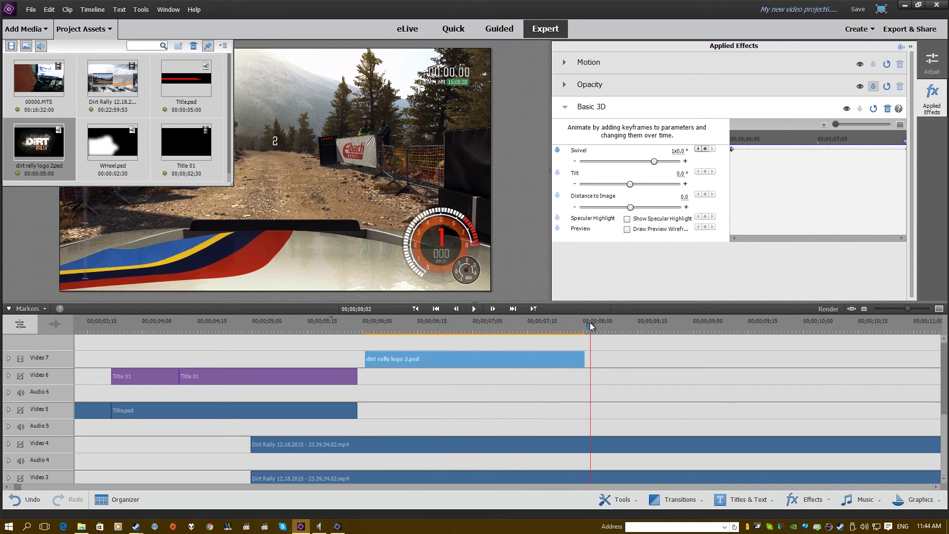
left_click_drag(900, 310, 891, 312)
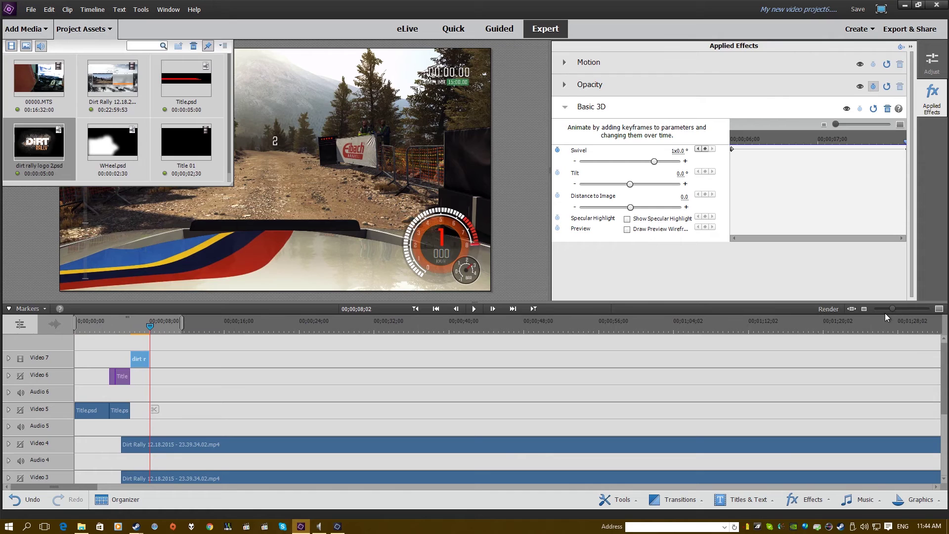
Paste logo clip copies after the original and close the gaps, building up eight clips on Video 7
left_click_drag(150, 327, 127, 330)
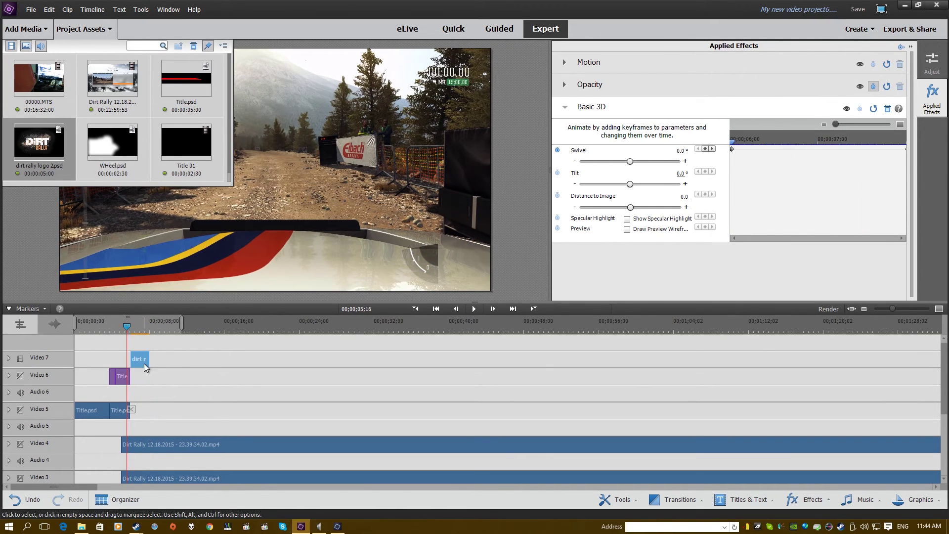
left_click(152, 328)
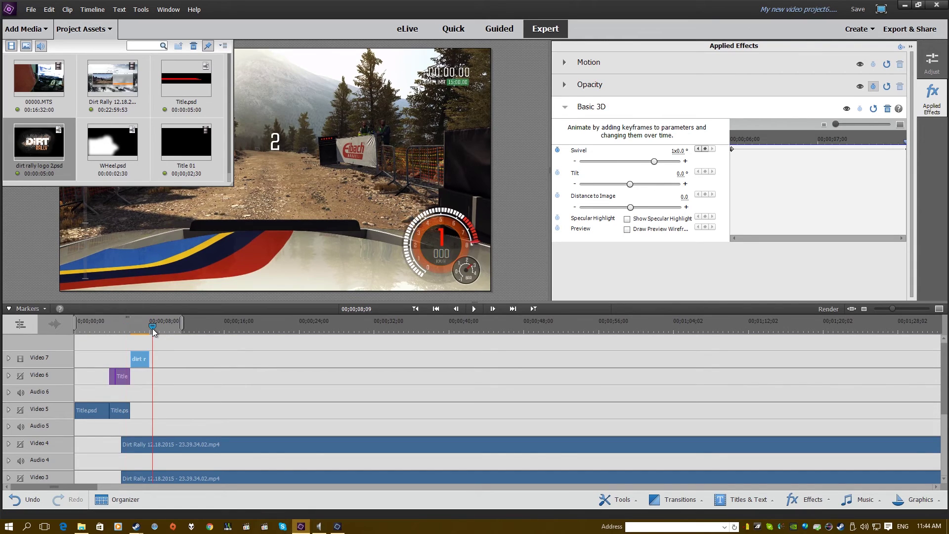
key("ctrl+v")
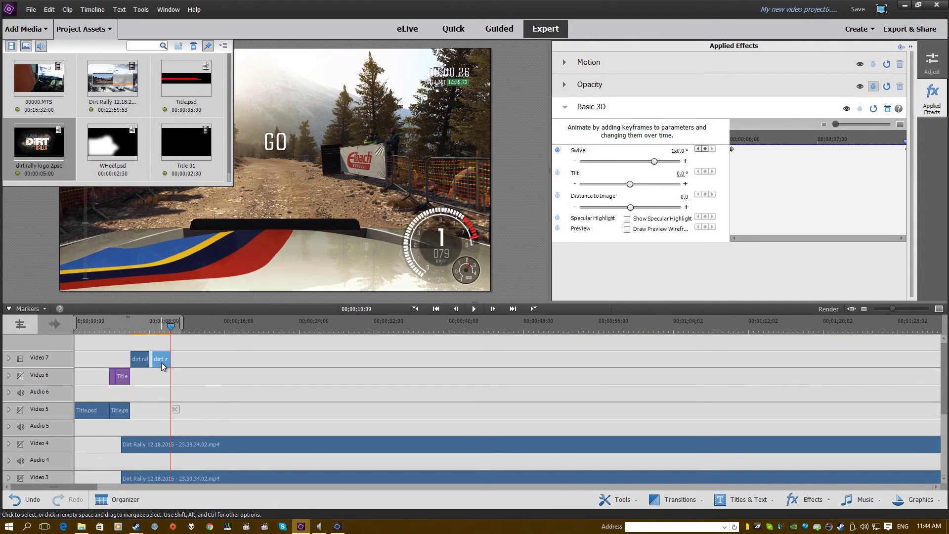
left_click_drag(161, 362, 131, 358)
left_click(200, 360)
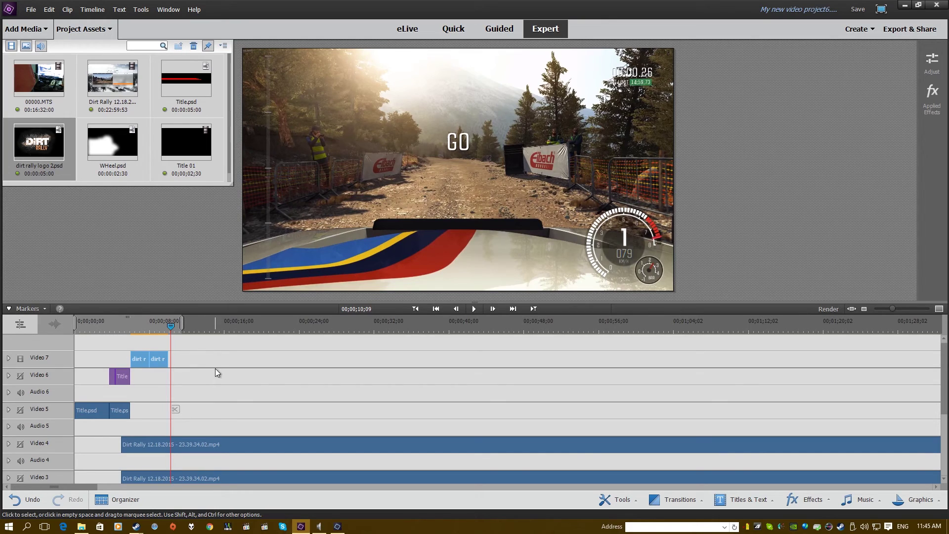
key("ctrl+v")
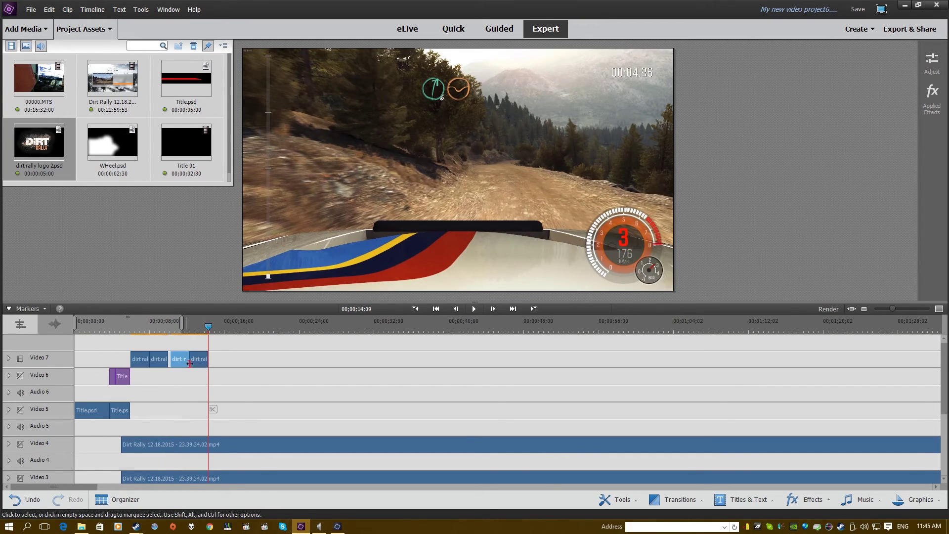
left_click_drag(183, 361, 158, 367)
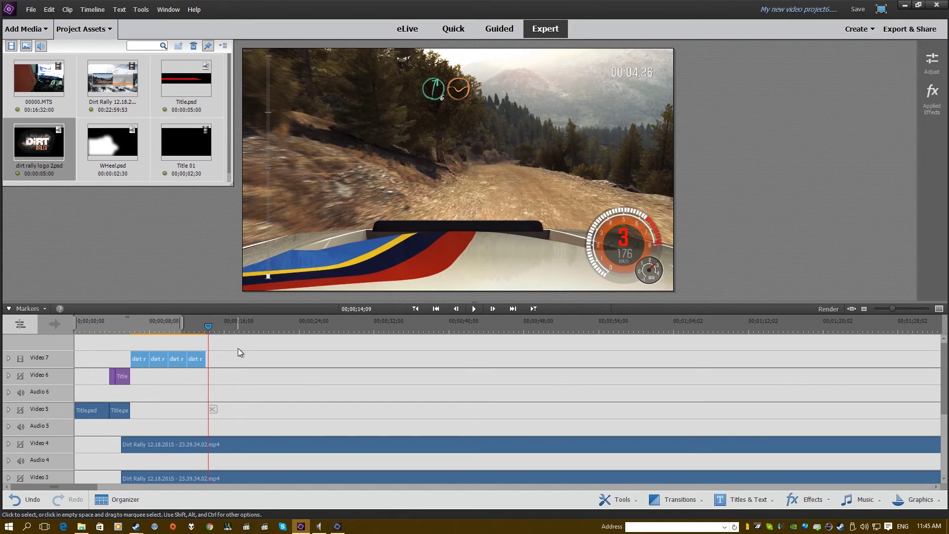
key("ctrl+v")
Select all the logo clips, paste further copies twice, then zoom the timeline out
left_click_drag(331, 367, 213, 361)
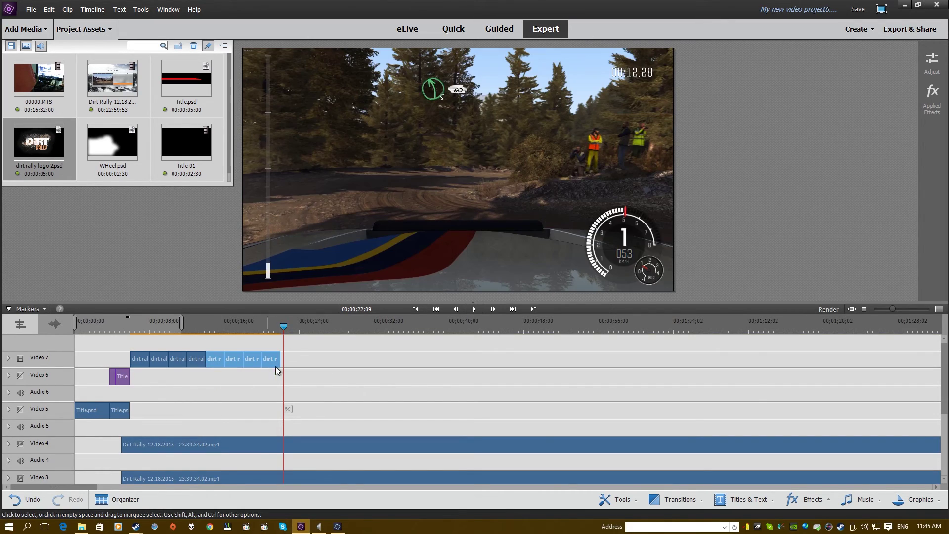
left_click_drag(307, 363, 131, 377)
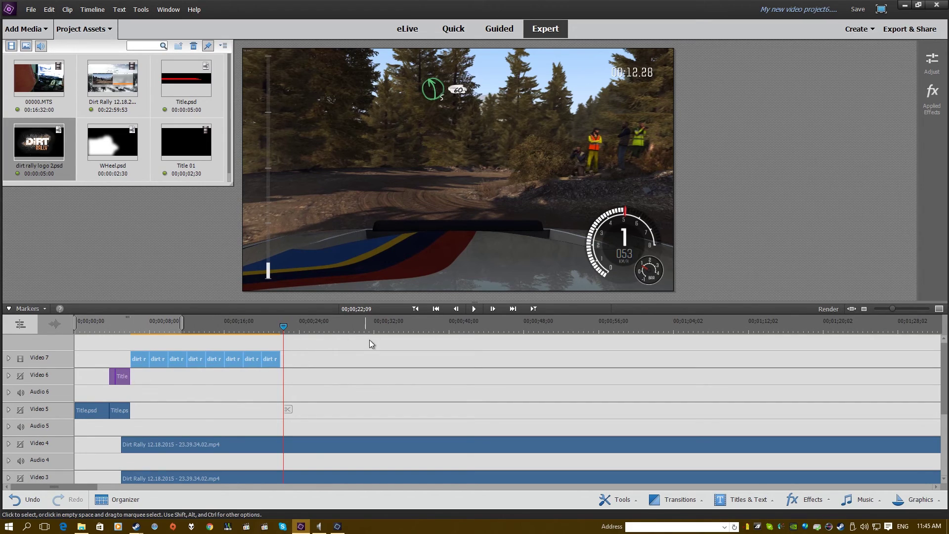
key("ctrl+v")
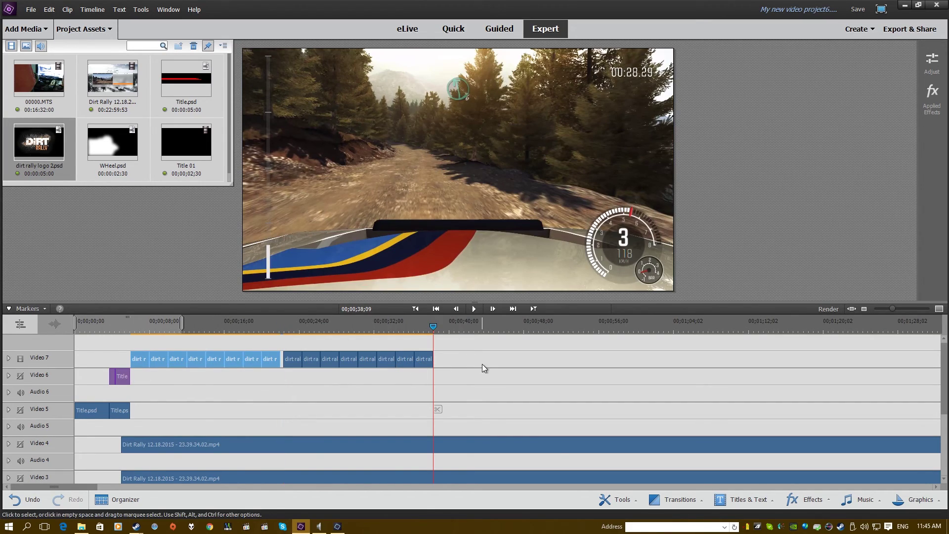
left_click_drag(475, 352, 302, 364)
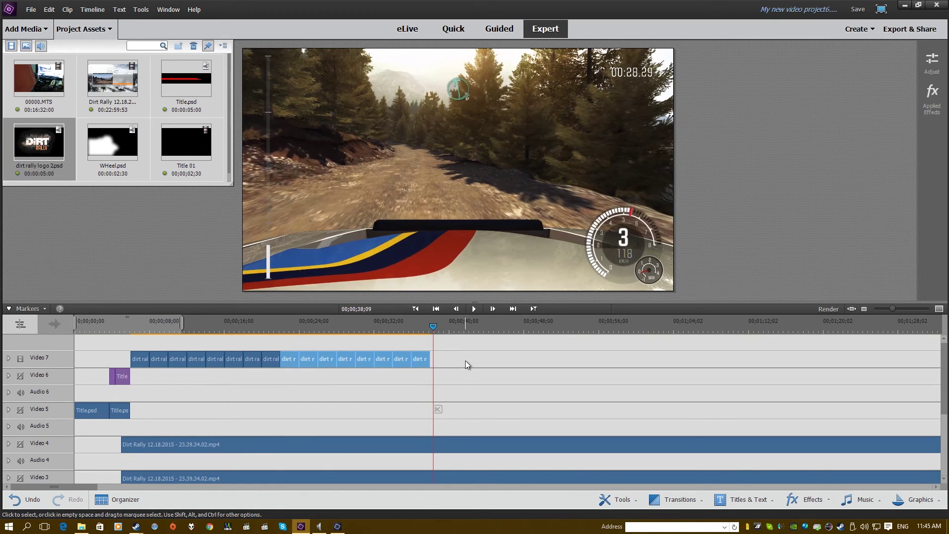
left_click_drag(465, 360, 131, 380)
key("ctrl+v")
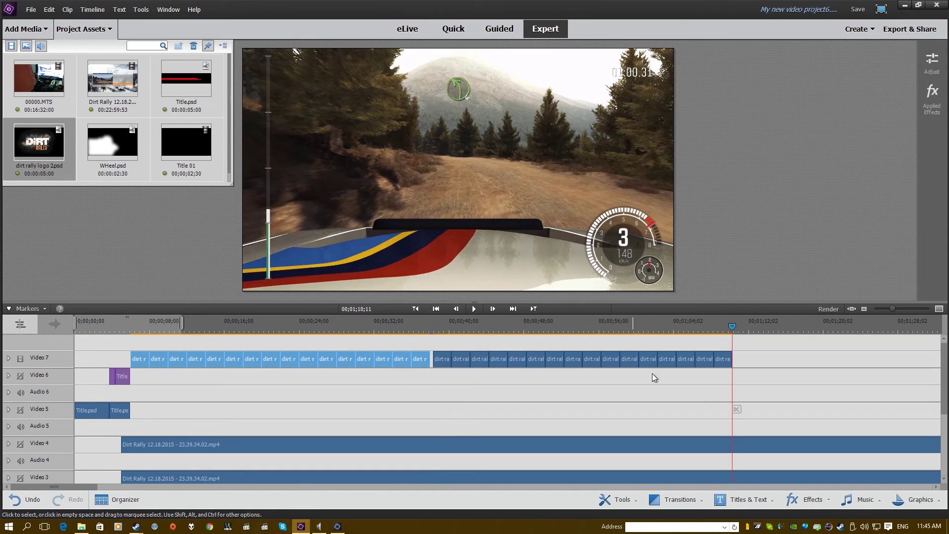
left_click_drag(771, 352, 435, 400)
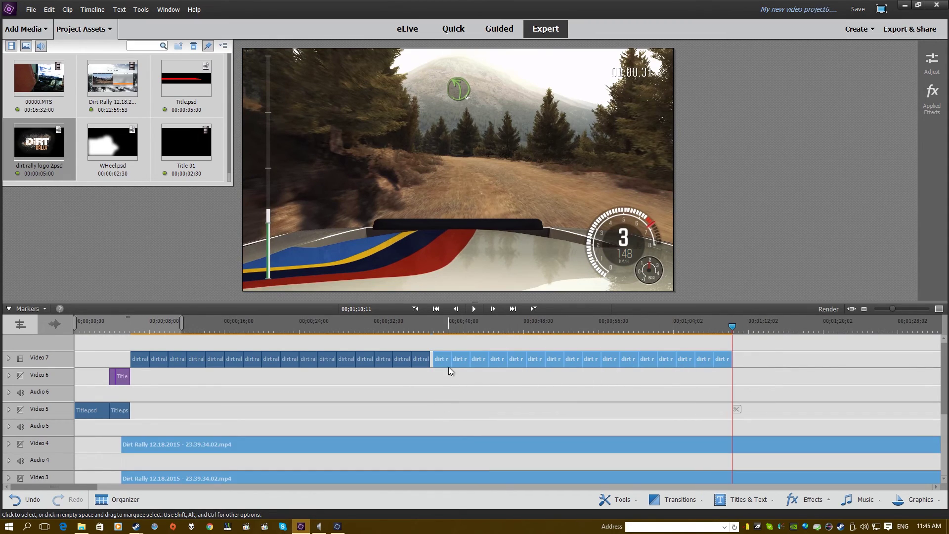
left_click(441, 390)
left_click_drag(766, 355, 142, 346)
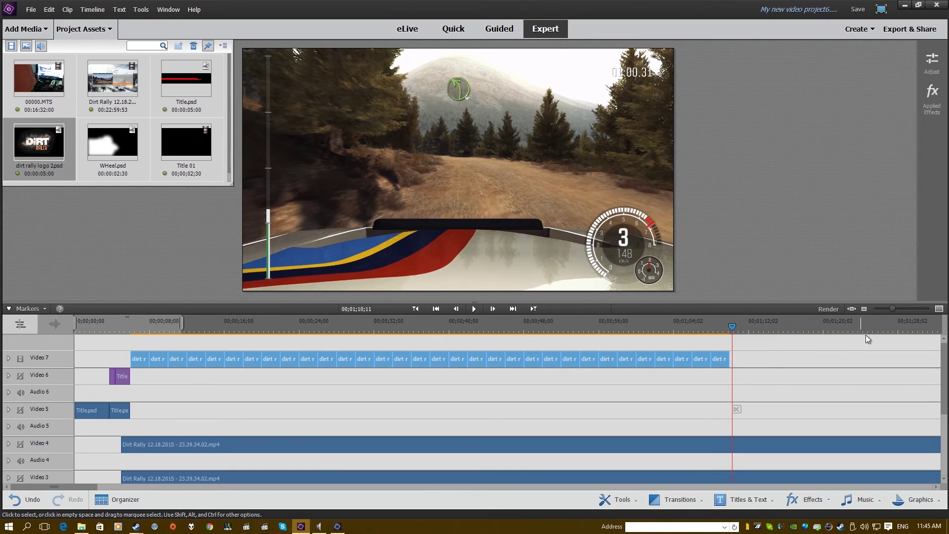
left_click_drag(892, 309, 887, 311)
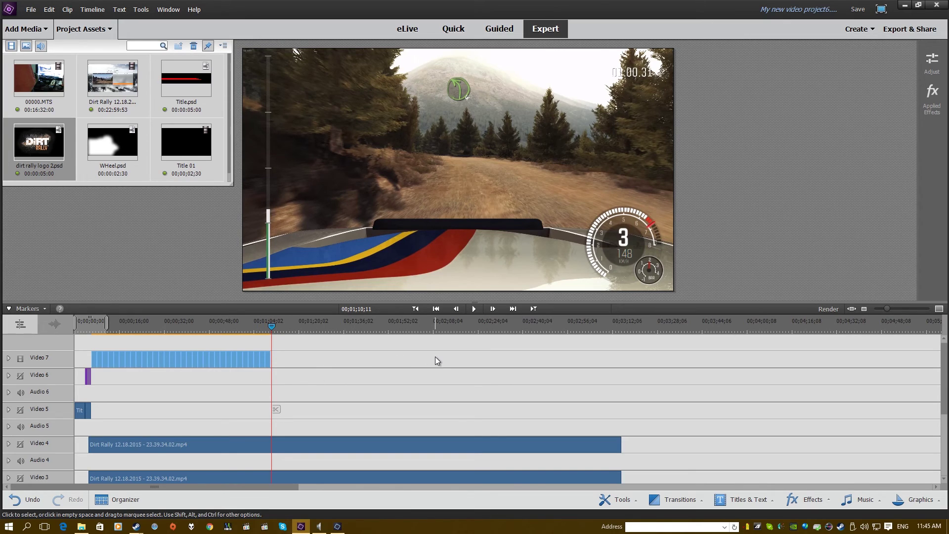
Paste the whole Video 7 logo block twice more, doubling it each time
left_click_drag(288, 358, 96, 361)
key("ctrl+v")
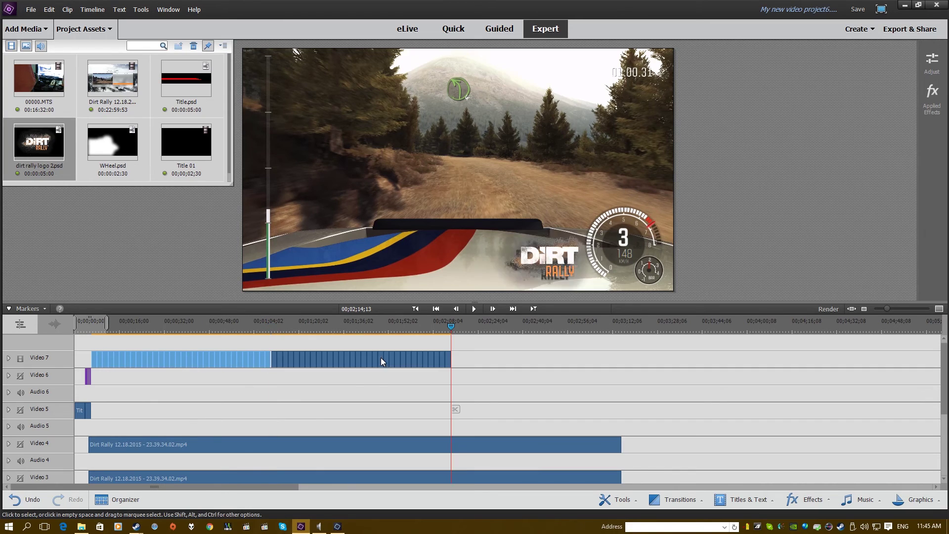
left_click_drag(477, 360, 275, 366)
left_click(271, 364)
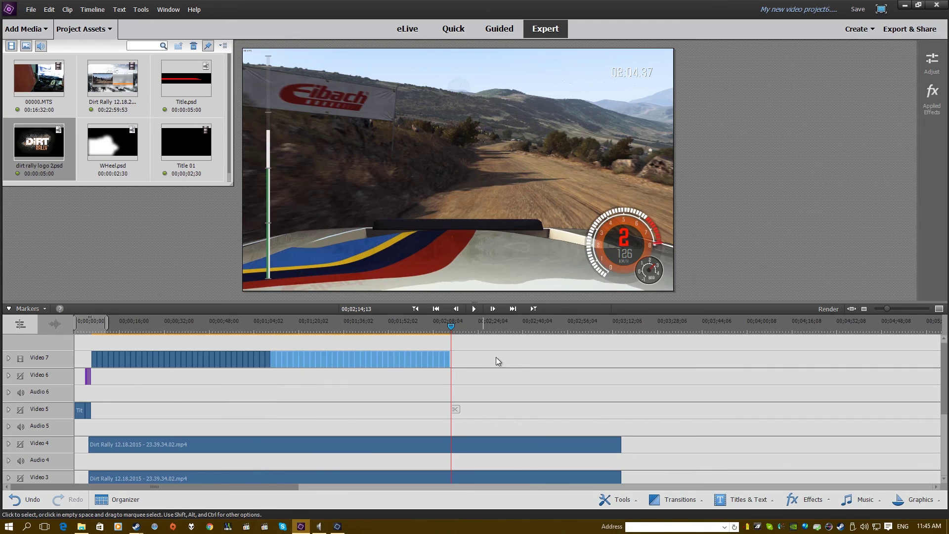
left_click_drag(515, 356, 94, 352)
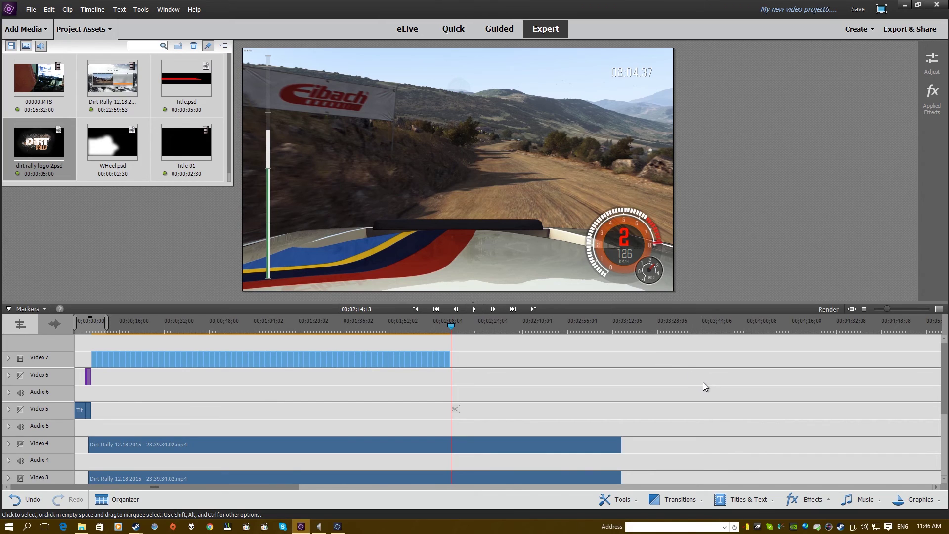
key("ctrl+v")
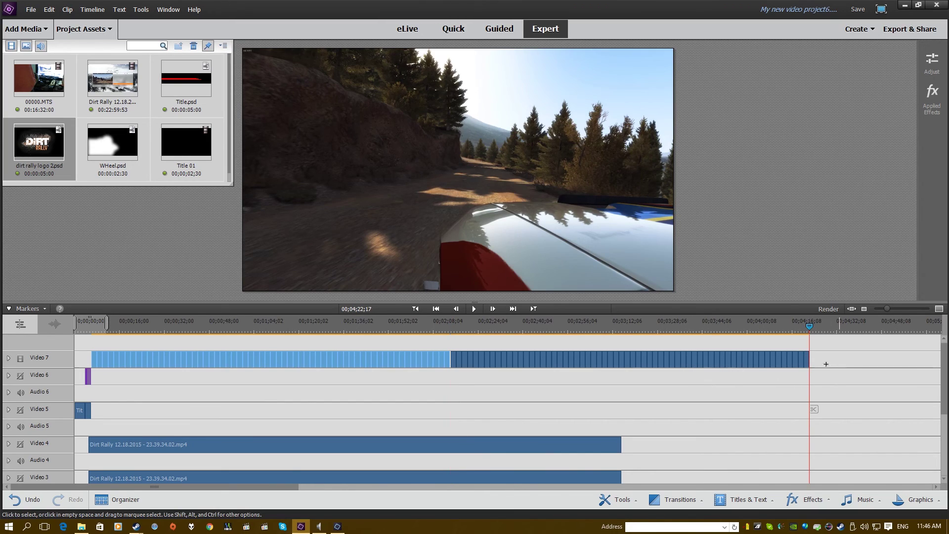
left_click_drag(840, 385, 455, 360)
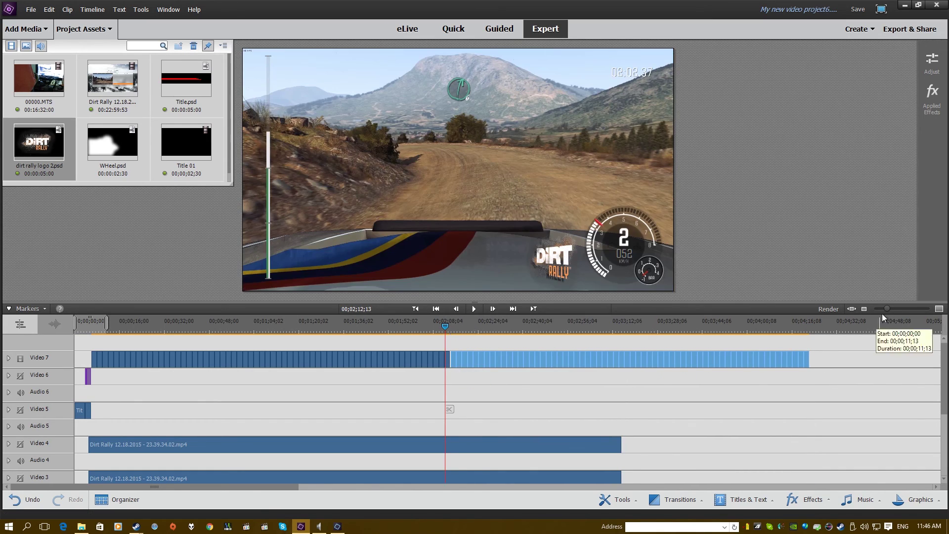
Zoom out and select the logo clips that extend past the end of the rally footage
left_click_drag(886, 308, 904, 307)
left_click_drag(707, 360, 668, 361)
left_click_drag(887, 310, 881, 311)
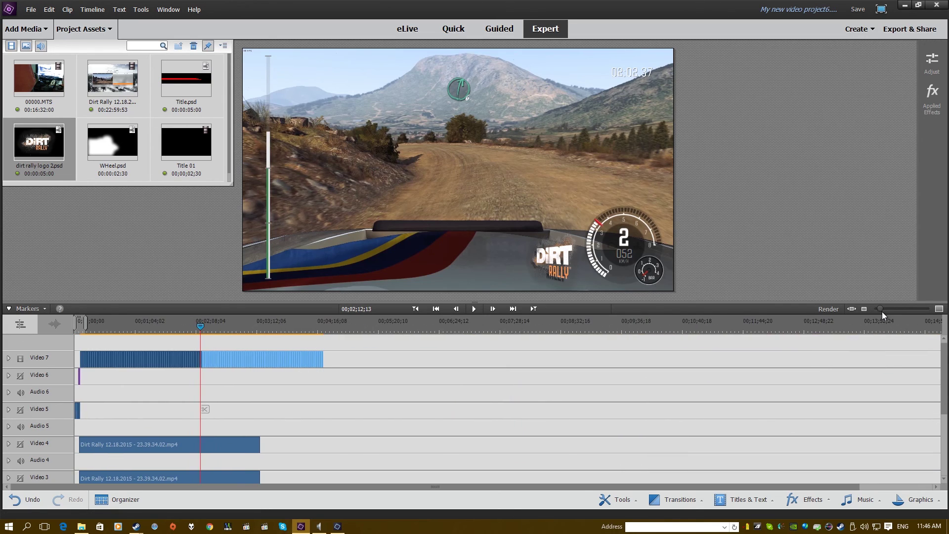
left_click_drag(643, 362, 468, 385)
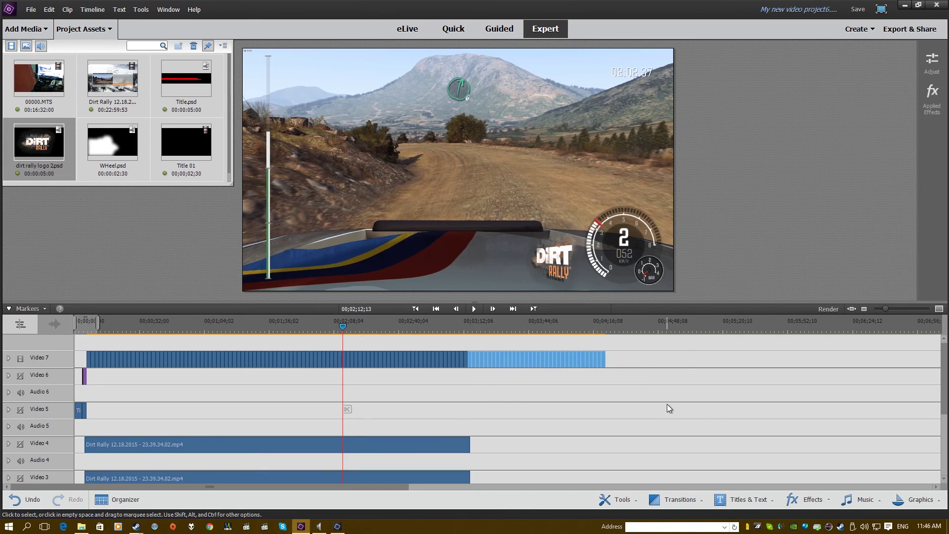
Delete the overhanging logo clips and apply Fade Out Video to the last remaining one
key("Delete")
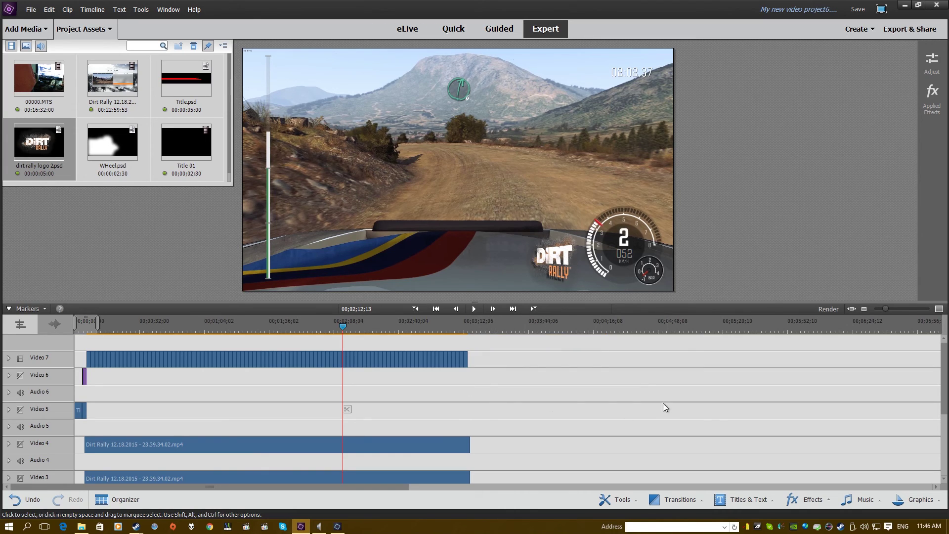
right_click(466, 362)
mouse_move(567, 278)
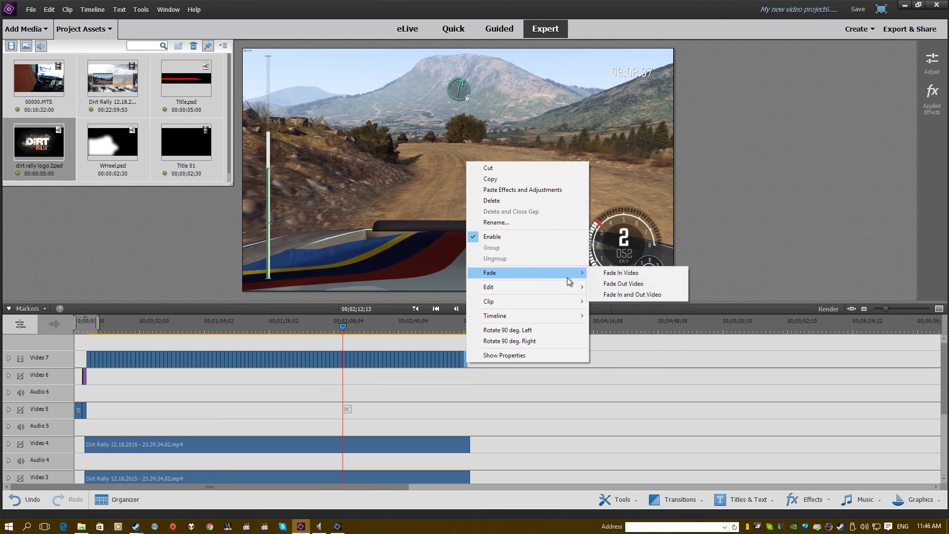
left_click(608, 282)
Play back the logo fade-out, then play the sequence from near the start
left_click(467, 326)
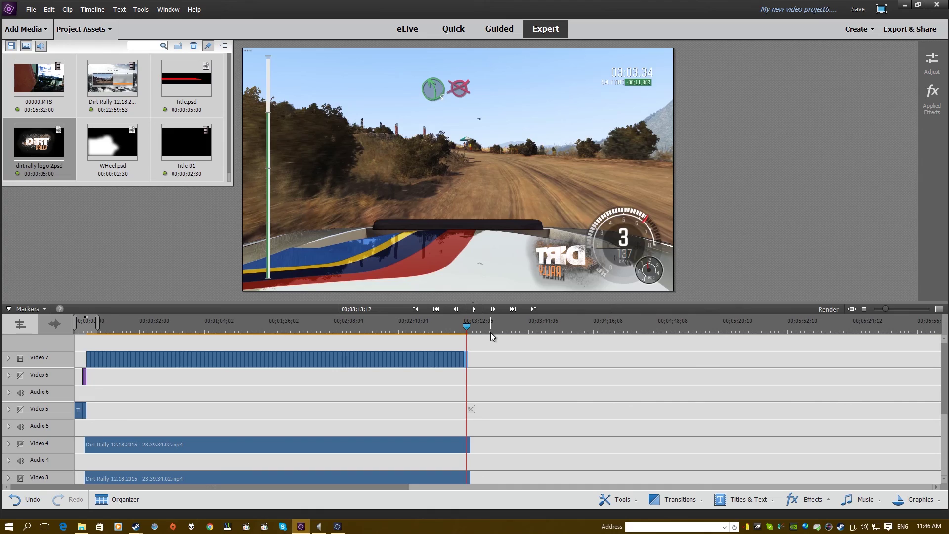
key("space")
key("space")
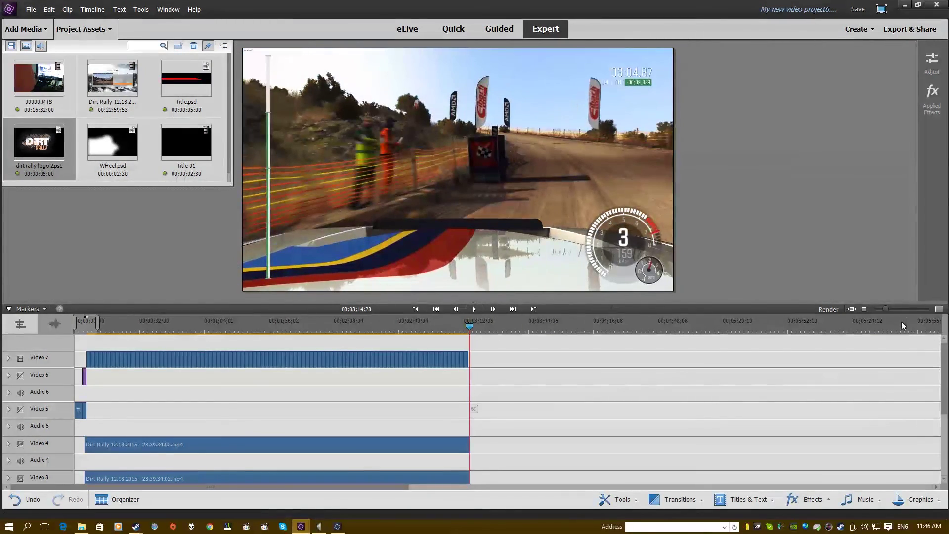
left_click_drag(888, 307, 883, 306)
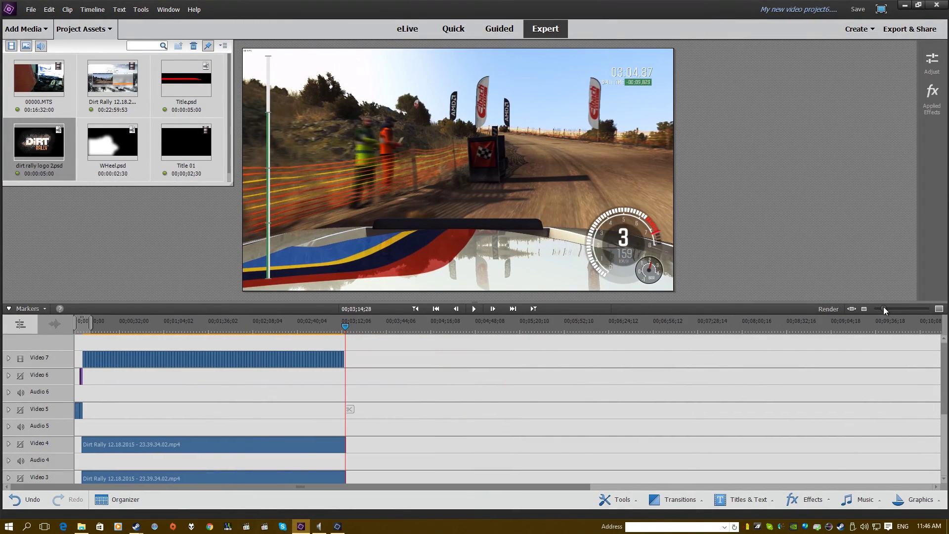
left_click(102, 328)
key("space")
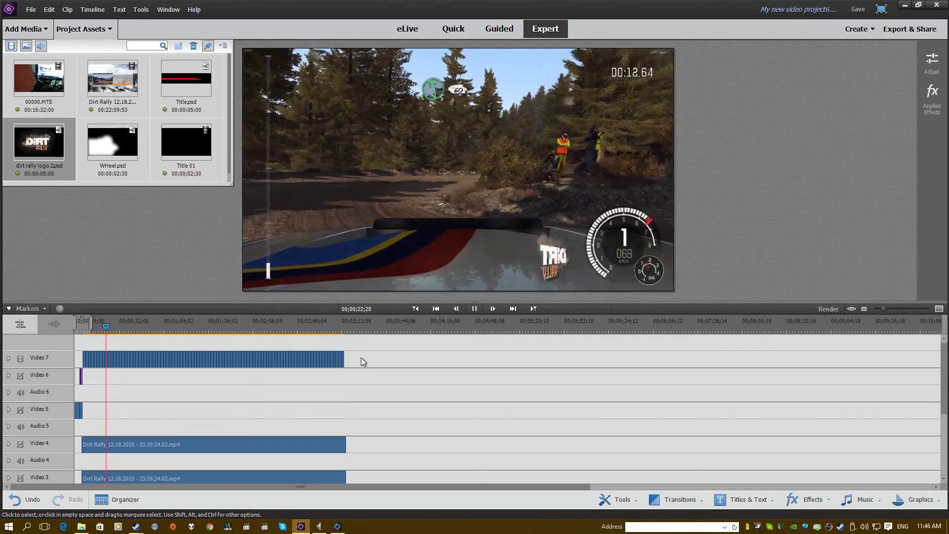
key("space")
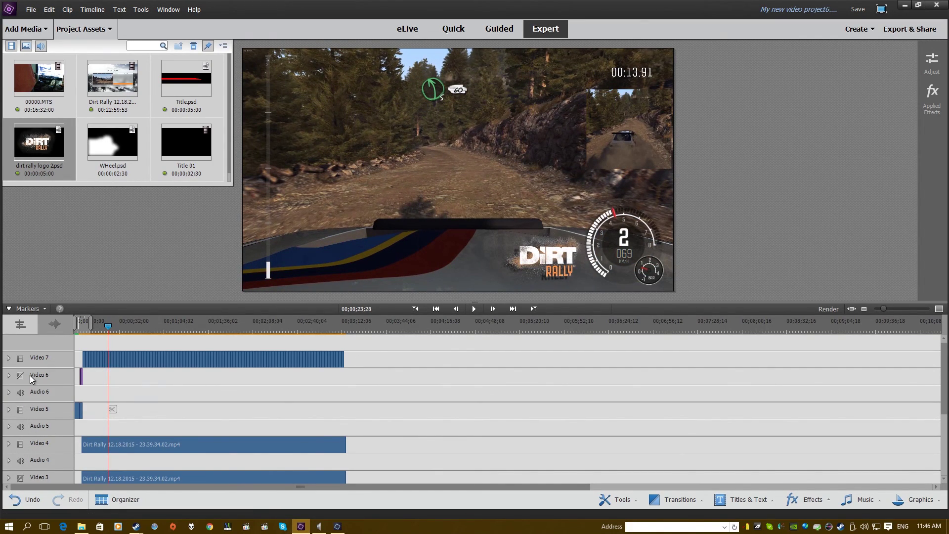
Turn the Video 2 track back on and scrub to show the steering-wheel inset
scroll(19, 379, "down", 4)
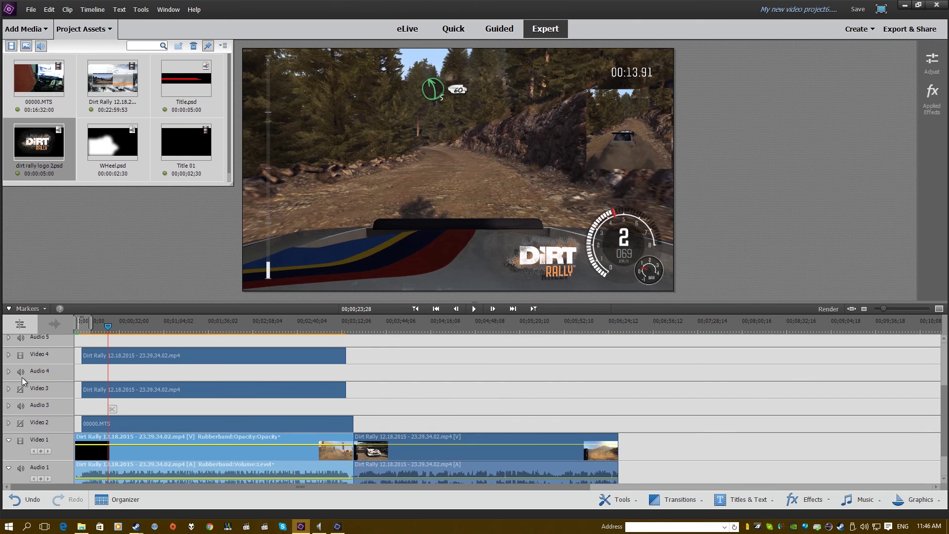
left_click(21, 423)
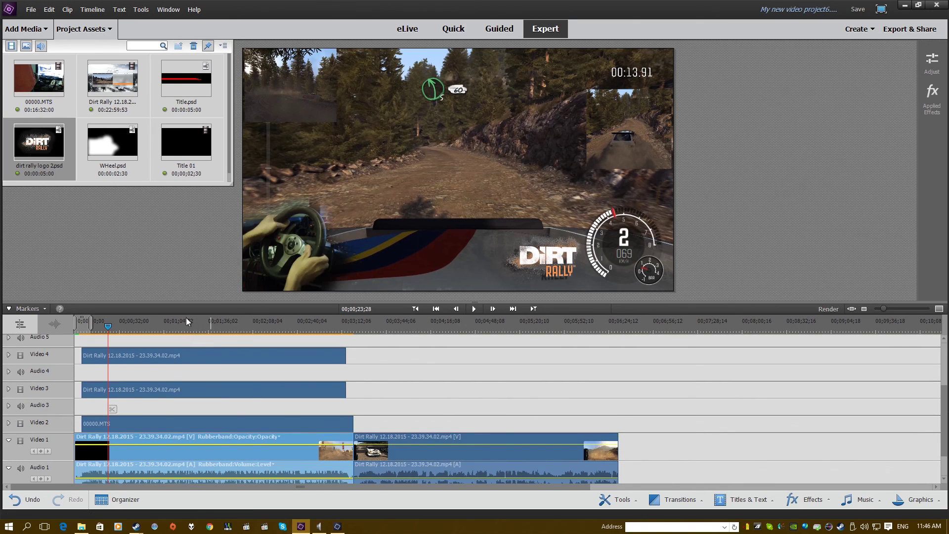
left_click(106, 327)
left_click_drag(104, 328, 74, 329)
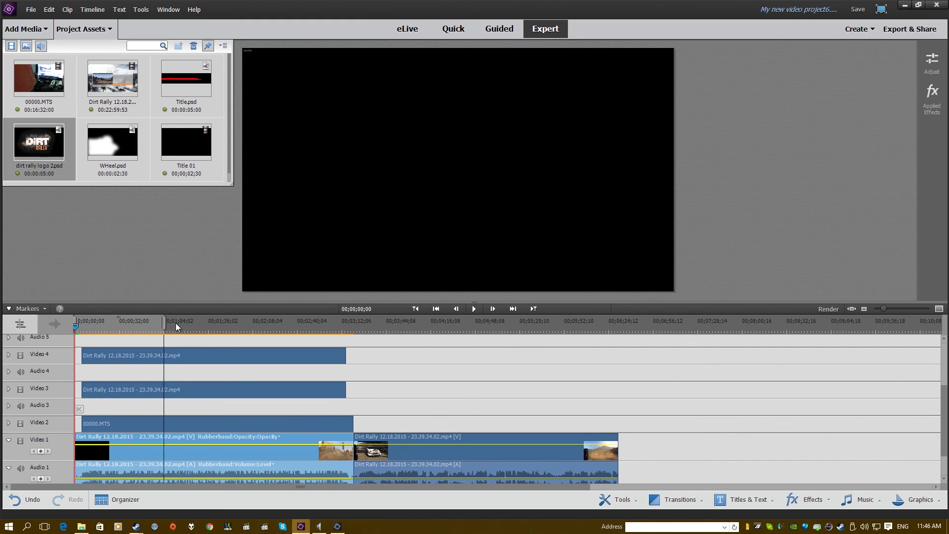
End the work area at the last clip and scrub forward to check both overlay insets
left_click(630, 343)
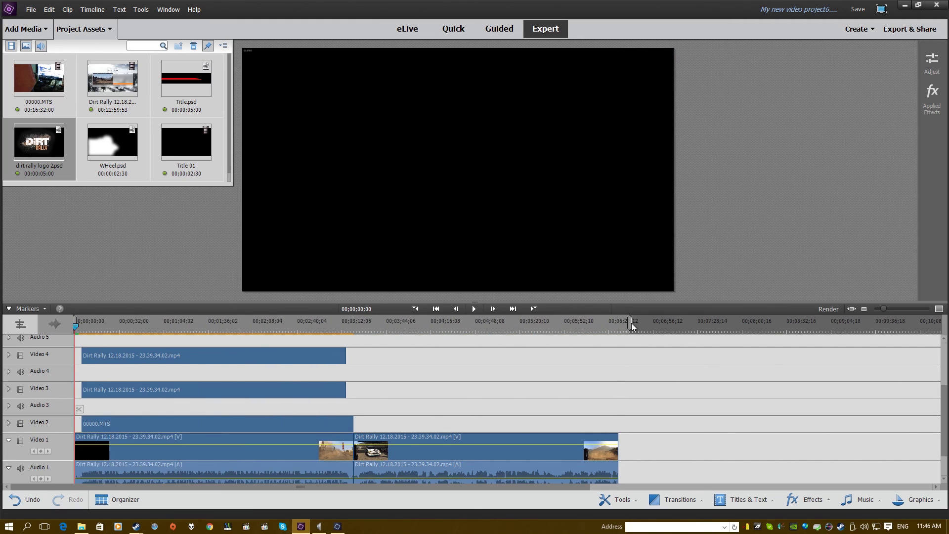
left_click_drag(630, 322, 624, 322)
left_click(98, 324)
scroll(98, 369, "up", 3)
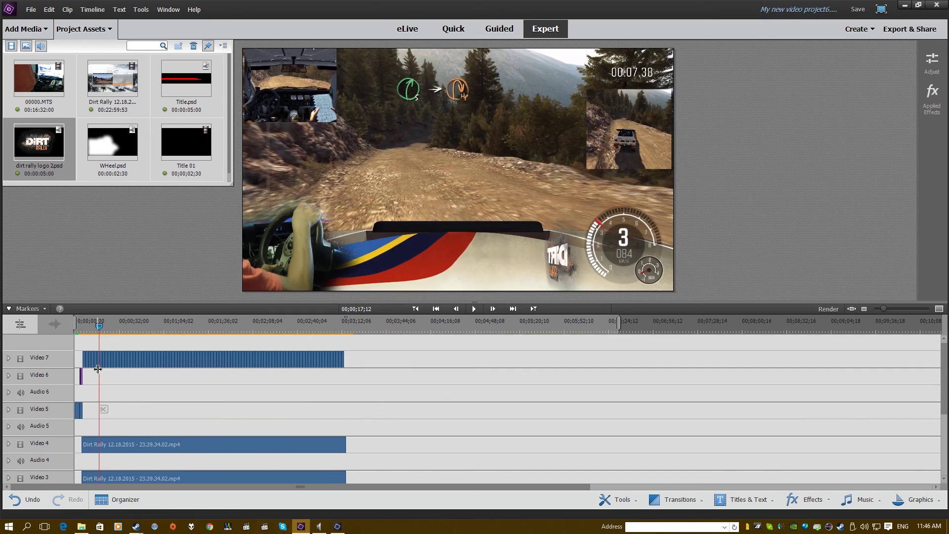
left_click_drag(98, 331, 168, 340)
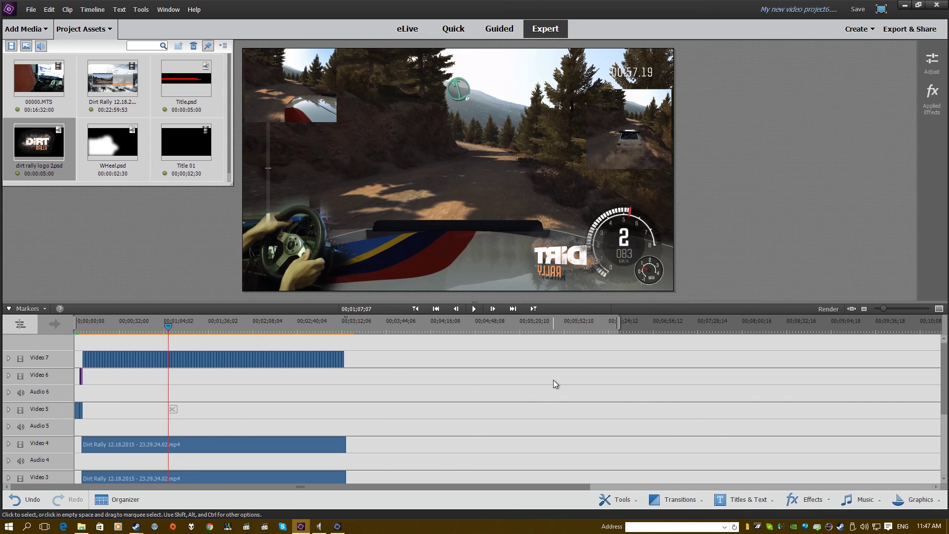